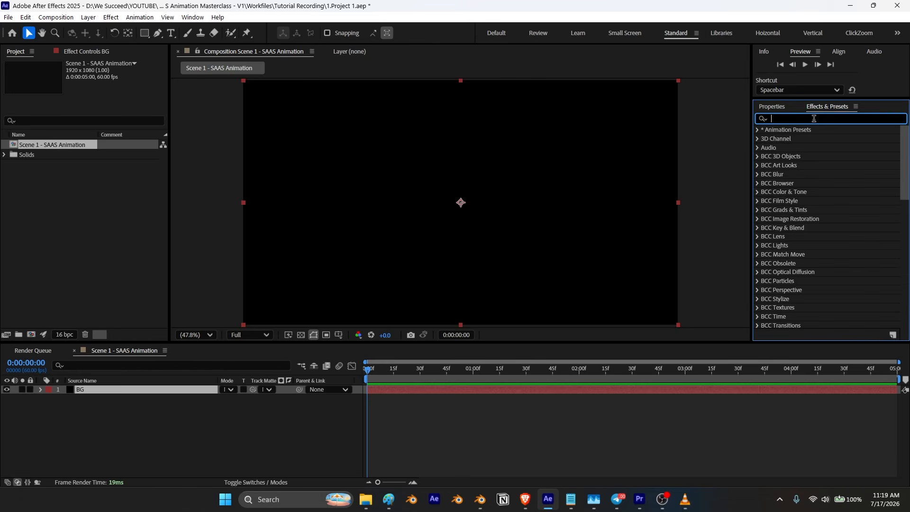
# Step: Apply the 4-Color Gradient effect to the BG layer
pyautogui.write('4')
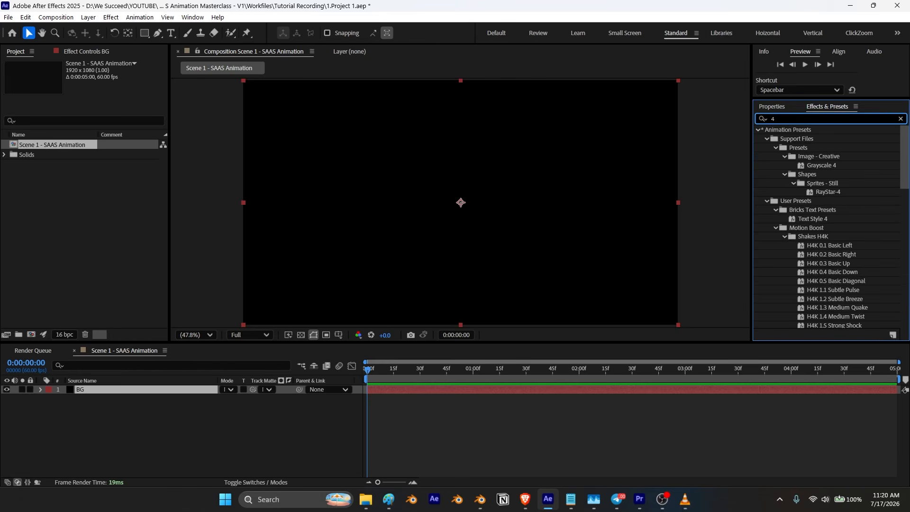
pyautogui.write('-')
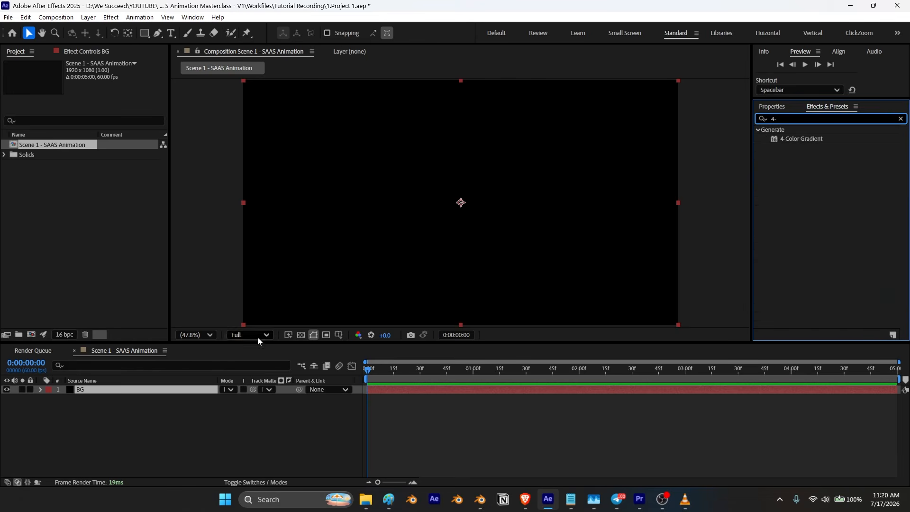
pyautogui.click(152, 390)
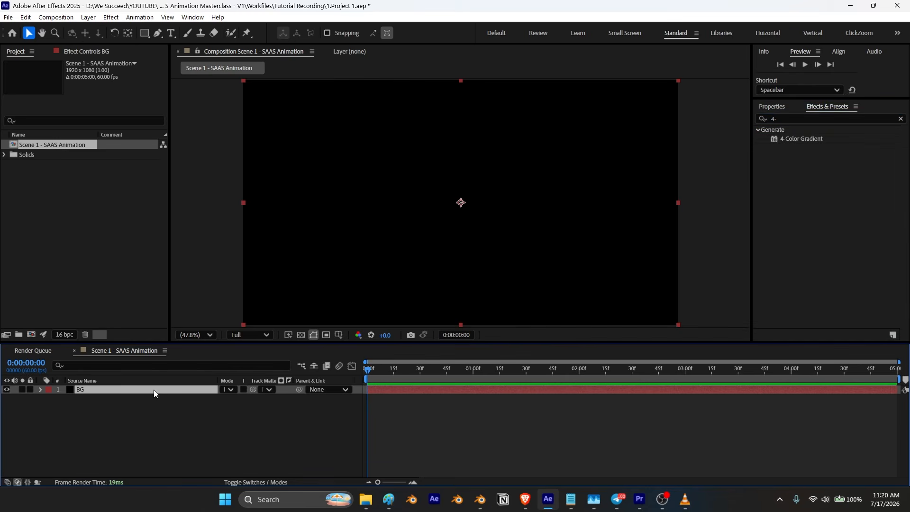
pyautogui.hotkey('ctrl', 'space')
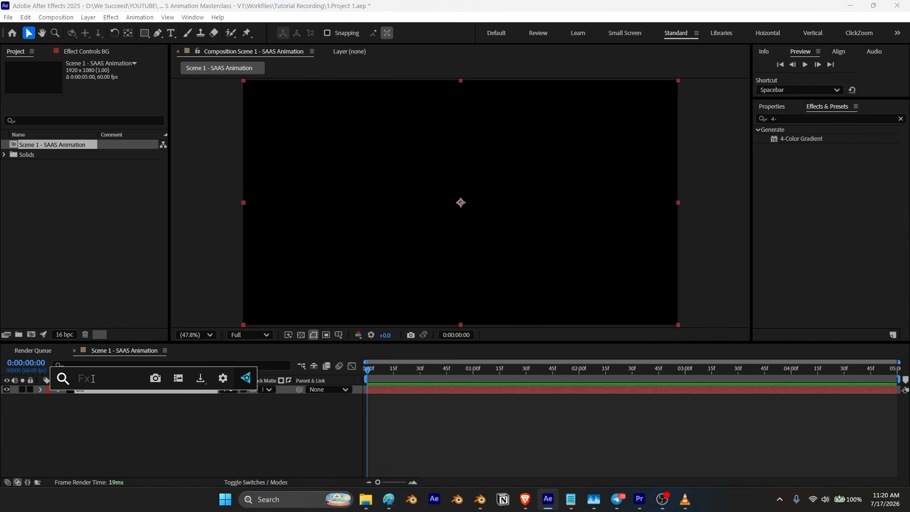
pyautogui.write('4')
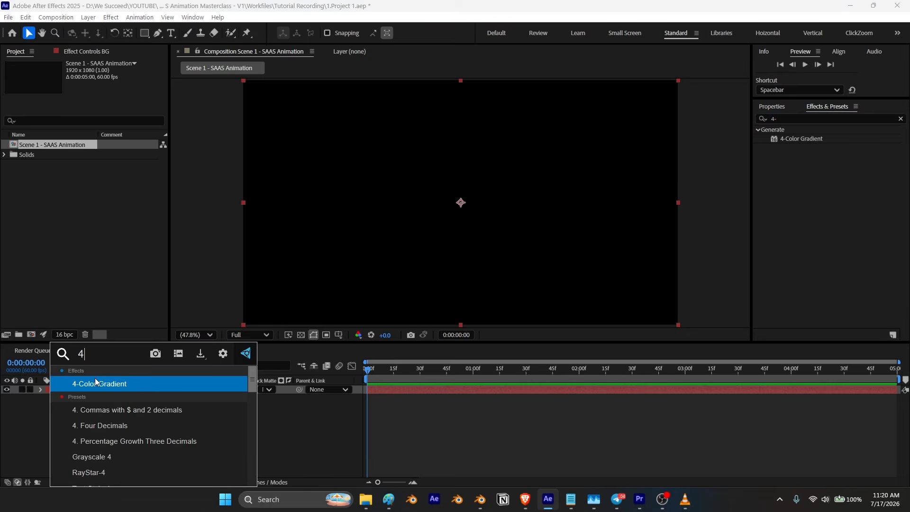
pyautogui.click(95, 382)
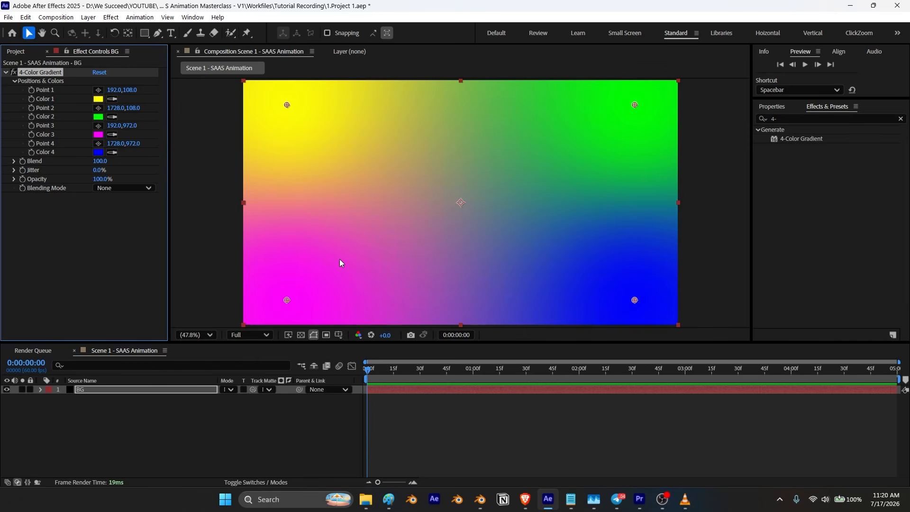
# Step: Set gradient Color 1, Color 2 and Color 3 to white, FFFFFF
pyautogui.click(98, 100)
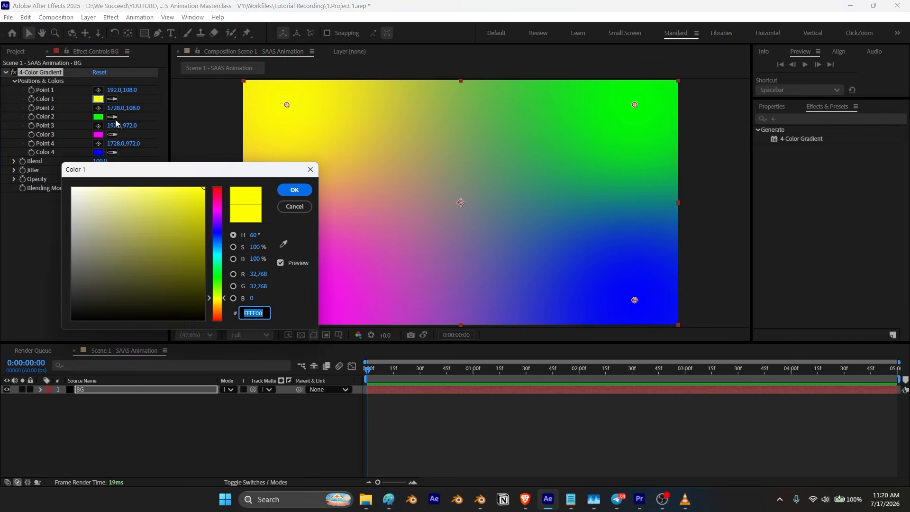
pyautogui.write('ffffff')
pyautogui.click(294, 190)
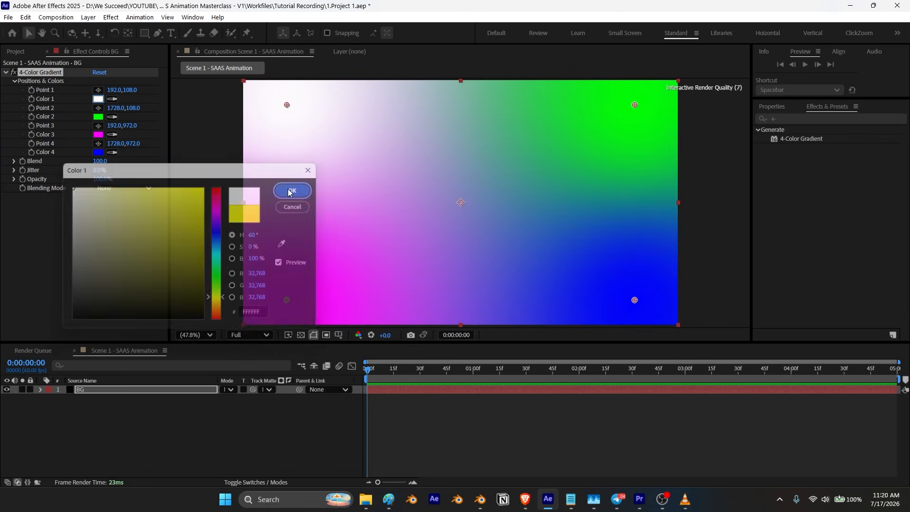
pyautogui.click(98, 117)
pyautogui.write('ffffff')
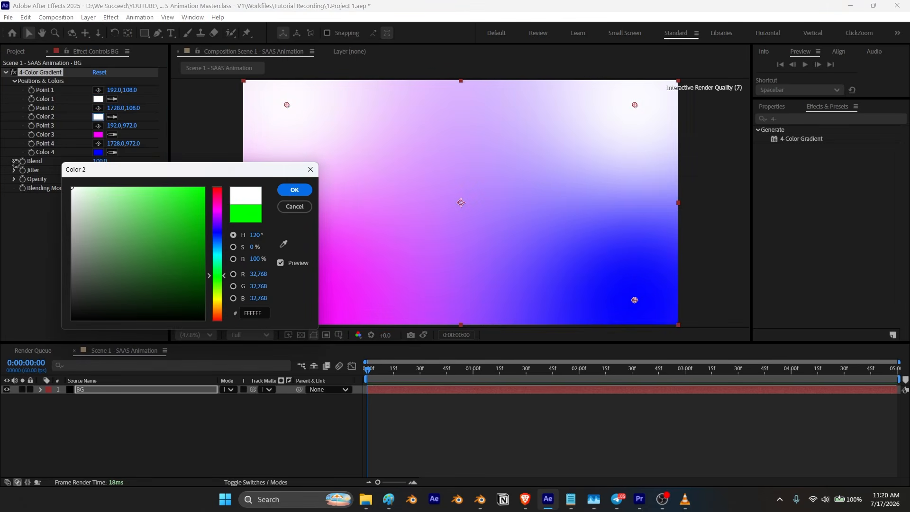
pyautogui.click(294, 189)
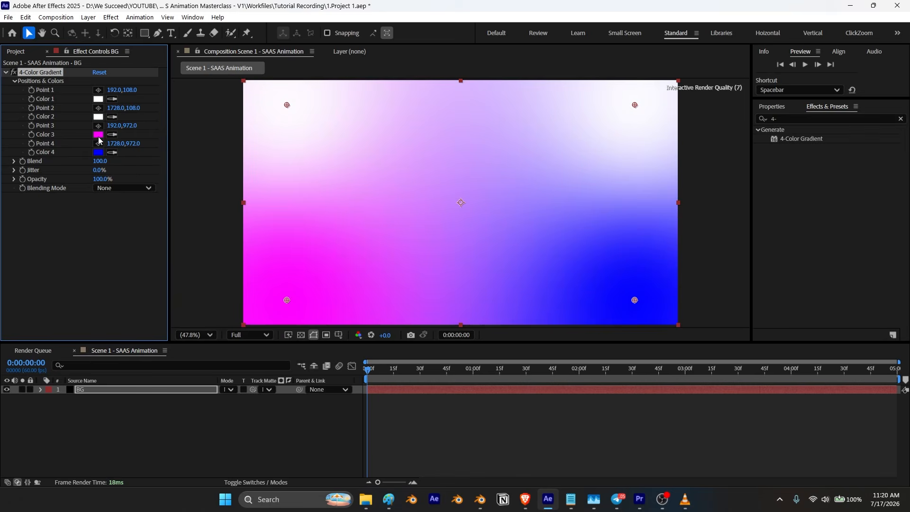
pyautogui.click(98, 136)
pyautogui.write('ffffff')
pyautogui.click(294, 190)
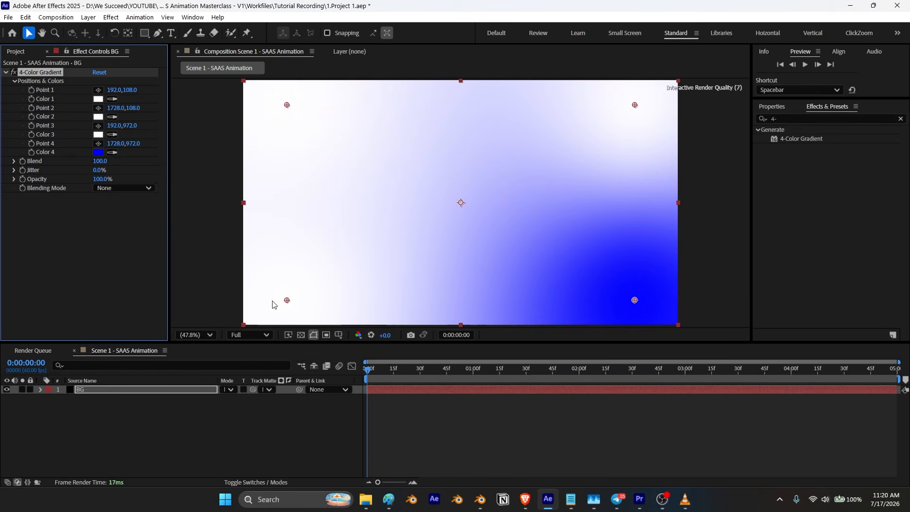
# Step: Move gradient Point 3 to the top edge and Point 4 far below the bottom centre of the frame
pyautogui.moveTo(287, 301); pyautogui.dragTo(446, 77)
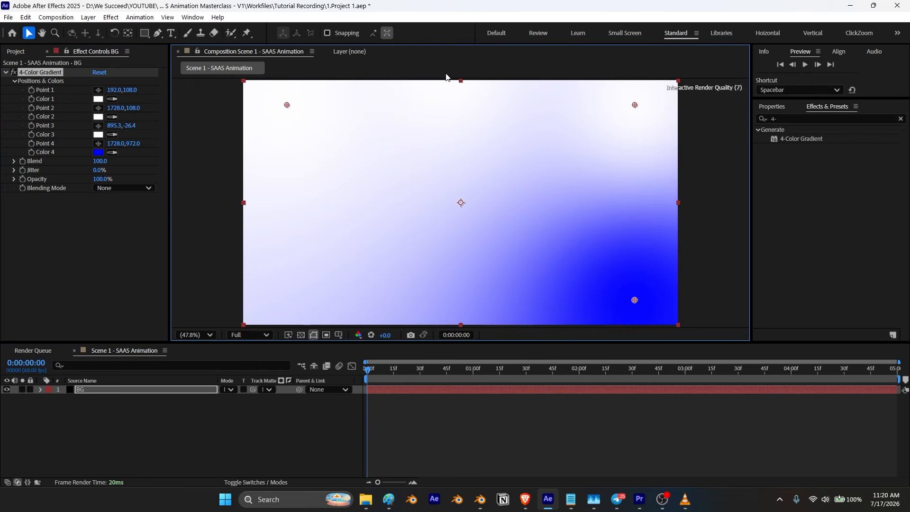
pyautogui.moveTo(634, 300); pyautogui.dragTo(464, 341)
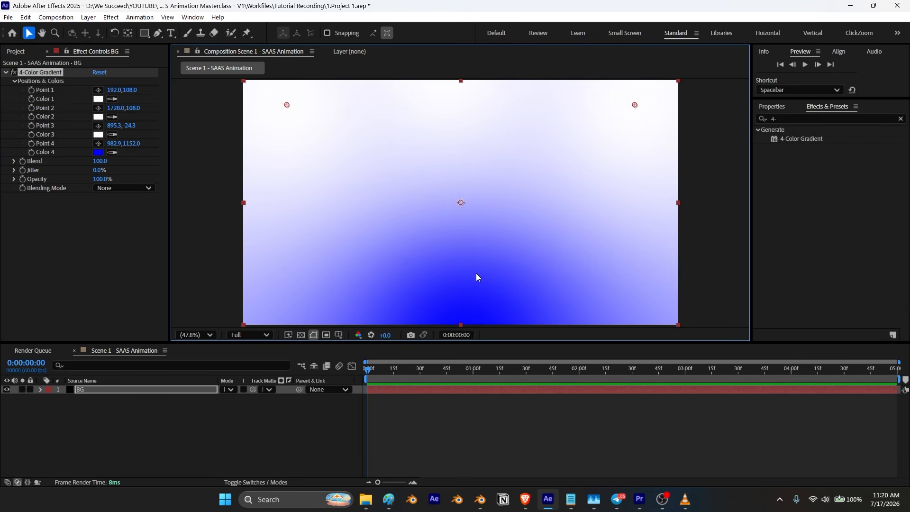
pyautogui.press(',')
pyautogui.press(',')
pyautogui.moveTo(464, 276); pyautogui.dragTo(465, 320)
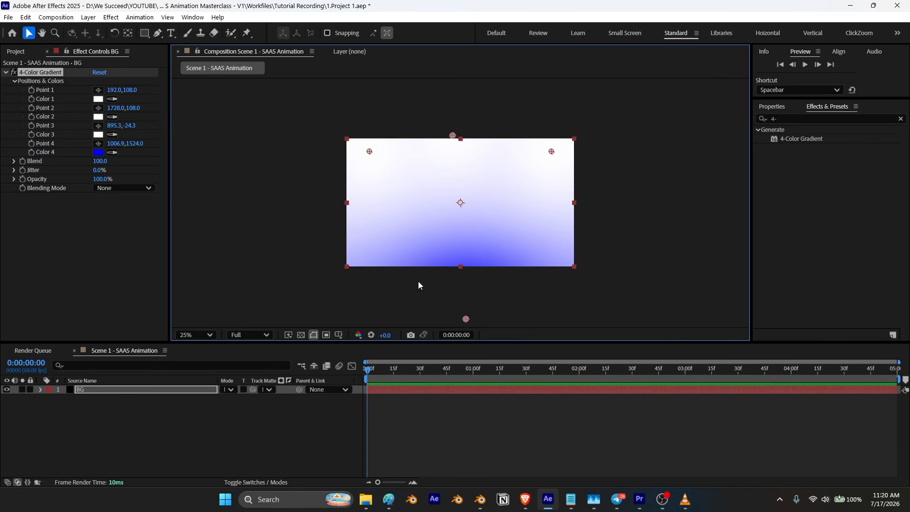
pyautogui.click(200, 337)
pyautogui.click(197, 136)
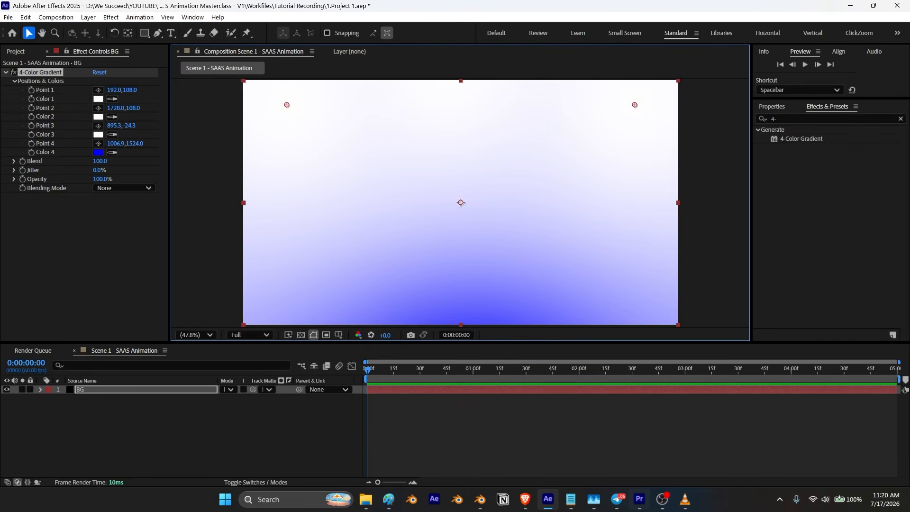
# Step: Set gradient Color 4 to a light blue, 8787FF
pyautogui.click(685, 500)
pyautogui.click(684, 500)
pyautogui.click(98, 153)
pyautogui.moveTo(106, 205); pyautogui.dragTo(134, 186)
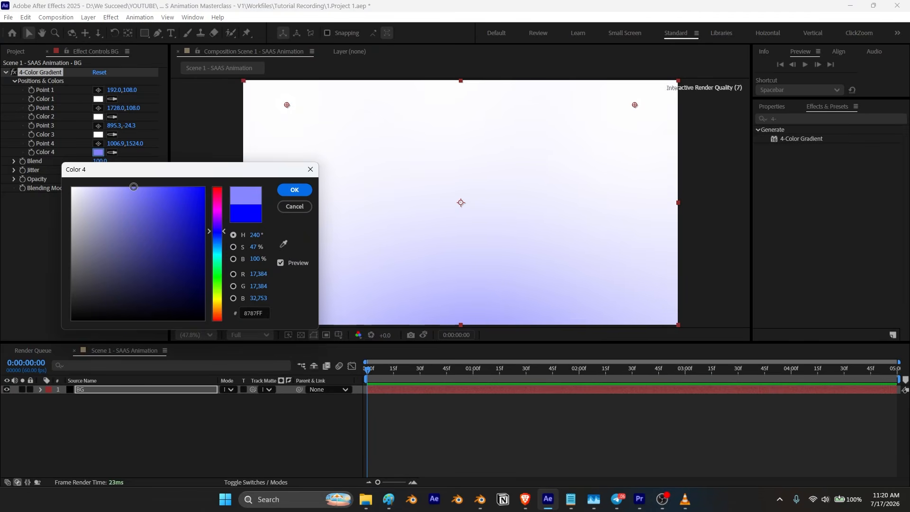
pyautogui.click(295, 190)
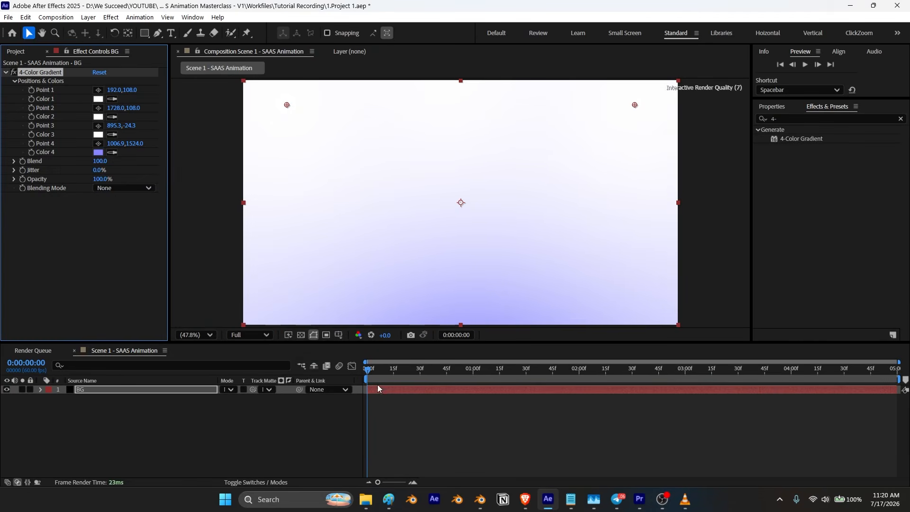
# Step: Compare with the reference video and create a text layer reading "Your identity in Web3 shouldn’t be complicated"
pyautogui.click(91, 390)
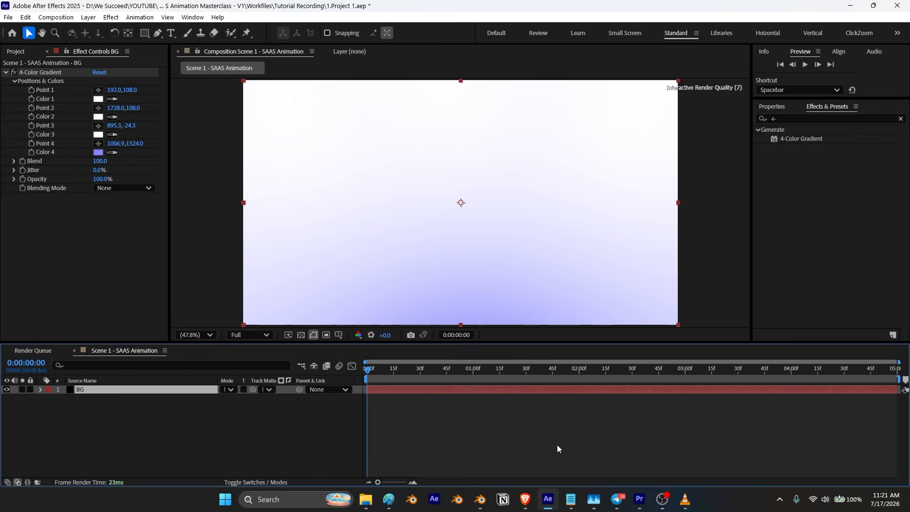
pyautogui.click(685, 499)
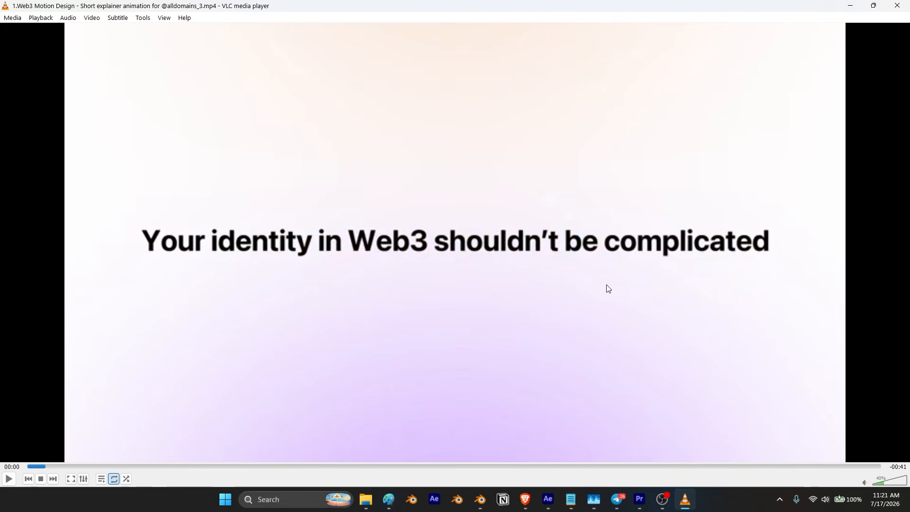
pyautogui.click(325, 195)
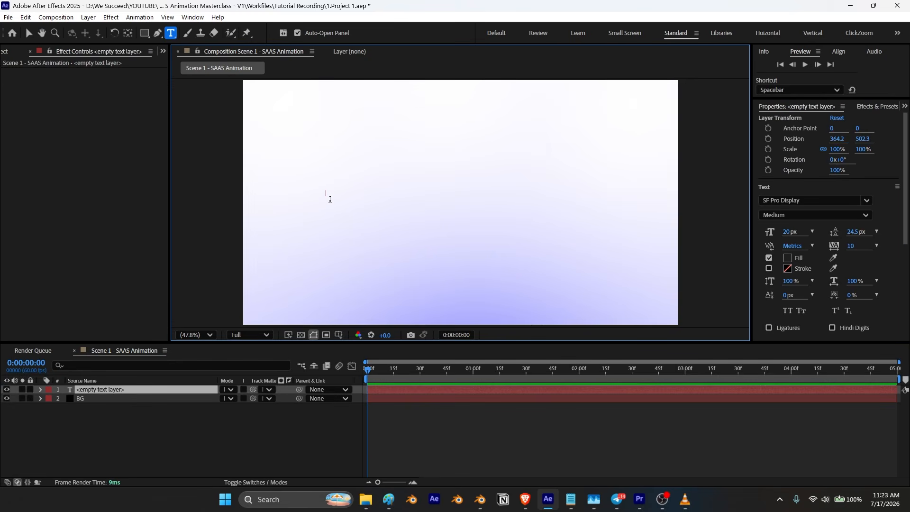
pyautogui.write('Your')
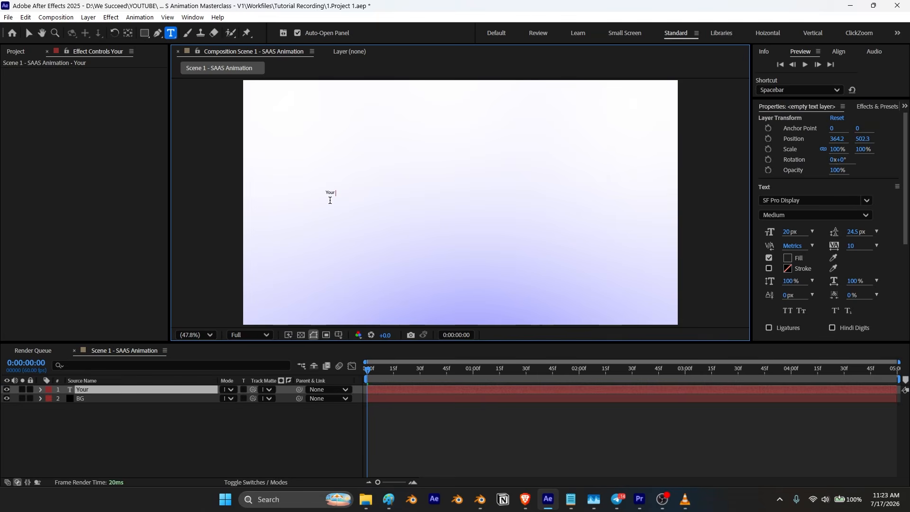
pyautogui.write(' identity in')
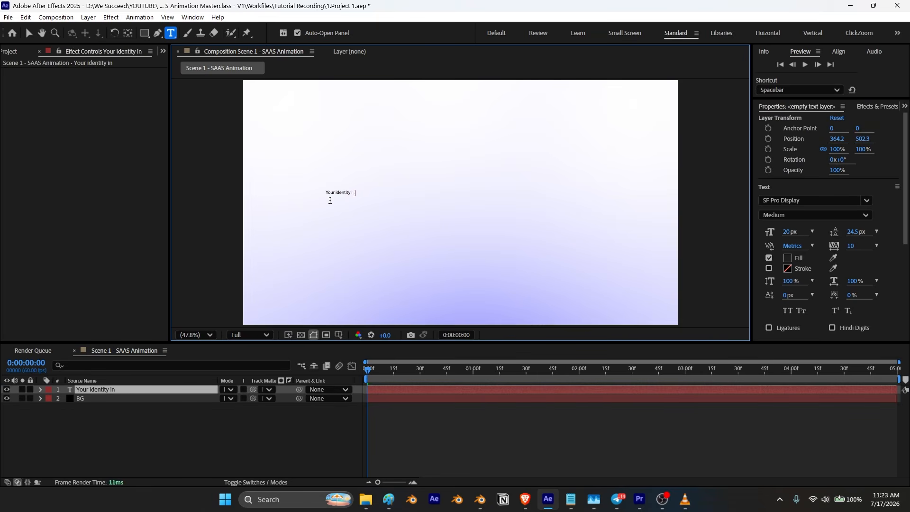
pyautogui.write(' Web3')
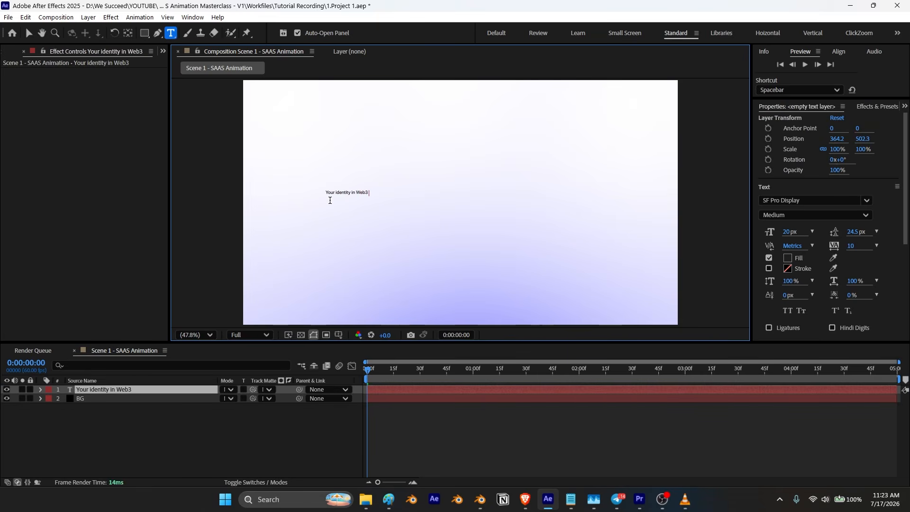
pyautogui.write(" should'")
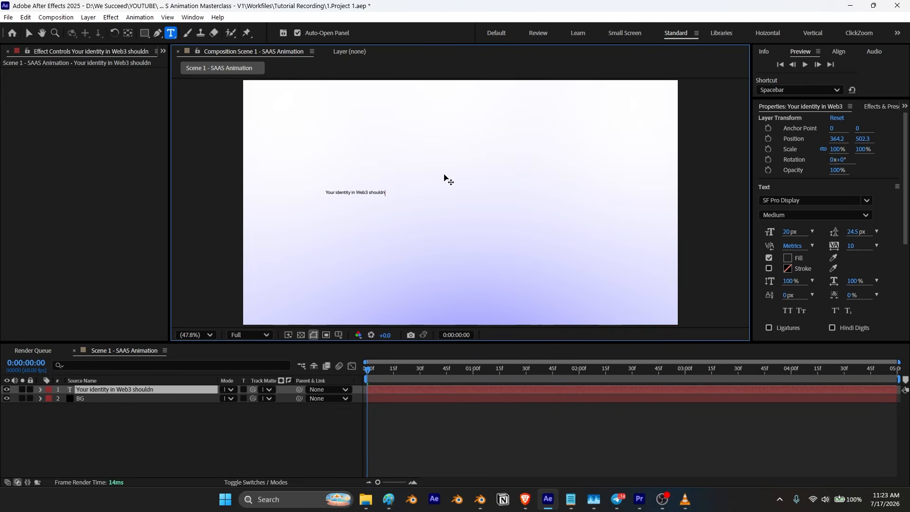
pyautogui.write("'t be complicated")
pyautogui.click(29, 33)
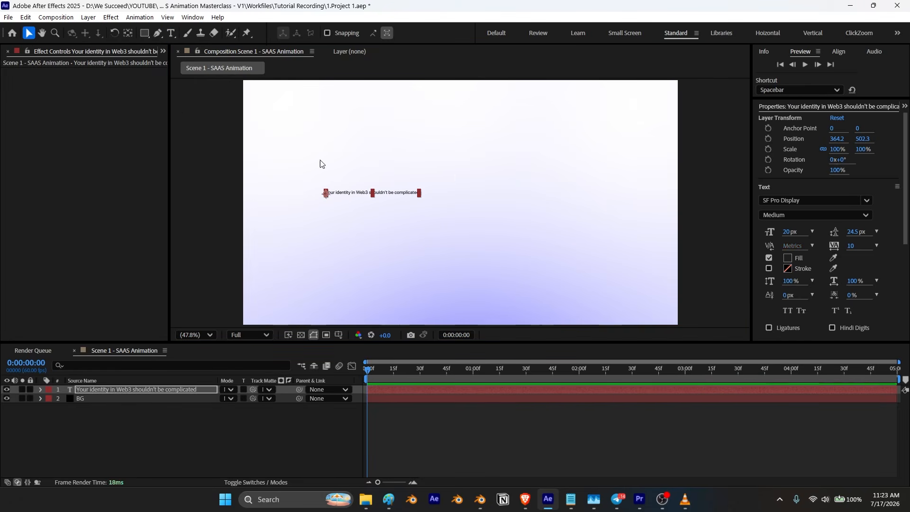
# Step: Set the text size to 61 px and centre the text layer's anchor point
pyautogui.moveTo(789, 234); pyautogui.dragTo(809, 232)
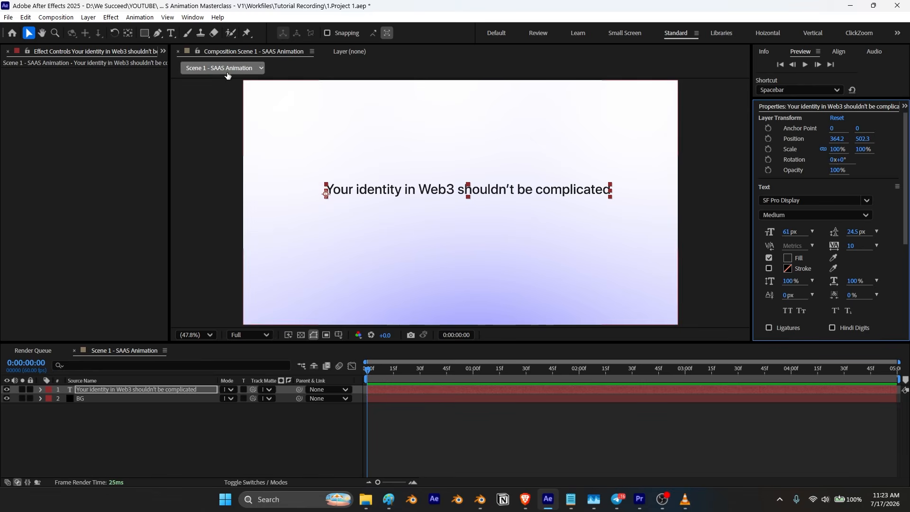
pyautogui.click(127, 33)
pyautogui.hotkey('ctrl', 'alt', 'Home')
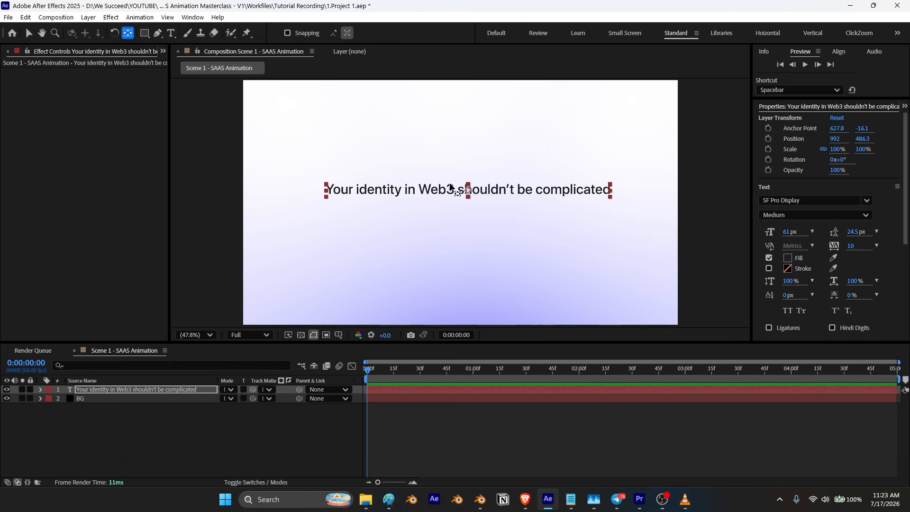
# Step: Centre the text layer horizontally and vertically in the composition and set its font style to Bold
pyautogui.click(840, 52)
pyautogui.click(781, 85)
pyautogui.click(835, 85)
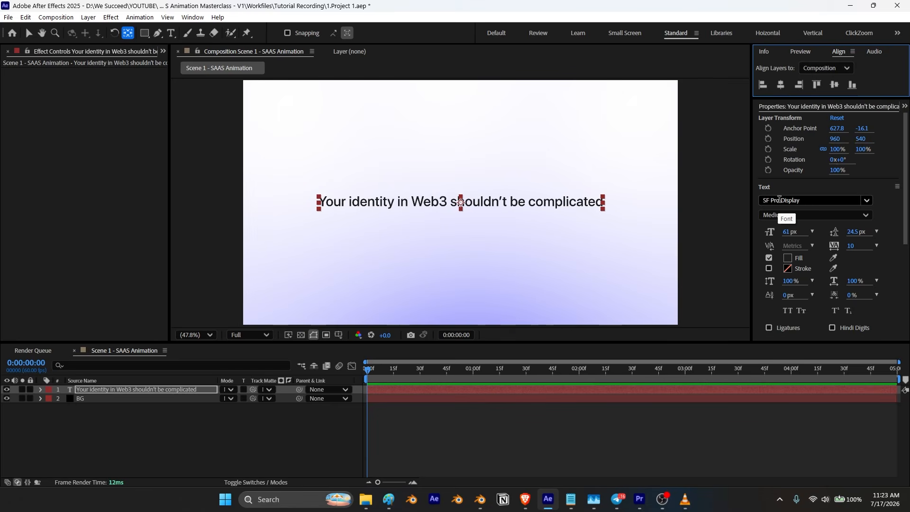
pyautogui.click(798, 218)
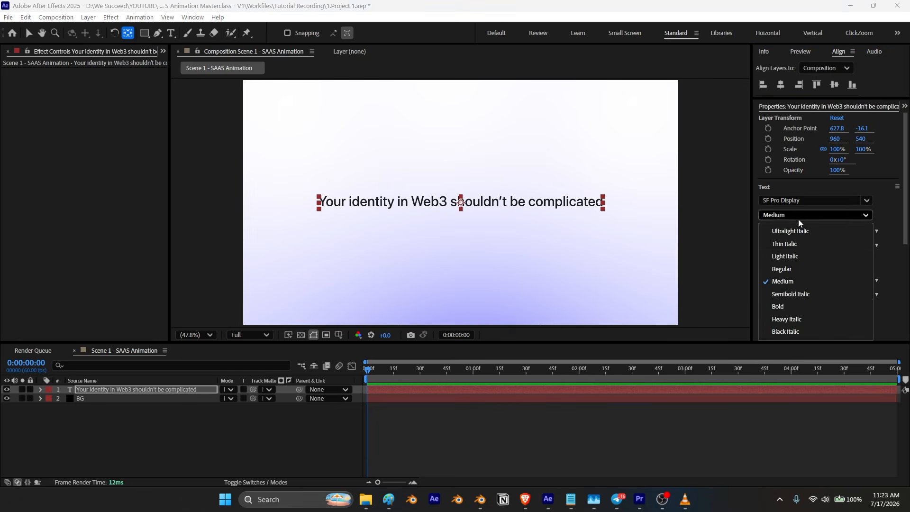
pyautogui.click(789, 303)
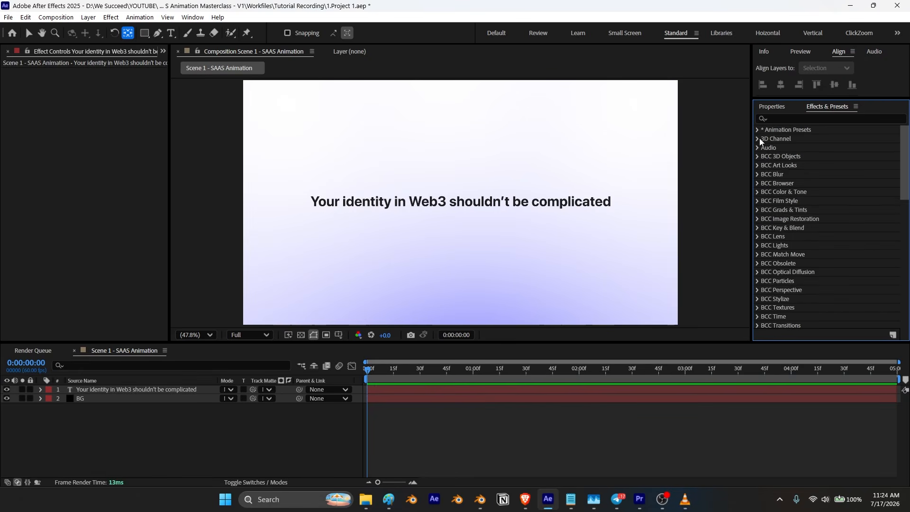
# Step: Apply the HighTarget SAAS preset "HTS - Word Up Blurred" to the text layer
pyautogui.click(758, 131)
pyautogui.click(767, 148)
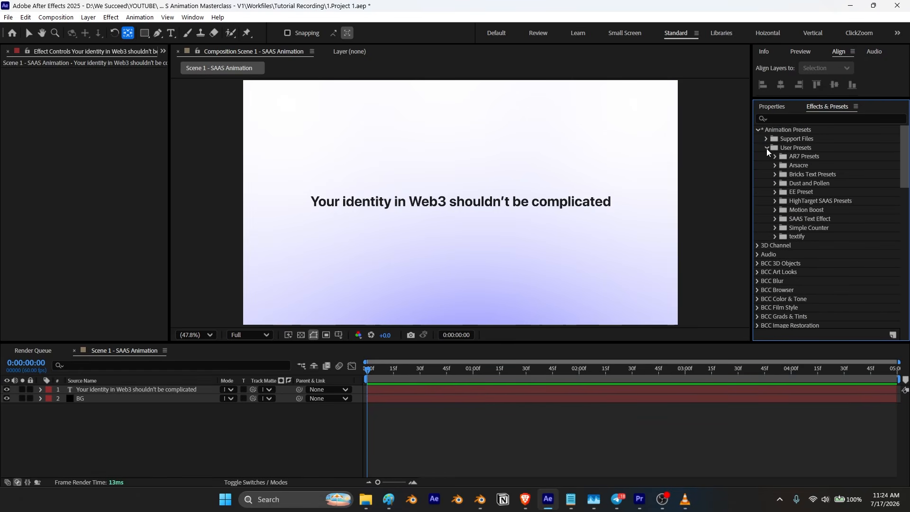
pyautogui.click(775, 201)
pyautogui.scroll(-3, 815, 215)
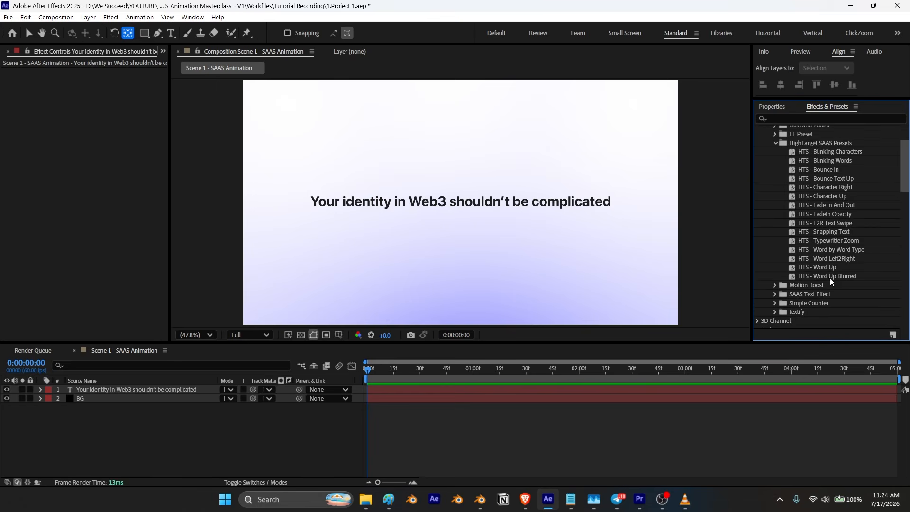
pyautogui.moveTo(827, 276); pyautogui.dragTo(523, 206)
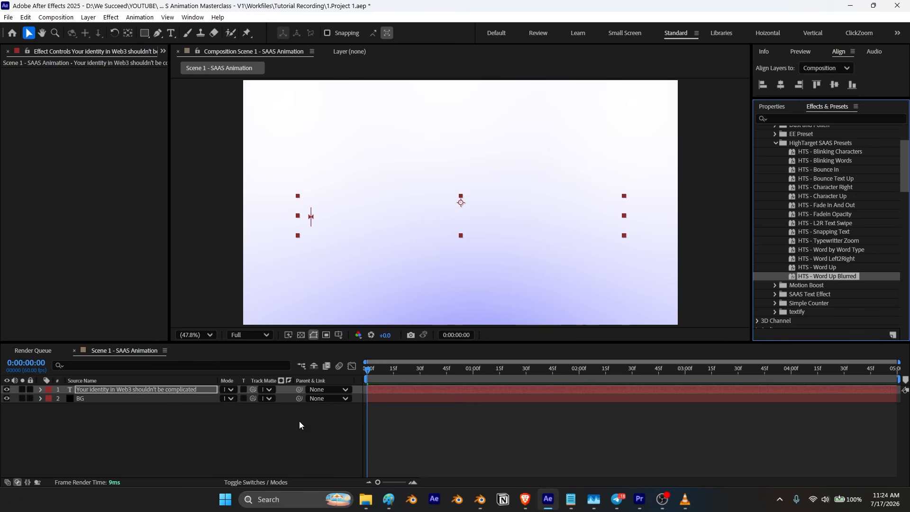
# Step: Preview the text animation and step through its first frames
pyautogui.press('space')
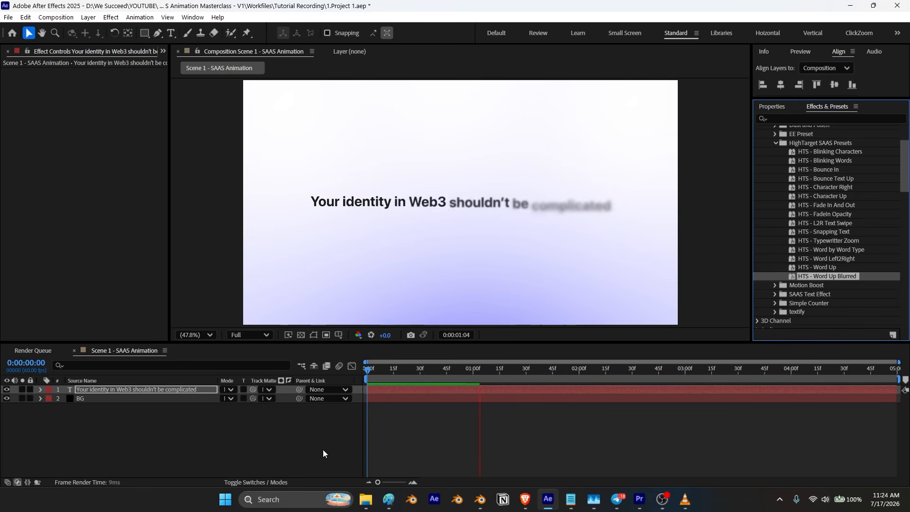
pyautogui.press('space')
pyautogui.moveTo(556, 369); pyautogui.dragTo(337, 424)
pyautogui.hotkey('shift', 'pagedown')
pyautogui.hotkey('shift', 'pagedown')
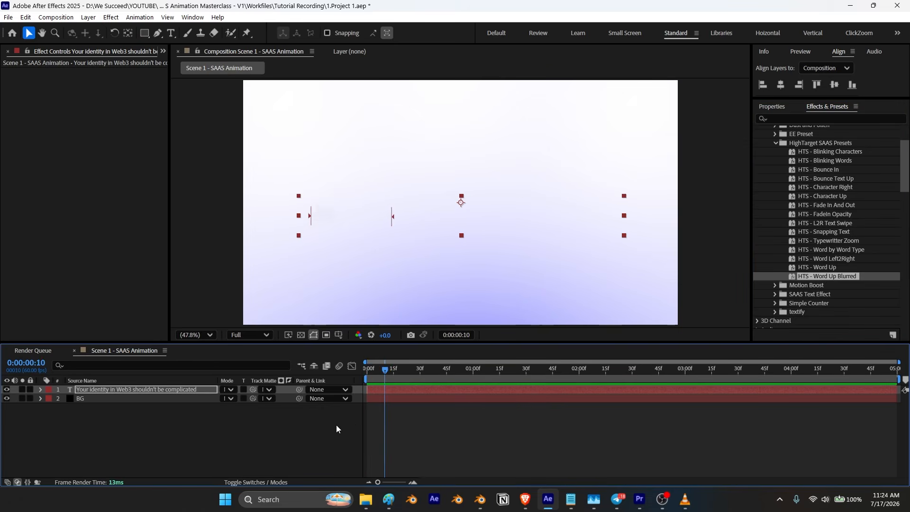
pyautogui.hotkey('shift', 'pagedown')
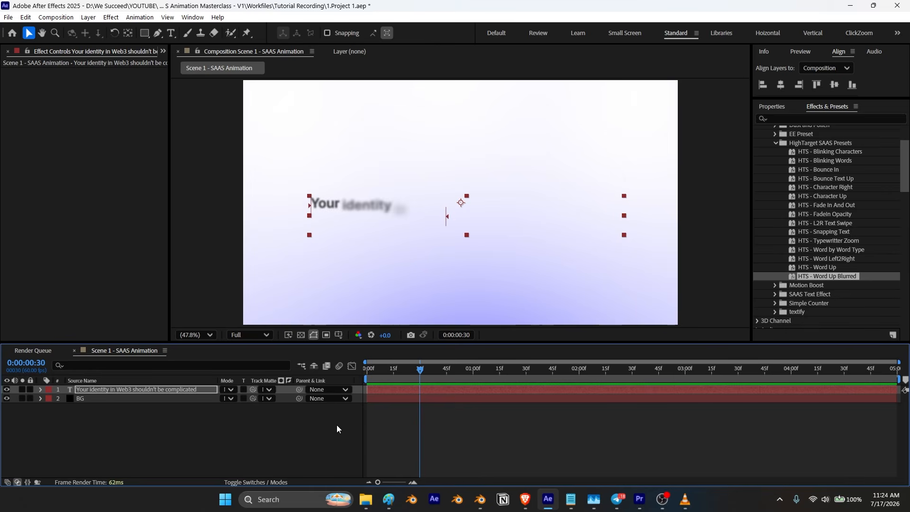
# Step: Reveal the text animator's keyframes and move the Range Selector Offset end keyframe earlier to 1 second
pyautogui.moveTo(422, 371); pyautogui.dragTo(475, 386)
pyautogui.press('u')
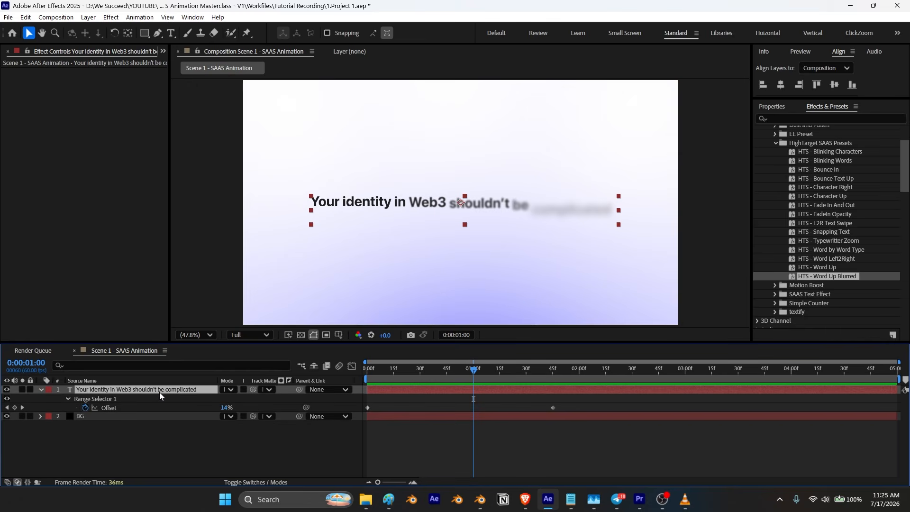
pyautogui.moveTo(553, 407); pyautogui.dragTo(470, 417)
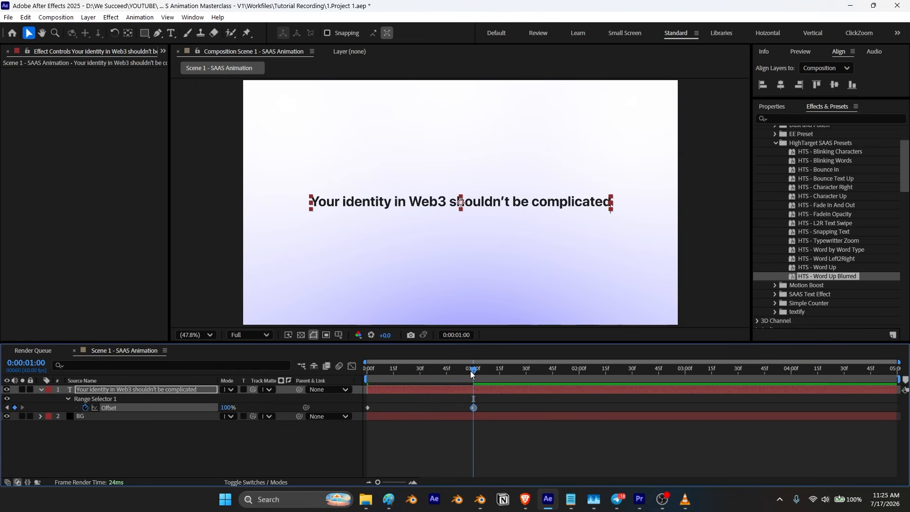
# Step: Preview the faster headline reveal from the start of the composition
pyautogui.press('Home')
pyautogui.press('space')
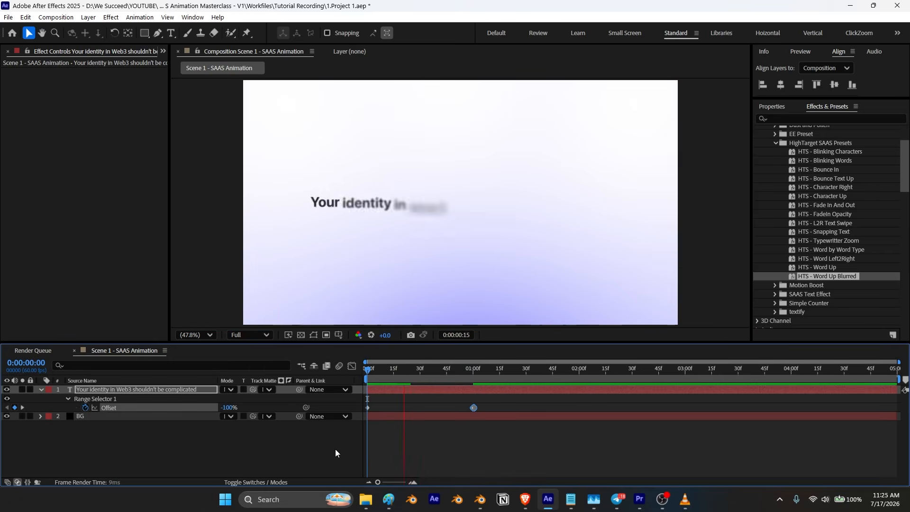
pyautogui.click(509, 369)
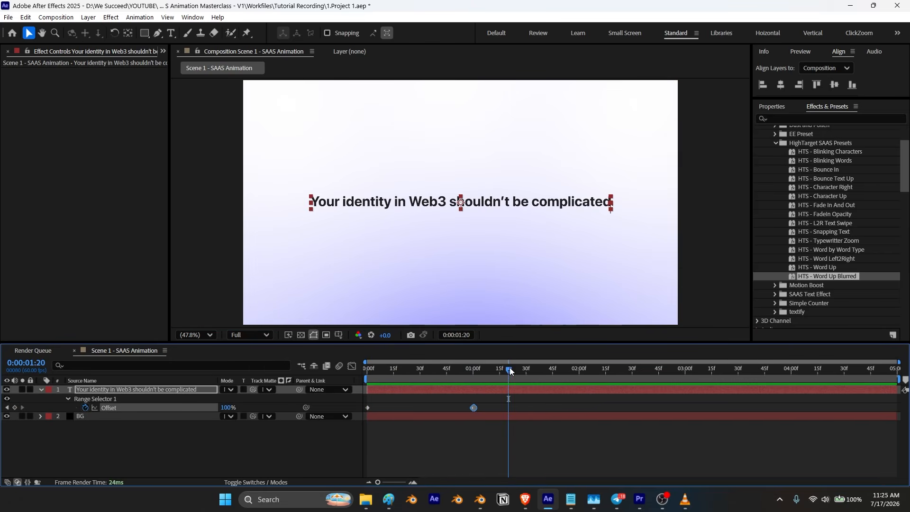
# Step: Switch to the reference video and replay its opening headline to study the light sweep across the words
pyautogui.click(41, 389)
pyautogui.click(688, 505)
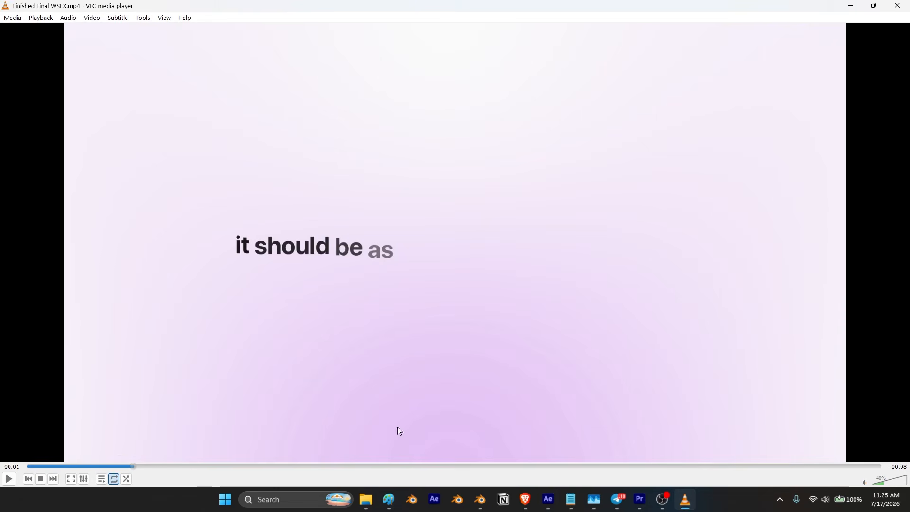
pyautogui.moveTo(104, 465); pyautogui.dragTo(21, 468)
pyautogui.click(9, 479)
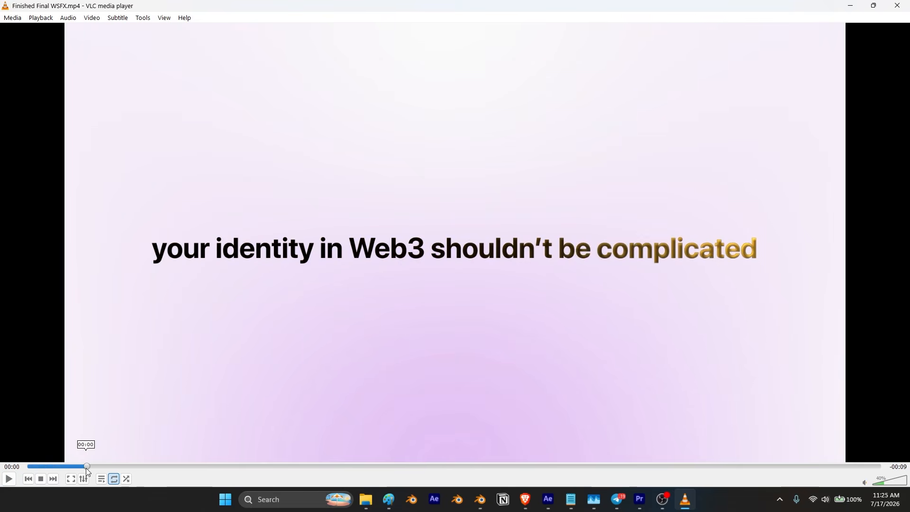
pyautogui.moveTo(86, 468); pyautogui.dragTo(82, 468)
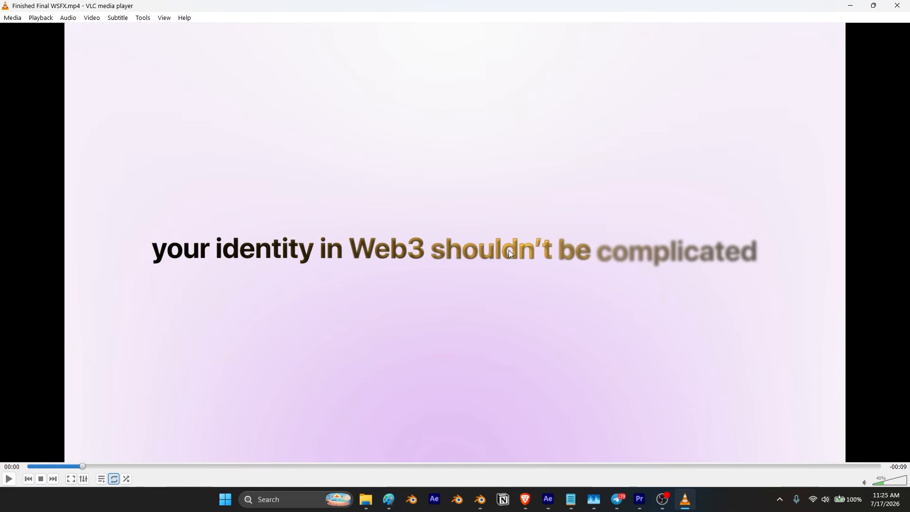
pyautogui.click(851, 6)
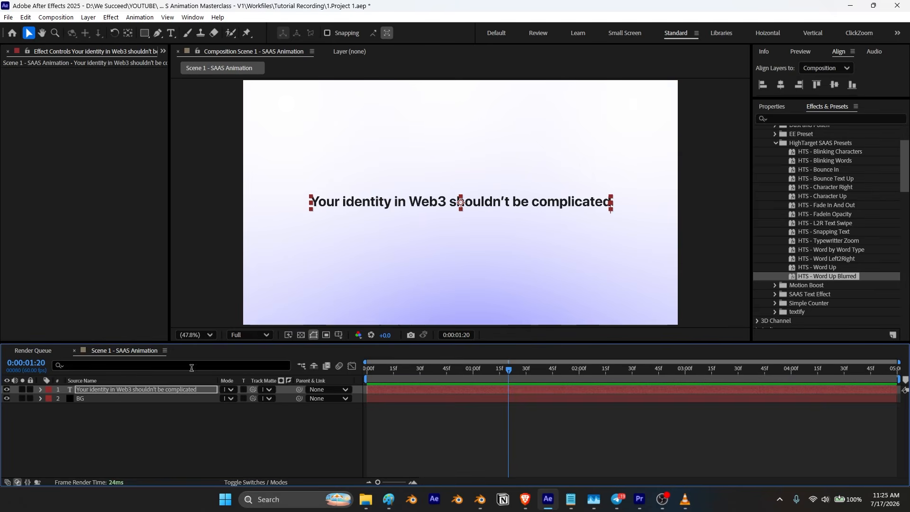
# Step: Apply the CC Light Sweep effect to the headline text layer
pyautogui.click(140, 390)
pyautogui.hotkey('ctrl', 'space')
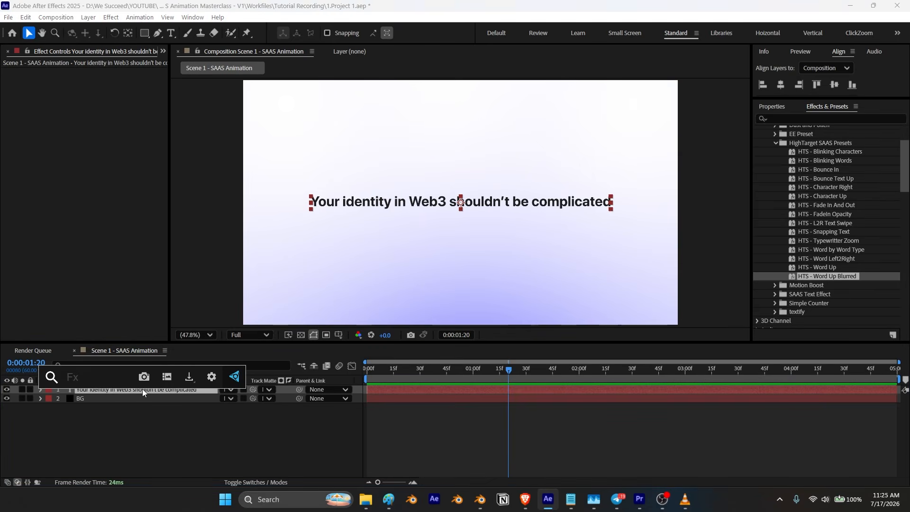
pyautogui.write('light')
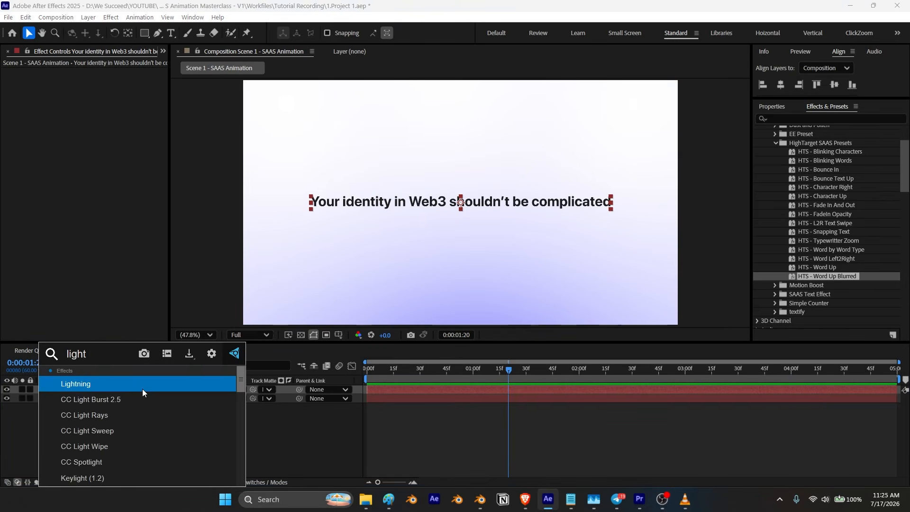
pyautogui.write(' s')
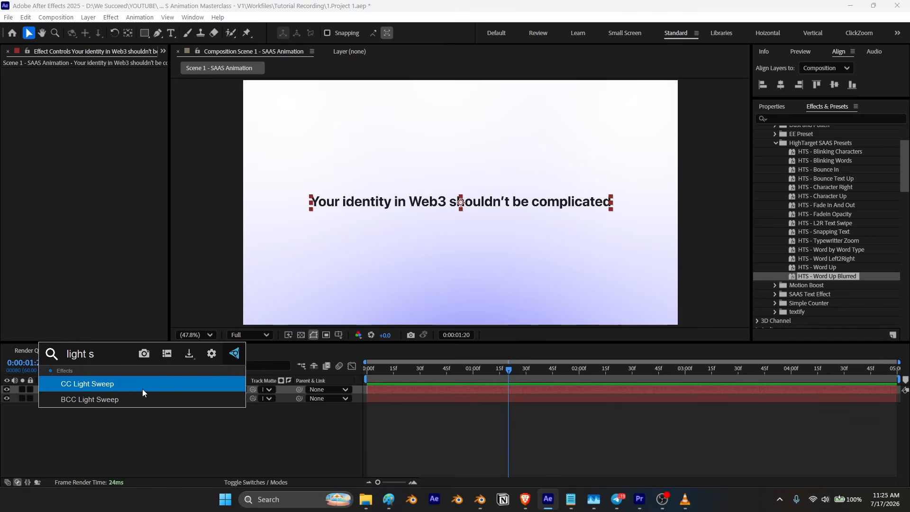
pyautogui.click(91, 385)
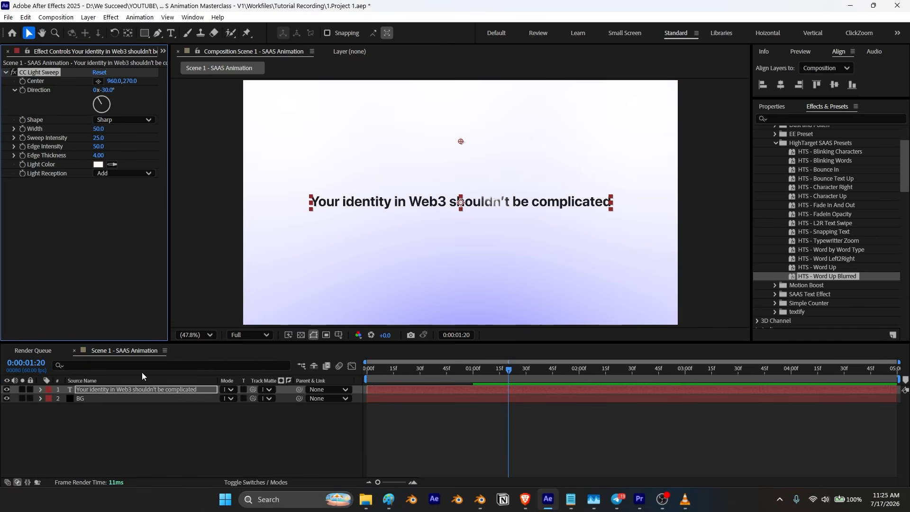
# Step: Set the light sweep's colour to a golden orange and move its centre down onto the headline
pyautogui.click(98, 165)
pyautogui.moveTo(193, 259)
pyautogui.mouseDown()
pyautogui.moveTo(208, 229)
pyautogui.moveTo(214, 239)
pyautogui.moveTo(216, 207)
pyautogui.moveTo(220, 222)
pyautogui.mouseUp()
pyautogui.click(295, 190)
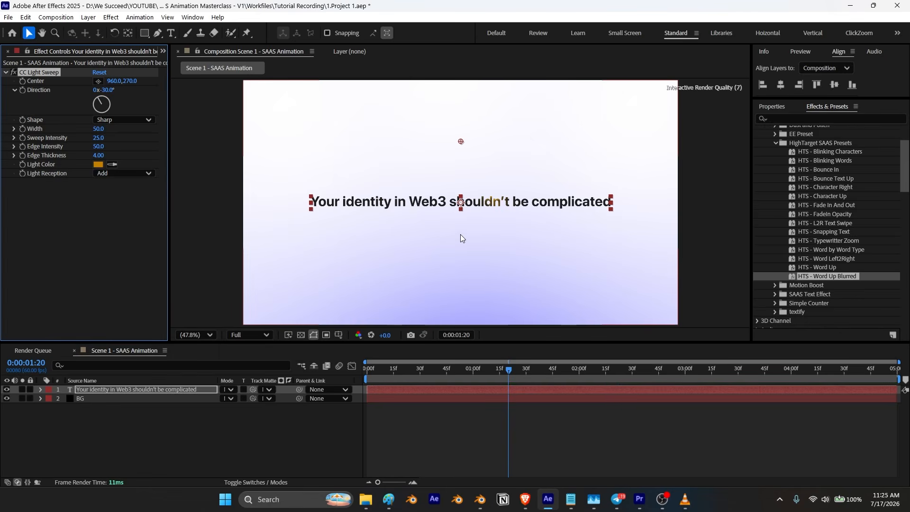
pyautogui.moveTo(461, 143); pyautogui.dragTo(479, 191)
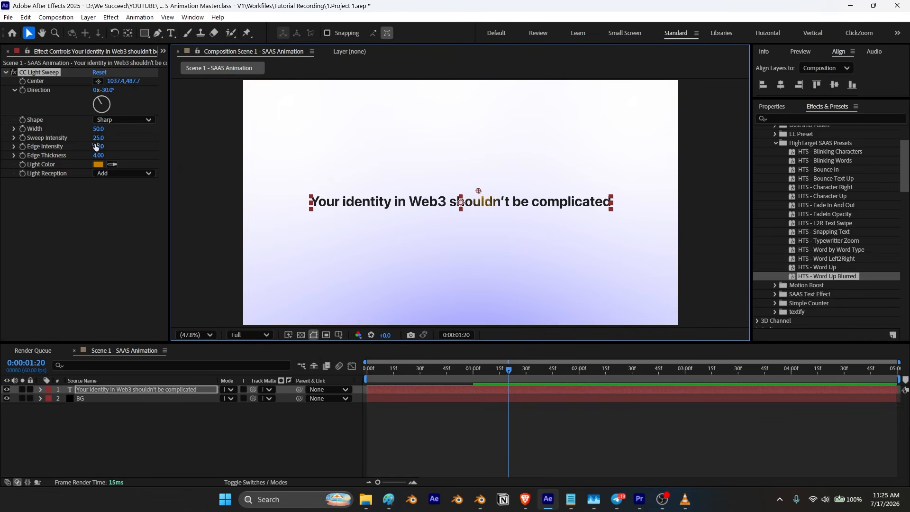
# Step: Set the sweep width to 235 and sweep intensity to 56, then shift its centre left over the text
pyautogui.moveTo(97, 131); pyautogui.dragTo(211, 130)
pyautogui.moveTo(98, 137); pyautogui.dragTo(110, 139)
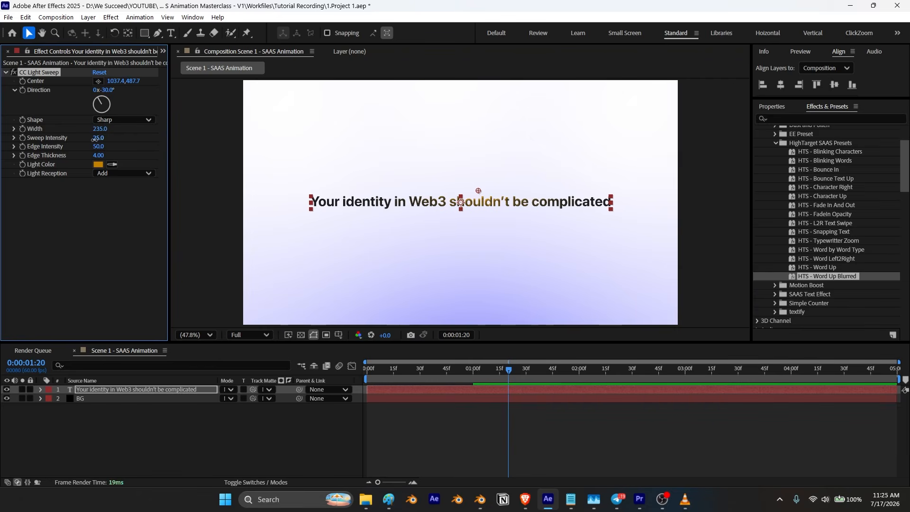
pyautogui.moveTo(109, 138); pyautogui.dragTo(111, 139)
pyautogui.moveTo(479, 191); pyautogui.dragTo(434, 190)
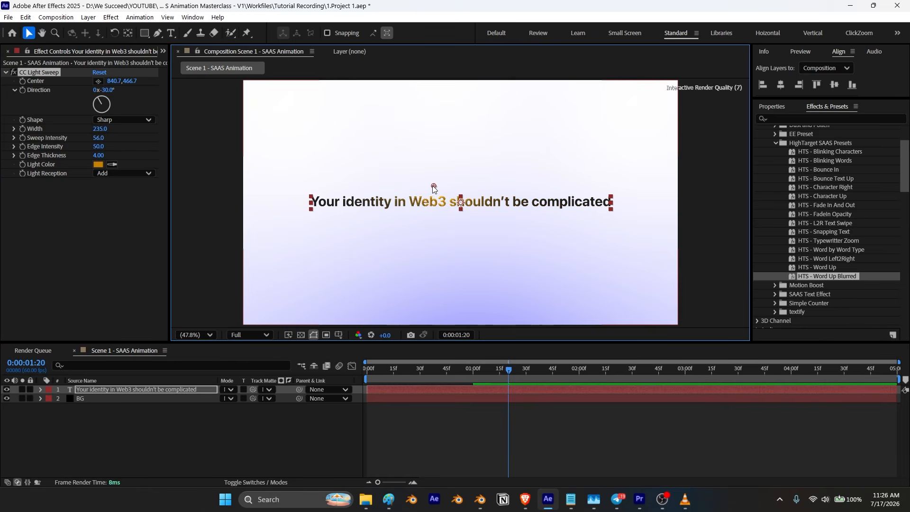
# Step: Keyframe the light sweep centre to travel from left of the headline at 0:00:38 to right of it at 1:20
pyautogui.press('u')
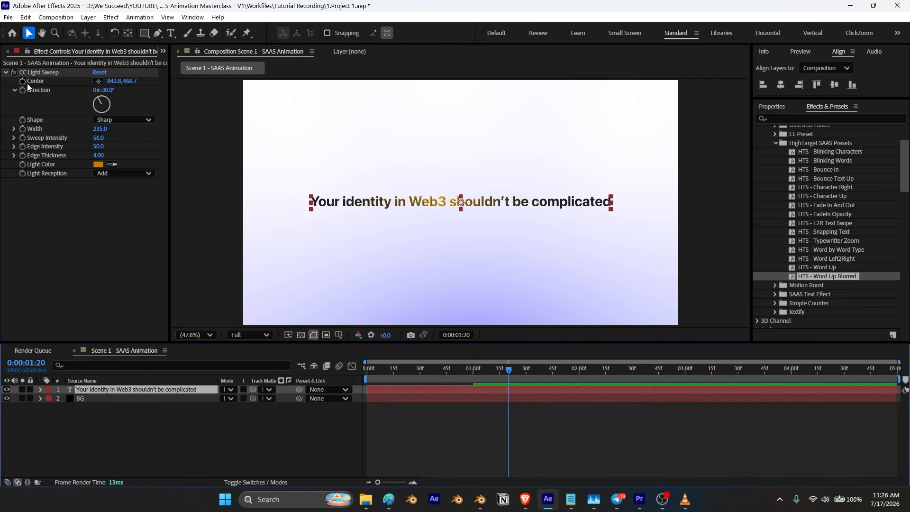
pyautogui.click(24, 80)
pyautogui.click(401, 389)
pyautogui.press('u')
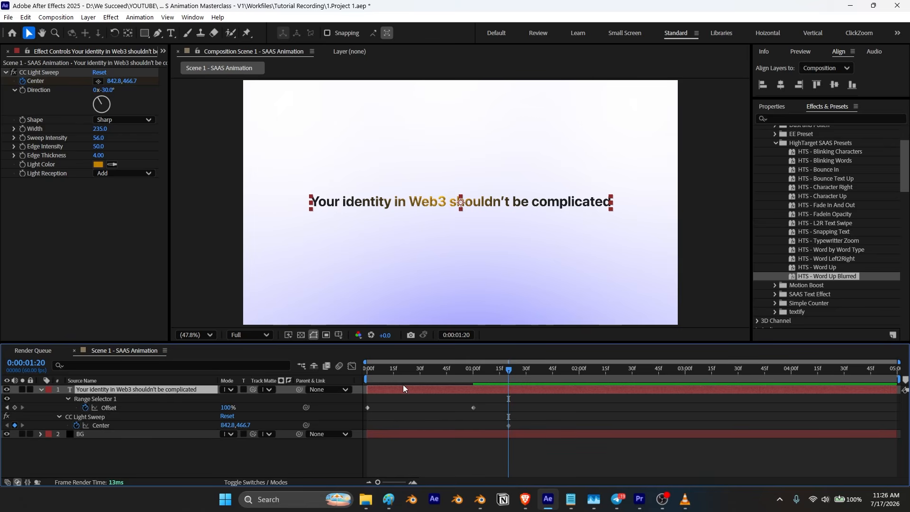
pyautogui.moveTo(507, 369); pyautogui.dragTo(433, 386)
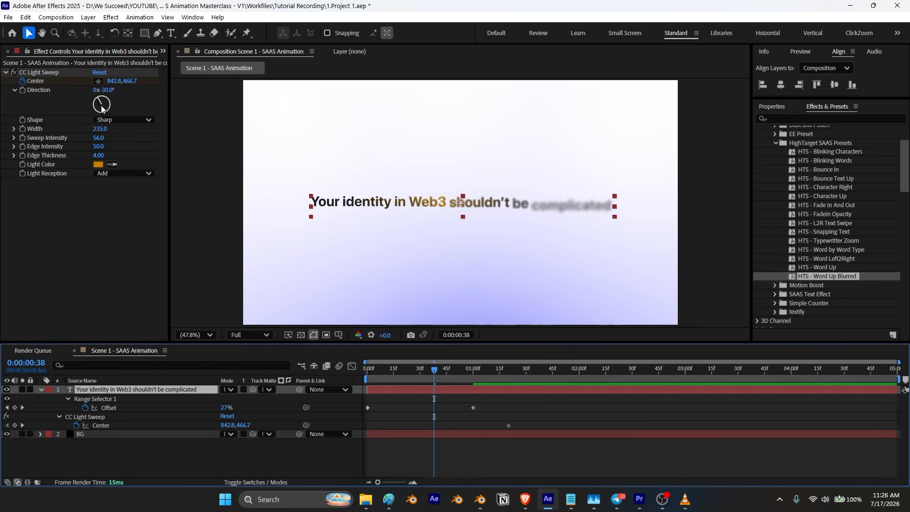
pyautogui.click(43, 81)
pyautogui.moveTo(434, 186); pyautogui.dragTo(270, 175)
pyautogui.click(22, 425)
pyautogui.moveTo(442, 185); pyautogui.dragTo(644, 179)
# Step: Apply Easy Ease to both centre keyframes and adjust their speed curve's influence in the Graph Editor
pyautogui.moveTo(527, 424); pyautogui.dragTo(437, 418)
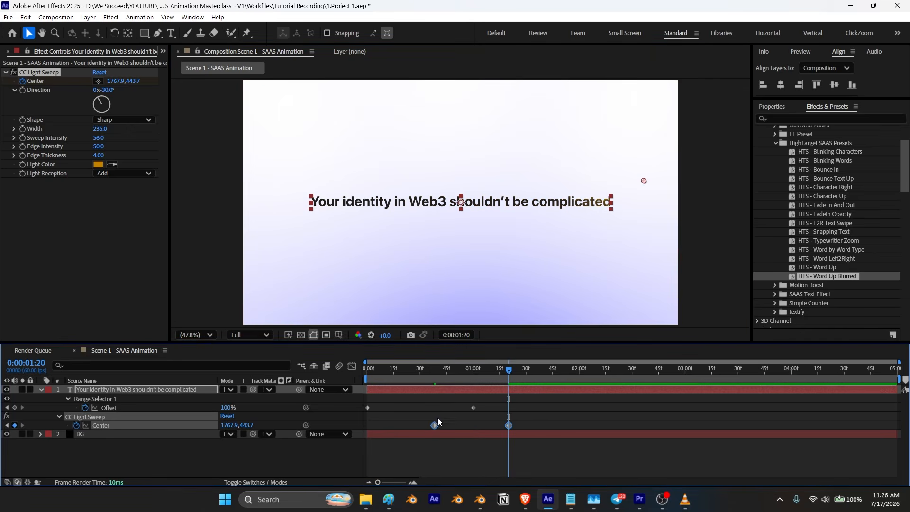
pyautogui.press('F9')
pyautogui.click(353, 368)
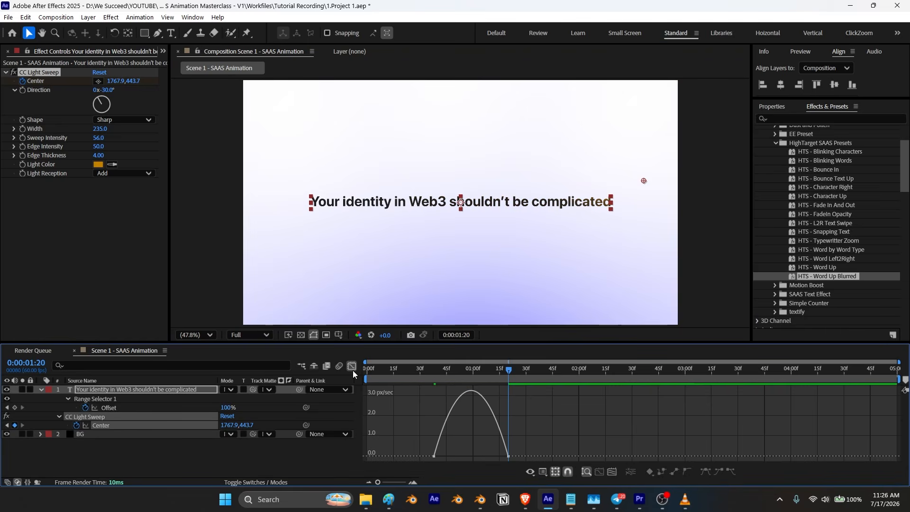
pyautogui.moveTo(496, 457); pyautogui.dragTo(473, 456)
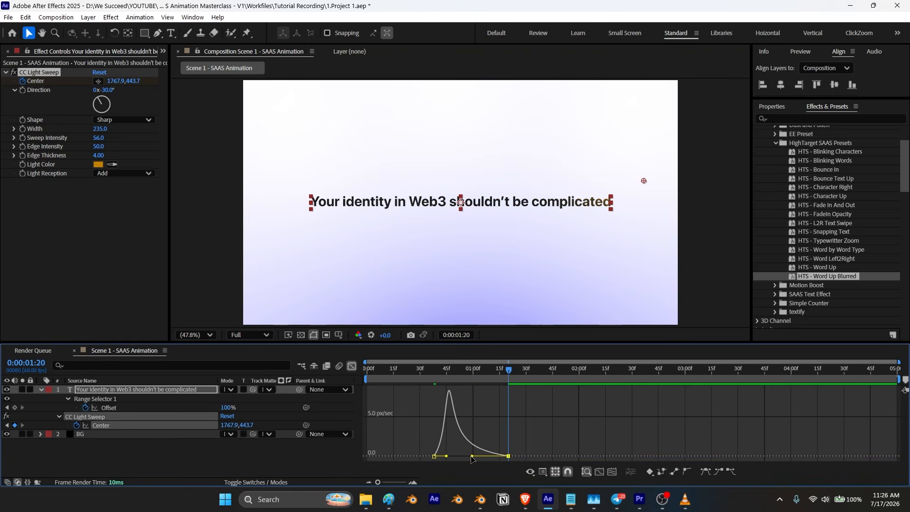
pyautogui.click(354, 369)
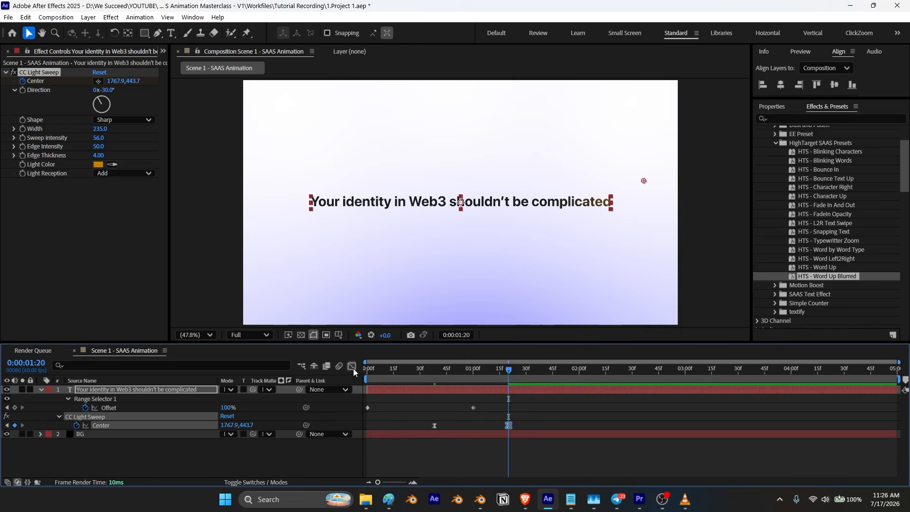
# Step: Preview the headline animation with the light sweep from the beginning
pyautogui.moveTo(509, 369); pyautogui.dragTo(343, 380)
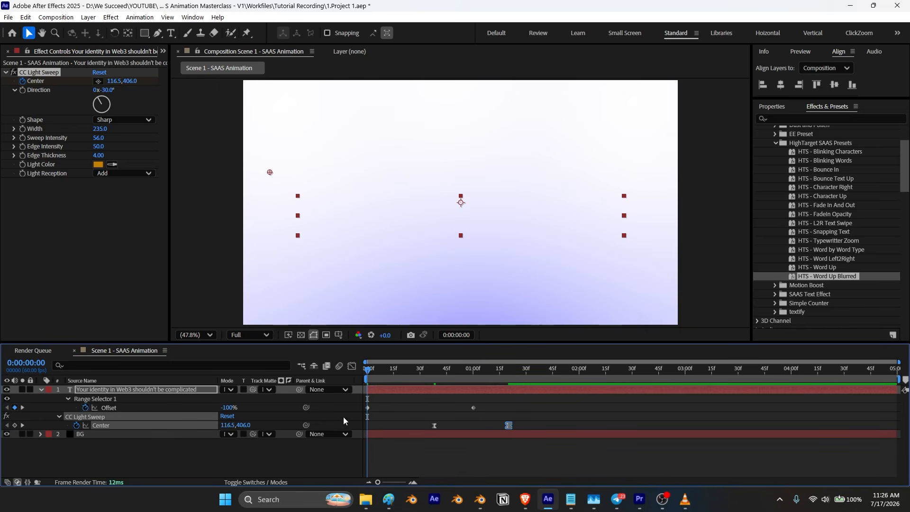
pyautogui.click(330, 469)
pyautogui.press('space')
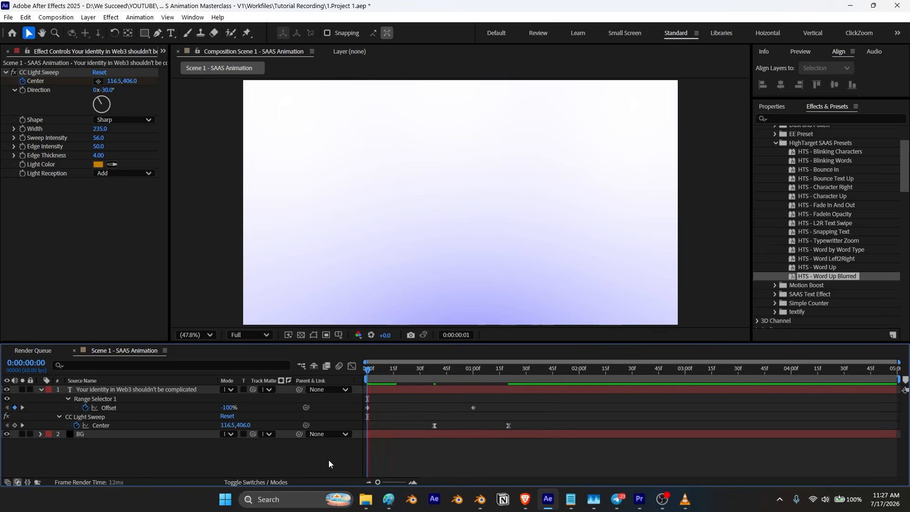
pyautogui.press('space')
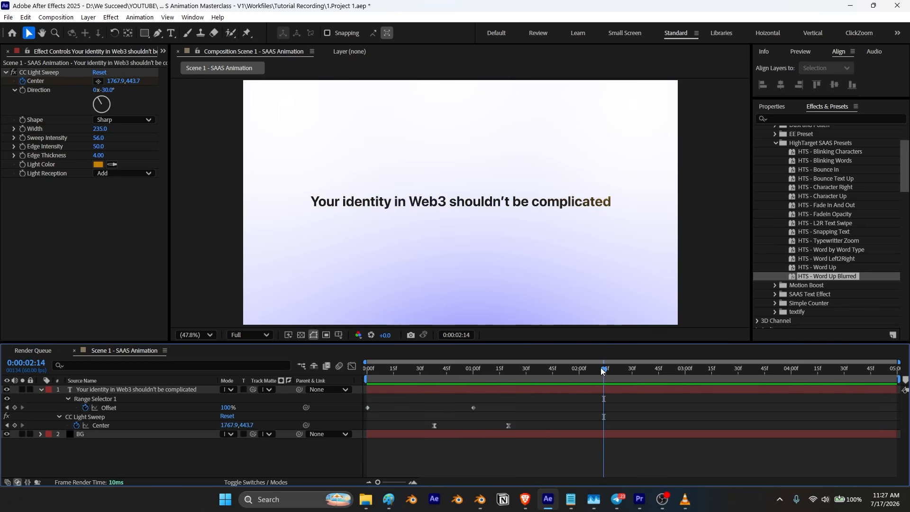
pyautogui.moveTo(601, 371); pyautogui.dragTo(374, 408)
pyautogui.press('space')
# Step: Preview the slower light sweep over the headline from the start
pyautogui.press('space')
# Step: Move the light sweep's end centre keyframe later to about 2 seconds
pyautogui.moveTo(533, 371); pyautogui.dragTo(580, 375)
pyautogui.moveTo(509, 426); pyautogui.dragTo(579, 442)
pyautogui.moveTo(579, 371); pyautogui.dragTo(351, 394)
pyautogui.press('space')
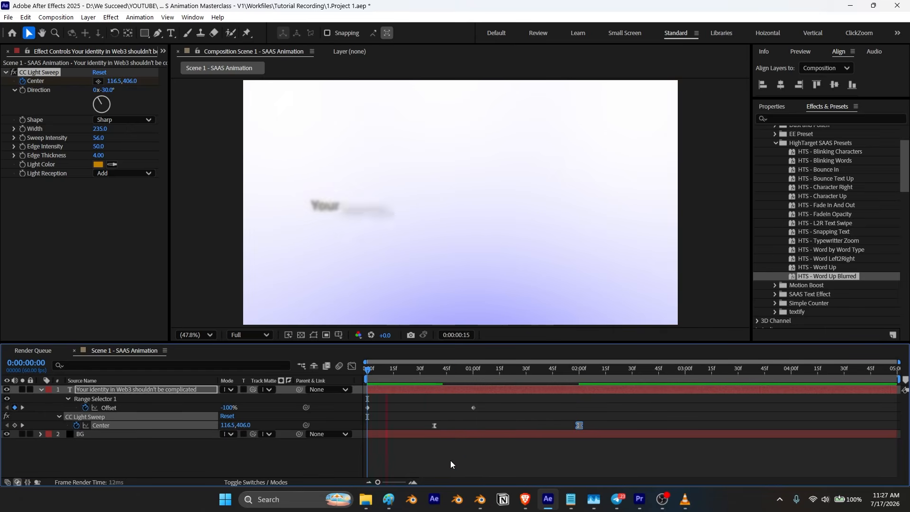
pyautogui.press('space')
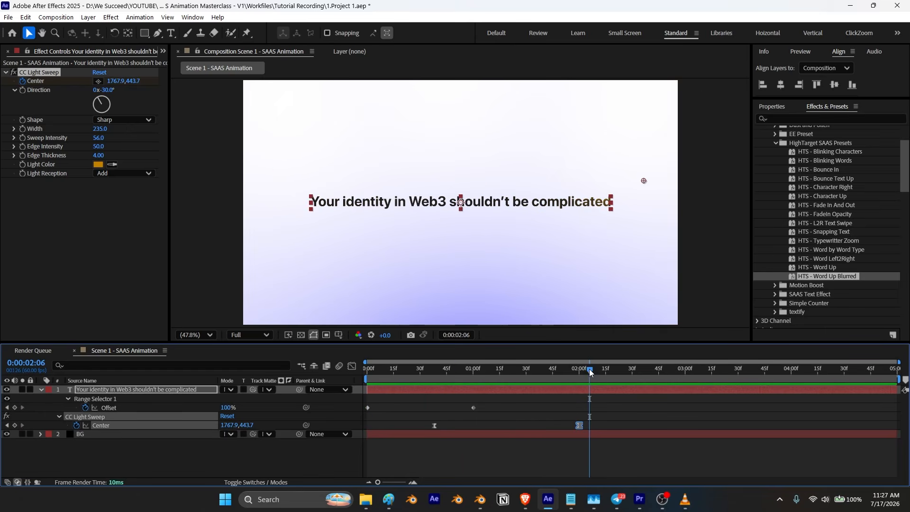
pyautogui.press('Home')
pyautogui.press('space')
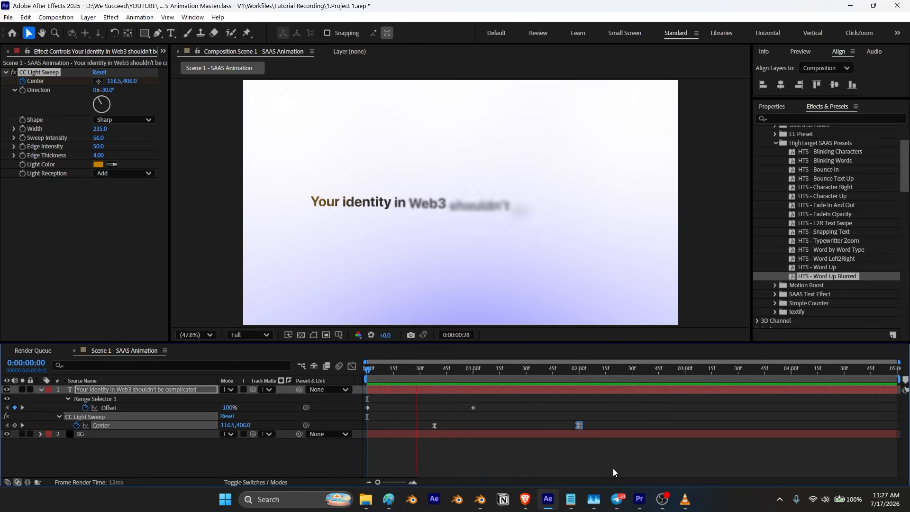
pyautogui.press('space')
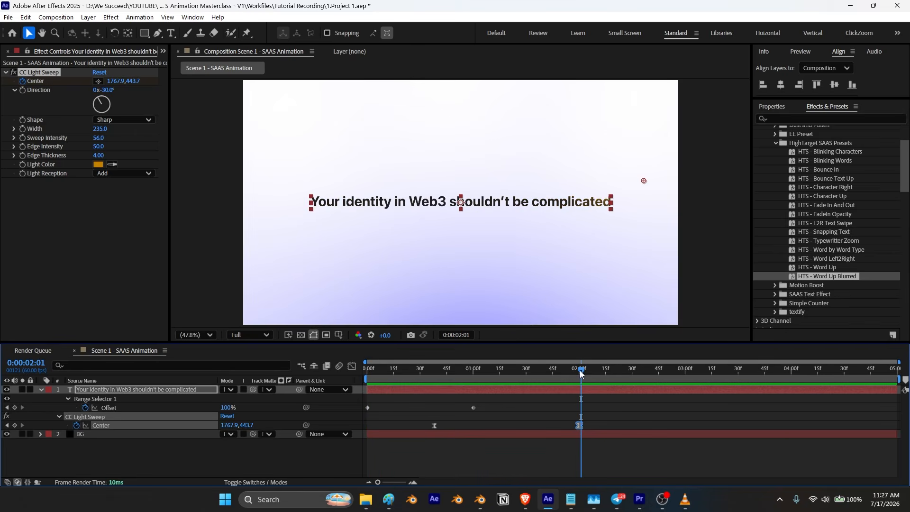
# Step: Replay the reference video's opening headline to compare its light sweep timing
pyautogui.click(41, 390)
pyautogui.hotkey('alt', 'Tab')
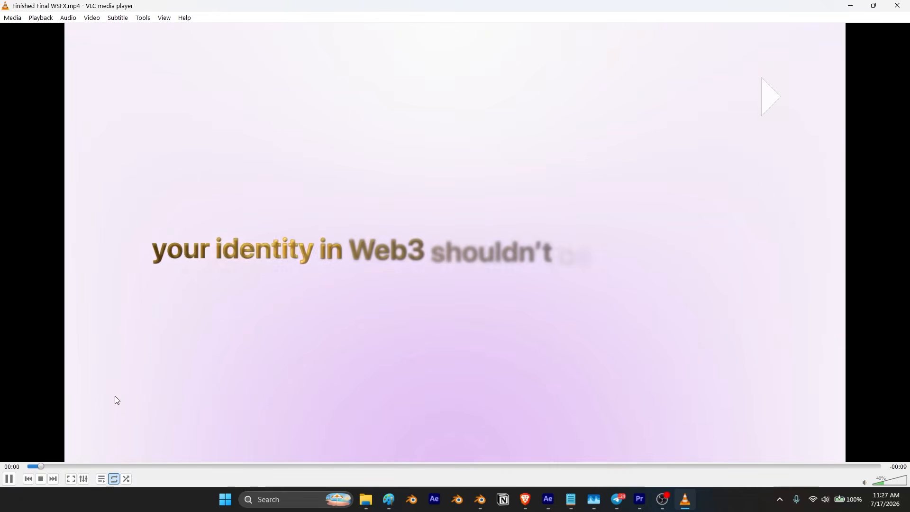
pyautogui.press('space')
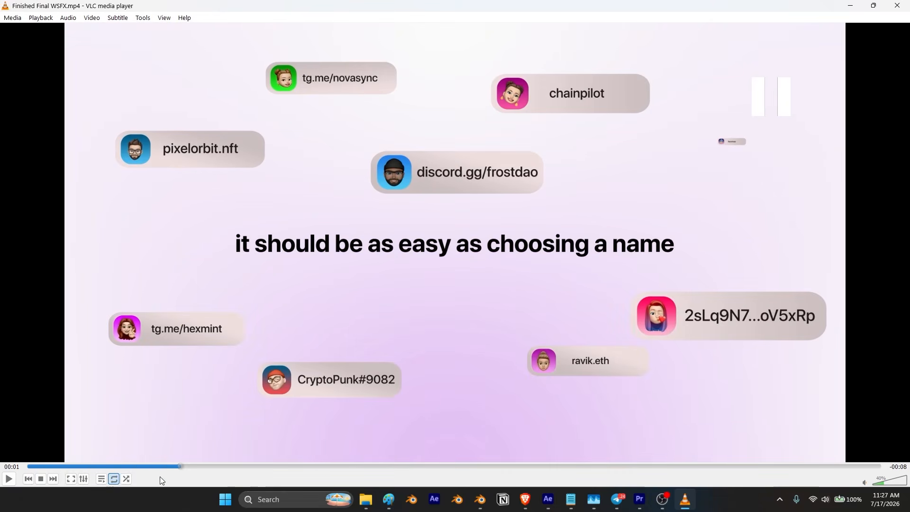
pyautogui.moveTo(180, 467); pyautogui.dragTo(118, 466)
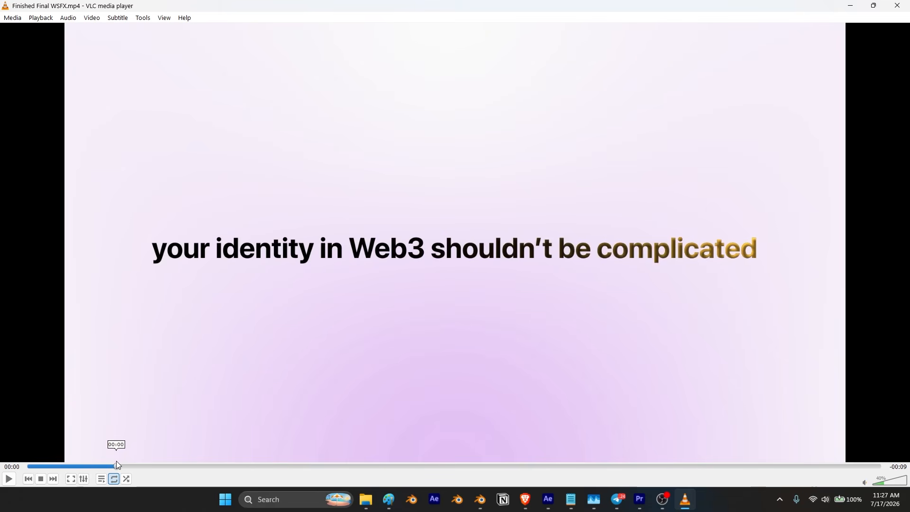
pyautogui.press('space')
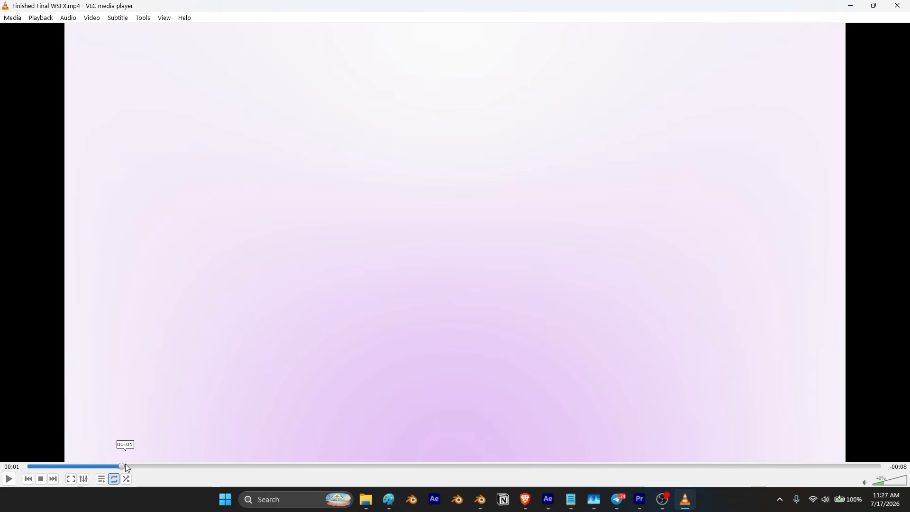
pyautogui.hotkey('alt', 'Tab')
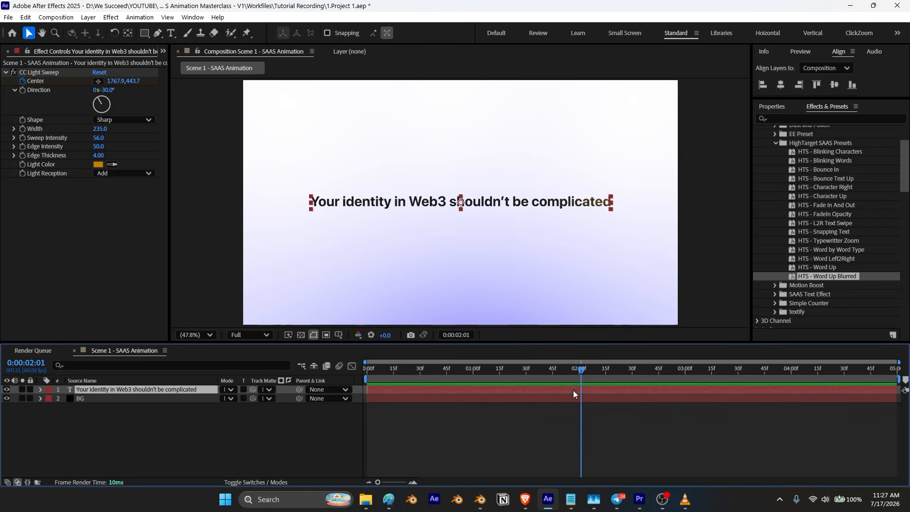
# Step: Trim the headline layer so it ends at the current time of about 2 seconds
pyautogui.press('u')
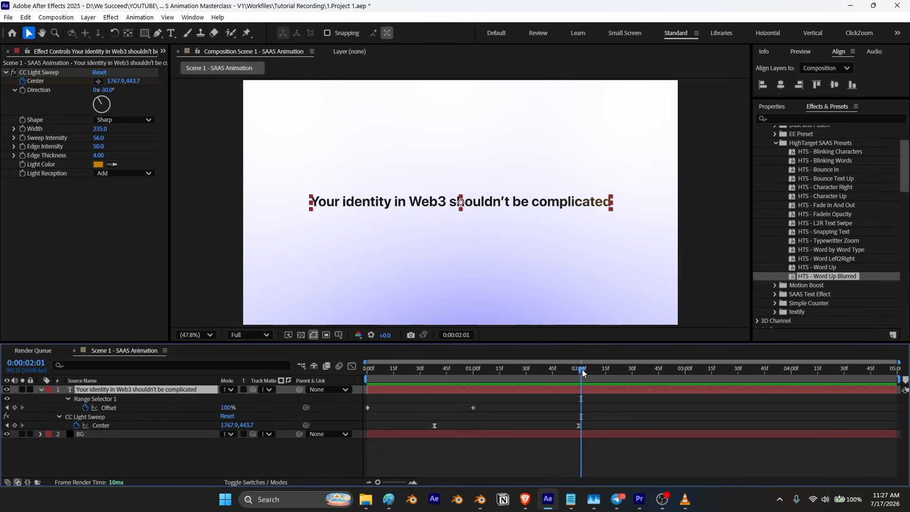
pyautogui.hotkey('alt', ']')
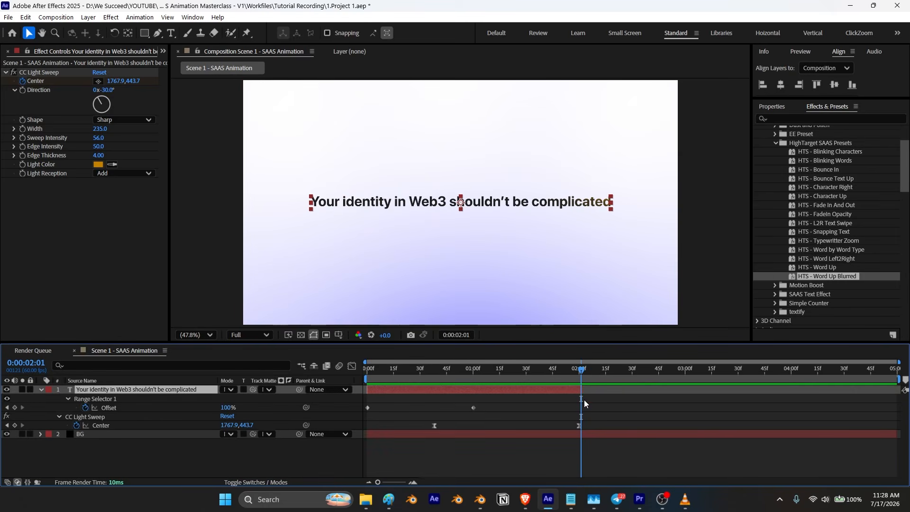
pyautogui.click(41, 389)
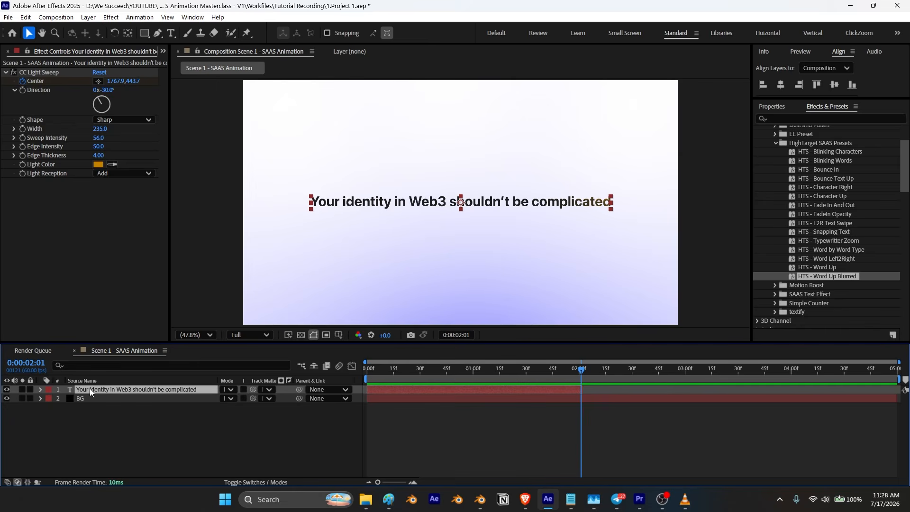
# Step: Duplicate the headline layer and move the copy's start to about 2 seconds
pyautogui.hotkey('ctrl', 'd')
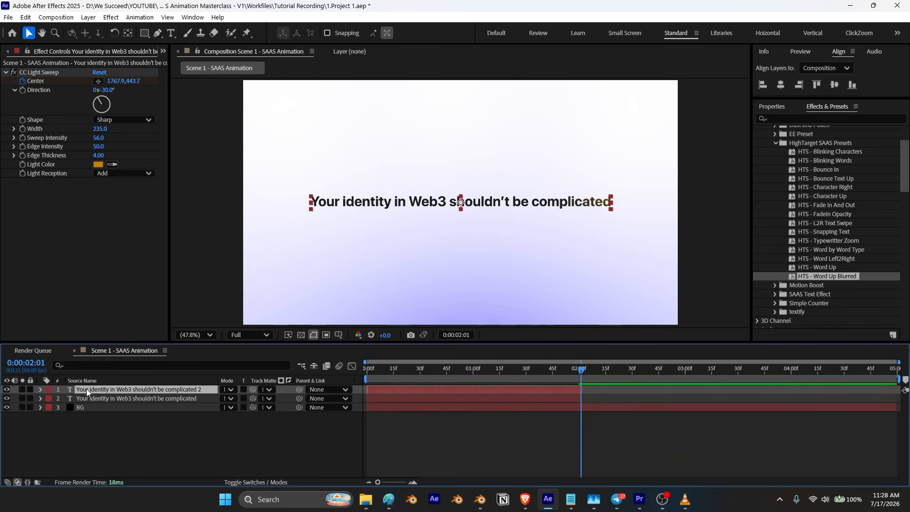
pyautogui.press('[')
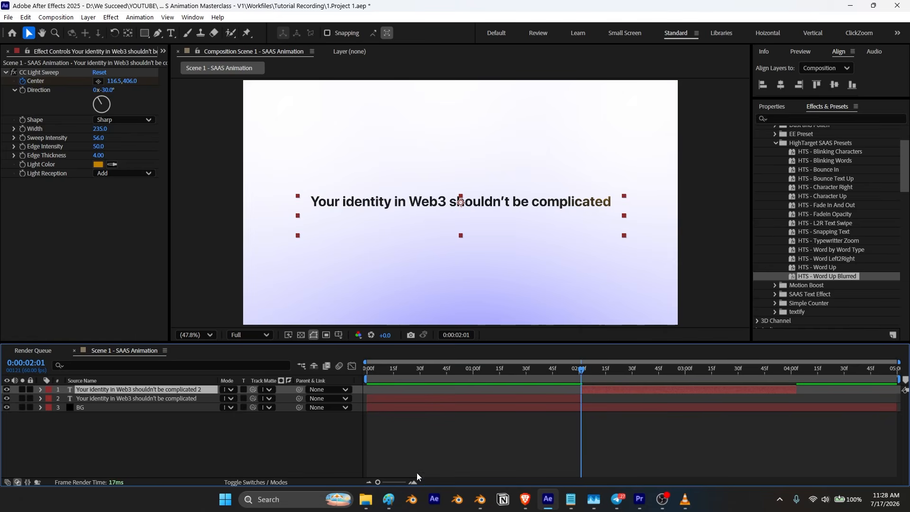
# Step: Replace the copy's text with "It should be as easy as choosing a name"
pyautogui.moveTo(382, 483); pyautogui.dragTo(401, 483)
pyautogui.click(640, 402)
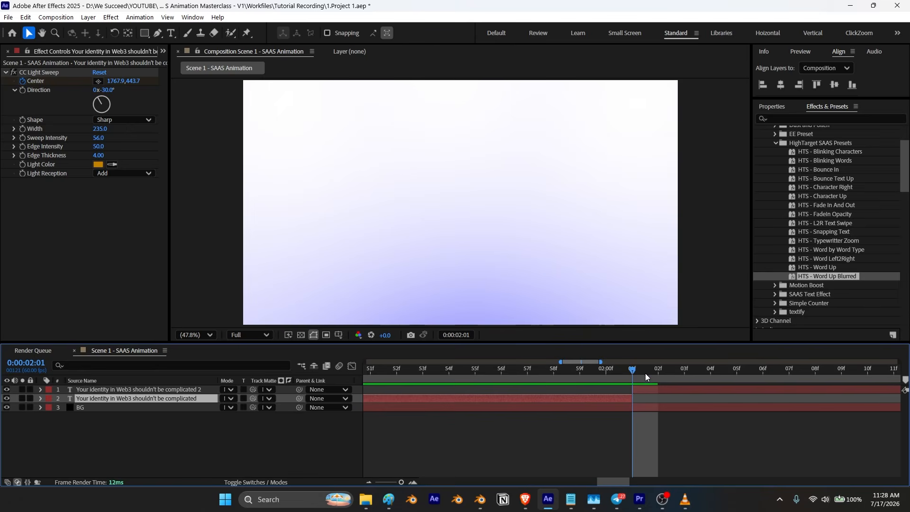
pyautogui.moveTo(399, 484); pyautogui.dragTo(360, 487)
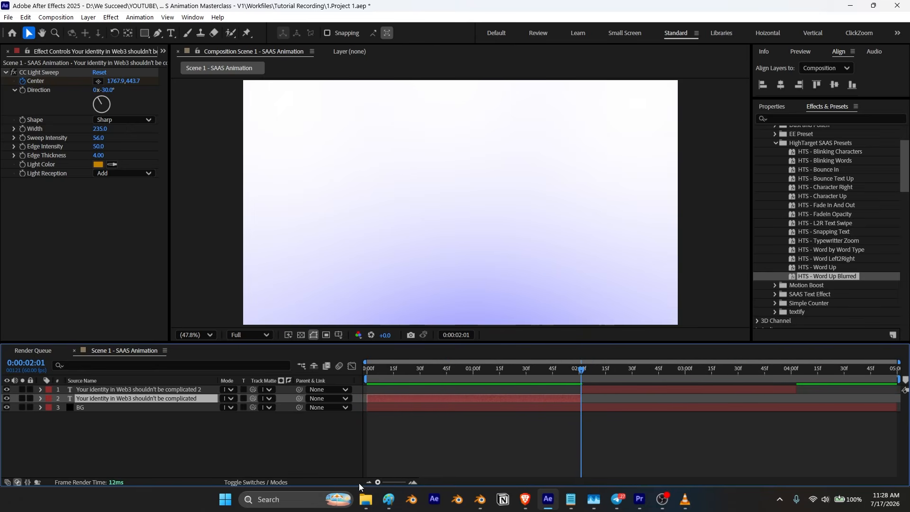
pyautogui.moveTo(583, 372); pyautogui.dragTo(626, 372)
pyautogui.click(635, 391)
pyautogui.moveTo(625, 371); pyautogui.dragTo(754, 385)
pyautogui.hotkey('ctrl', 't')
pyautogui.click(377, 199)
pyautogui.hotkey('ctrl', 'a')
pyautogui.write('It should be as easy as choosing a name')
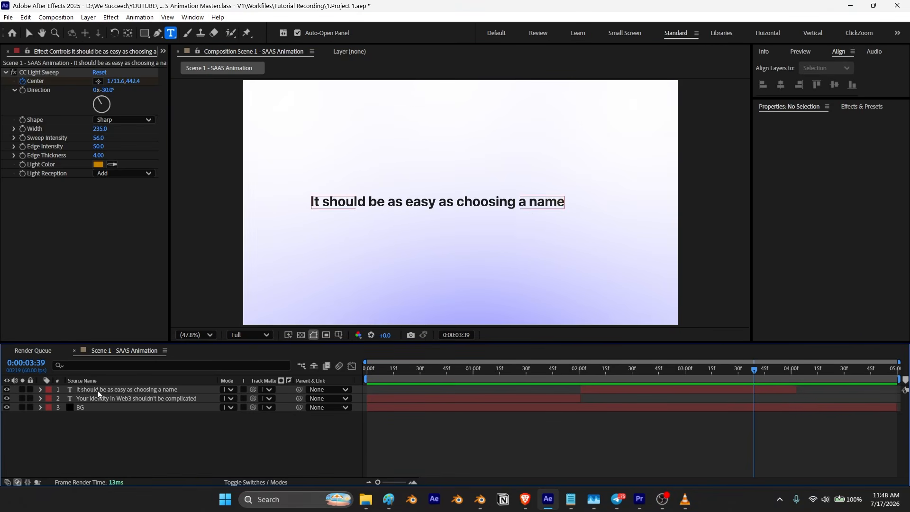
# Step: Move the new line's anchor point to its centre and centre the layer horizontally and vertically in the composition
pyautogui.click(98, 393)
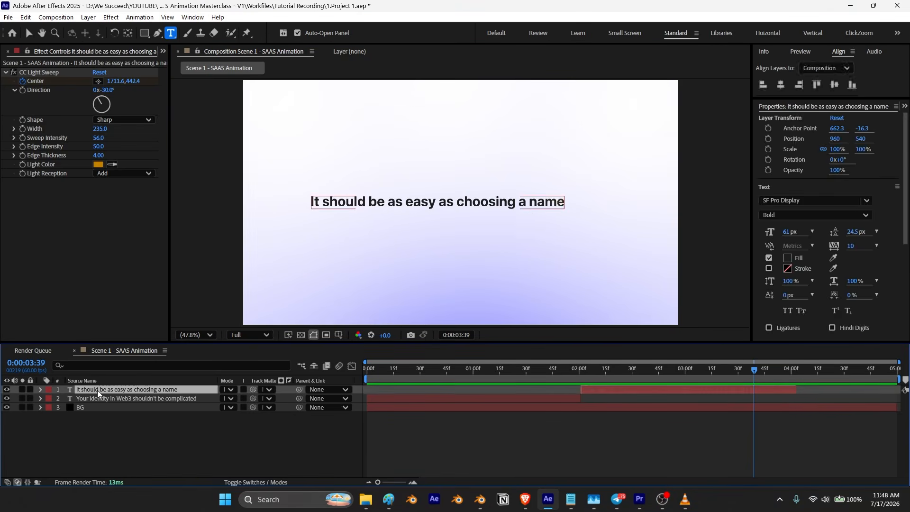
pyautogui.click(128, 33)
pyautogui.moveTo(460, 202); pyautogui.dragTo(437, 204)
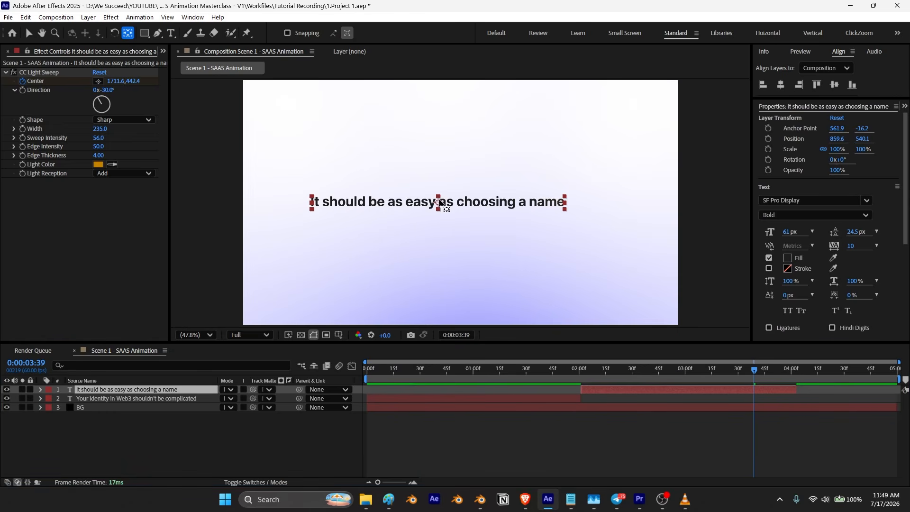
pyautogui.click(781, 85)
pyautogui.click(835, 84)
# Step: Preview the second headline's animation from the start
pyautogui.click(314, 446)
pyautogui.press('space')
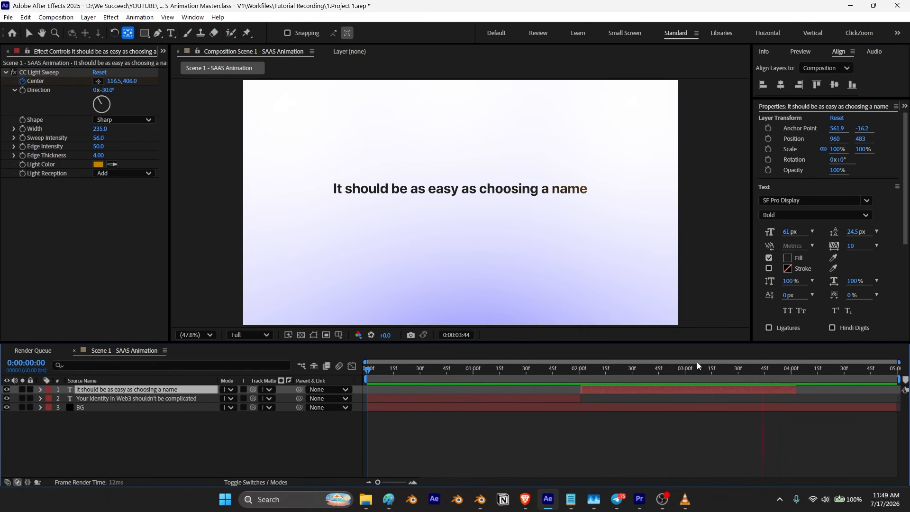
pyautogui.press('space')
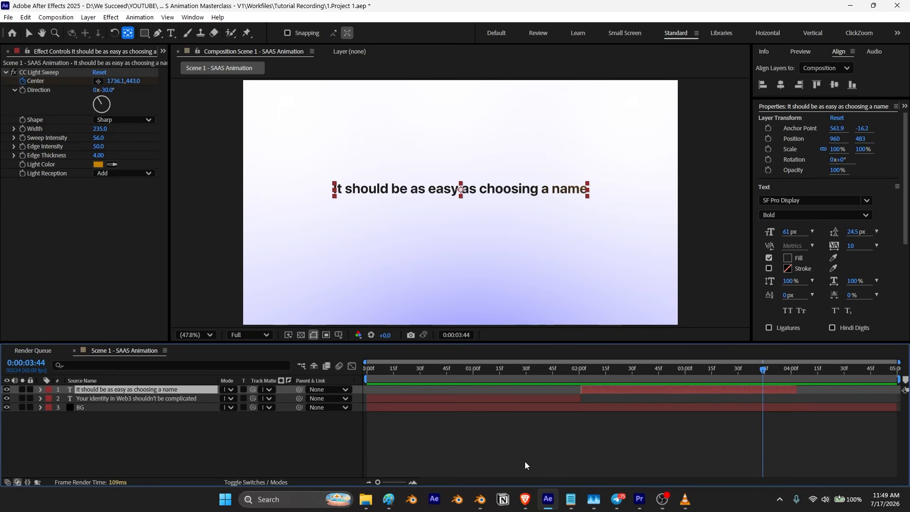
# Step: Switch to the reference video in VLC to view its "it should be as easy as choosing a name" scene
pyautogui.click(686, 499)
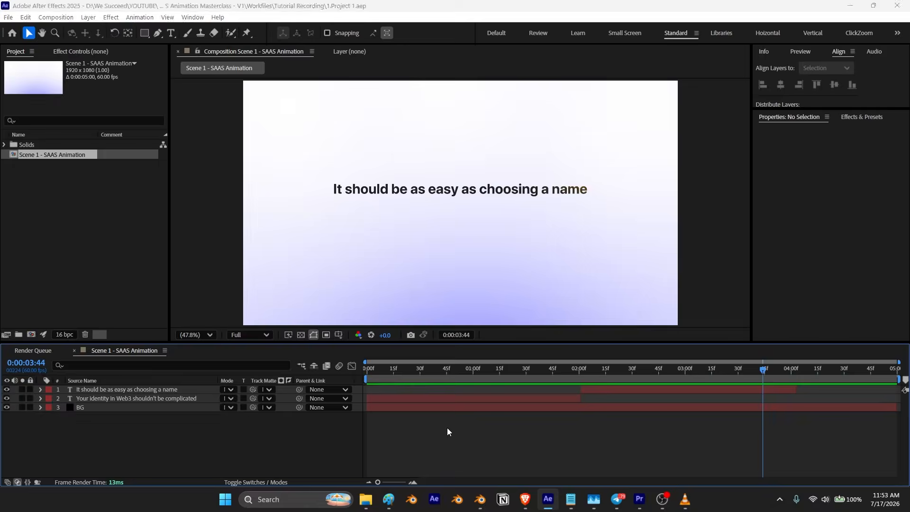
# Step: Create a new 1000 × 250 px composition named Client ID
pyautogui.hotkey('ctrl', 'n')
pyautogui.write('Client')
pyautogui.click(364, 142)
pyautogui.write('1000')
pyautogui.press('Tab')
pyautogui.write('250')
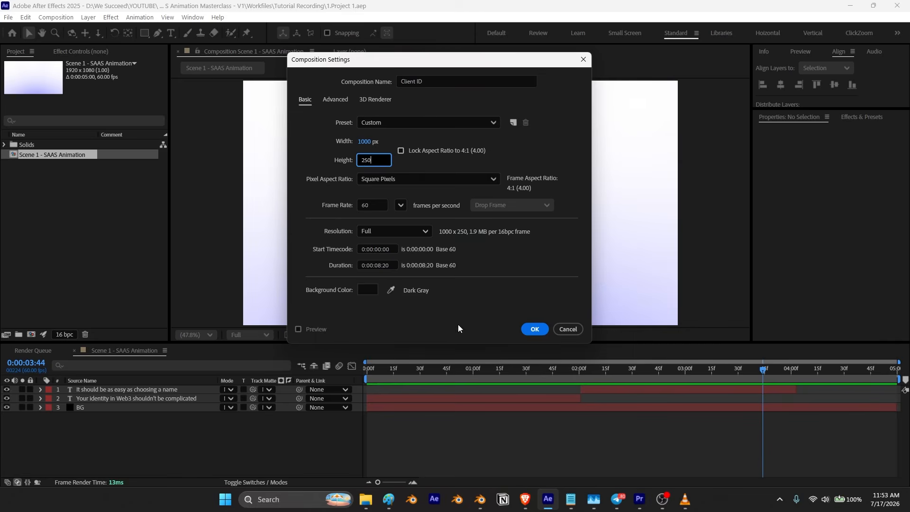
pyautogui.press('Return')
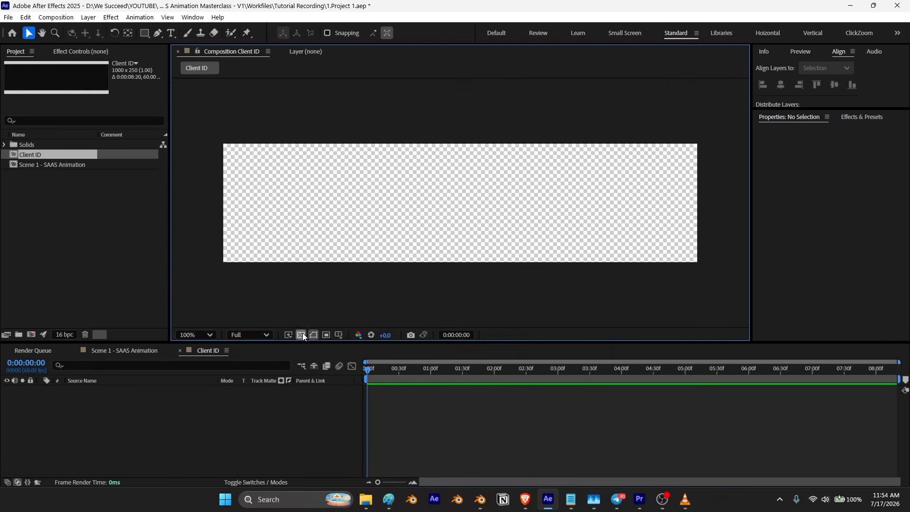
# Step: Draw a rounded rectangle about 987 × 236 px filling the composition and centre its anchor point
pyautogui.click(144, 33)
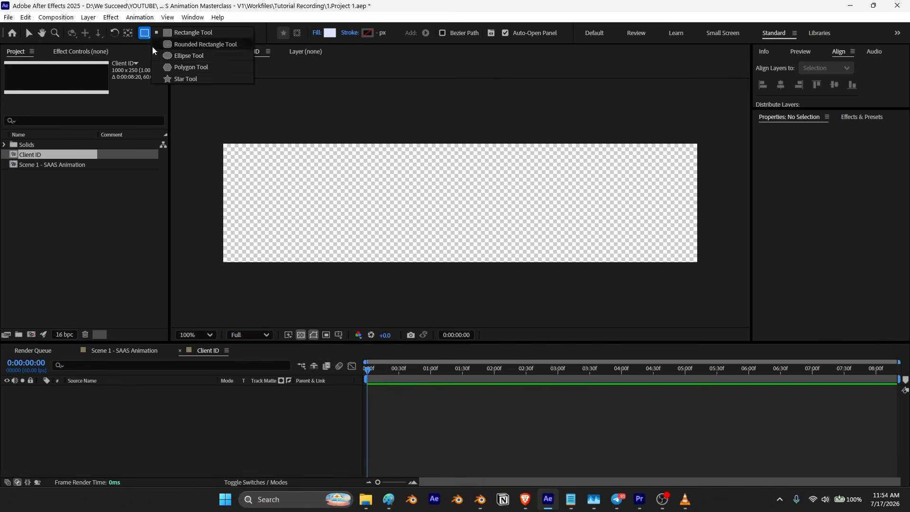
pyautogui.click(202, 45)
pyautogui.moveTo(239, 158); pyautogui.dragTo(695, 259)
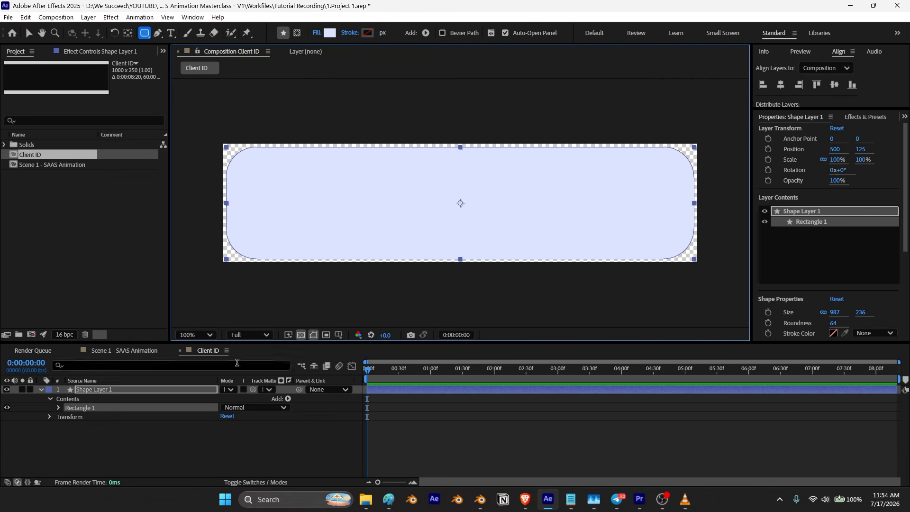
pyautogui.click(128, 34)
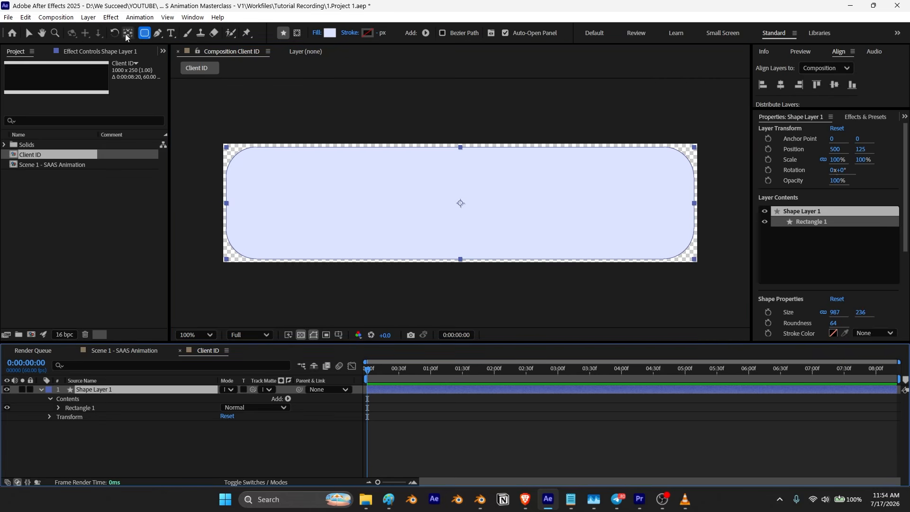
pyautogui.click(781, 85)
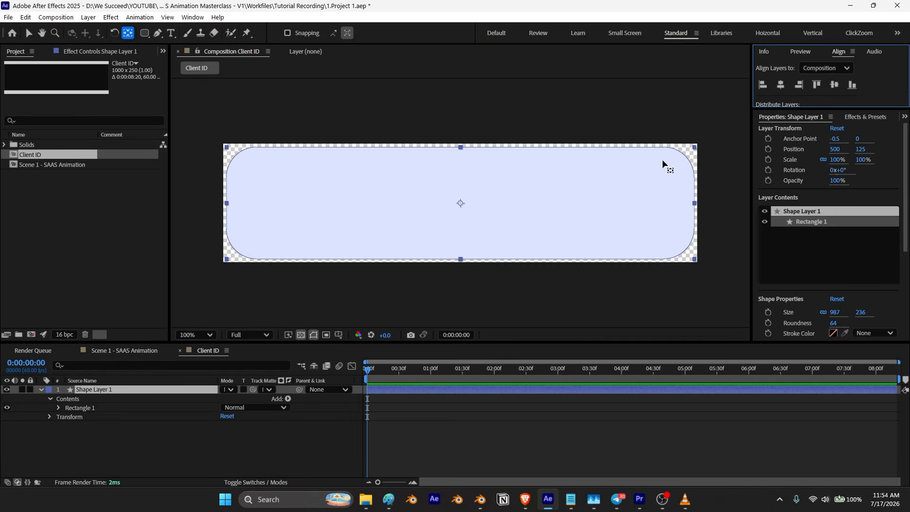
pyautogui.scroll(-5, 837, 259)
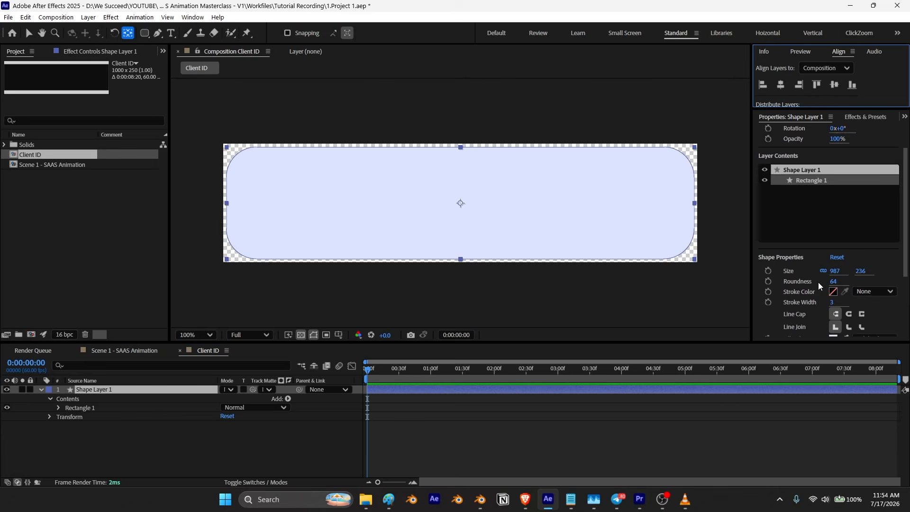
pyautogui.moveTo(838, 257)
pyautogui.mouseDown()
pyautogui.moveTo(868, 254)
pyautogui.moveTo(832, 265)
pyautogui.mouseUp()
pyautogui.hotkey('ctrl', 'z')
# Step: Change the rectangle's fill to a linear gradient
pyautogui.scroll(-3, 821, 247)
pyautogui.click(874, 245)
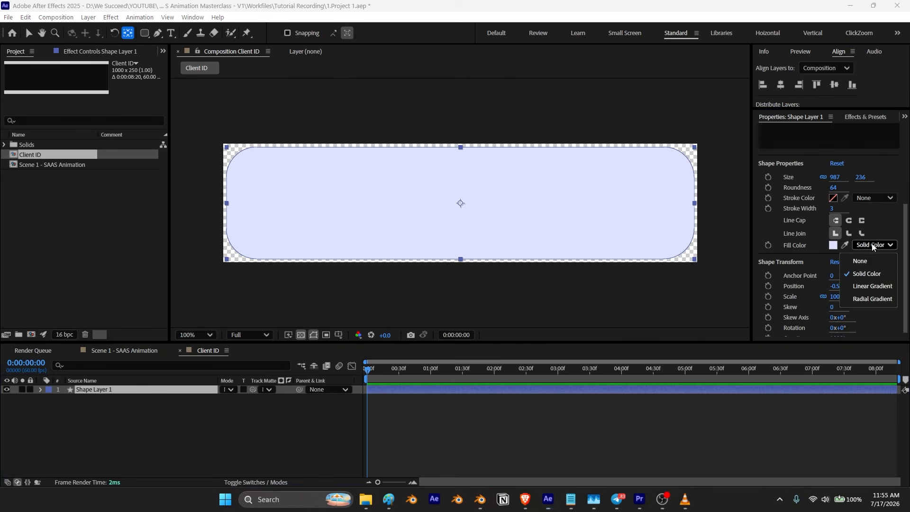
pyautogui.click(871, 288)
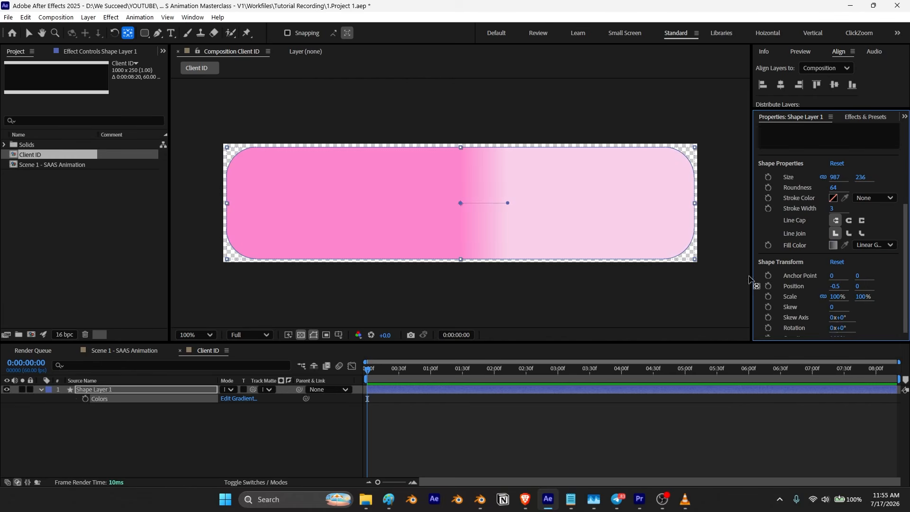
# Step: Edit the gradient fill's colours to white at the start and light grey DEDBDC at the end
pyautogui.click(42, 390)
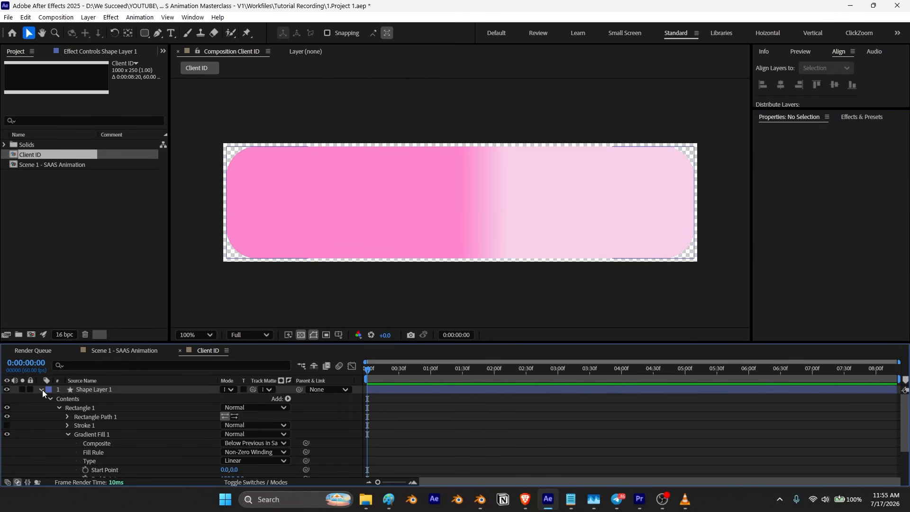
pyautogui.click(67, 434)
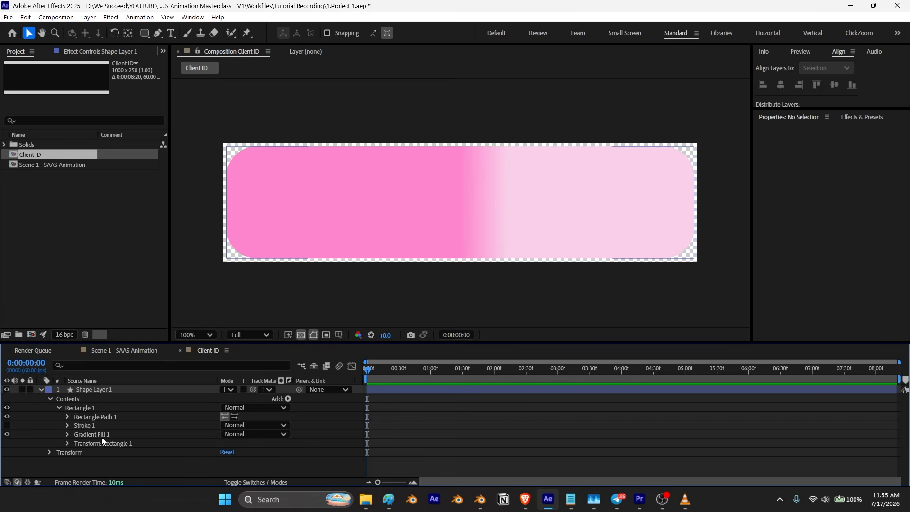
pyautogui.click(88, 435)
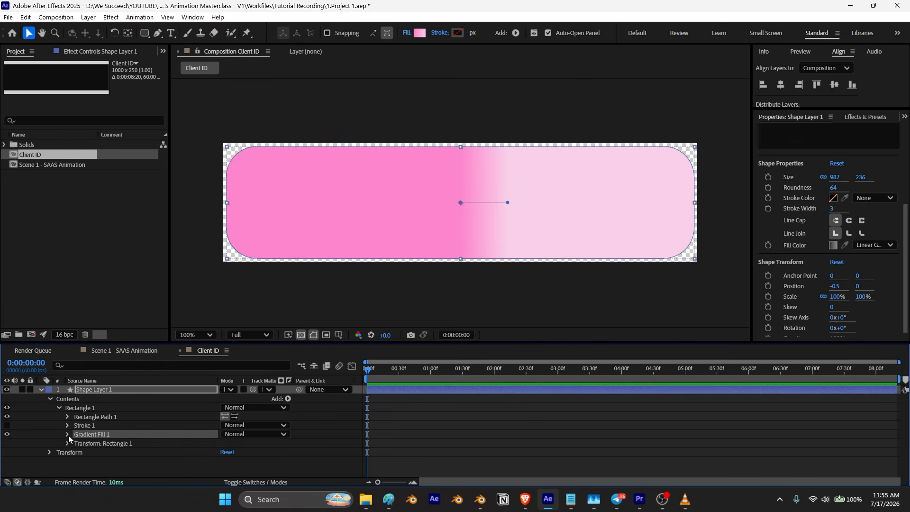
pyautogui.click(67, 435)
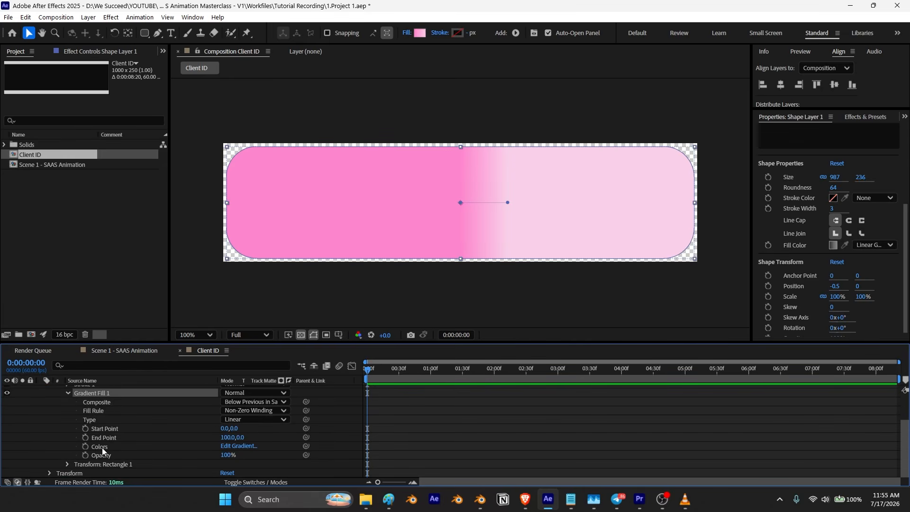
pyautogui.click(101, 448)
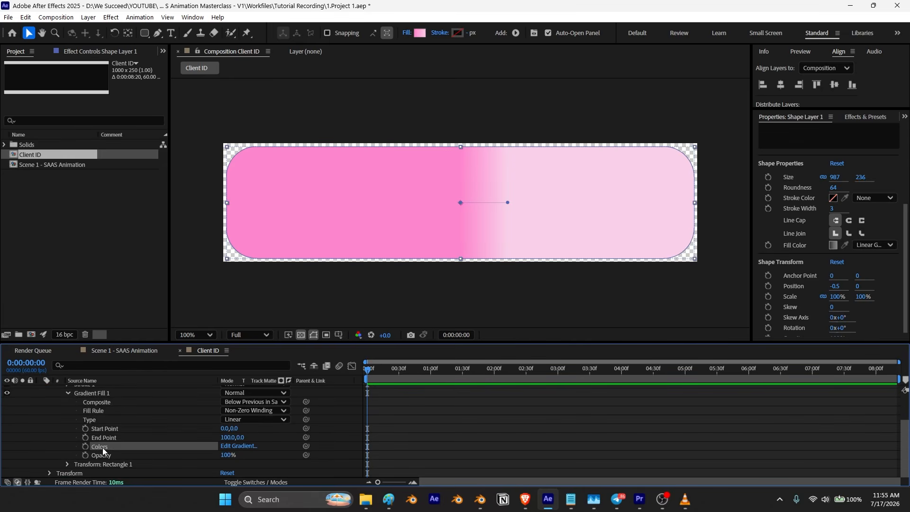
pyautogui.click(238, 447)
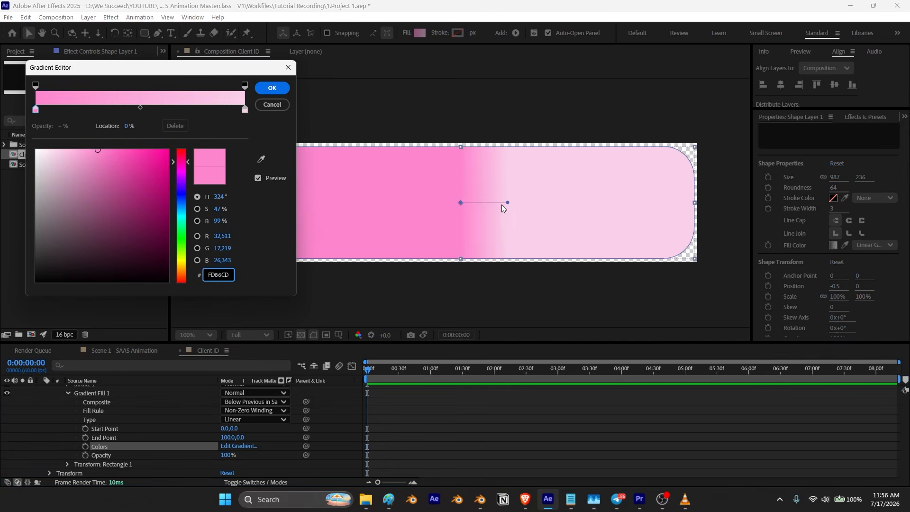
pyautogui.click(66, 157)
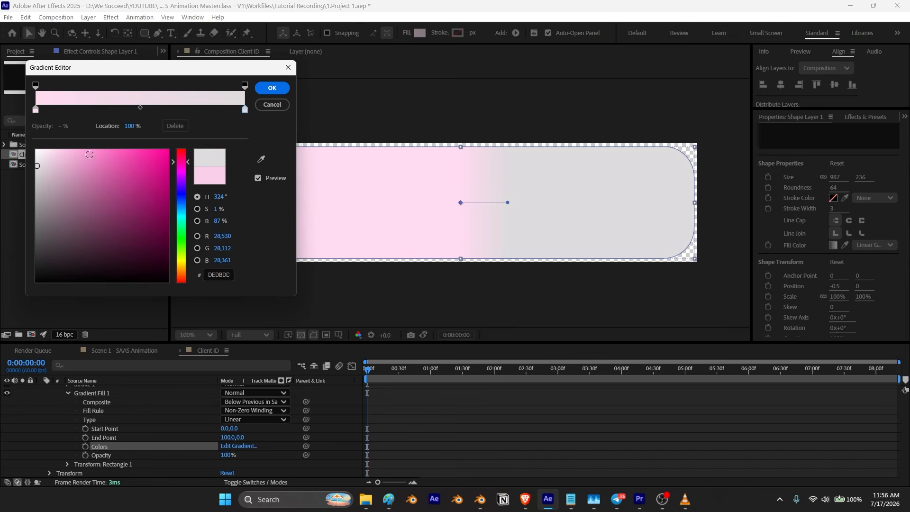
pyautogui.click(36, 110)
pyautogui.moveTo(39, 150); pyautogui.dragTo(15, 144)
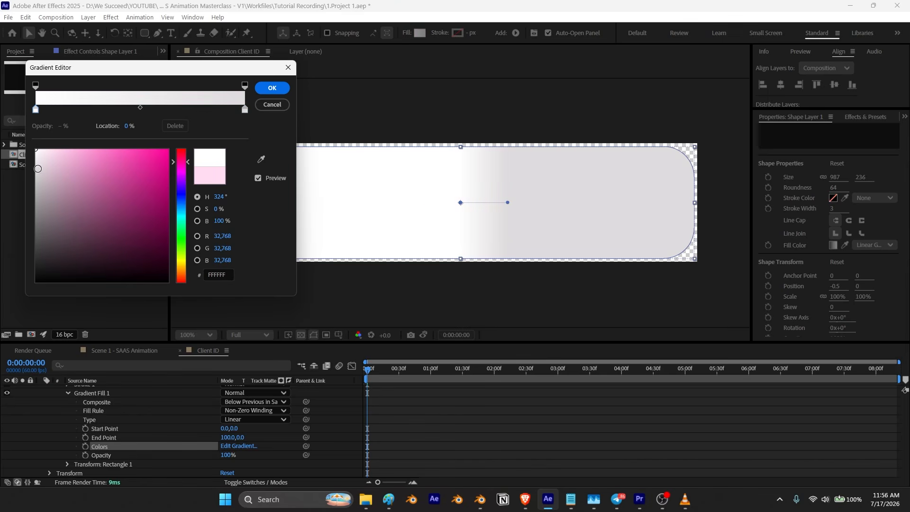
pyautogui.click(245, 109)
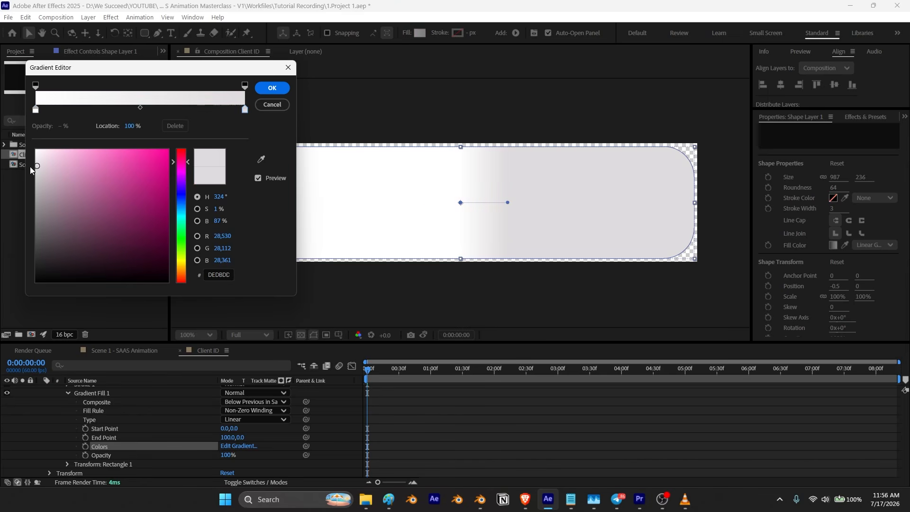
pyautogui.moveTo(36, 163); pyautogui.dragTo(36, 165)
pyautogui.click(272, 88)
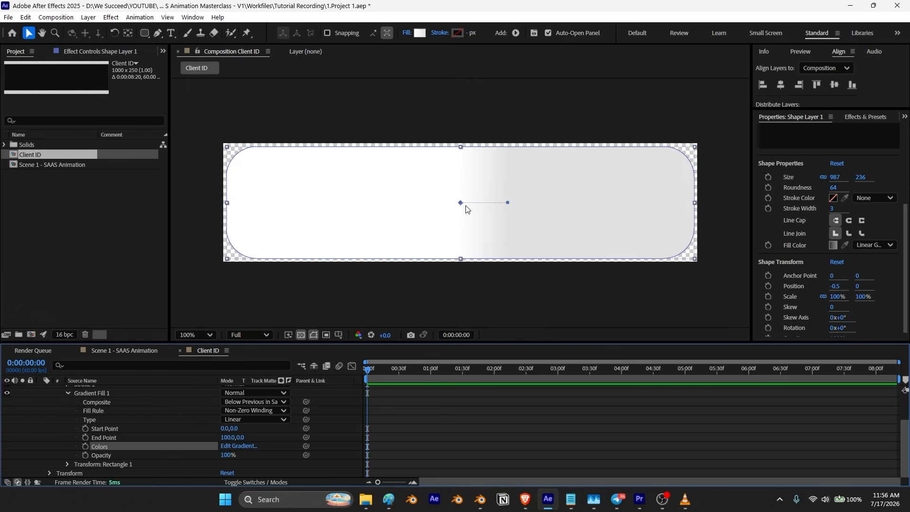
# Step: Make the gradient run vertically from the rectangle's top edge to its bottom edge
pyautogui.moveTo(459, 206); pyautogui.dragTo(466, 150)
pyautogui.moveTo(508, 204); pyautogui.dragTo(466, 256)
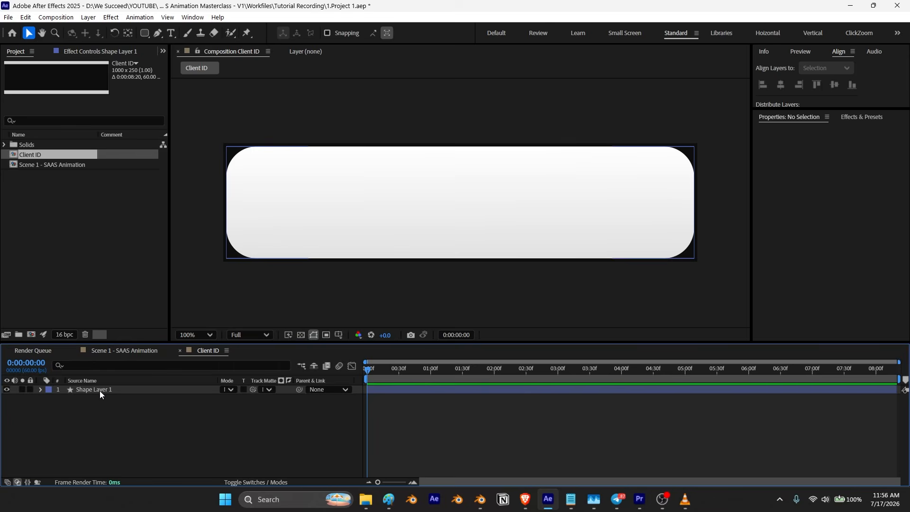
# Step: Rename the rounded rectangle layer to ID background
pyautogui.rightClick(99, 391)
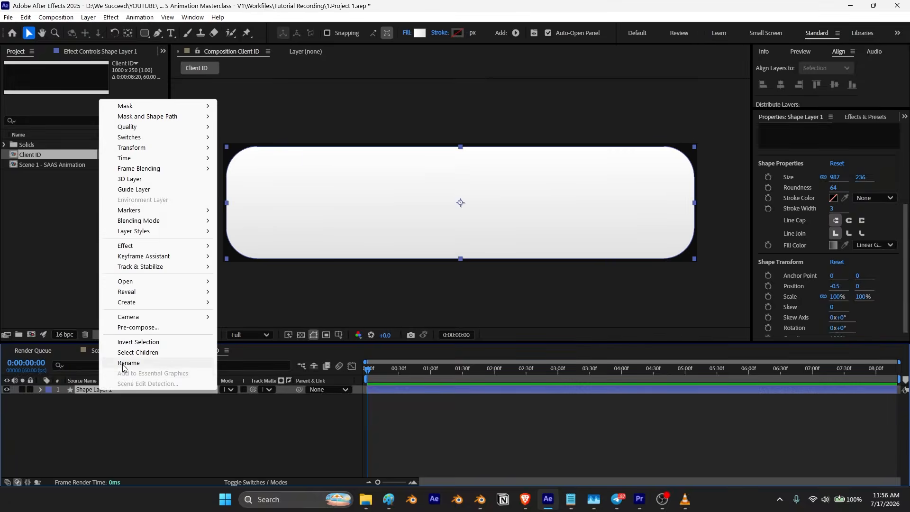
pyautogui.click(119, 363)
pyautogui.write('ID background')
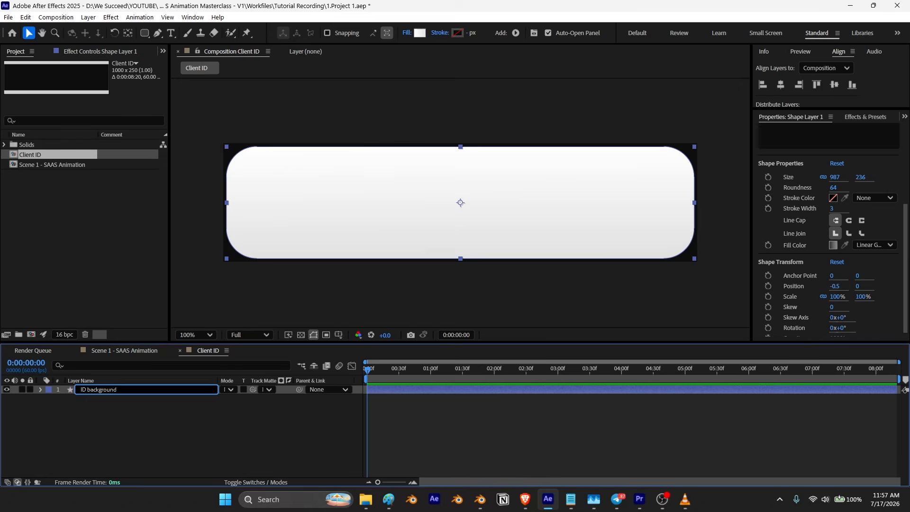
pyautogui.press('Return')
# Step: Draw a rounded square about 214 × 214 px at the left end of the card
pyautogui.press('q')
pyautogui.moveTo(232, 155)
pyautogui.mouseDown()
pyautogui.moveTo(277, 214)
pyautogui.moveTo(307, 222)
pyautogui.moveTo(291, 214)
pyautogui.moveTo(335, 252)
pyautogui.mouseUp()
pyautogui.press('v')
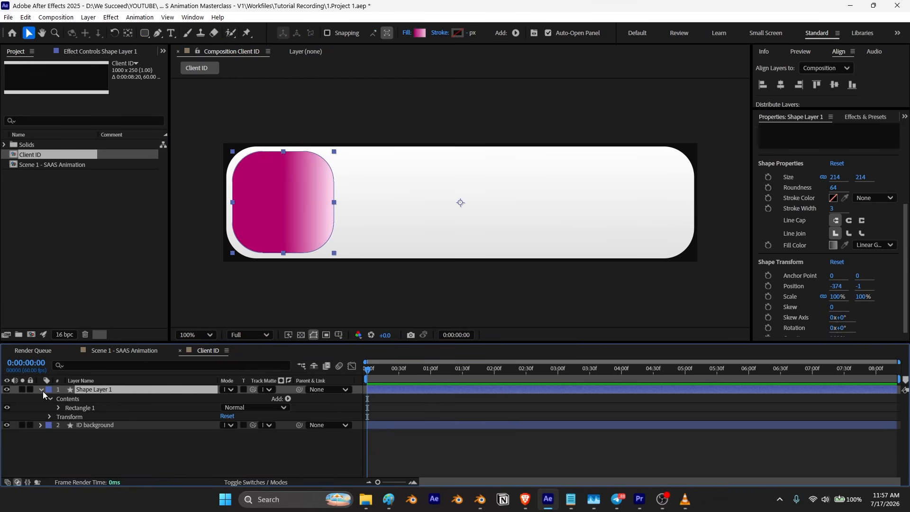
# Step: Expand the square's gradient fill and turn on keyframing for its Colors property
pyautogui.click(58, 408)
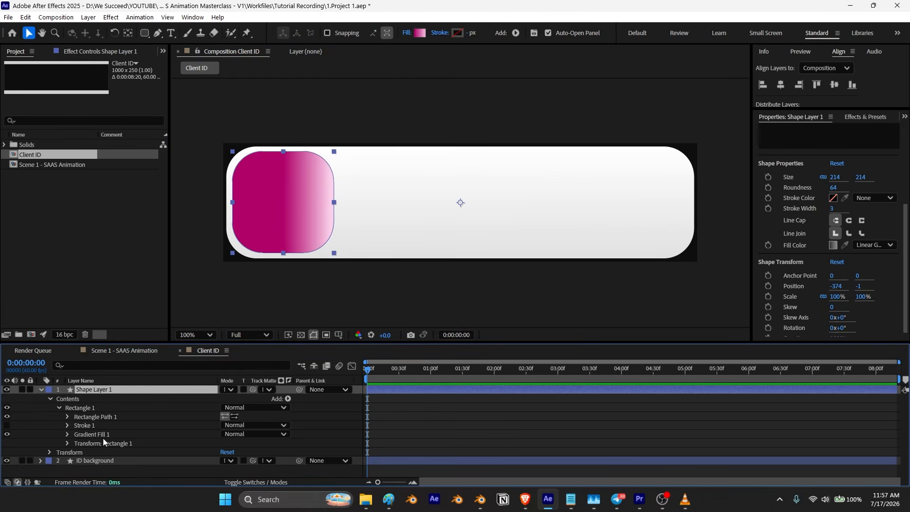
pyautogui.click(67, 435)
pyautogui.scroll(-2, 78, 435)
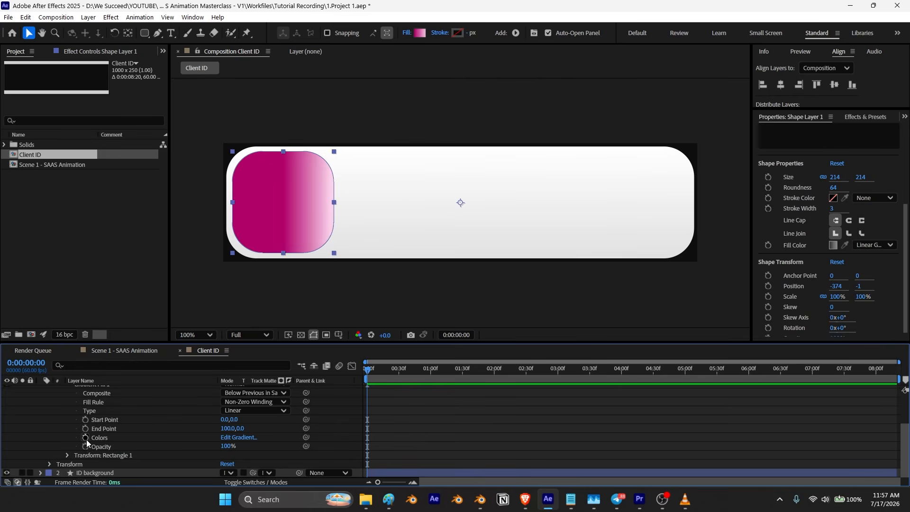
pyautogui.click(85, 438)
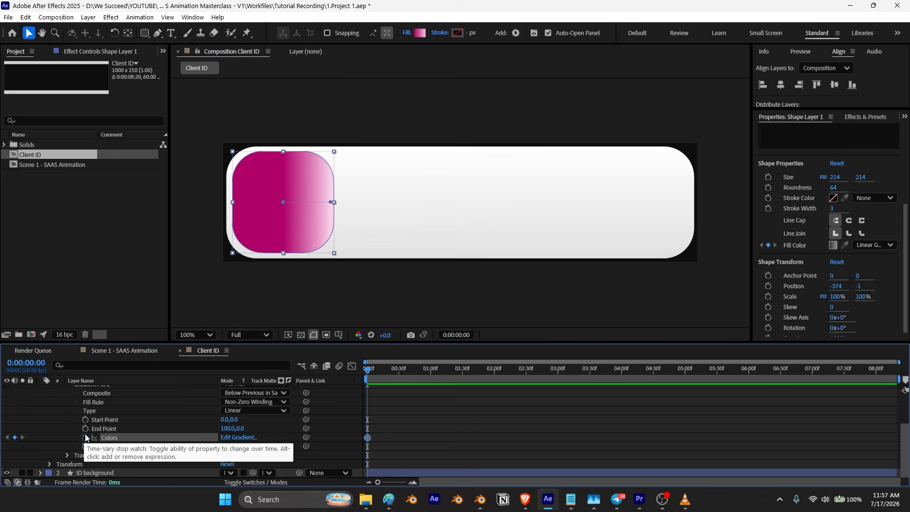
# Step: Make the square's gradient run diagonally between its top-left and bottom-right corners
pyautogui.scroll(3, 61, 394)
pyautogui.click(41, 390)
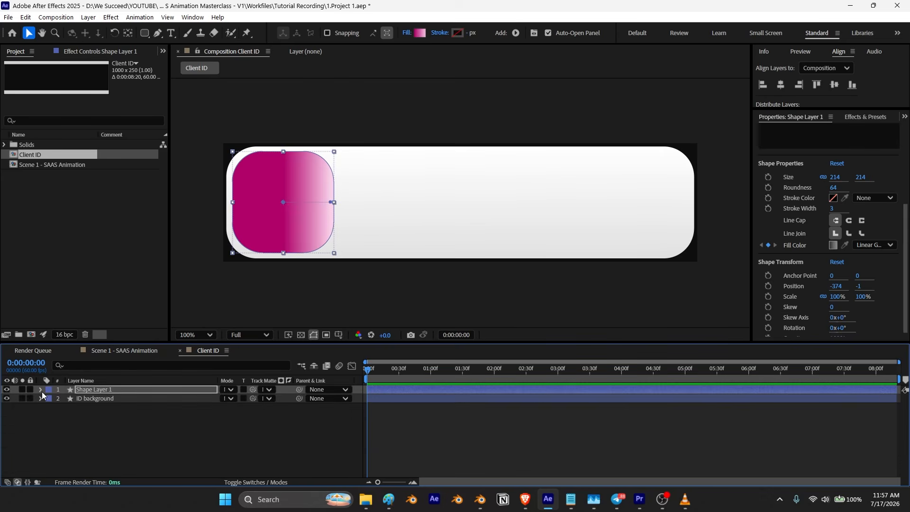
pyautogui.click(102, 388)
pyautogui.press('u')
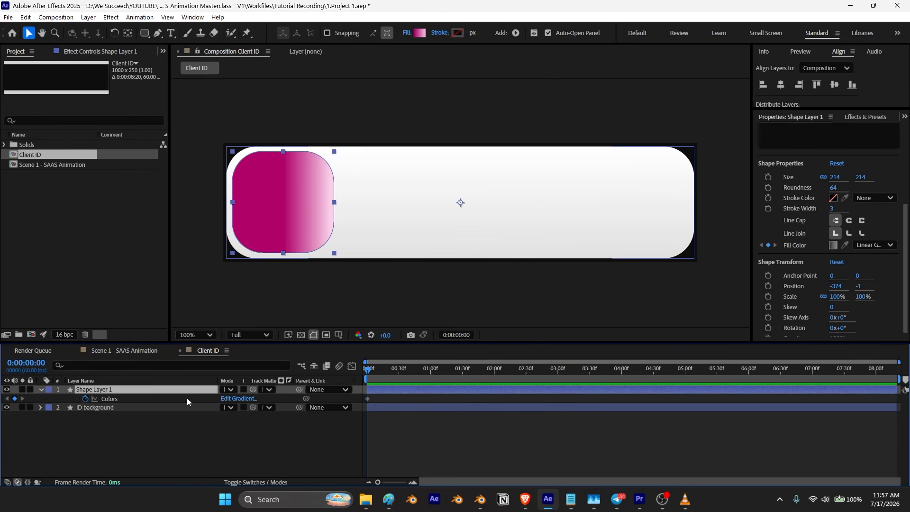
pyautogui.click(110, 397)
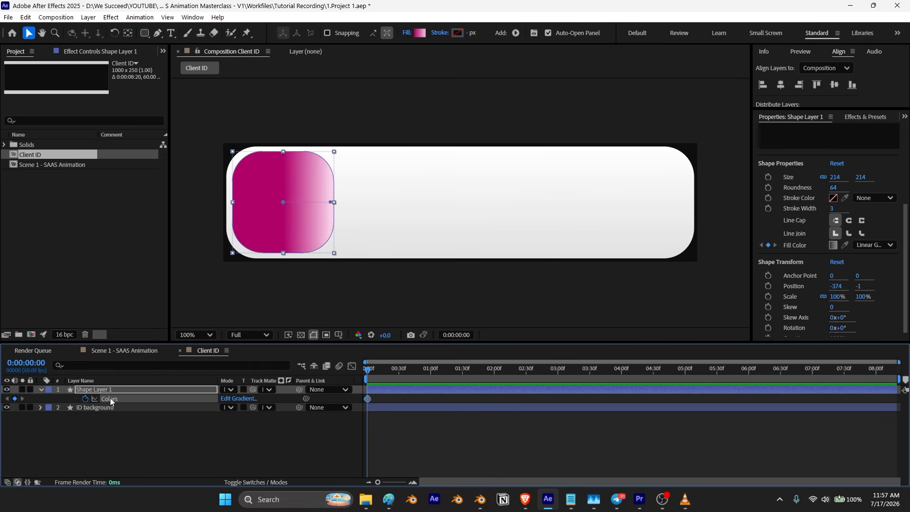
pyautogui.moveTo(331, 203); pyautogui.dragTo(249, 162)
pyautogui.moveTo(283, 203); pyautogui.dragTo(318, 247)
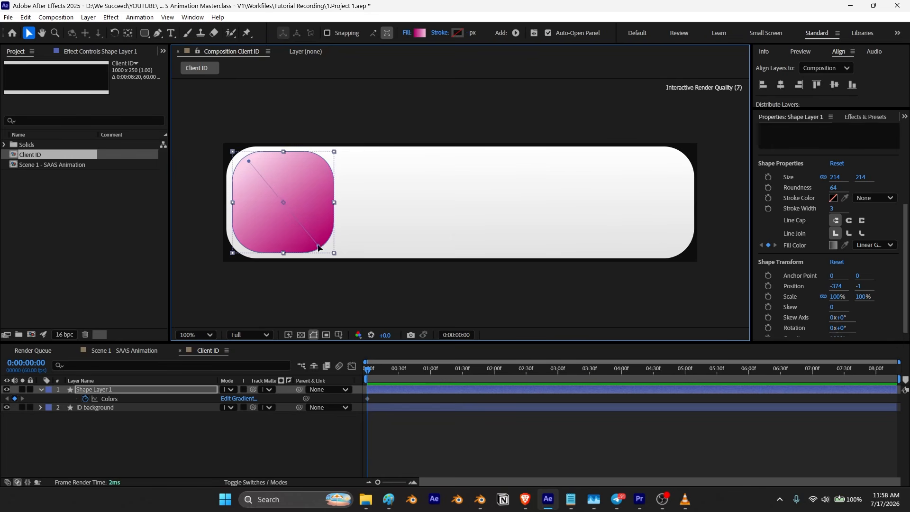
# Step: Set the square's gradient colours to purple 472DCD at the start and lavender ABA0E7 at the end
pyautogui.click(239, 398)
pyautogui.moveTo(176, 77); pyautogui.dragTo(651, 78)
pyautogui.click(658, 195)
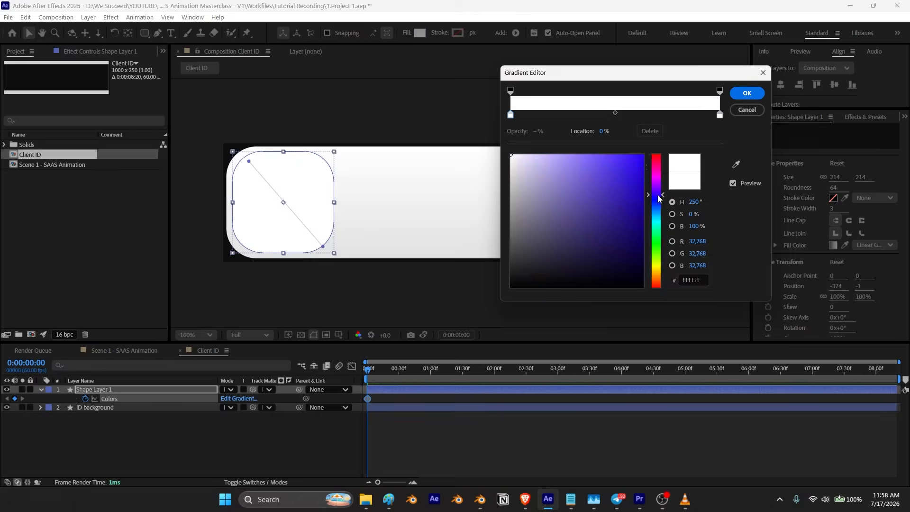
pyautogui.moveTo(623, 187)
pyautogui.mouseDown()
pyautogui.moveTo(606, 198)
pyautogui.moveTo(614, 180)
pyautogui.mouseUp()
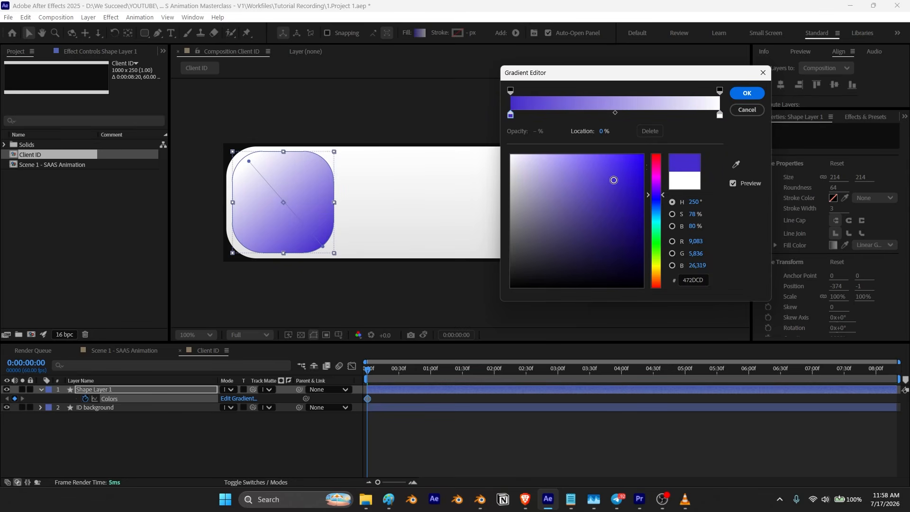
pyautogui.click(720, 114)
pyautogui.click(737, 164)
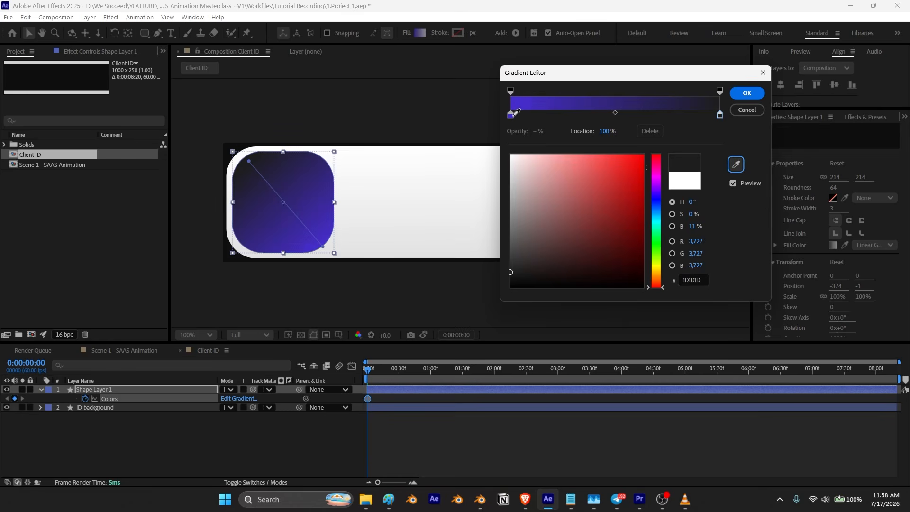
pyautogui.moveTo(604, 192); pyautogui.dragTo(551, 166)
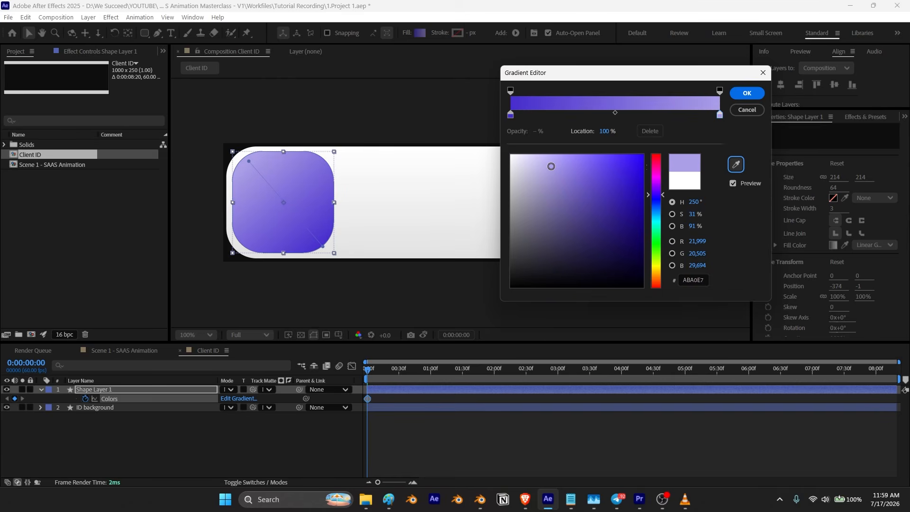
pyautogui.click(747, 93)
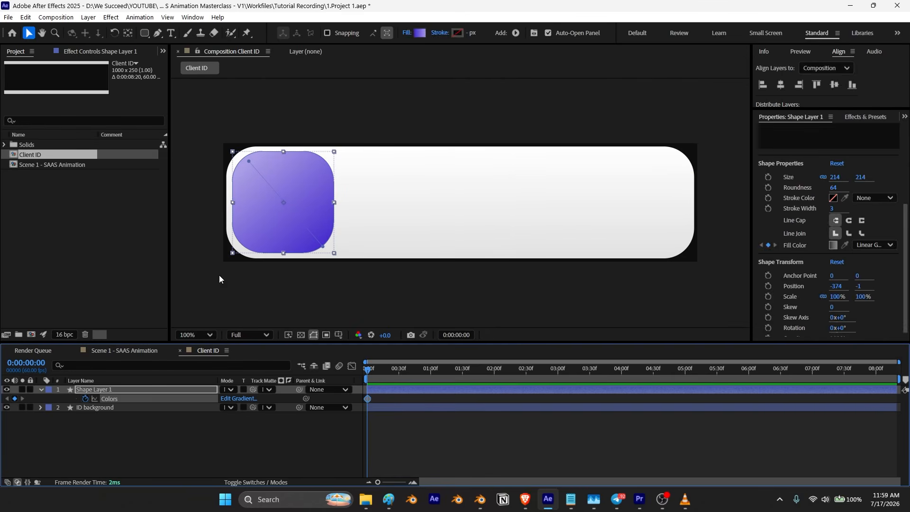
# Step: Import the eight Memoji images into a new project folder named Client Photo
pyautogui.click(270, 304)
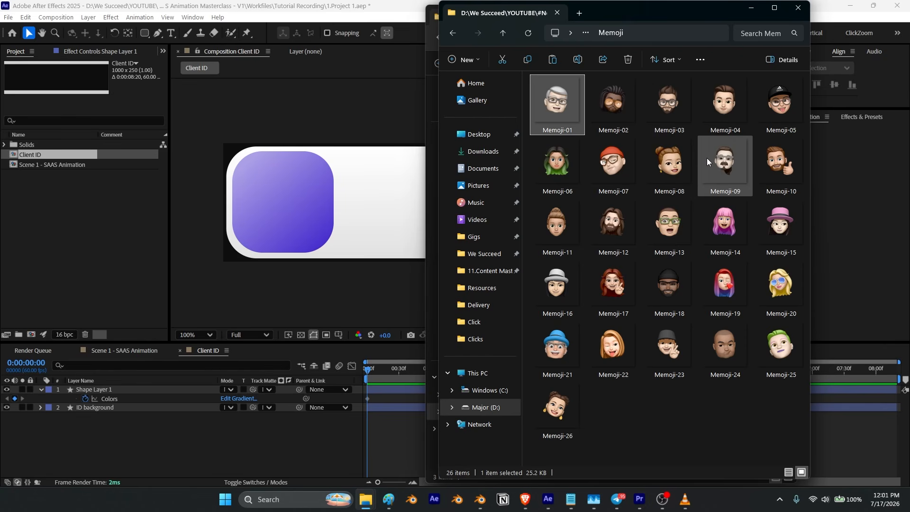
pyautogui.keyDown('shift'); pyautogui.click(683, 171); pyautogui.keyUp('shift')
pyautogui.moveTo(627, 174); pyautogui.dragTo(22, 335)
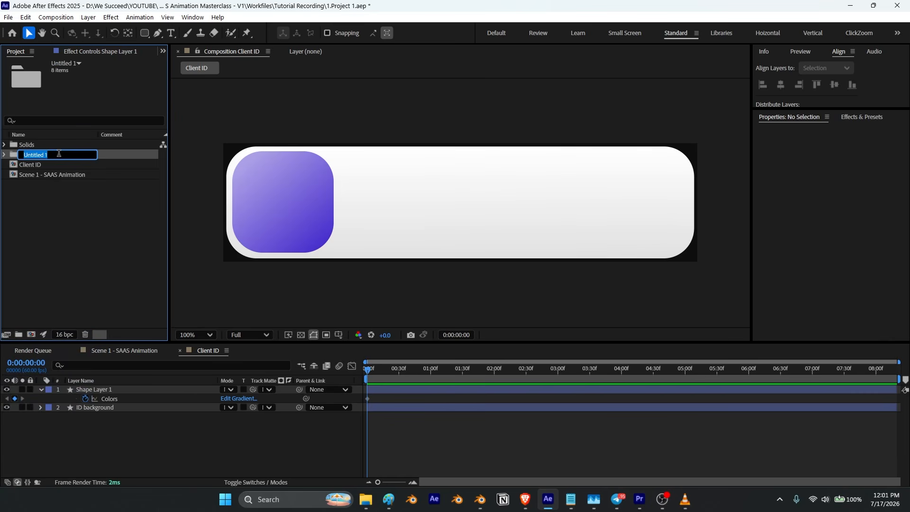
pyautogui.write('Client Photo')
pyautogui.click(47, 203)
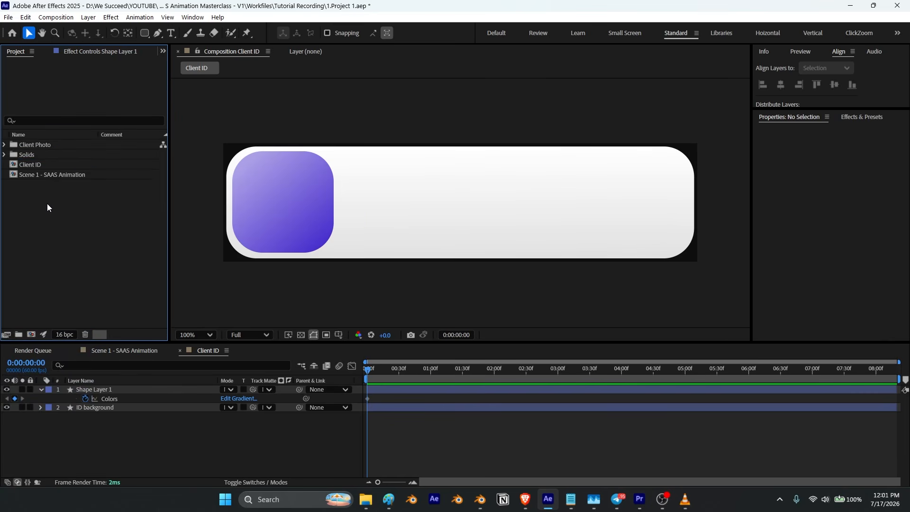
# Step: Add Memoji-01 to the composition, place it over the purple square and scale it to 119%
pyautogui.click(4, 146)
pyautogui.moveTo(55, 156); pyautogui.dragTo(87, 391)
pyautogui.moveTo(474, 214); pyautogui.dragTo(294, 211)
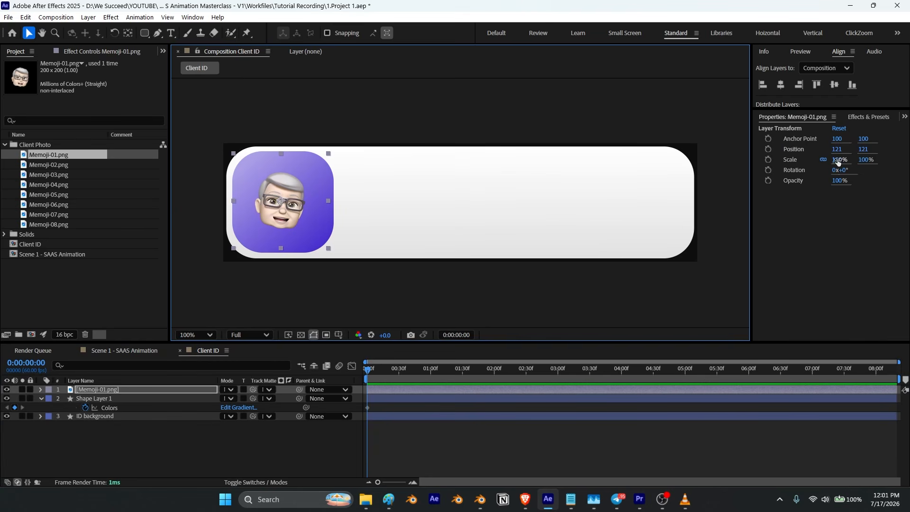
pyautogui.moveTo(839, 162); pyautogui.dragTo(847, 162)
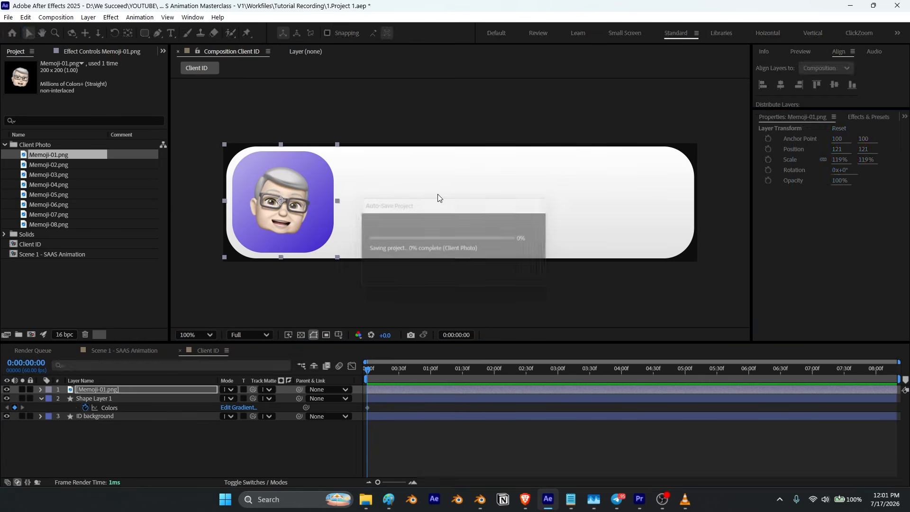
pyautogui.click(239, 464)
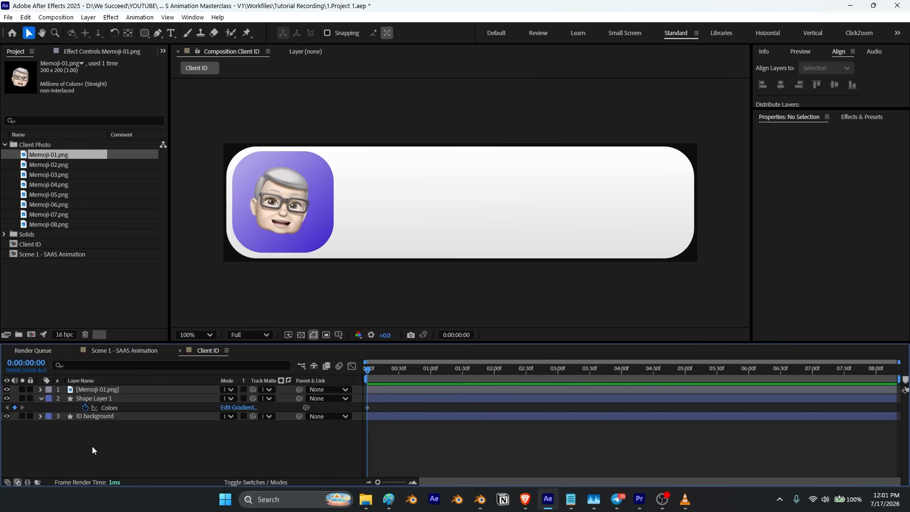
# Step: Create a text layer containing CryptoPunk#1847 copied from the names list
pyautogui.click(39, 400)
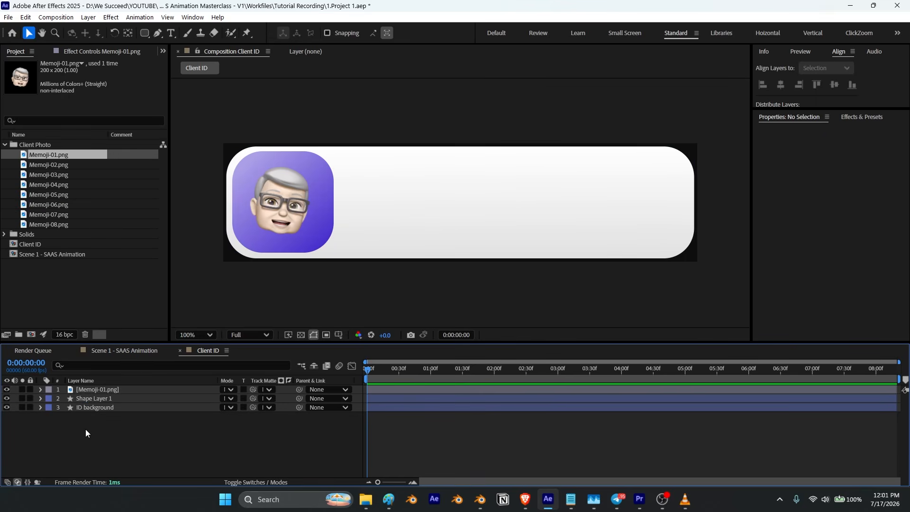
pyautogui.click(171, 34)
pyautogui.click(402, 203)
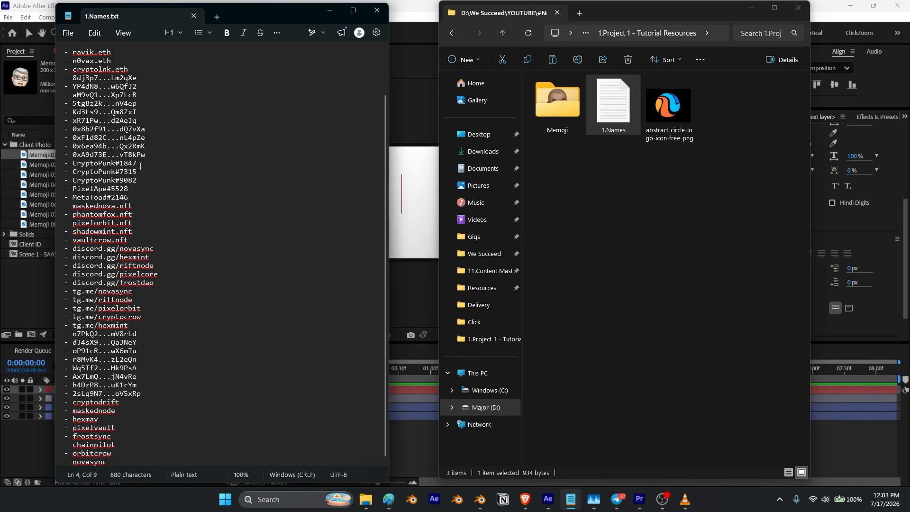
pyautogui.moveTo(138, 163); pyautogui.dragTo(71, 163)
pyautogui.hotkey('ctrl', 'c')
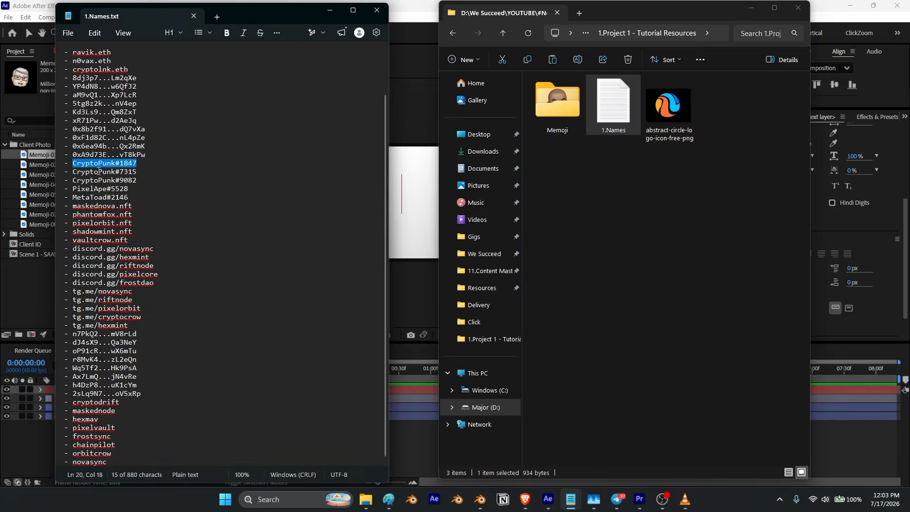
pyautogui.hotkey('alt', 'Tab')
pyautogui.hotkey('ctrl', 'v')
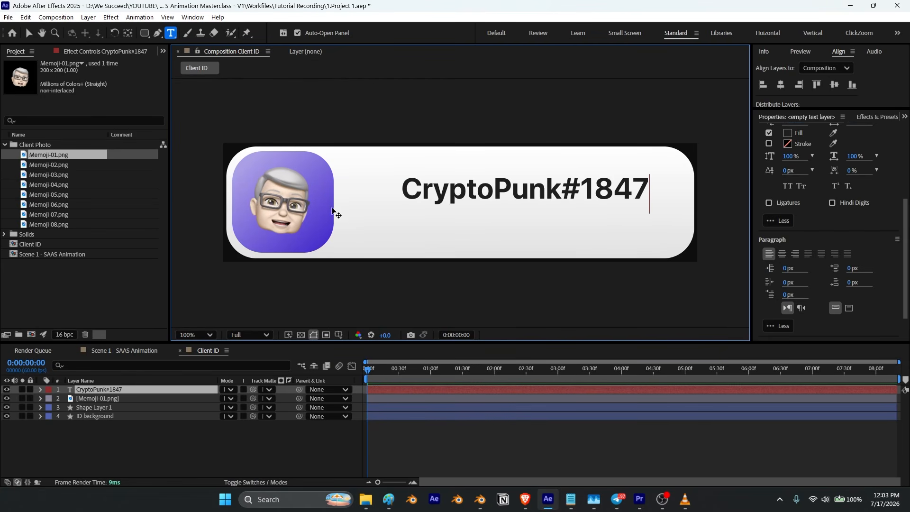
pyautogui.click(31, 35)
pyautogui.click(30, 34)
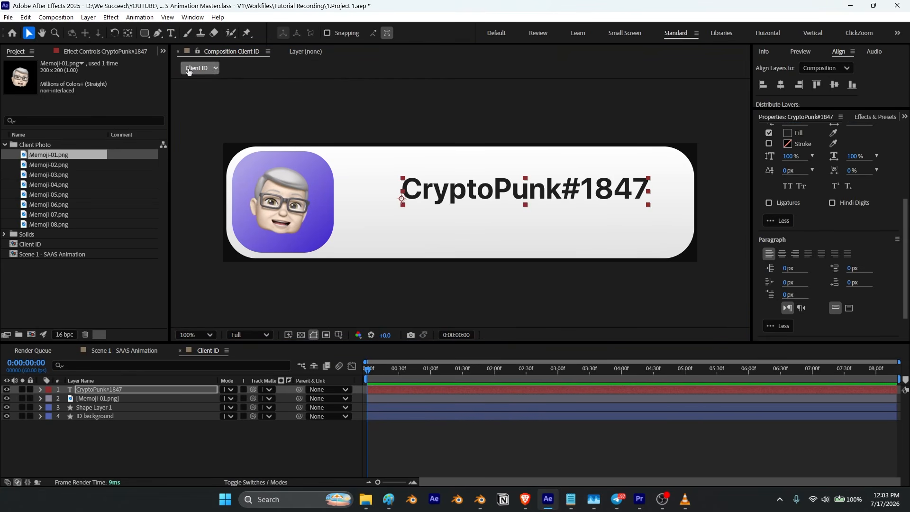
# Step: Move the text beside the photo and set its font size to 65 px
pyautogui.moveTo(528, 188); pyautogui.dragTo(485, 201)
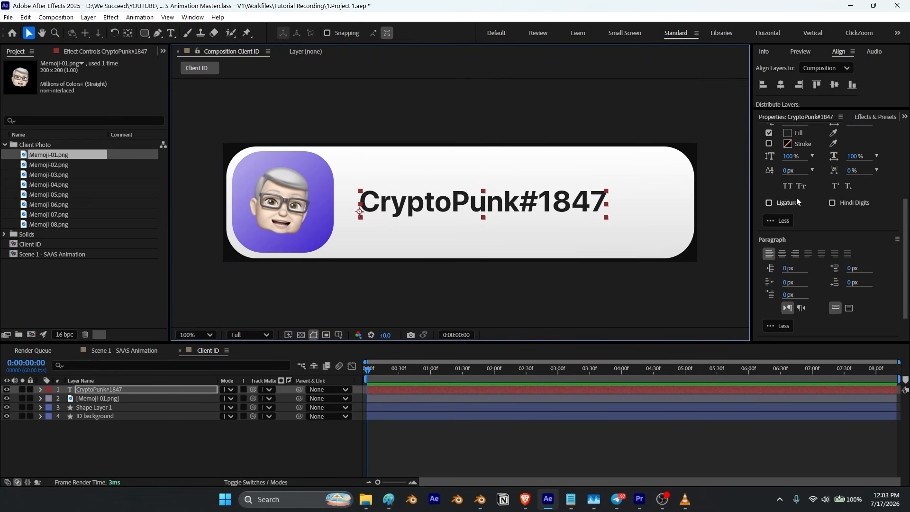
pyautogui.scroll(3, 796, 197)
pyautogui.moveTo(784, 178); pyautogui.dragTo(788, 176)
pyautogui.click(789, 176)
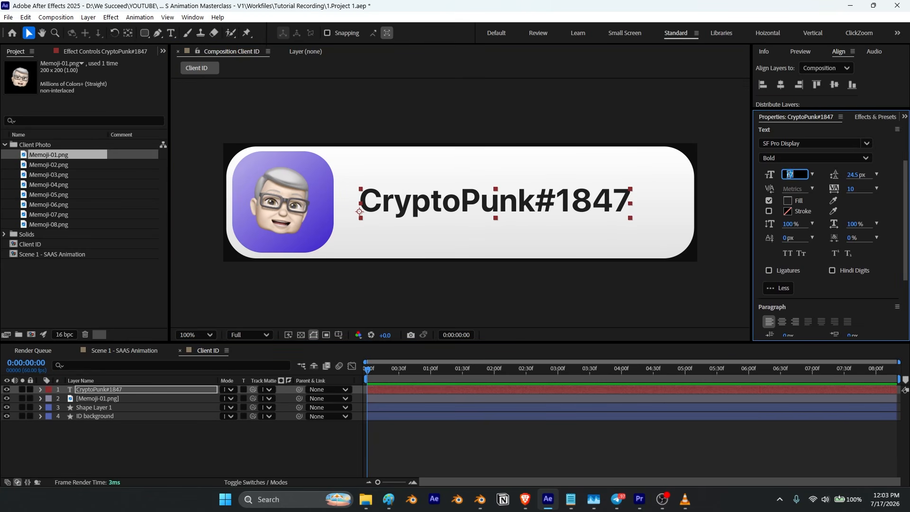
pyautogui.press('Return')
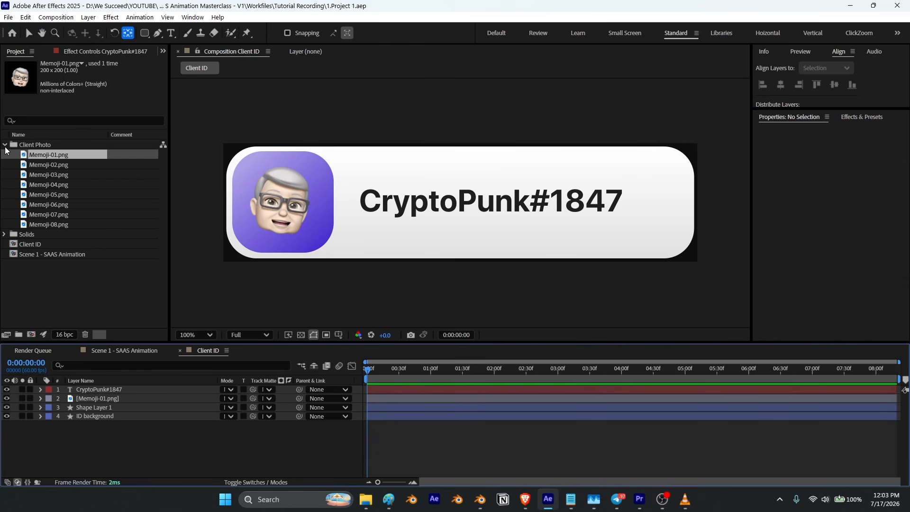
# Step: Put the Client ID composition into a new project folder named Client ID
pyautogui.click(5, 148)
pyautogui.click(27, 165)
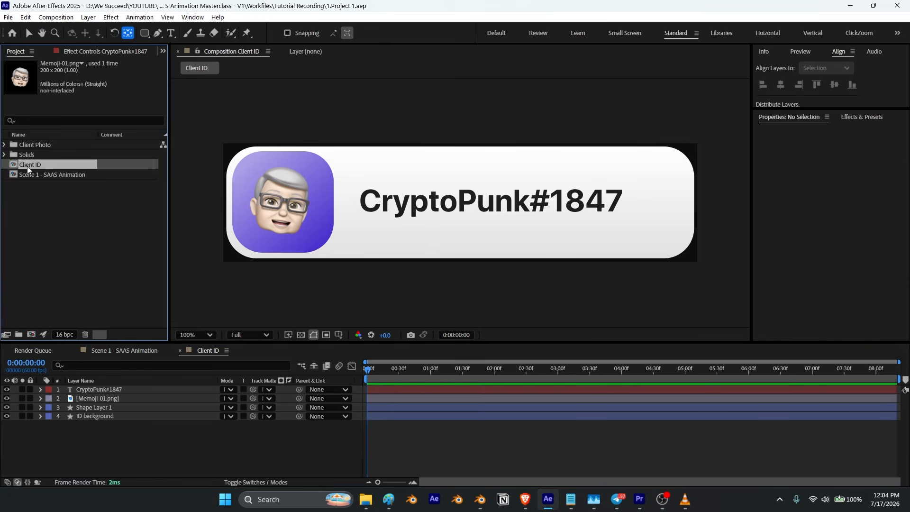
pyautogui.click(18, 334)
pyautogui.write('Client ID')
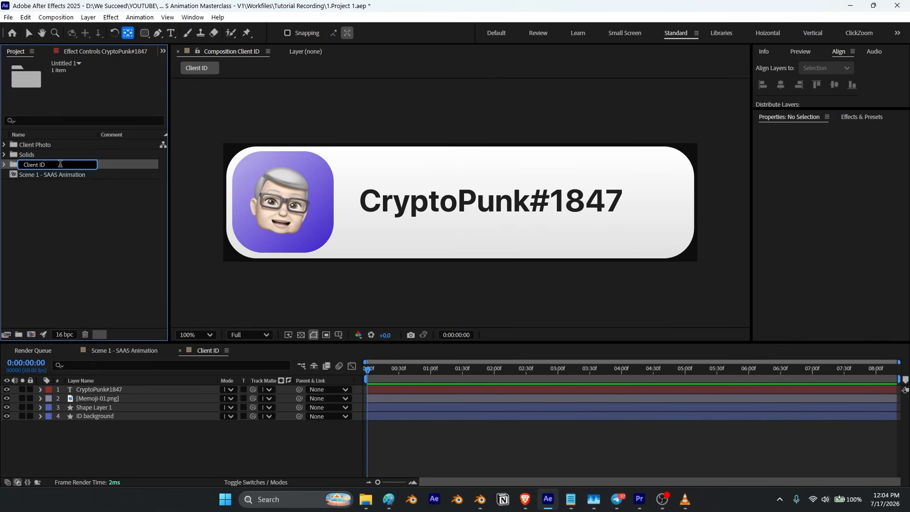
pyautogui.press('Return')
# Step: Duplicate the Client ID composition to make Client ID 2 through Client ID 8
pyautogui.click(5, 144)
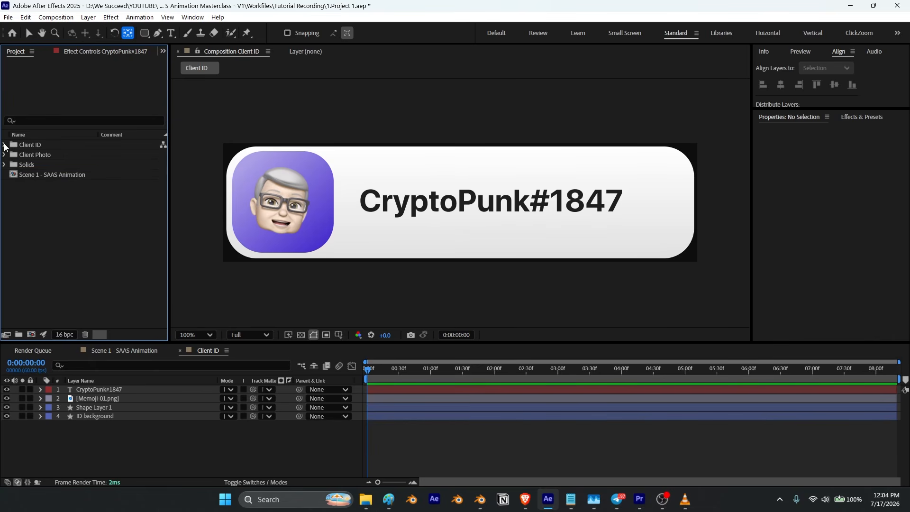
pyautogui.click(42, 154)
pyautogui.hotkey('ctrl', 'd')
pyautogui.hotkey('ctrl', 'd')
pyautogui.hotkey('ctrl', 'd')
pyautogui.hotkey('ctrl', 'd')
pyautogui.hotkey('ctrl', 'd')
pyautogui.hotkey('ctrl', 'd')
pyautogui.hotkey('ctrl', 'd')
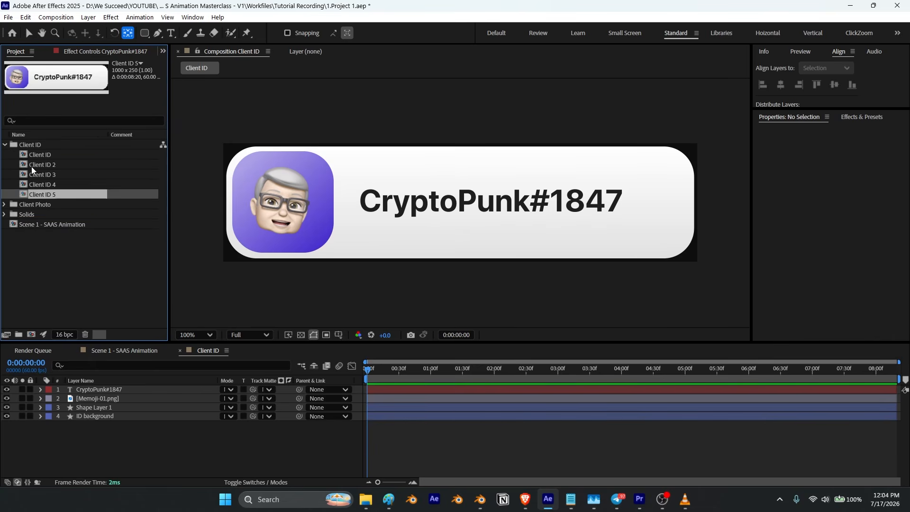
# Step: Open the compositions Client ID 2 through Client ID 8 in the timeline
pyautogui.doubleClick(42, 166)
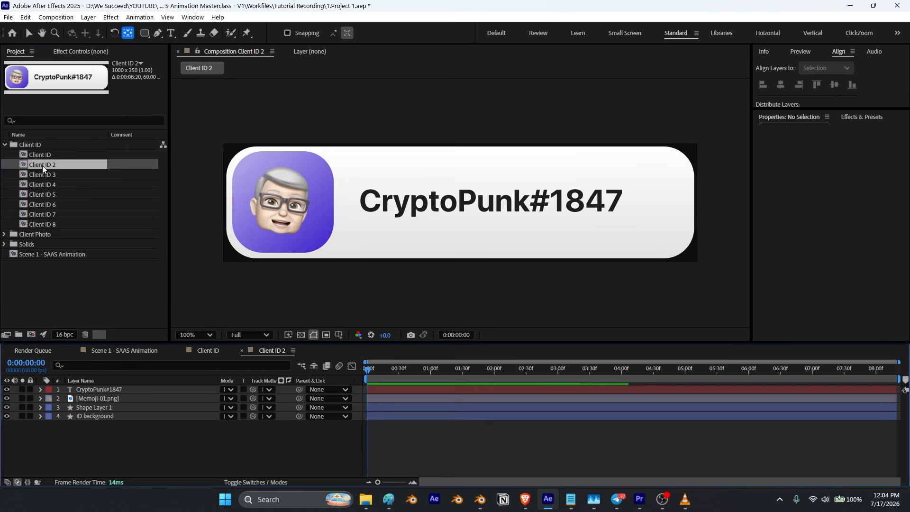
pyautogui.doubleClick(45, 175)
pyautogui.doubleClick(47, 184)
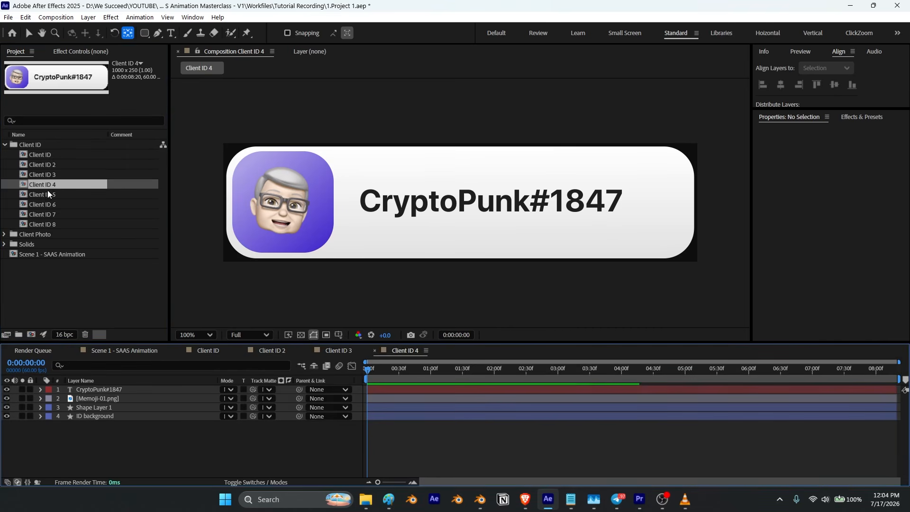
pyautogui.doubleClick(45, 194)
pyautogui.doubleClick(46, 205)
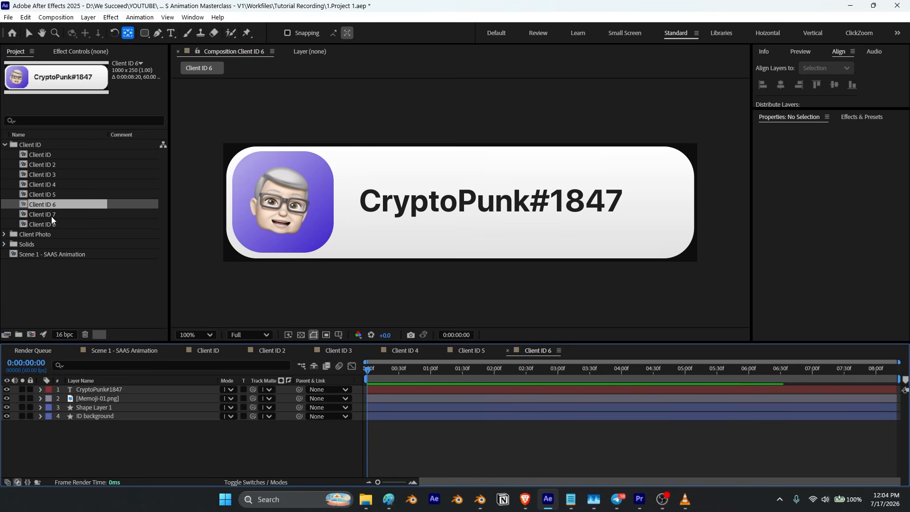
pyautogui.doubleClick(51, 215)
pyautogui.doubleClick(51, 224)
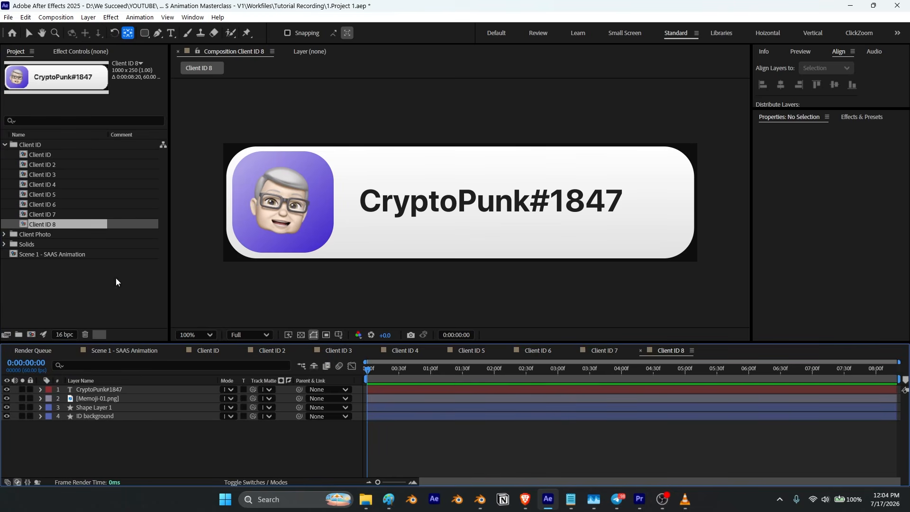
# Step: Recolor the Client ID 2 photo backdrop gradient to green, from 2E5700 to B4FA66
pyautogui.click(91, 408)
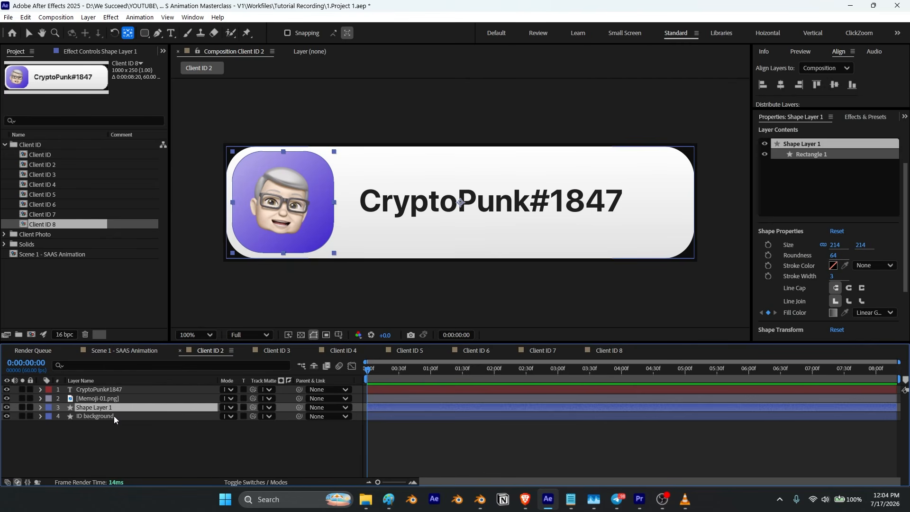
pyautogui.press('u')
pyautogui.click(235, 417)
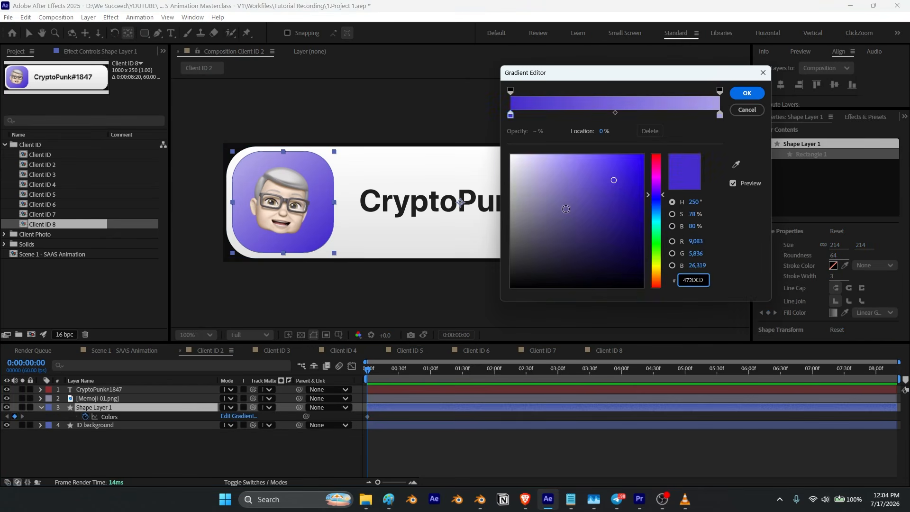
pyautogui.hotkey('ctrl', 'v')
pyautogui.click(721, 115)
pyautogui.click(737, 165)
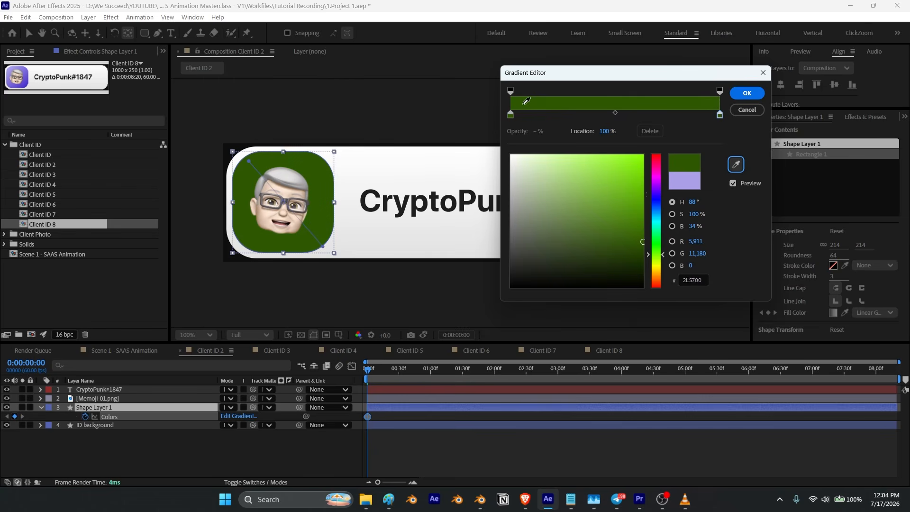
pyautogui.moveTo(639, 240)
pyautogui.mouseDown()
pyautogui.moveTo(620, 156)
pyautogui.moveTo(589, 157)
pyautogui.mouseUp()
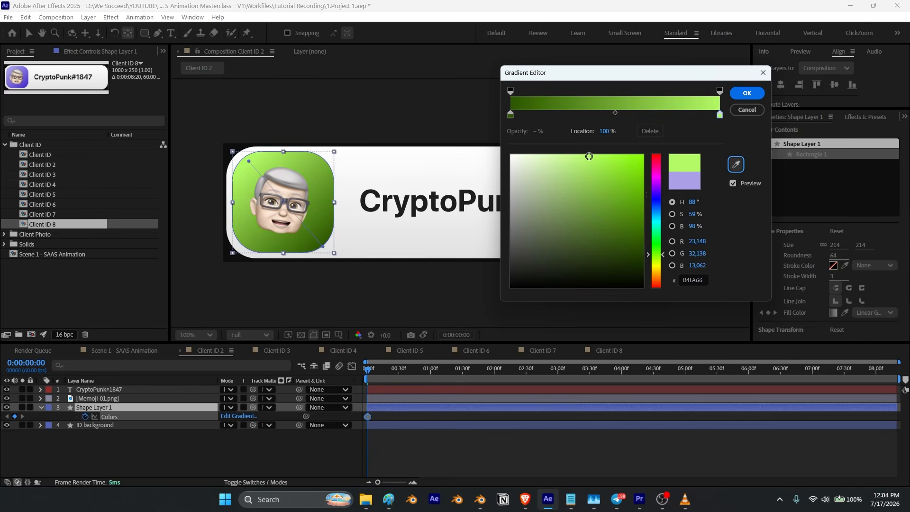
pyautogui.click(748, 93)
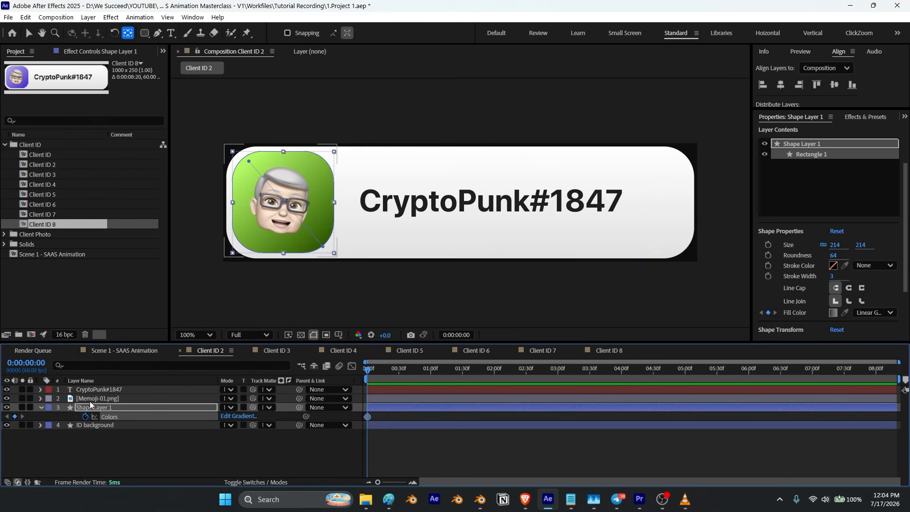
# Step: Replace the avatar photo layer in Client ID 2 with Memoji-02.png from the Client Photo folder
pyautogui.click(92, 398)
pyautogui.click(5, 145)
pyautogui.click(5, 155)
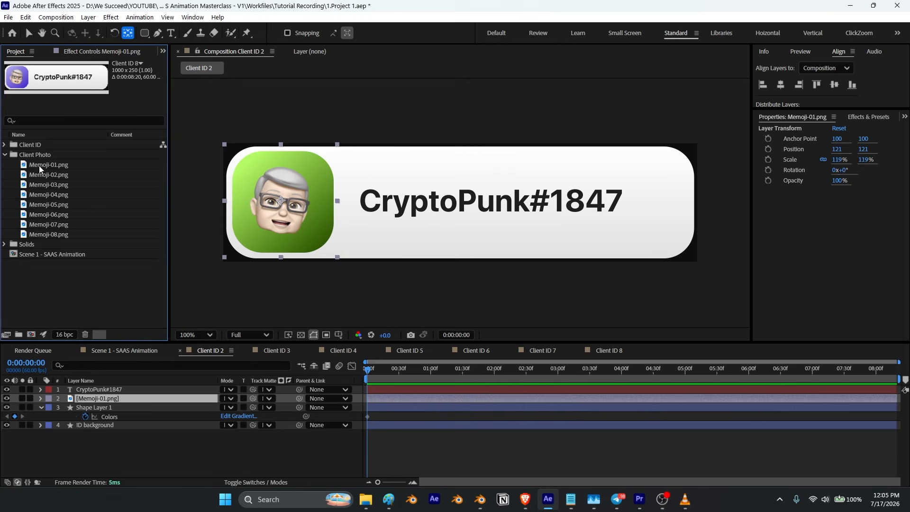
pyautogui.click(44, 164)
pyautogui.click(44, 174)
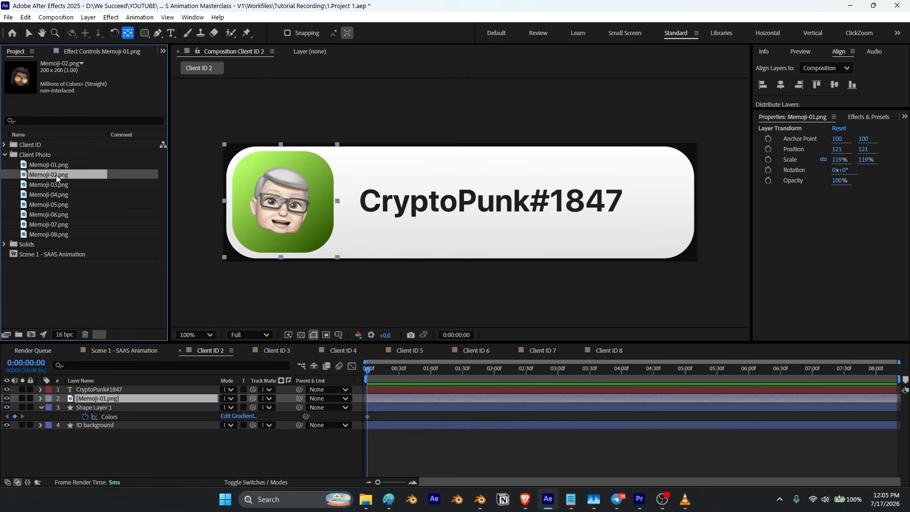
pyautogui.moveTo(57, 175); pyautogui.dragTo(95, 401)
# Step: Select and copy discord.gg/pixelcore from the names list in Notepad, then return to the composition
pyautogui.hotkey('alt', 'Tab')
pyautogui.click(75, 276)
pyautogui.hotkey('shift', 'End')
pyautogui.keyDown('shift'); pyautogui.click(73, 276); pyautogui.keyUp('shift')
pyautogui.hotkey('ctrl', 'c')
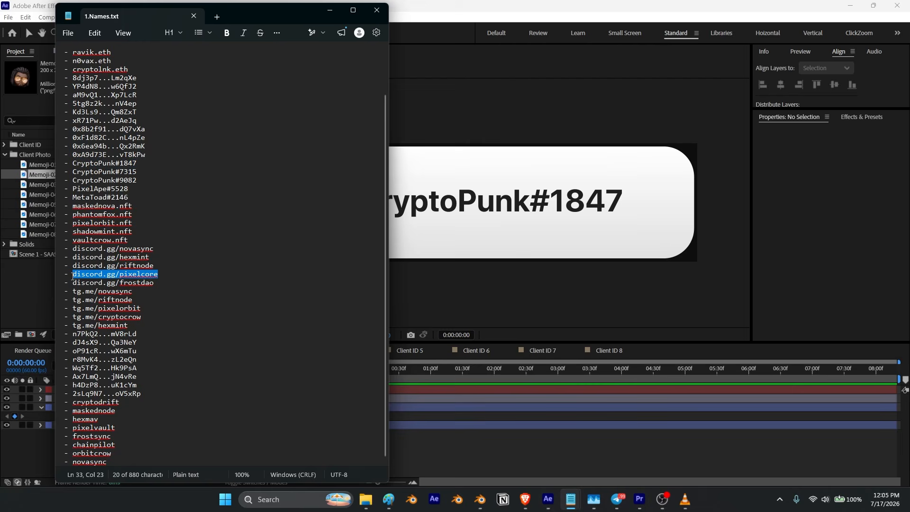
pyautogui.click(329, 18)
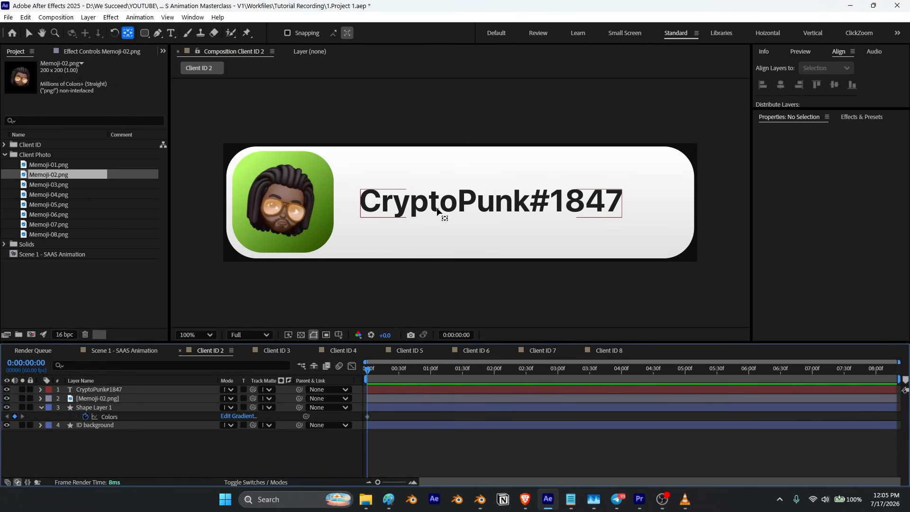
# Step: Replace the Client ID 2 username text with discord.gg/pixelcore
pyautogui.hotkey('ctrl', 't')
pyautogui.click(461, 202)
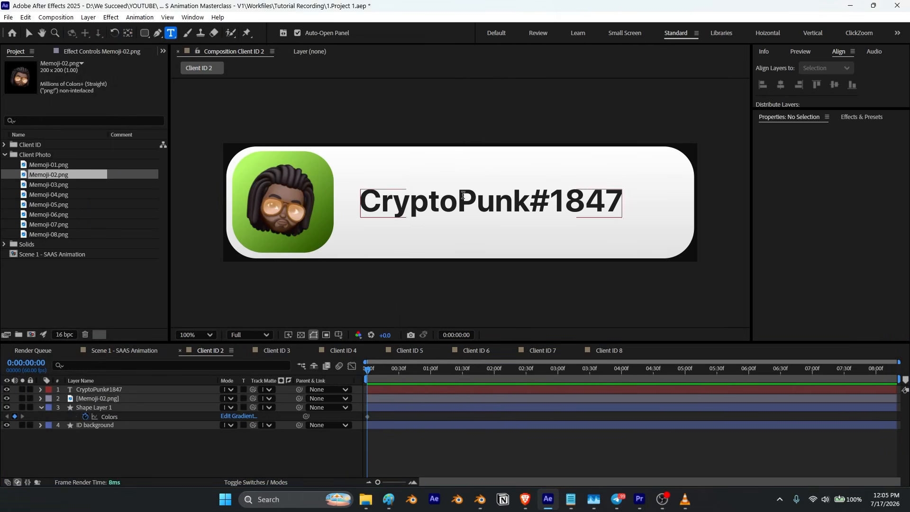
pyautogui.hotkey('ctrl', 'a')
pyautogui.hotkey('ctrl', 'v')
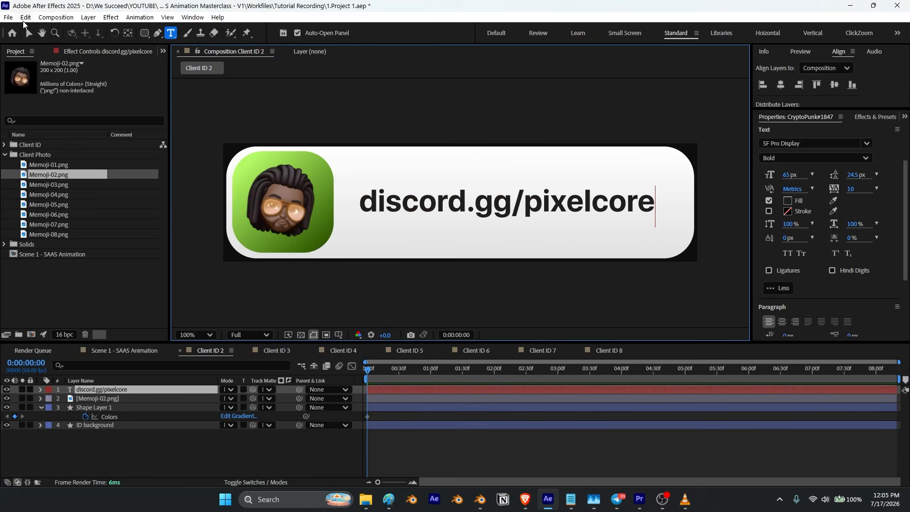
pyautogui.click(27, 31)
# Step: Recolor the Client ID 3 photo backdrop gradient to pink, from FF006A to FF83B6
pyautogui.click(180, 351)
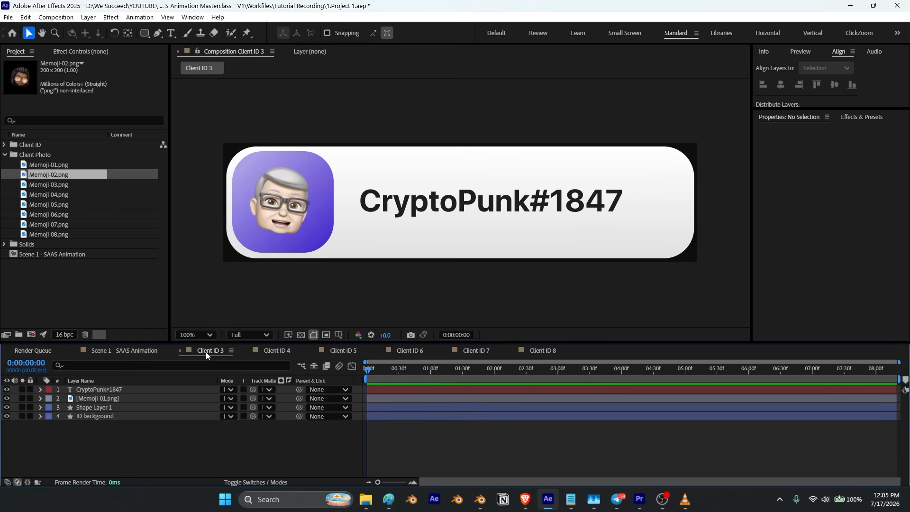
pyautogui.click(91, 409)
pyautogui.press('u')
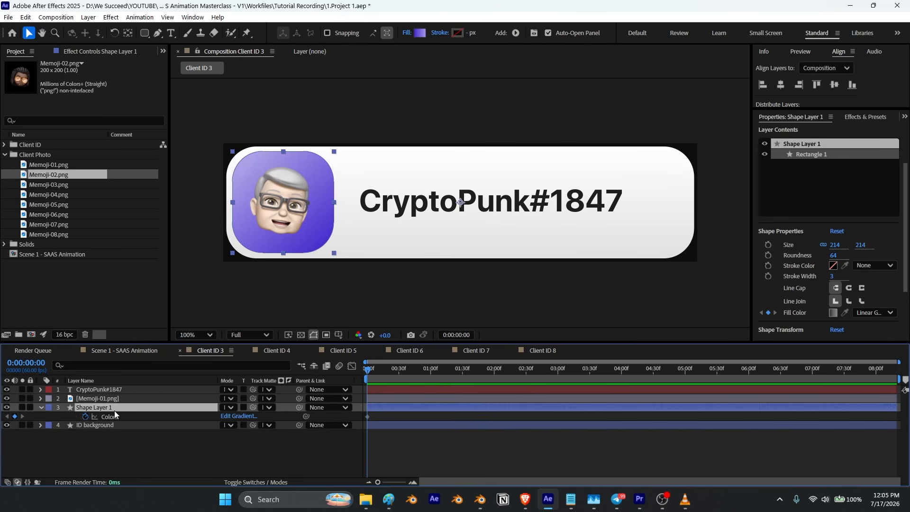
pyautogui.click(237, 417)
pyautogui.moveTo(659, 173); pyautogui.dragTo(650, 148)
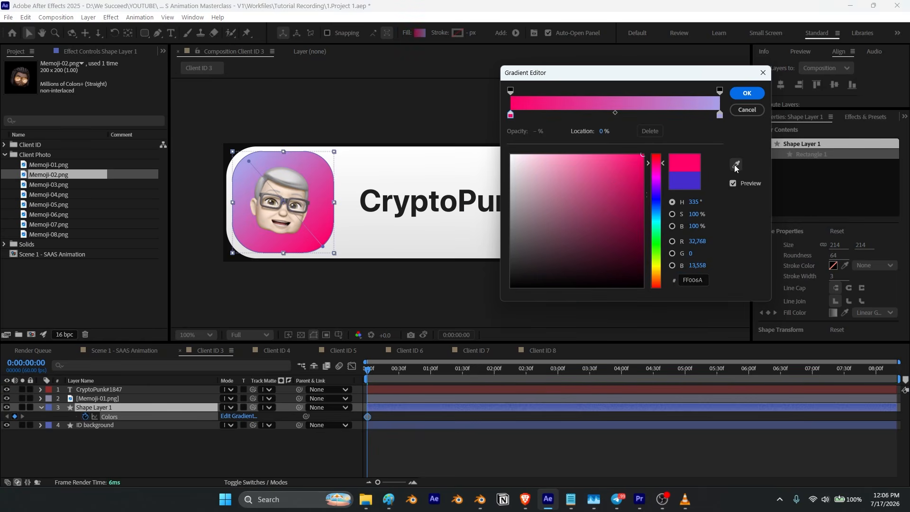
pyautogui.click(720, 114)
pyautogui.click(736, 165)
pyautogui.moveTo(639, 167); pyautogui.dragTo(575, 152)
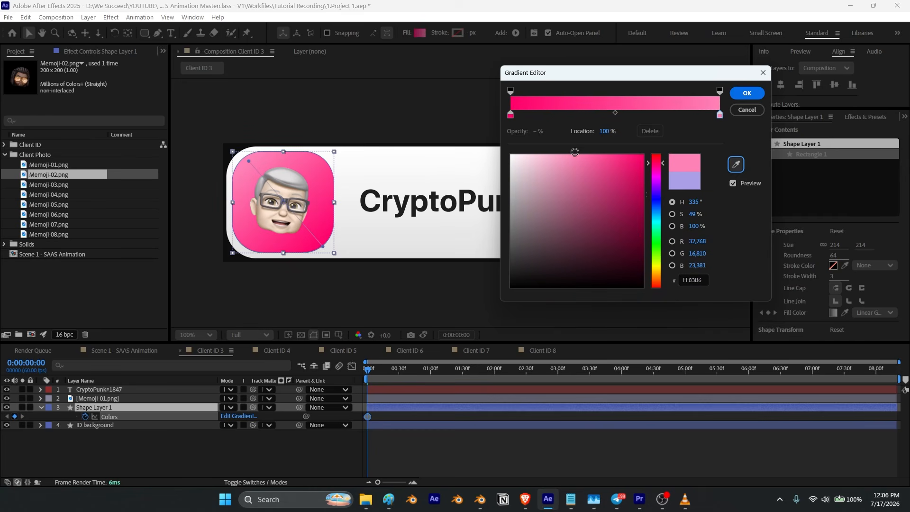
pyautogui.click(747, 93)
# Step: Replace the avatar photo layer in Client ID 3 with Memoji-03.png
pyautogui.click(98, 407)
pyautogui.click(96, 399)
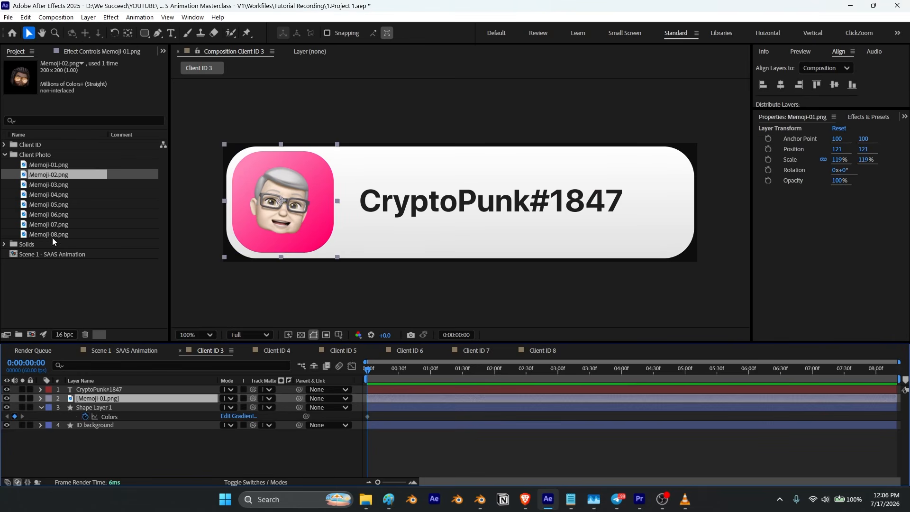
pyautogui.moveTo(46, 185); pyautogui.dragTo(86, 401)
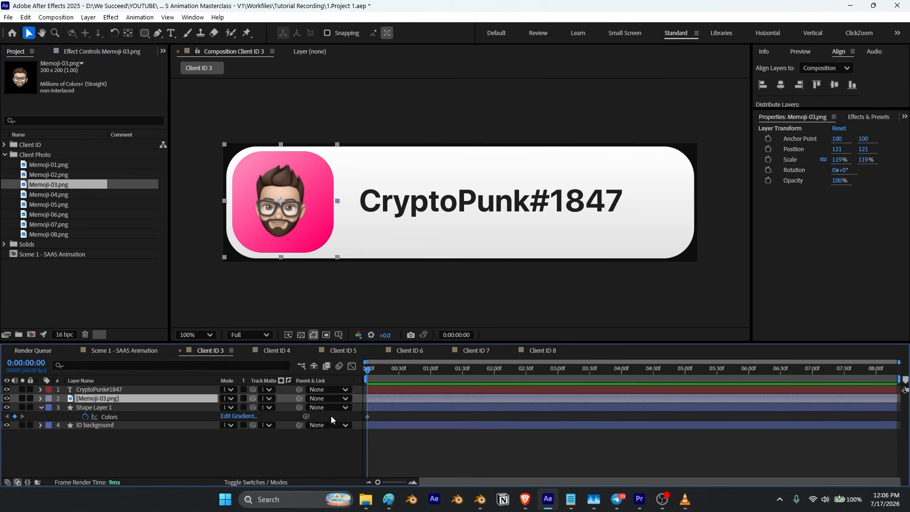
# Step: Copy frostsync from the names list in Notepad and return to the composition
pyautogui.click(166, 457)
pyautogui.hotkey('alt', 'Tab')
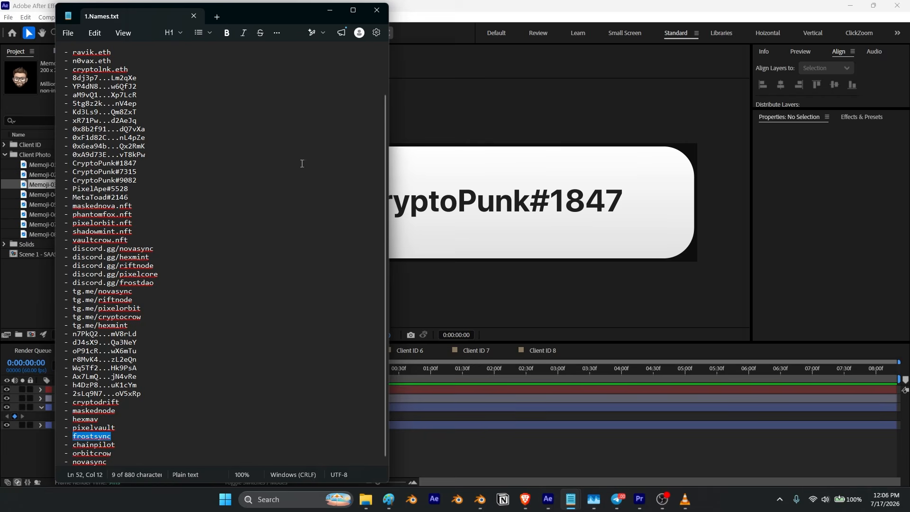
pyautogui.click(331, 16)
# Step: Replace the Client ID 3 username text with frostsync
pyautogui.click(172, 32)
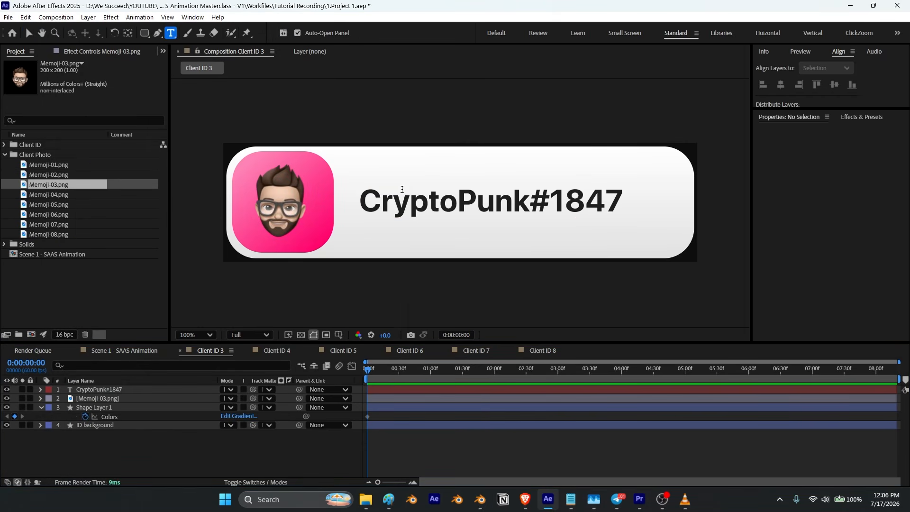
pyautogui.click(451, 209)
pyautogui.hotkey('ctrl', 'a')
pyautogui.write('frostsync')
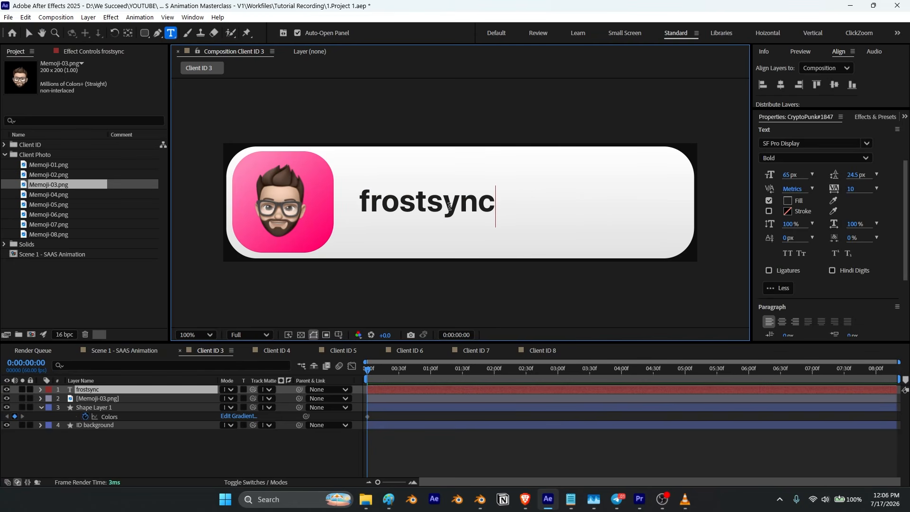
pyautogui.click(128, 33)
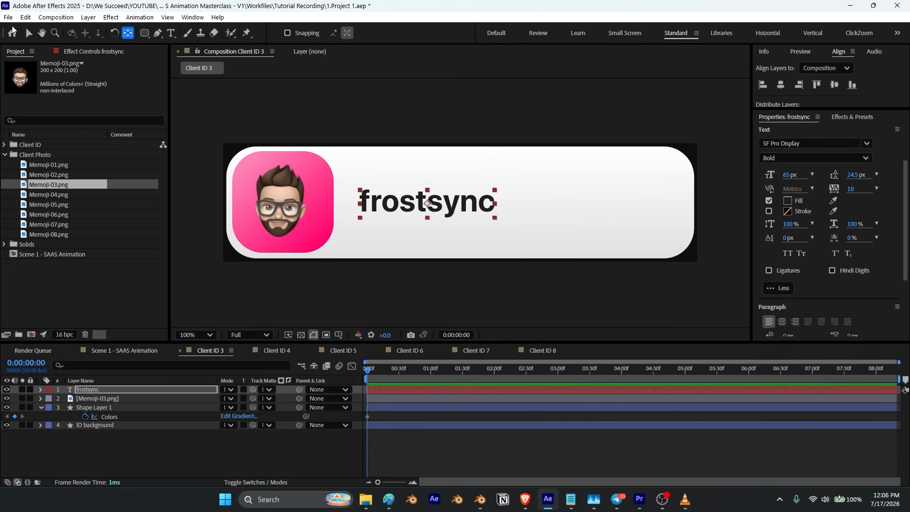
# Step: Move the frostsync text to the right so it sits centered in the card
pyautogui.press('v')
pyautogui.moveTo(454, 207); pyautogui.dragTo(516, 204)
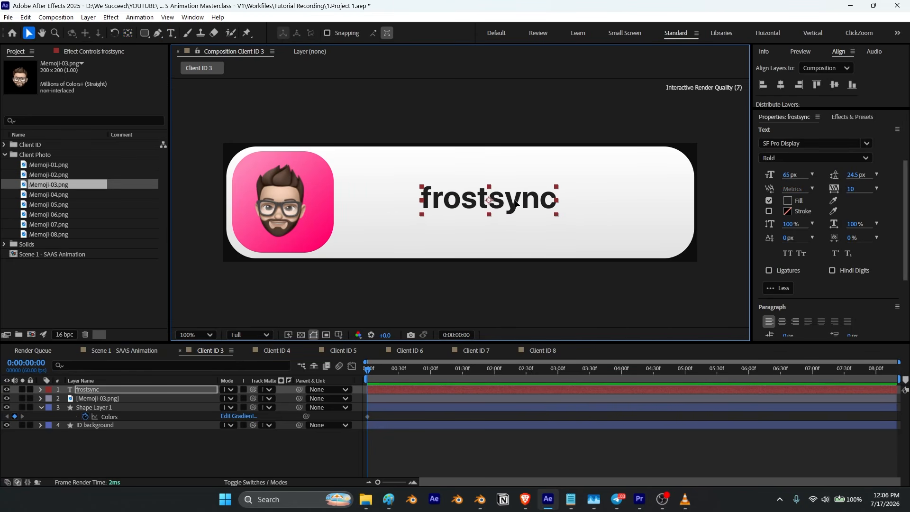
pyautogui.click(41, 408)
pyautogui.click(152, 468)
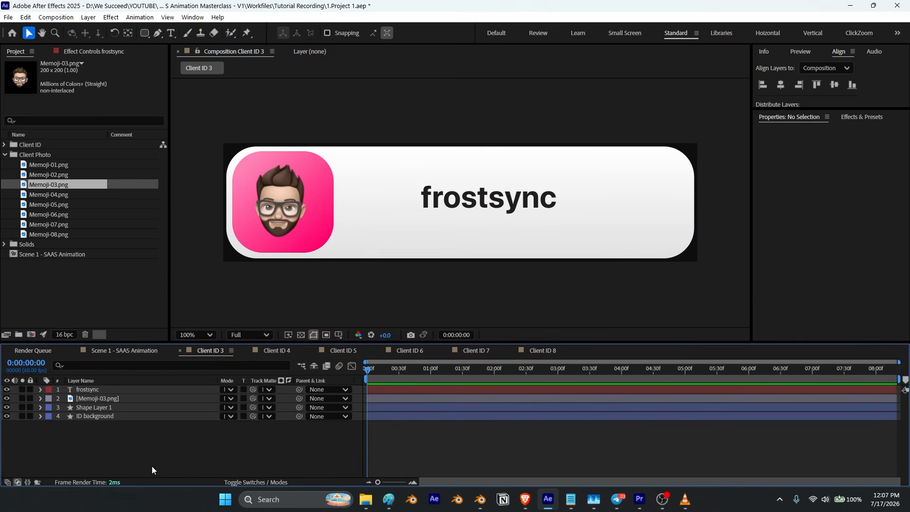
# Step: Change the hue of the Client ID 4 photo backdrop gradient
pyautogui.click(179, 351)
pyautogui.click(101, 408)
pyautogui.press('u')
pyautogui.click(238, 416)
pyautogui.click(656, 277)
pyautogui.click(747, 93)
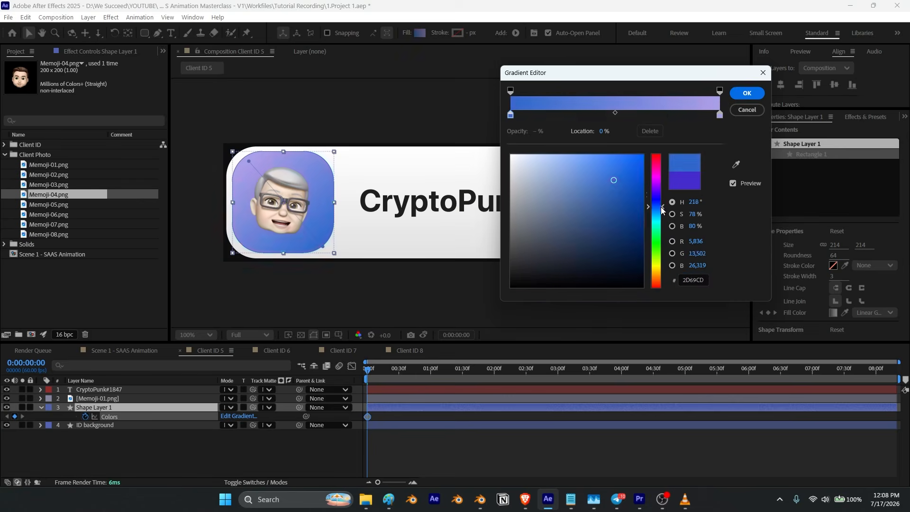
# Step: Set the Client ID 6 photo backdrop gradient's start color to green 2DCD6C
pyautogui.moveTo(663, 210); pyautogui.dragTo(662, 199)
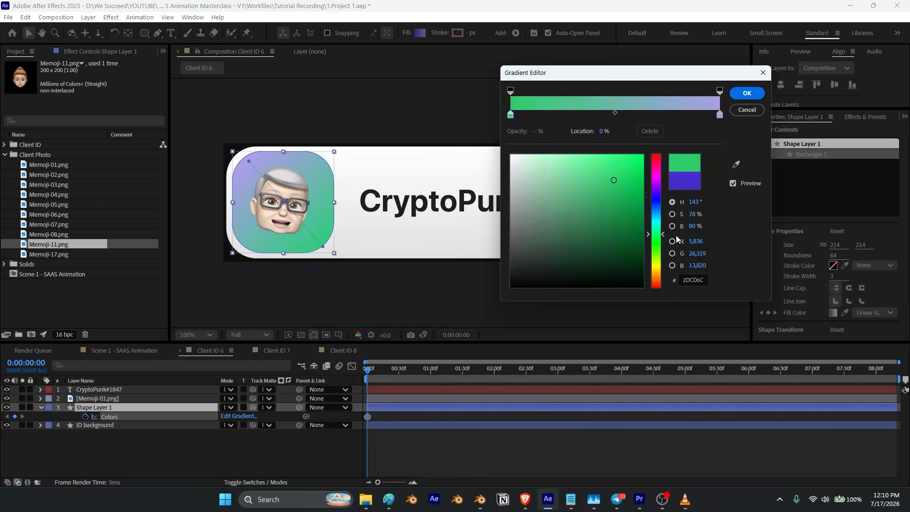
pyautogui.moveTo(676, 236); pyautogui.dragTo(675, 245)
pyautogui.click(748, 93)
# Step: Replace the card's avatar photo with Memoji-06.png
pyautogui.click(44, 254)
pyautogui.moveTo(48, 215); pyautogui.dragTo(113, 397)
# Step: Copy discord.gg/hexmint from the names list in Notepad
pyautogui.click(142, 450)
pyautogui.press('u')
pyautogui.click(571, 500)
pyautogui.click(596, 455)
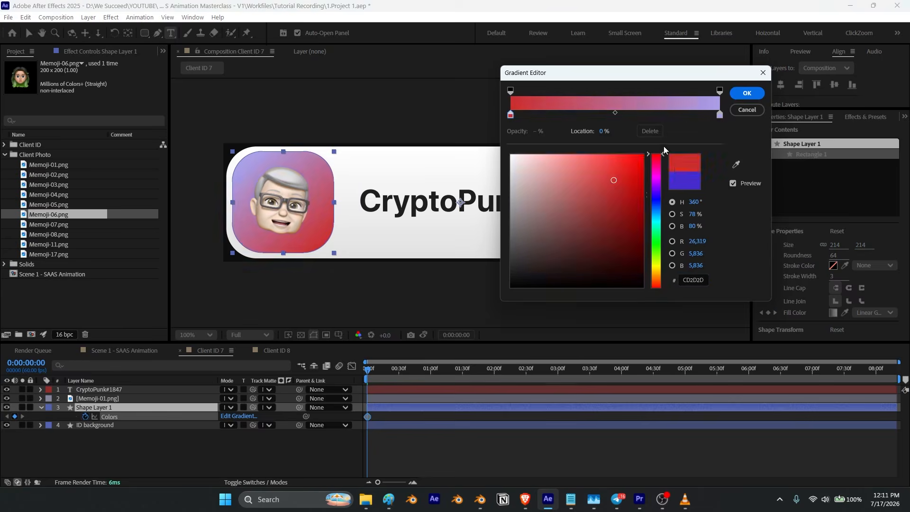
# Step: Recolor the Client ID 7 photo backdrop gradient to red and peach E7C5A0 tones
pyautogui.moveTo(656, 157); pyautogui.dragTo(656, 281)
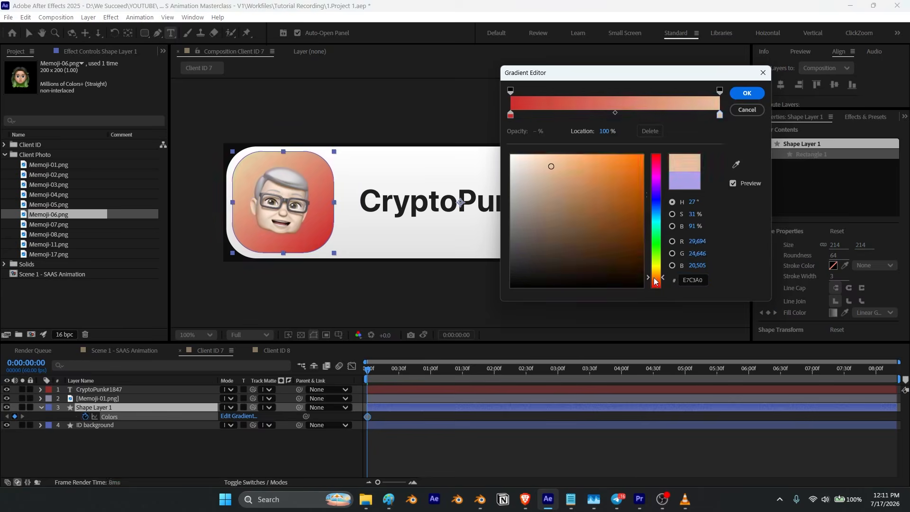
pyautogui.click(748, 93)
# Step: Replace the card's avatar photo with Memoji-08.png
pyautogui.click(97, 399)
pyautogui.moveTo(48, 235); pyautogui.dragTo(87, 399)
# Step: Copy the shadowmint name from the names list in Notepad
pyautogui.click(142, 451)
pyautogui.click(571, 499)
pyautogui.click(595, 451)
pyautogui.doubleClick(101, 231)
pyautogui.hotkey('ctrl', 'c')
# Step: Paste the copied name into the card's username and shift the Client ID 8 gradient's end color to green 4E804F
pyautogui.click(571, 500)
pyautogui.hotkey('ctrl', 'v')
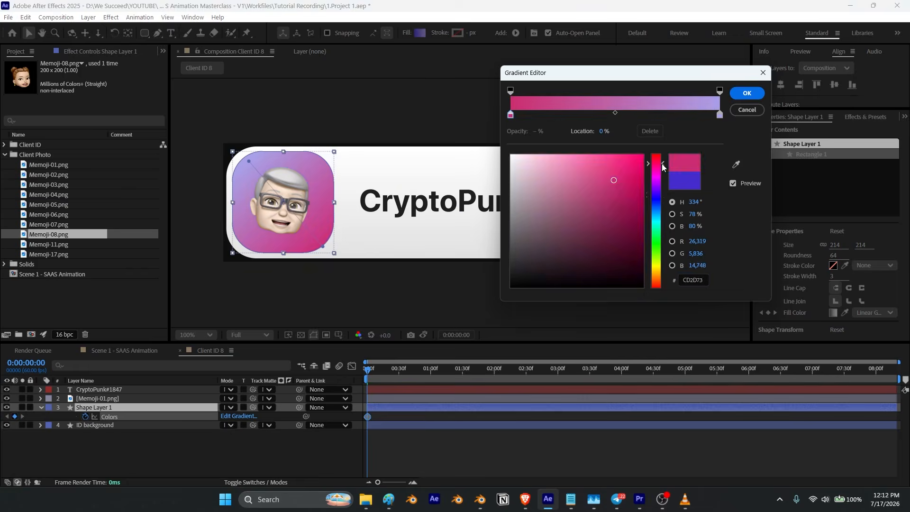
pyautogui.moveTo(656, 157); pyautogui.dragTo(655, 242)
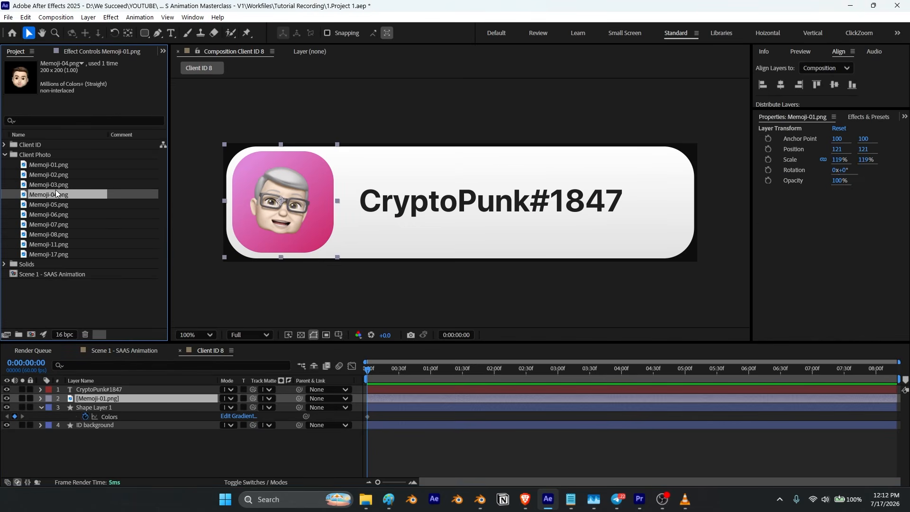
# Step: Swap in another Memoji avatar photo and paste a username copied from the names list
pyautogui.moveTo(56, 190); pyautogui.dragTo(97, 399)
pyautogui.click(571, 499)
pyautogui.doubleClick(105, 97)
pyautogui.hotkey('ctrl', 'c')
pyautogui.click(571, 499)
pyautogui.hotkey('ctrl', 'v')
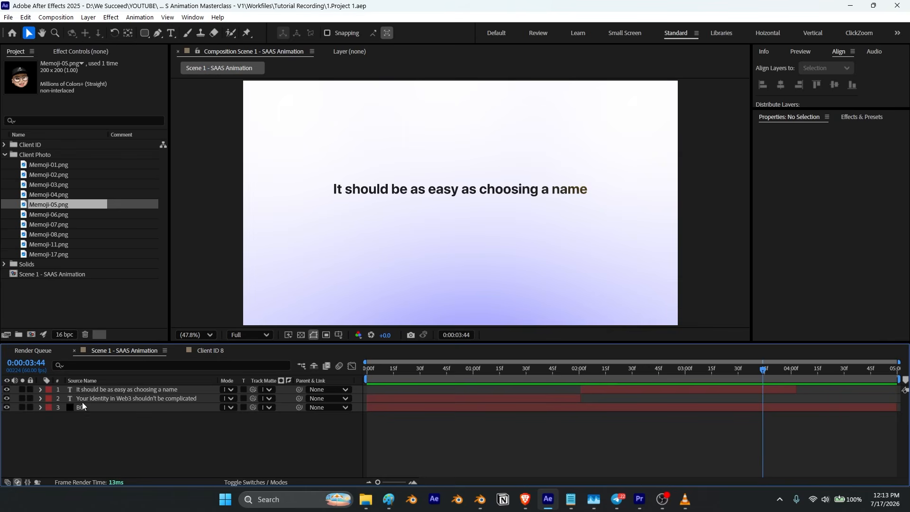
# Step: Reveal the animated properties of the It should be as easy as choosing a name text layer in Scene 1
pyautogui.click(92, 390)
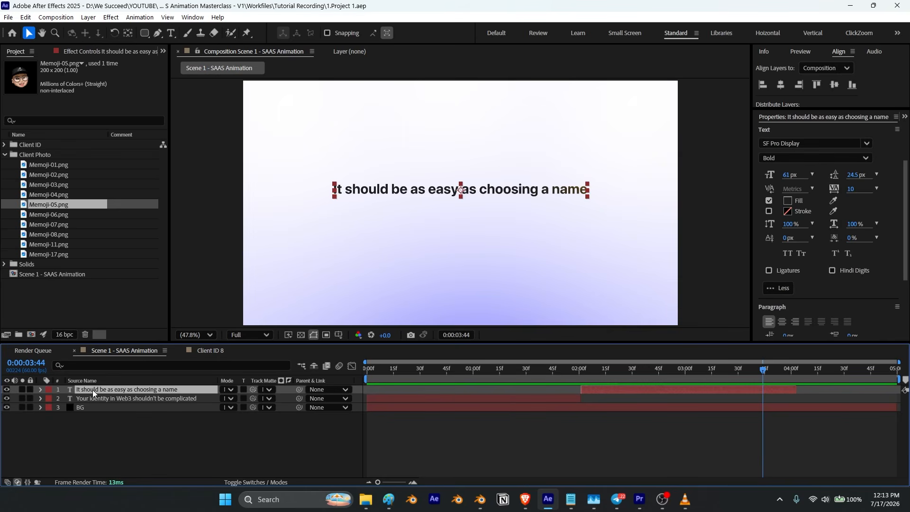
pyautogui.press('u')
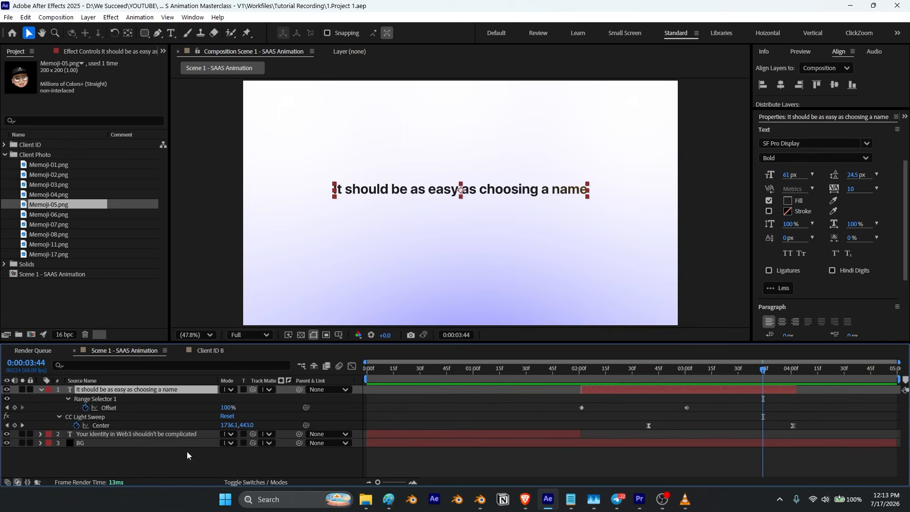
# Step: Set Scene 1's composition duration to 0:00:15:00
pyautogui.hotkey('ctrl', 'k')
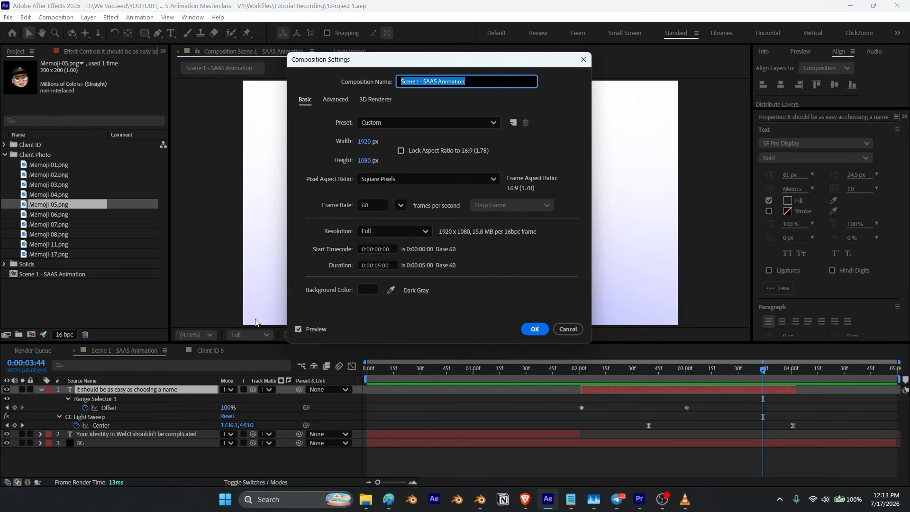
pyautogui.click(379, 264)
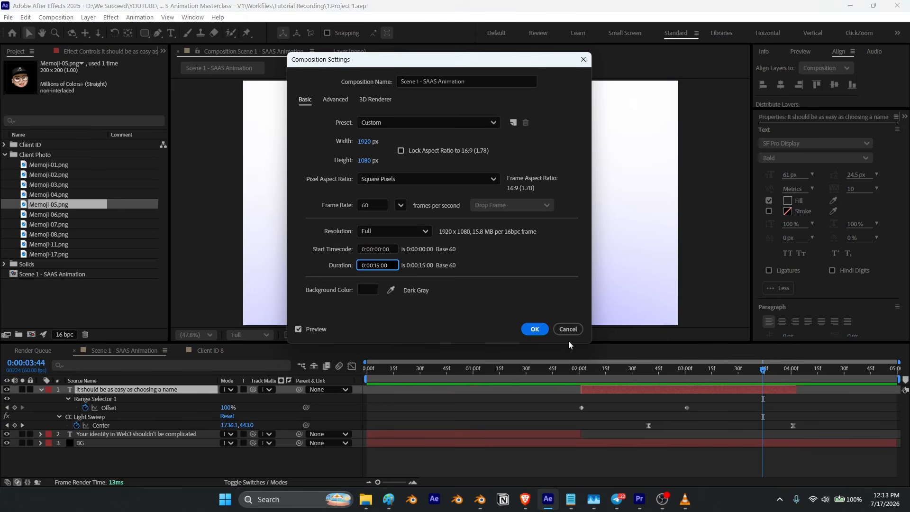
pyautogui.click(540, 330)
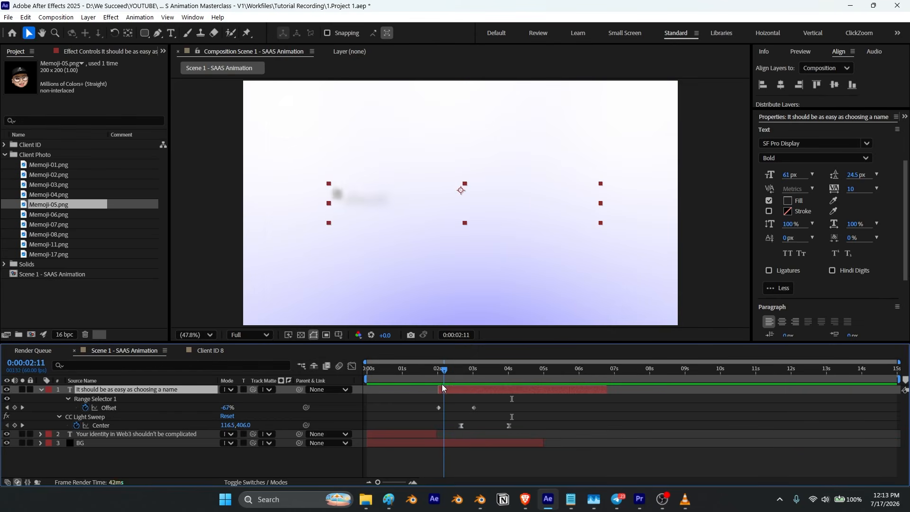
# Step: Add all eight Client ID compositions to Scene 1, starting them at the current time 0:00:02:27
pyautogui.moveTo(443, 385); pyautogui.dragTo(454, 385)
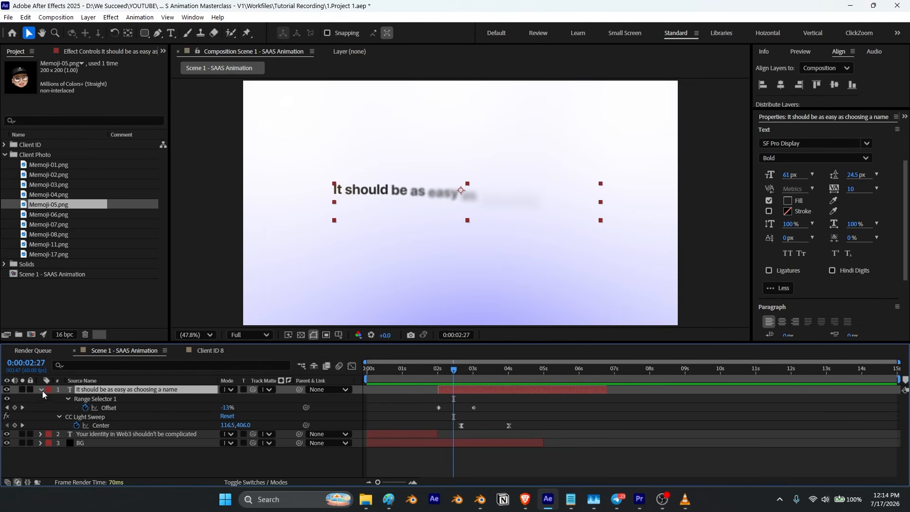
pyautogui.click(42, 390)
pyautogui.click(5, 155)
pyautogui.click(5, 144)
pyautogui.click(29, 155)
pyautogui.keyDown('shift'); pyautogui.click(41, 224); pyautogui.keyUp('shift')
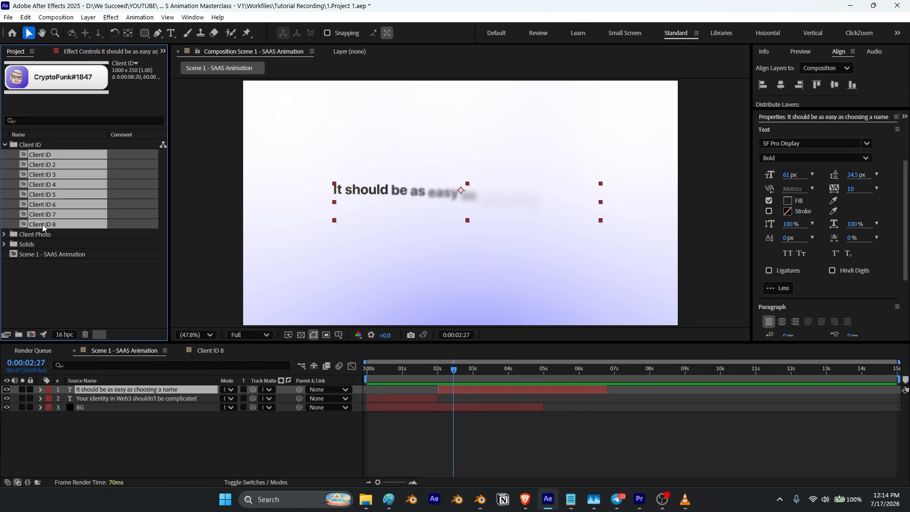
pyautogui.moveTo(47, 155); pyautogui.dragTo(95, 390)
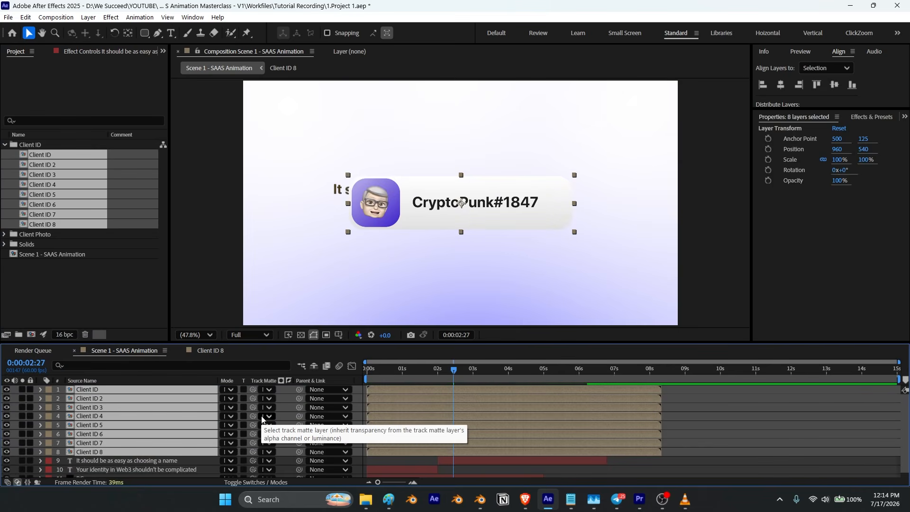
pyautogui.press('[')
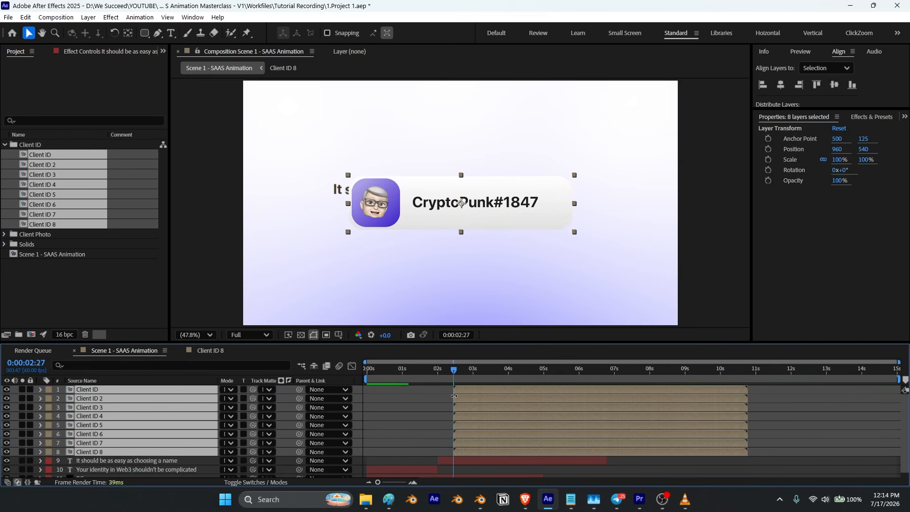
# Step: Scale the stacked Client ID cards down to 47% and move them toward the upper left
pyautogui.press('s')
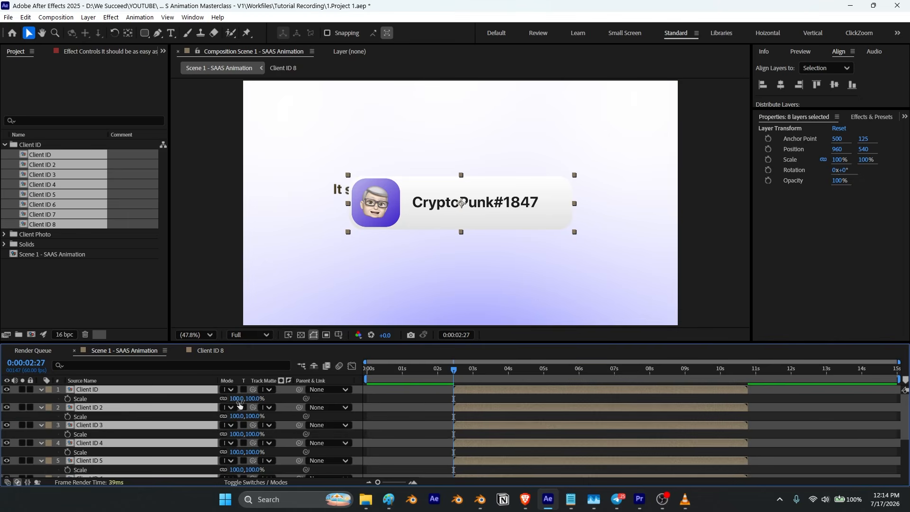
pyautogui.moveTo(256, 399); pyautogui.dragTo(238, 415)
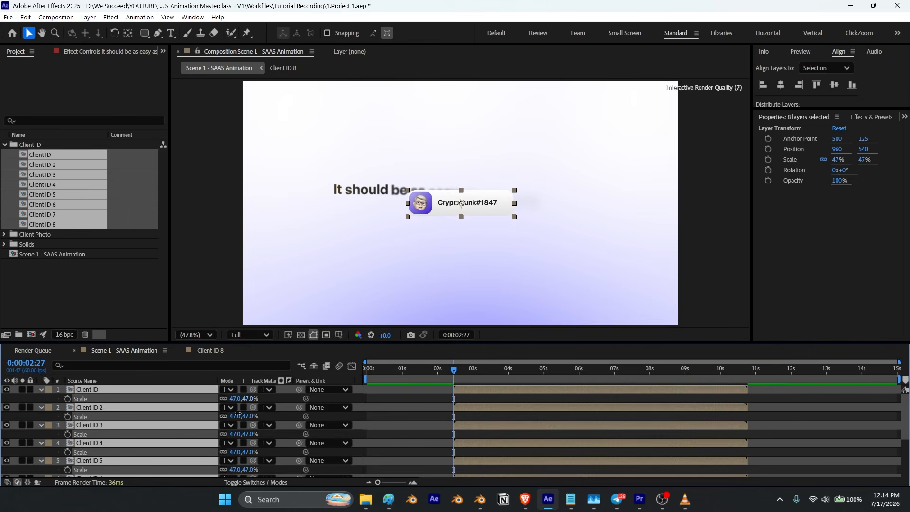
pyautogui.moveTo(490, 210); pyautogui.dragTo(373, 159)
# Step: Move the Client ID 2 card (discord.gg/pixelcore) below the headline on the left
pyautogui.click(41, 390)
pyautogui.click(355, 407)
pyautogui.click(96, 391)
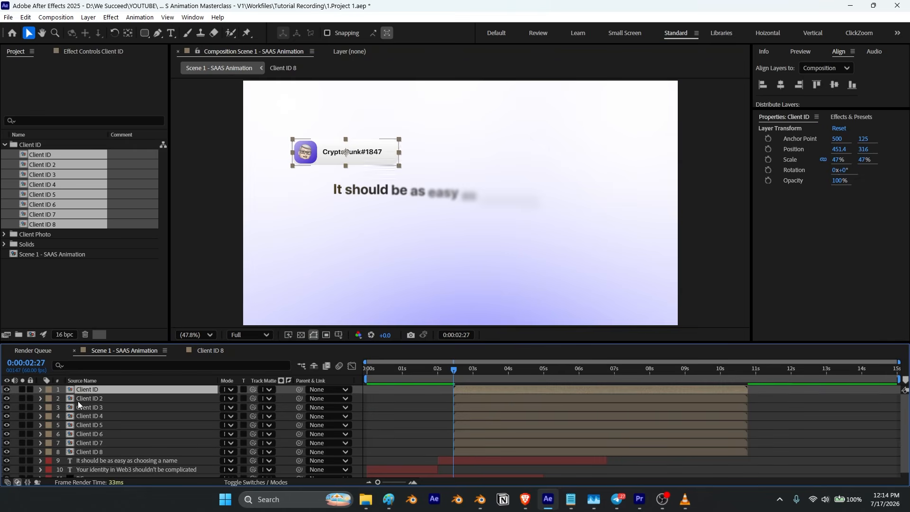
pyautogui.click(90, 399)
pyautogui.moveTo(365, 155); pyautogui.dragTo(364, 247)
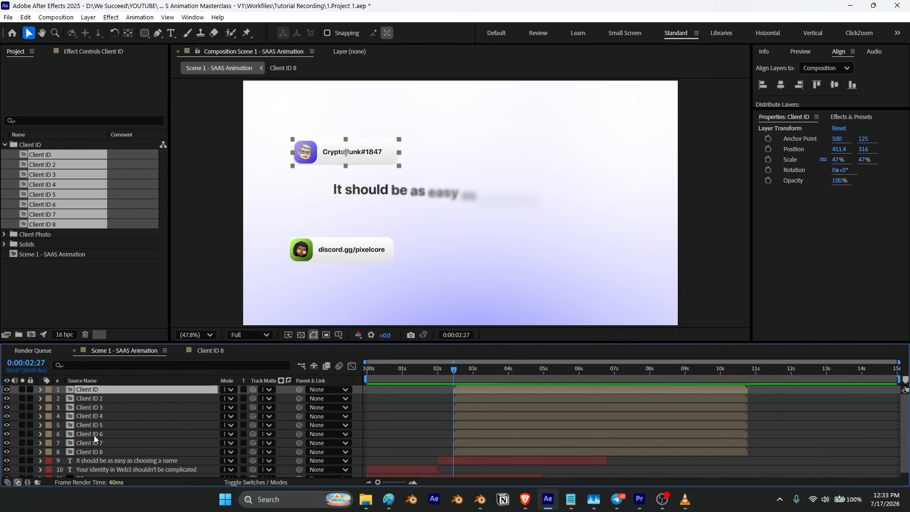
# Step: Set the scale of all eight Client ID cards to 38%
pyautogui.keyDown('shift'); pyautogui.click(89, 451); pyautogui.keyUp('shift')
pyautogui.press('s')
pyautogui.moveTo(239, 401); pyautogui.dragTo(235, 400)
pyautogui.click(235, 399)
pyautogui.press('Return')
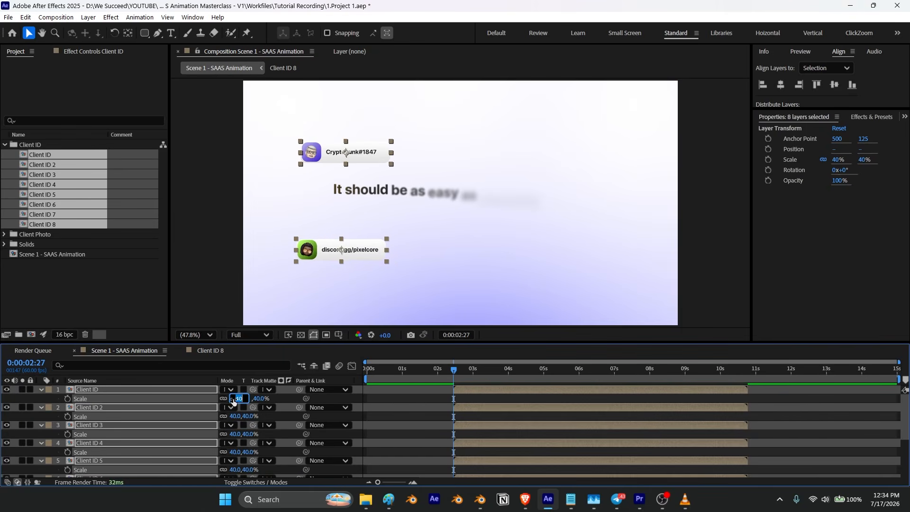
pyautogui.press('Return')
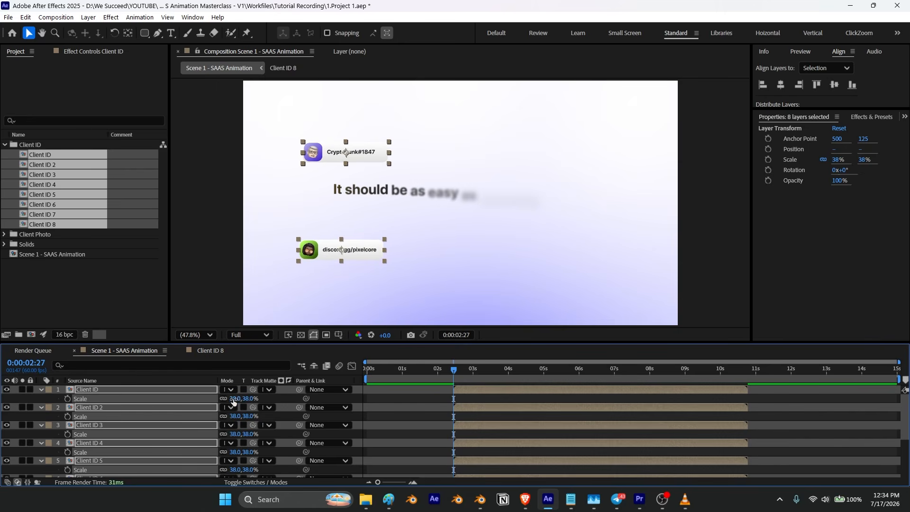
pyautogui.click(357, 402)
# Step: Move the frostsync card (Client ID 3) up near the top centre of the frame
pyautogui.click(83, 391)
pyautogui.scroll(-3, 90, 426)
pyautogui.keyDown('shift'); pyautogui.click(93, 437); pyautogui.keyUp('shift')
pyautogui.press('s')
pyautogui.scroll(3, 95, 437)
pyautogui.click(357, 403)
pyautogui.click(90, 398)
pyautogui.click(93, 407)
pyautogui.moveTo(380, 153); pyautogui.dragTo(452, 121)
# Step: Move the MetaToad#2146 card to the right, above the headline
pyautogui.click(375, 157)
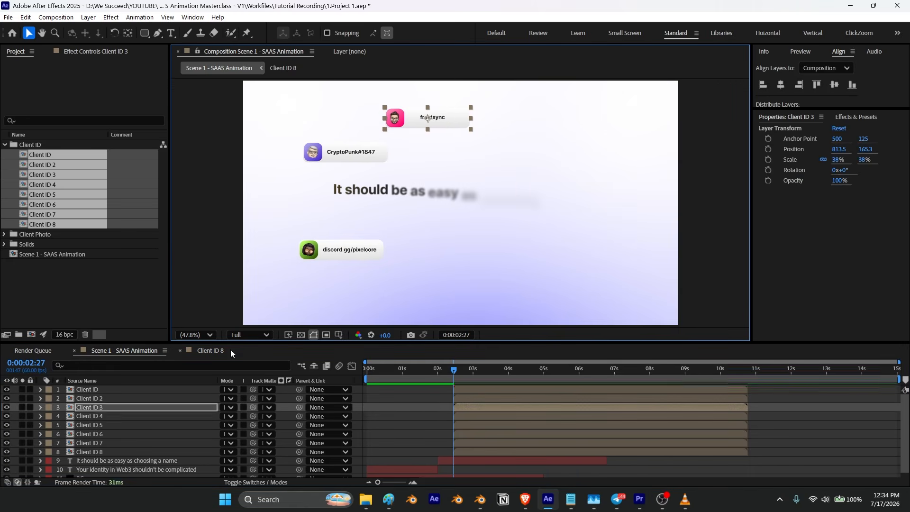
pyautogui.moveTo(377, 159); pyautogui.dragTo(551, 154)
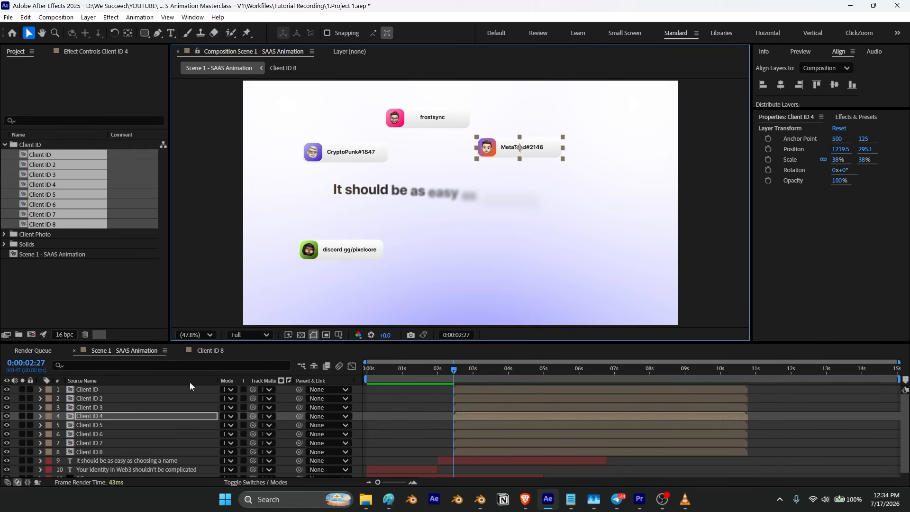
# Step: Move the discord.gg/hexmint card to the upper right corner
pyautogui.click(143, 425)
pyautogui.moveTo(373, 154); pyautogui.dragTo(638, 116)
pyautogui.click(684, 503)
pyautogui.click(685, 503)
# Step: Nudge the MetaToad, CryptoPunk, frostsync and hexmint cards into a balanced upper layout
pyautogui.moveTo(522, 148); pyautogui.dragTo(471, 158)
pyautogui.moveTo(369, 158); pyautogui.dragTo(336, 153)
pyautogui.moveTo(427, 119); pyautogui.dragTo(407, 117)
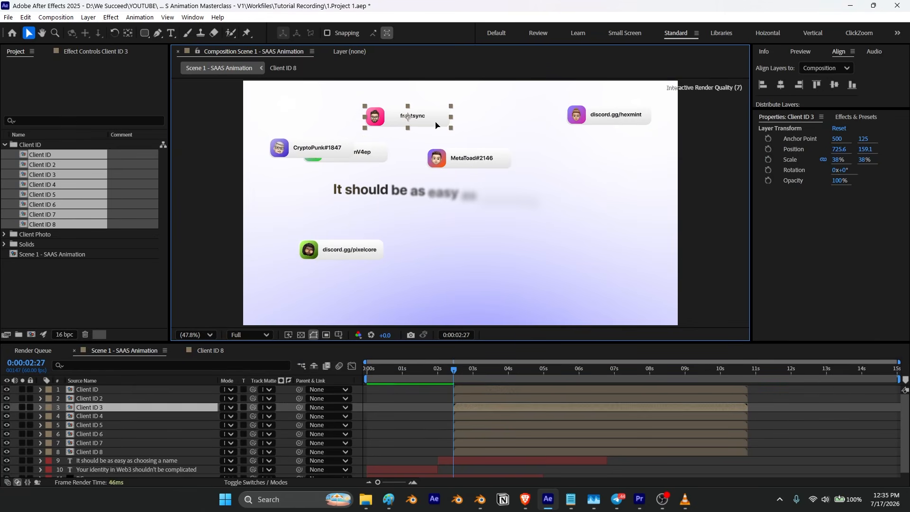
pyautogui.moveTo(469, 160); pyautogui.dragTo(460, 161)
pyautogui.moveTo(587, 122); pyautogui.dragTo(523, 125)
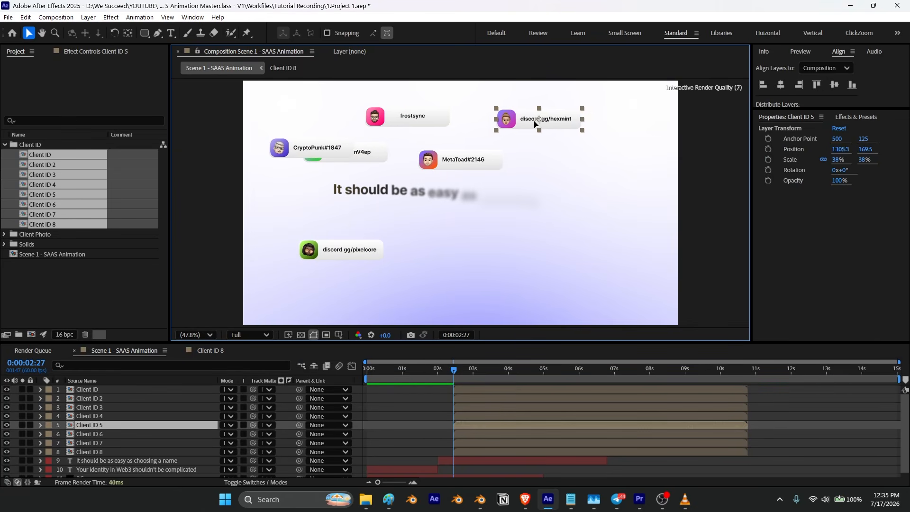
pyautogui.moveTo(461, 163); pyautogui.dragTo(472, 160)
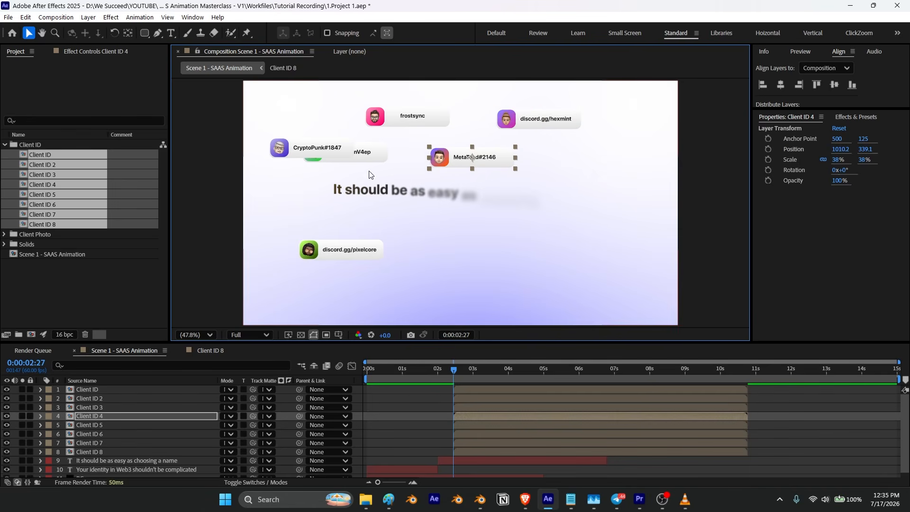
# Step: Move the 5tg8z2k...nV4ep card (Client ID 6) to the right side of the frame
pyautogui.click(94, 426)
pyautogui.click(95, 435)
pyautogui.moveTo(346, 153); pyautogui.dragTo(613, 160)
# Step: Place the shadowmint.nft card (Client ID 7) below the headline near the centre
pyautogui.click(100, 443)
pyautogui.moveTo(360, 157); pyautogui.dragTo(456, 272)
pyautogui.click(689, 503)
pyautogui.click(690, 505)
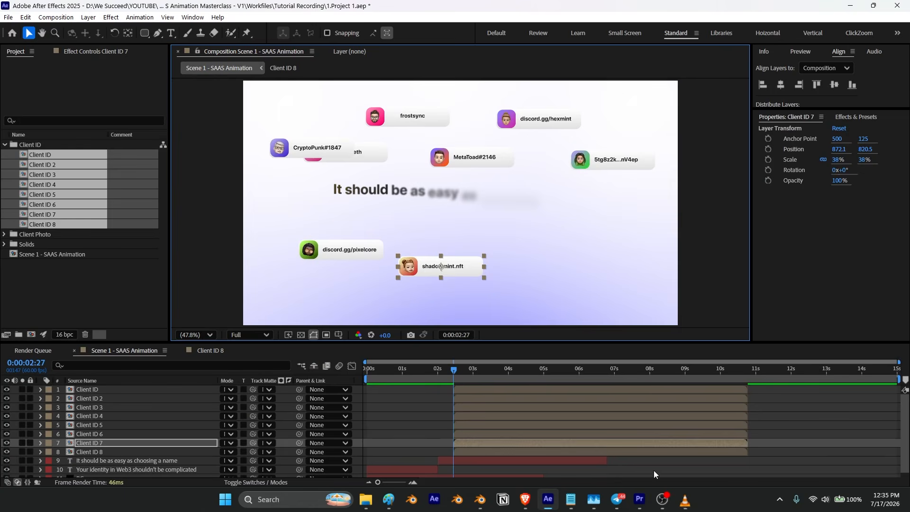
# Step: Place the cryptoInk.eth card at lower right and shift the three lower cards slightly left
pyautogui.click(86, 453)
pyautogui.moveTo(386, 156); pyautogui.dragTo(583, 257)
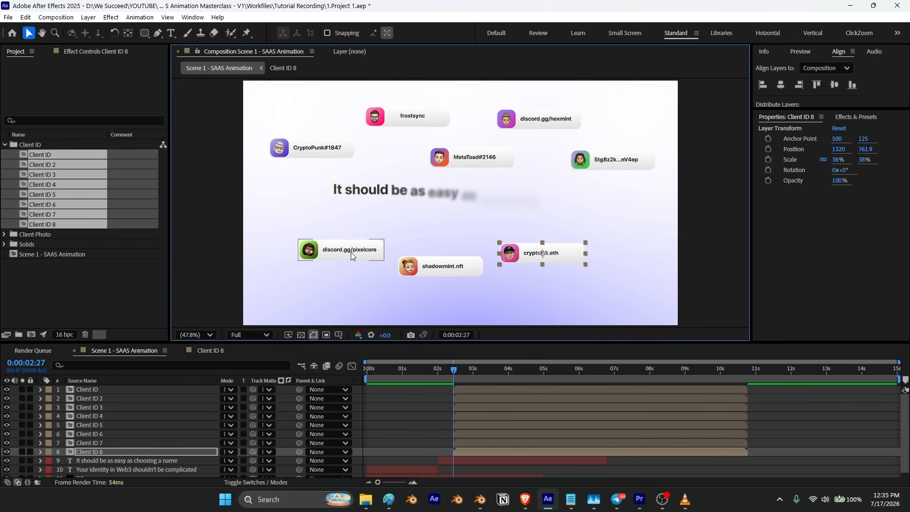
pyautogui.moveTo(350, 252); pyautogui.dragTo(333, 252)
pyautogui.moveTo(433, 273); pyautogui.dragTo(410, 278)
pyautogui.moveTo(541, 255); pyautogui.dragTo(519, 257)
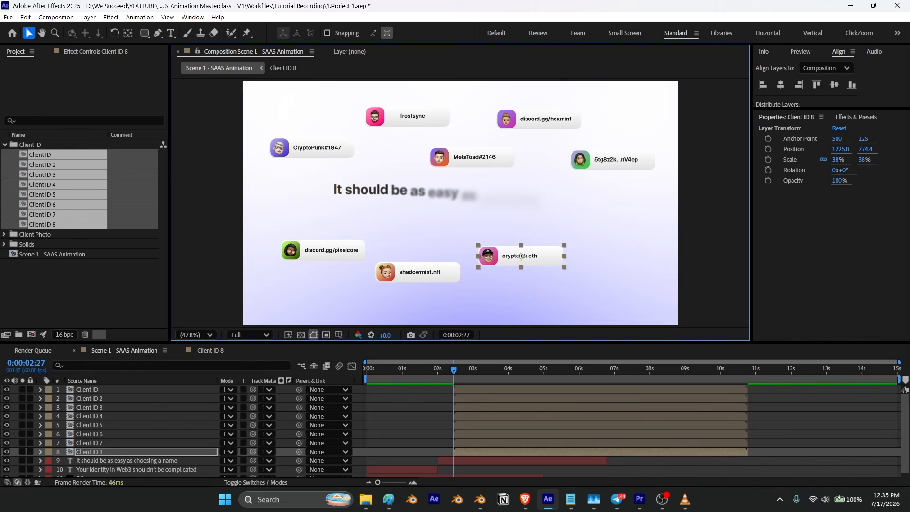
# Step: Open the new Client ID 9 composition and adjust its avatar background gradient colors
pyautogui.click(687, 504)
pyautogui.click(851, 6)
pyautogui.click(71, 296)
pyautogui.click(38, 225)
pyautogui.doubleClick(37, 235)
pyautogui.click(94, 408)
pyautogui.press('u')
pyautogui.click(239, 416)
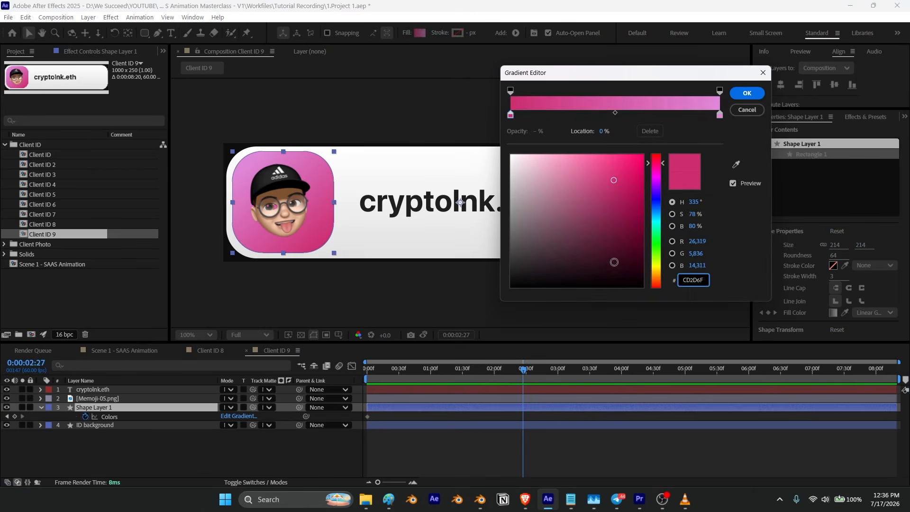
pyautogui.click(642, 248)
pyautogui.click(721, 112)
pyautogui.click(748, 92)
# Step: Replace Client ID 9's avatar photo with a different Memoji image
pyautogui.click(5, 145)
pyautogui.click(5, 155)
pyautogui.click(58, 235)
pyautogui.click(109, 399)
pyautogui.moveTo(56, 235); pyautogui.dragTo(123, 399)
pyautogui.click(144, 454)
# Step: Add the Client ID 9 composition to Scene 1
pyautogui.click(124, 351)
pyautogui.click(5, 155)
pyautogui.click(5, 144)
pyautogui.moveTo(41, 234); pyautogui.dragTo(105, 455)
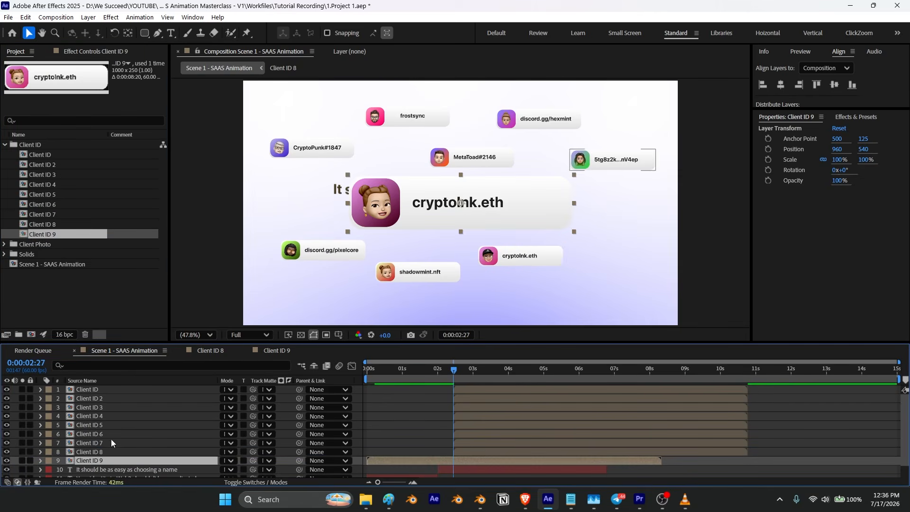
# Step: Set Client ID 9's scale to 38%
pyautogui.click(95, 451)
pyautogui.press('s')
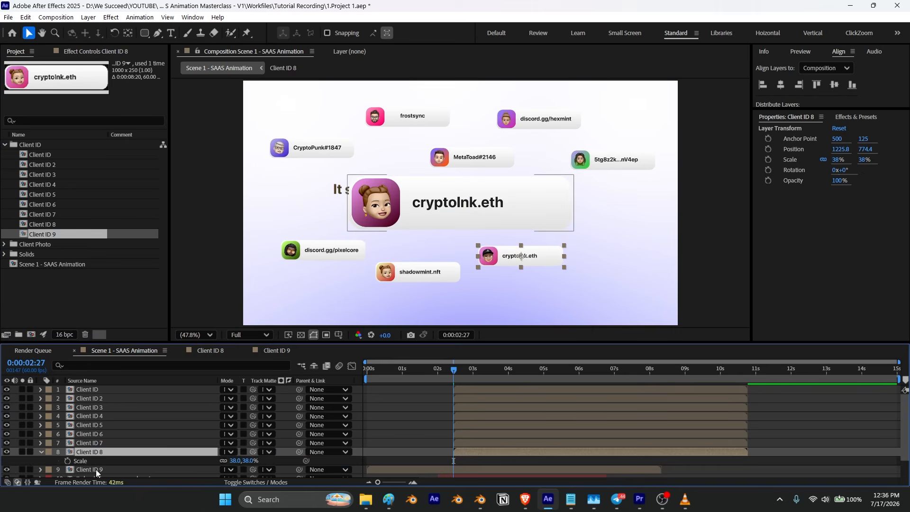
pyautogui.click(96, 470)
pyautogui.press('s')
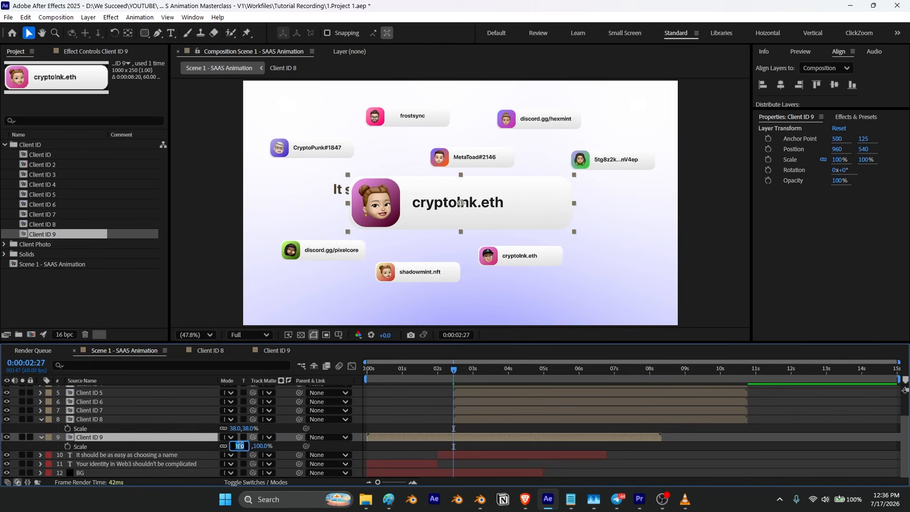
pyautogui.write('38')
pyautogui.press('Return')
# Step: Move the Client ID 9 card to the right of the headline and nudge the lower cards
pyautogui.moveTo(455, 207); pyautogui.dragTo(629, 237)
pyautogui.moveTo(528, 258); pyautogui.dragTo(535, 267)
pyautogui.moveTo(435, 271); pyautogui.dragTo(427, 276)
pyautogui.moveTo(351, 256); pyautogui.dragTo(340, 243)
pyautogui.moveTo(401, 279); pyautogui.dragTo(392, 277)
pyautogui.moveTo(548, 272); pyautogui.dragTo(535, 274)
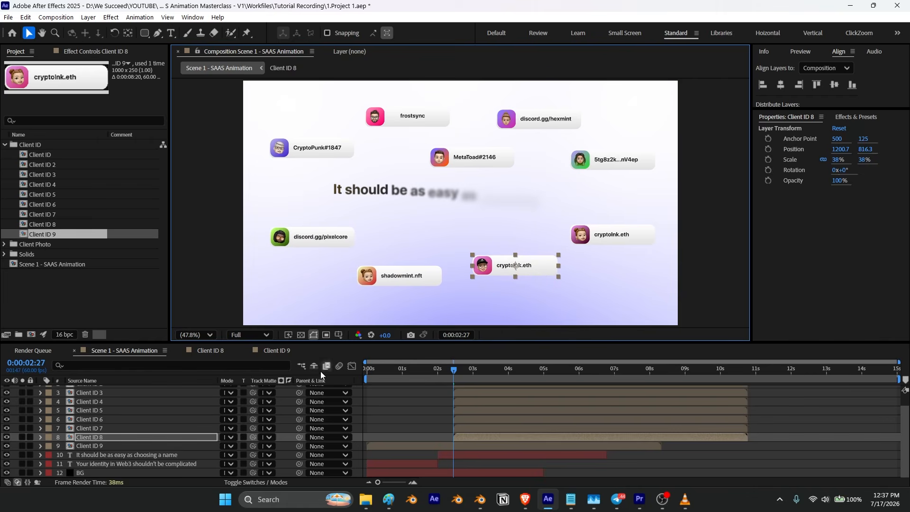
# Step: Keyframe the Client ID card's scale so it grows from 0% to 38% at its start
pyautogui.scroll(1, 86, 391)
pyautogui.click(87, 390)
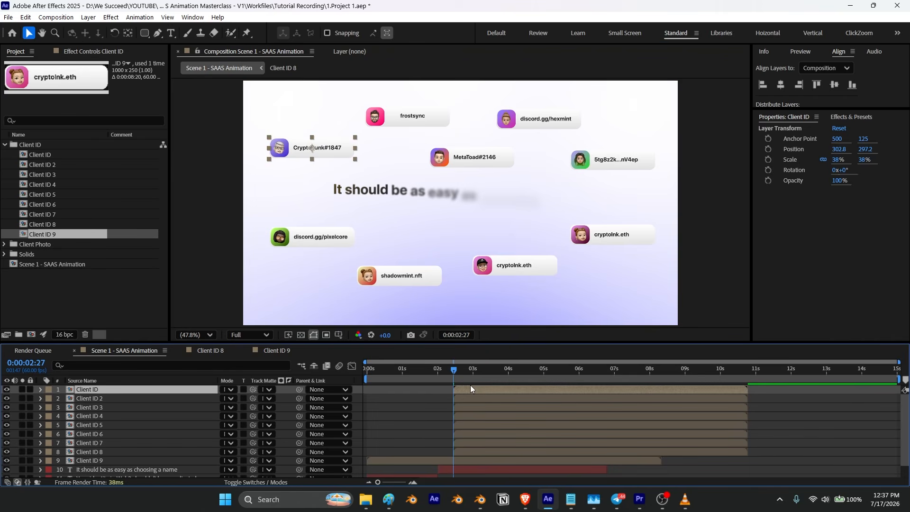
pyautogui.press('s')
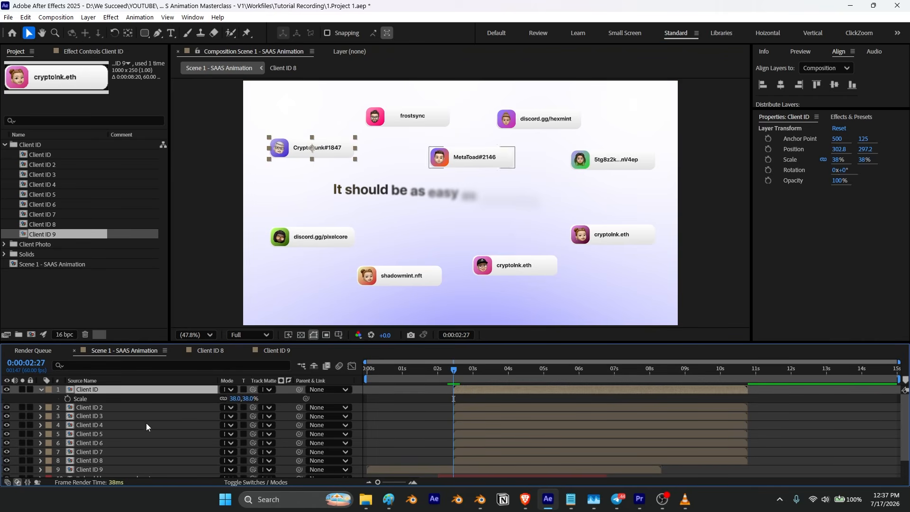
pyautogui.click(67, 399)
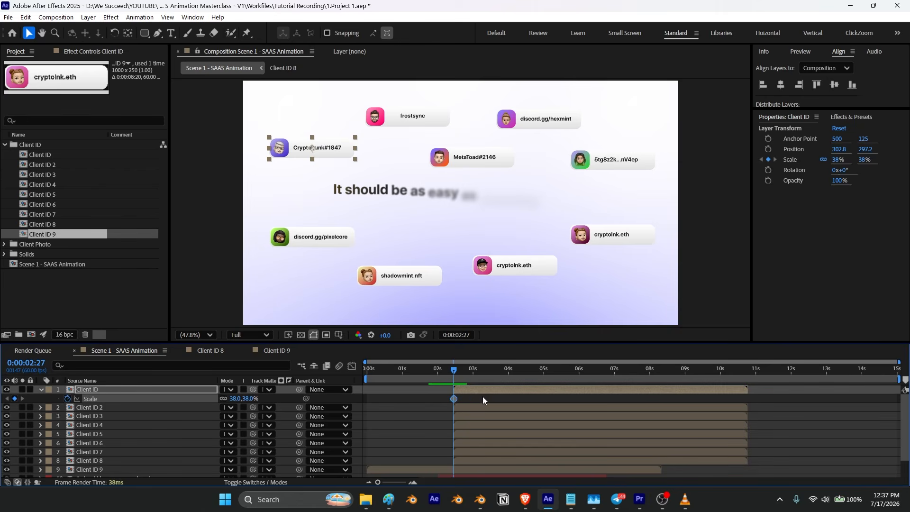
pyautogui.moveTo(457, 402); pyautogui.dragTo(462, 402)
pyautogui.press('Return')
# Step: Preview the card's scale-in animation
pyautogui.press('space')
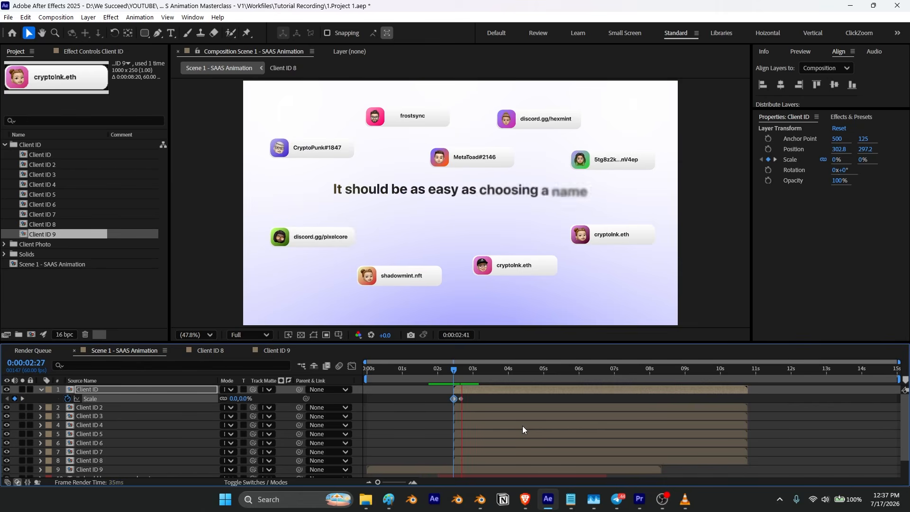
pyautogui.moveTo(483, 373); pyautogui.dragTo(448, 382)
pyautogui.press('space')
pyautogui.press('space')
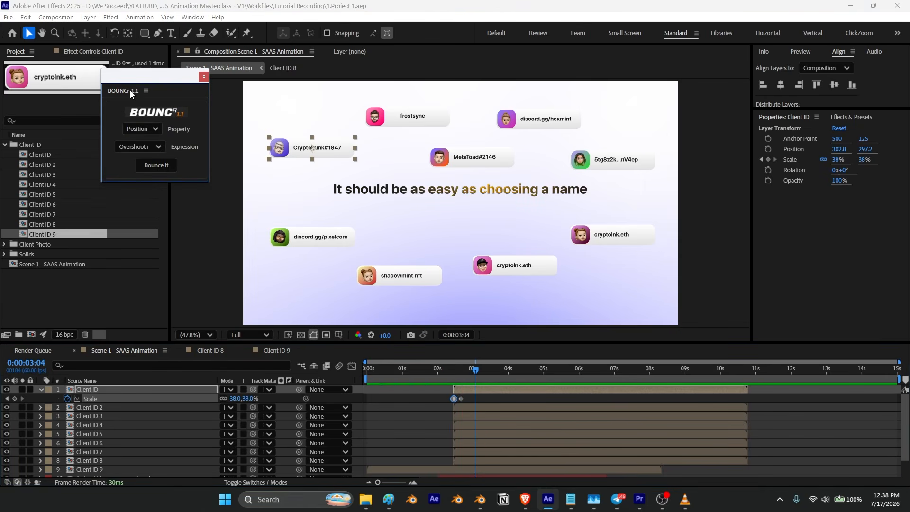
# Step: Dock the Bouncr panel into the workspace
pyautogui.moveTo(131, 94); pyautogui.dragTo(769, 56)
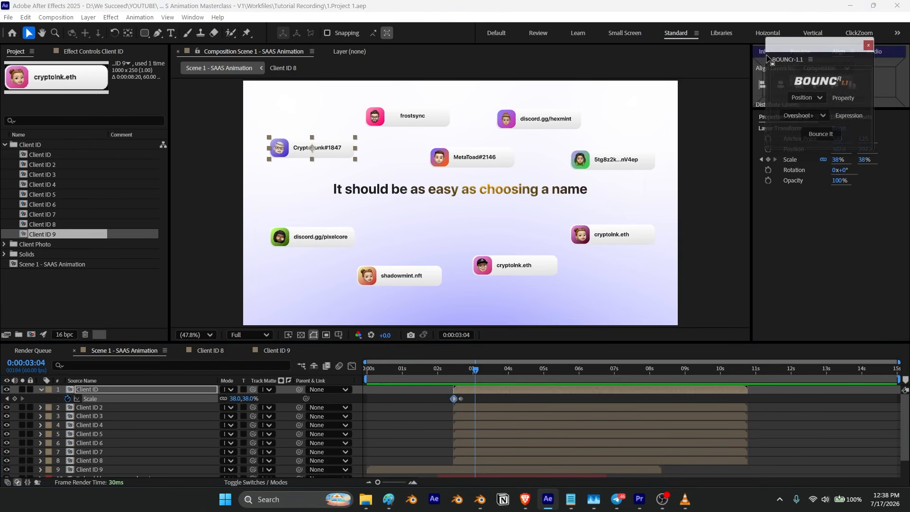
pyautogui.moveTo(816, 111); pyautogui.dragTo(823, 143)
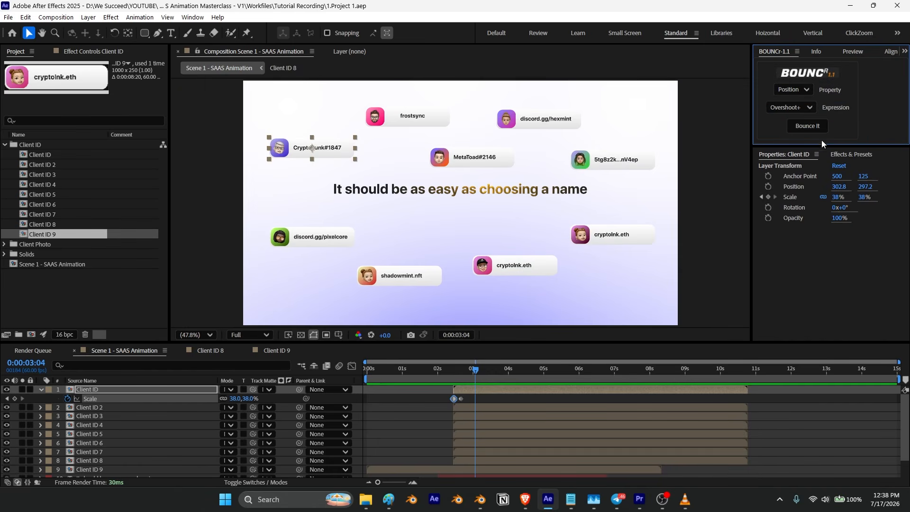
# Step: Select the Client ID scale keyframes, apply Bounce It, and switch the Bouncr property to Scale
pyautogui.moveTo(473, 398); pyautogui.dragTo(449, 402)
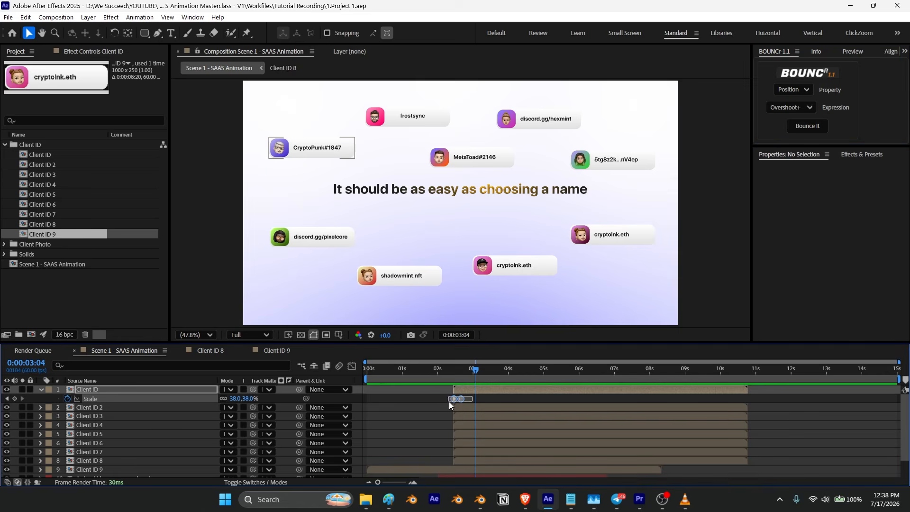
pyautogui.click(808, 125)
pyautogui.click(793, 89)
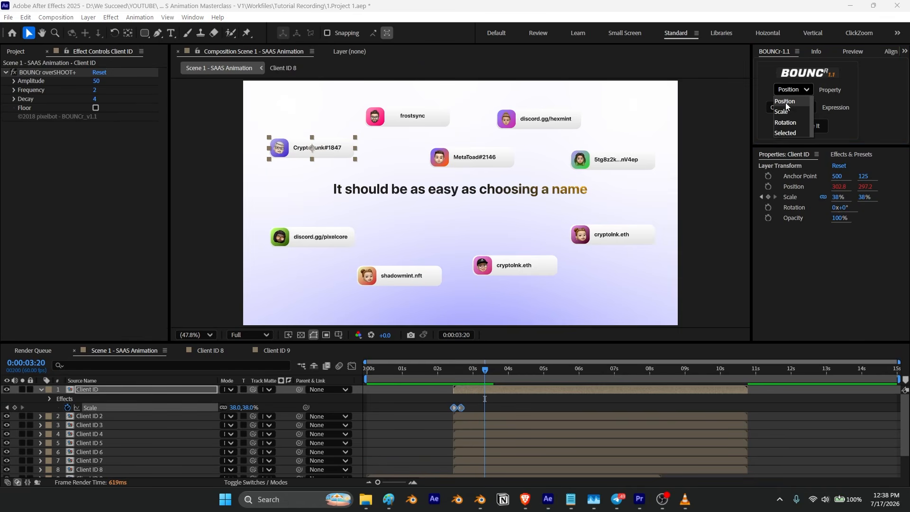
pyautogui.click(787, 113)
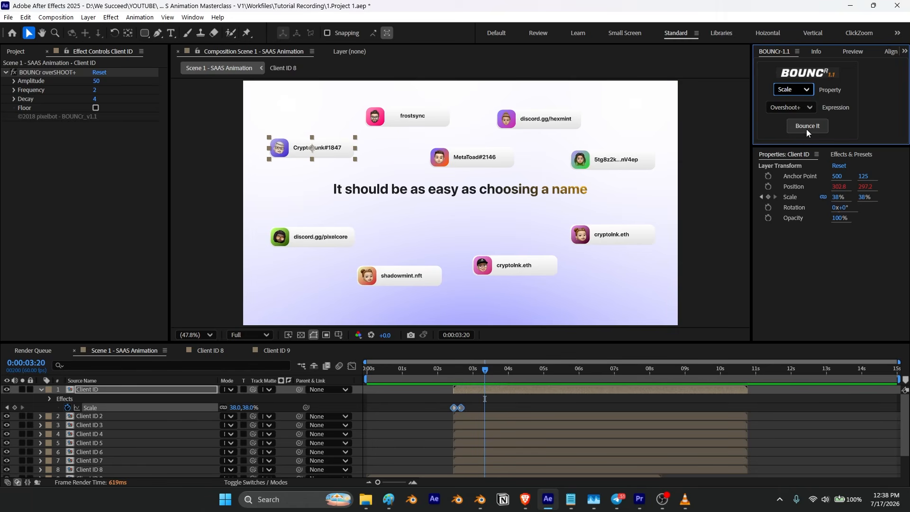
# Step: Apply Bounce It with the Scale property to the Client ID card's keyframes and preview the bounce
pyautogui.click(808, 128)
pyautogui.press('space')
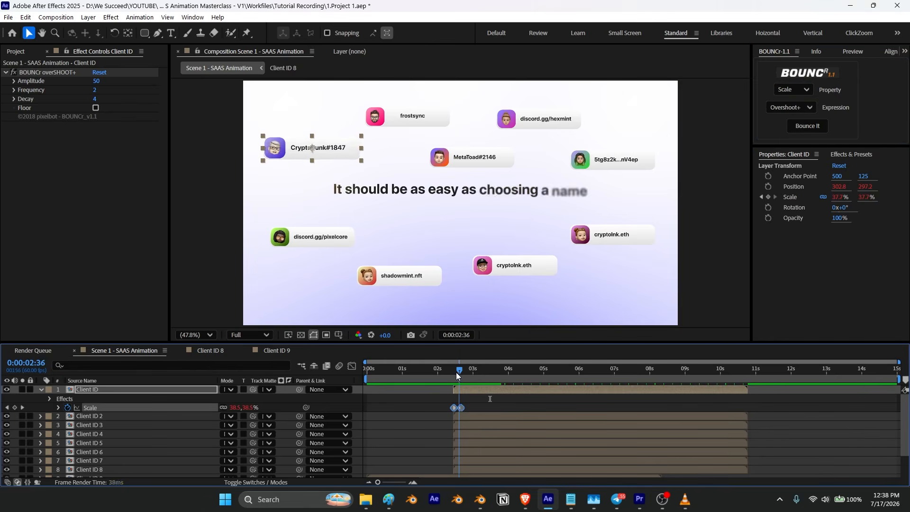
pyautogui.click(497, 371)
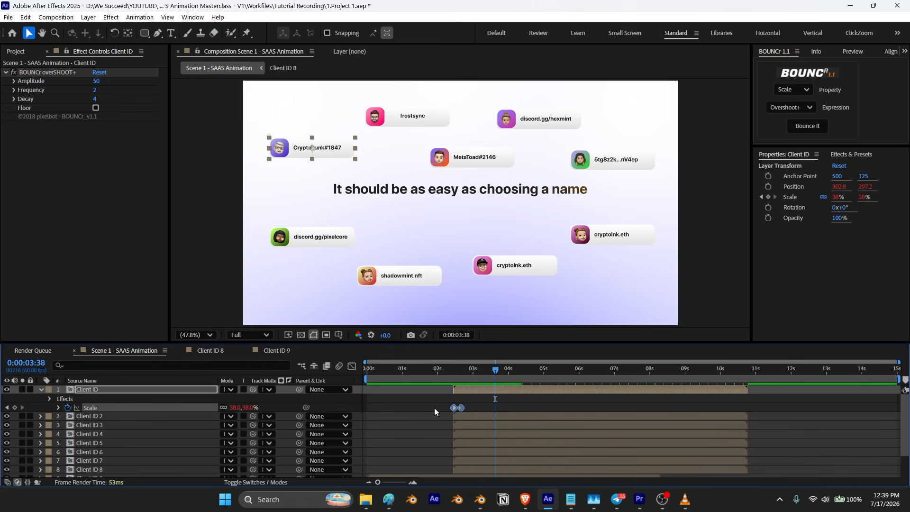
# Step: Paste the Client ID scale keyframes onto layers Client ID 2 through Client ID 9 at the first keyframe's time
pyautogui.click(7, 409)
pyautogui.click(8, 408)
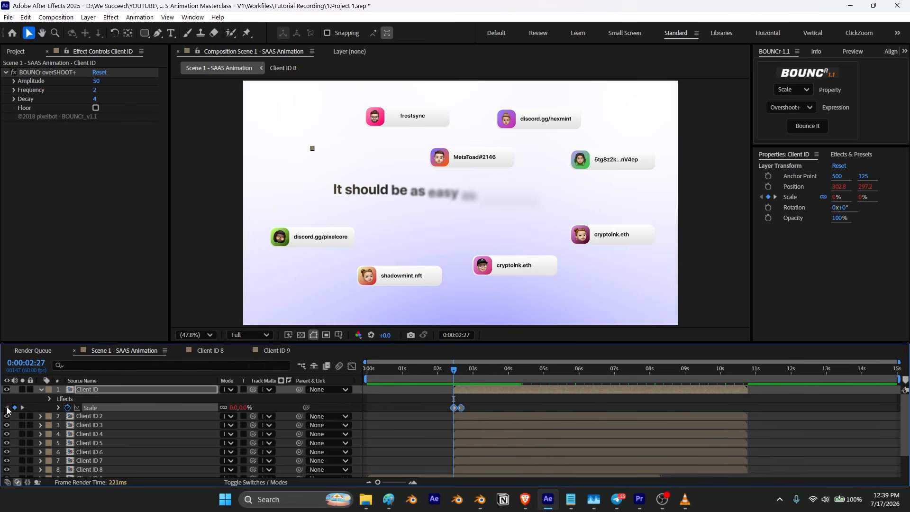
pyautogui.click(88, 416)
pyautogui.scroll(-3, 90, 420)
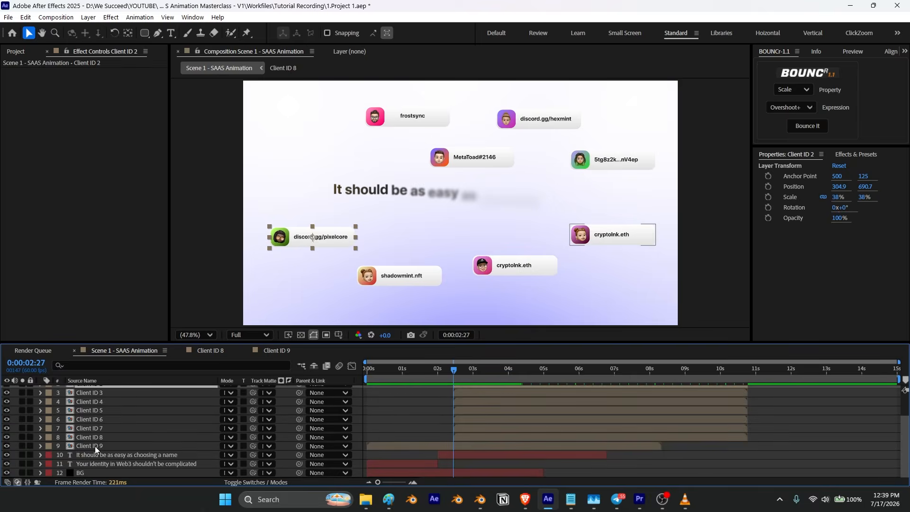
pyautogui.keyDown('shift'); pyautogui.click(95, 446); pyautogui.keyUp('shift')
pyautogui.hotkey('ctrl', 'v')
pyautogui.scroll(2, 461, 458)
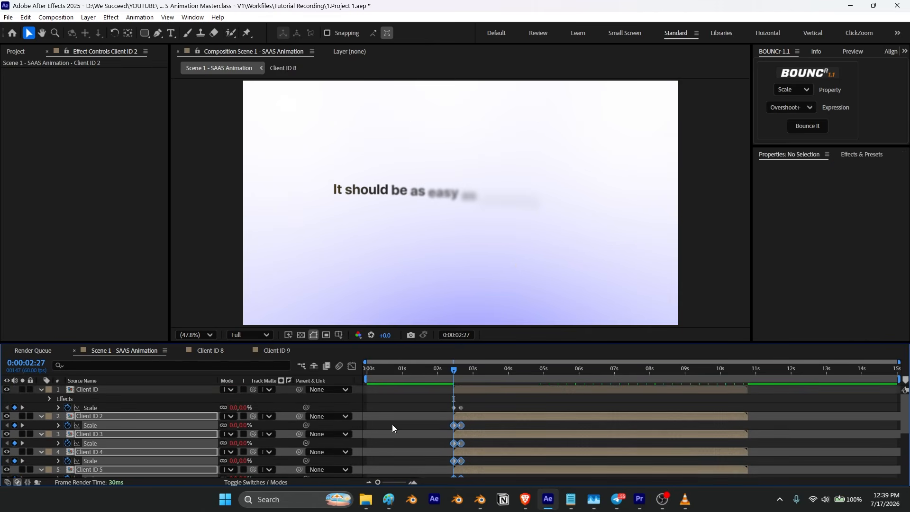
# Step: Select each pasted layer's scale keyframes in turn and apply Bounce It to Client ID 2 through Client ID 9
pyautogui.click(393, 428)
pyautogui.moveTo(477, 423); pyautogui.dragTo(427, 432)
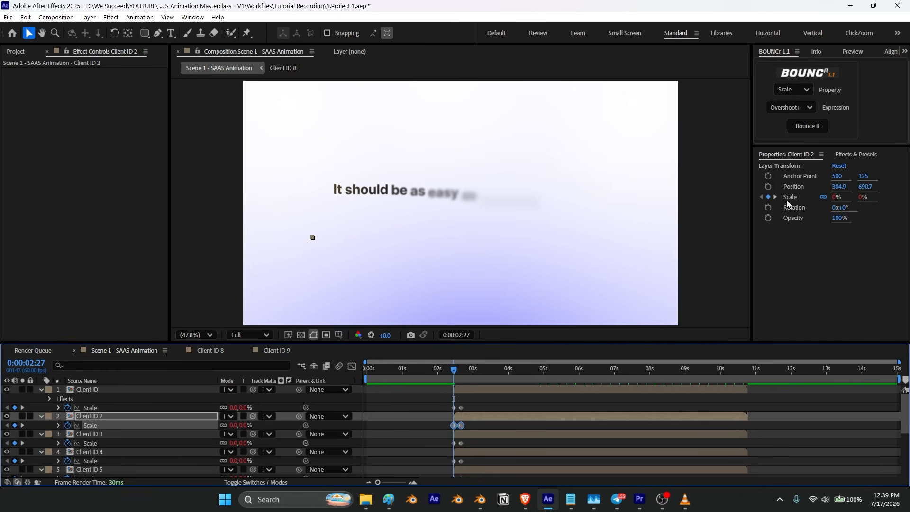
pyautogui.click(809, 127)
pyautogui.scroll(-3, 476, 429)
pyautogui.scroll(1, 478, 424)
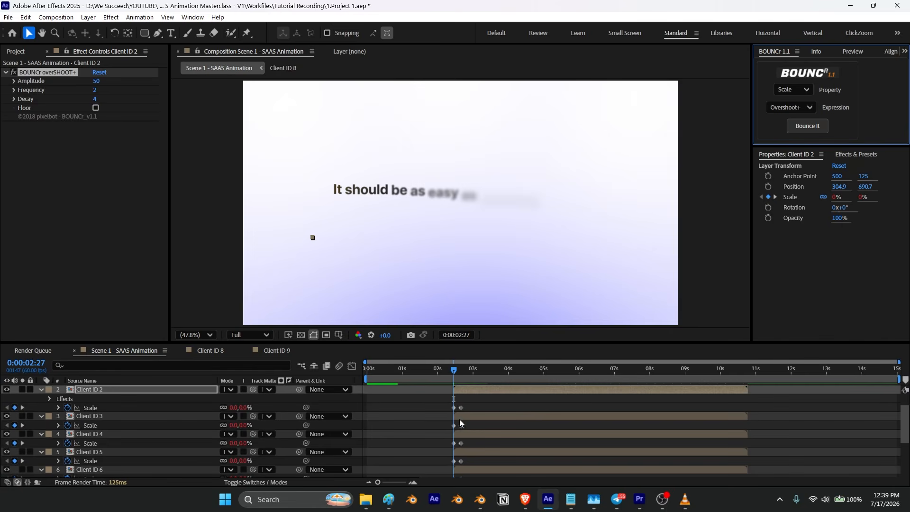
pyautogui.moveTo(468, 425); pyautogui.dragTo(445, 456)
pyautogui.click(808, 127)
pyautogui.scroll(-2, 475, 434)
pyautogui.scroll(2, 475, 436)
pyautogui.click(809, 127)
pyautogui.scroll(-2, 486, 453)
pyautogui.click(809, 126)
pyautogui.moveTo(470, 423); pyautogui.dragTo(445, 451)
pyautogui.scroll(-1, 475, 432)
pyautogui.click(812, 127)
pyautogui.scroll(-1, 474, 406)
pyautogui.click(804, 128)
pyautogui.scroll(-2, 472, 424)
pyautogui.click(809, 126)
pyautogui.click(809, 127)
# Step: Preview the bouncy scale-in of all nine Client ID cards
pyautogui.moveTo(454, 370); pyautogui.dragTo(446, 369)
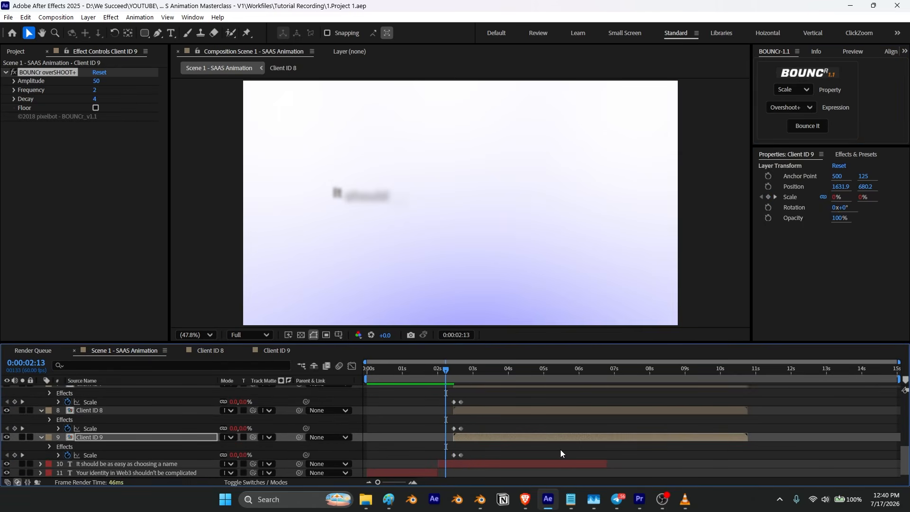
pyautogui.click(499, 426)
pyautogui.press('space')
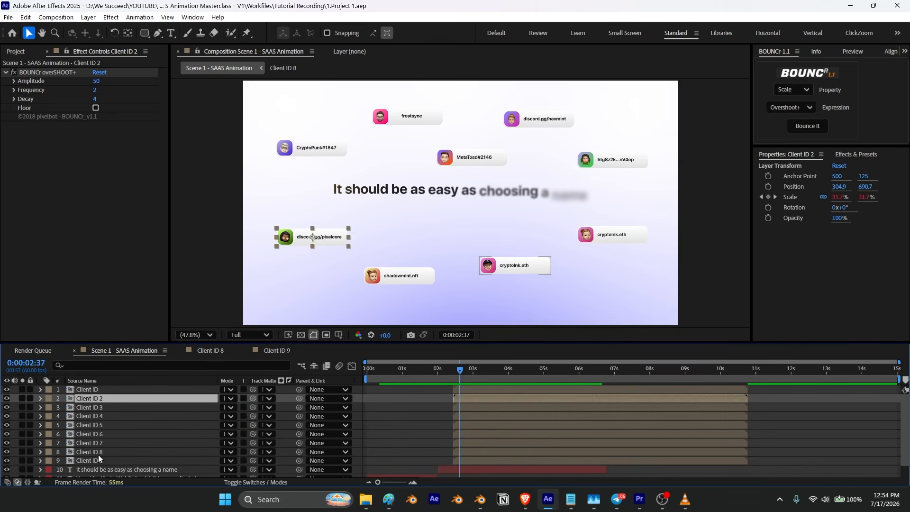
# Step: Stagger the in points of Client ID 2 through Client ID 9 so each card starts ten frames after the previous one
pyautogui.keyDown('shift'); pyautogui.click(142, 399); pyautogui.keyUp('shift')
pyautogui.press('[')
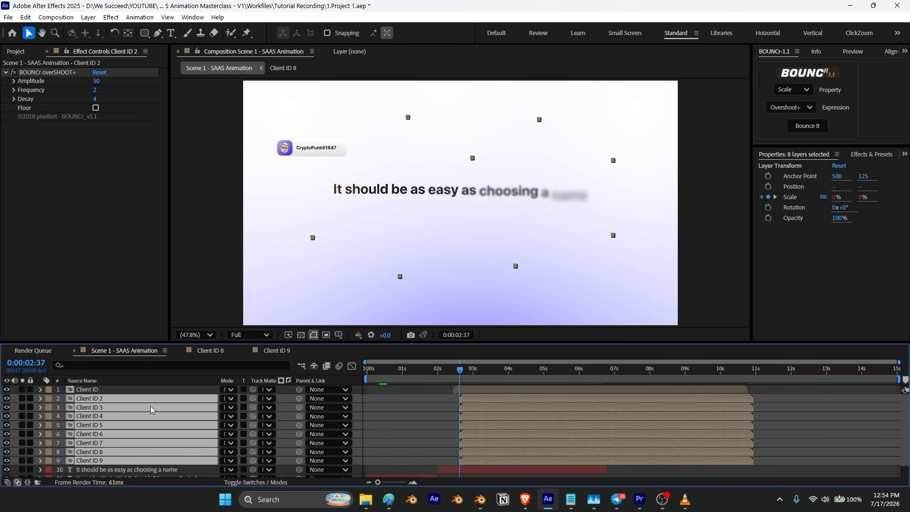
pyautogui.keyDown('ctrl'); pyautogui.click(156, 399); pyautogui.keyUp('ctrl')
pyautogui.hotkey('shift', 'pagedown')
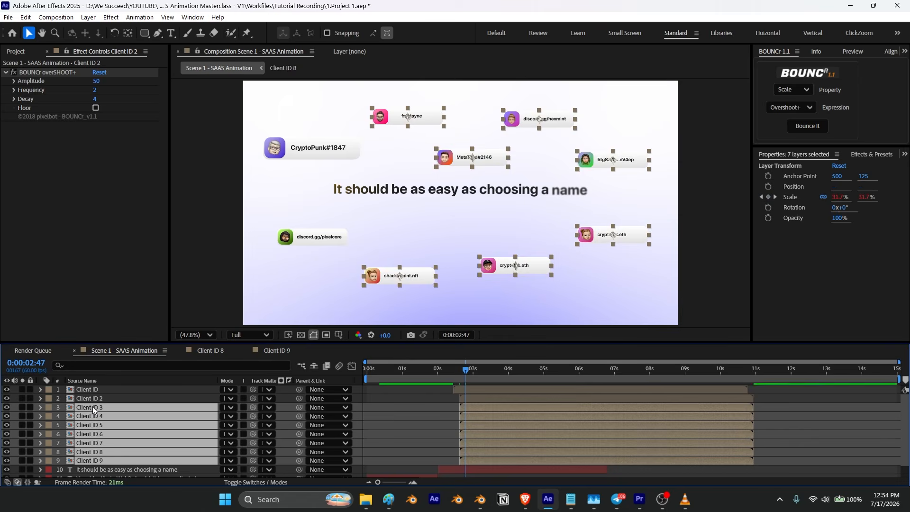
pyautogui.press('[')
pyautogui.keyDown('ctrl'); pyautogui.click(95, 410); pyautogui.keyUp('ctrl')
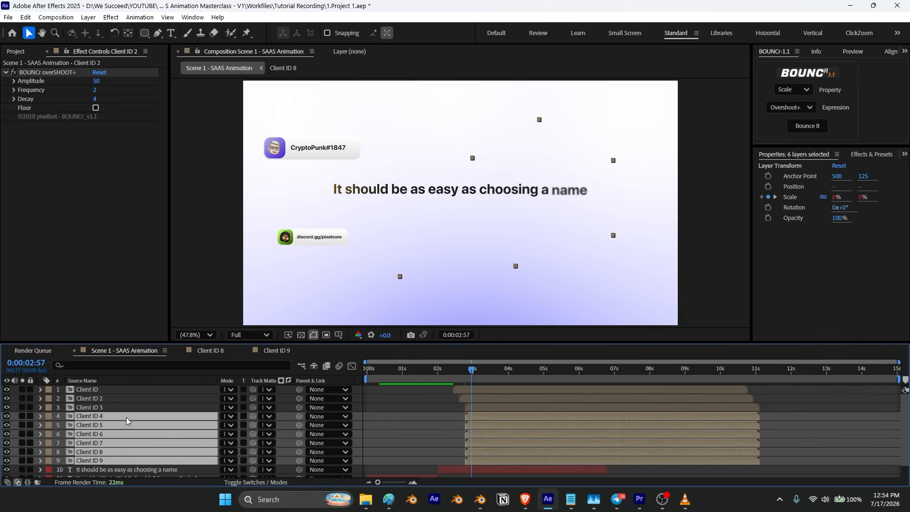
pyautogui.hotkey('shift', 'pagedown')
pyautogui.press('[')
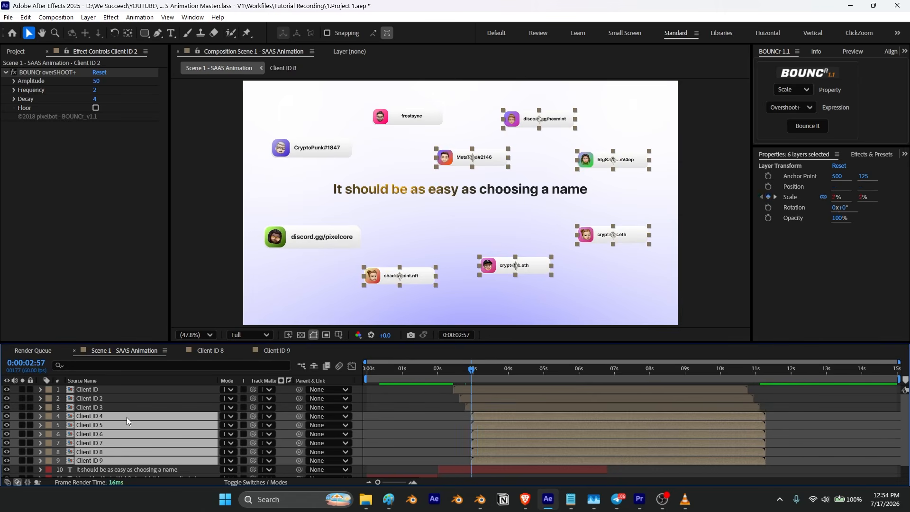
pyautogui.hotkey('shift', 'pagedown')
pyautogui.keyDown('ctrl'); pyautogui.click(127, 416); pyautogui.keyUp('ctrl')
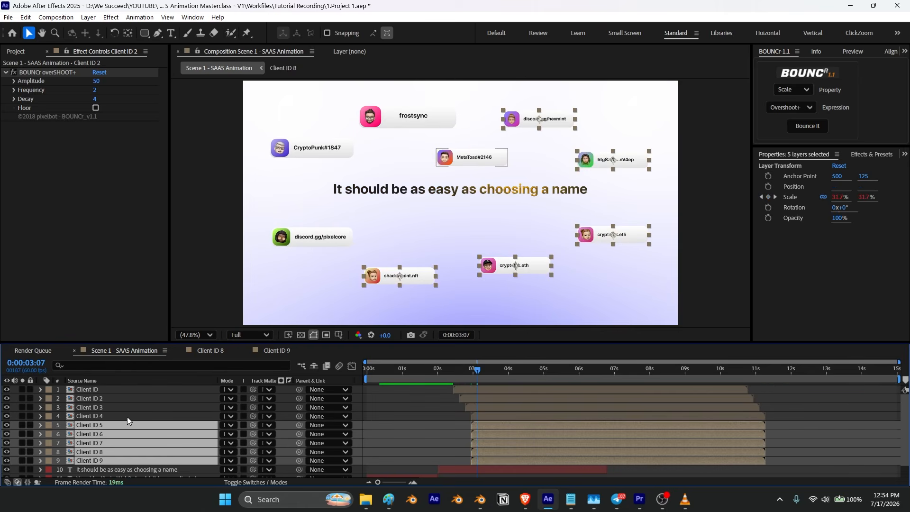
pyautogui.press('[')
pyautogui.keyDown('ctrl'); pyautogui.click(128, 422); pyautogui.keyUp('ctrl')
pyautogui.hotkey('shift', 'pagedown')
pyautogui.press('[')
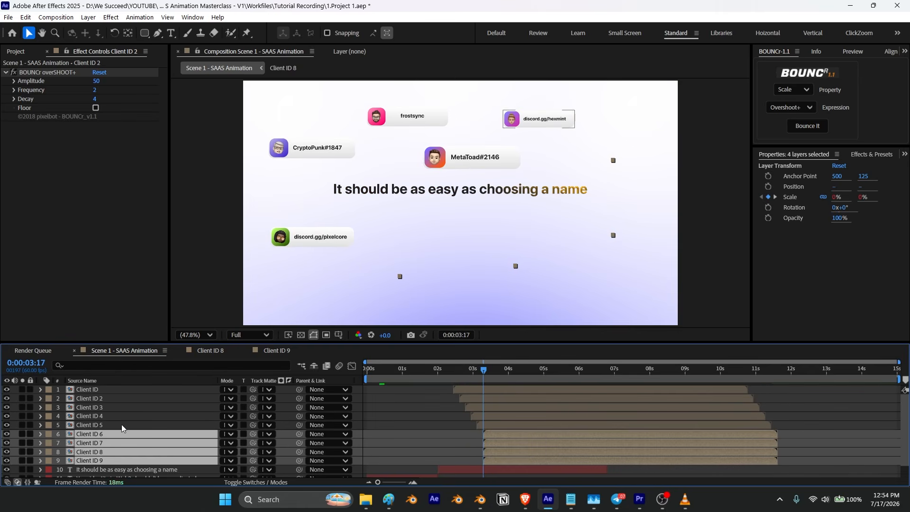
pyautogui.keyDown('ctrl'); pyautogui.click(104, 433); pyautogui.keyUp('ctrl')
pyautogui.hotkey('shift', 'pagedown')
pyautogui.press('[')
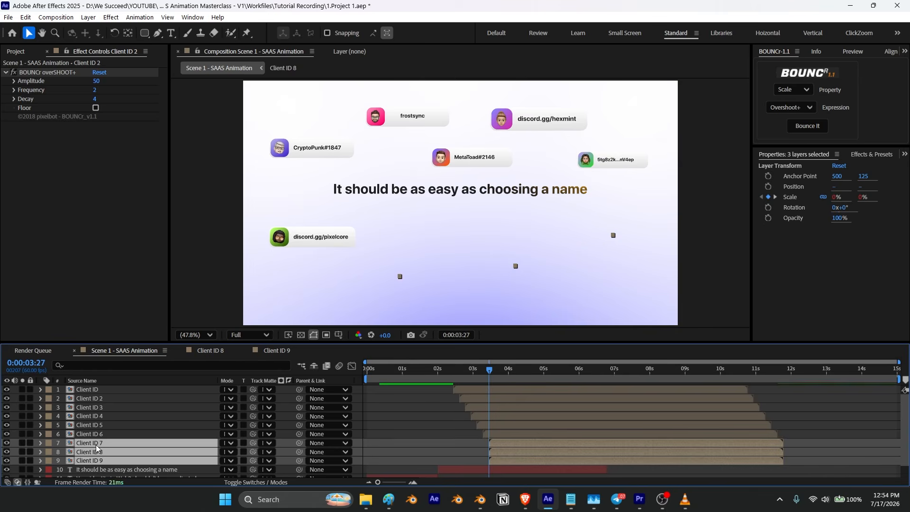
pyautogui.keyDown('ctrl'); pyautogui.click(96, 445); pyautogui.keyUp('ctrl')
pyautogui.hotkey('shift', 'pagedown')
pyautogui.press('[')
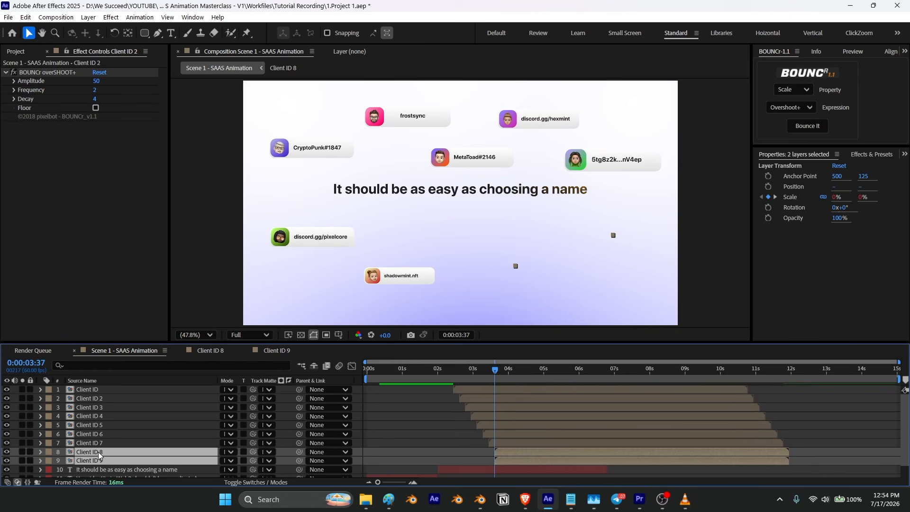
pyautogui.keyDown('ctrl'); pyautogui.click(98, 452); pyautogui.keyUp('ctrl')
pyautogui.hotkey('shift', 'pagedown')
pyautogui.press('[')
# Step: Preview the staggered card animations from the beginning
pyautogui.press('space')
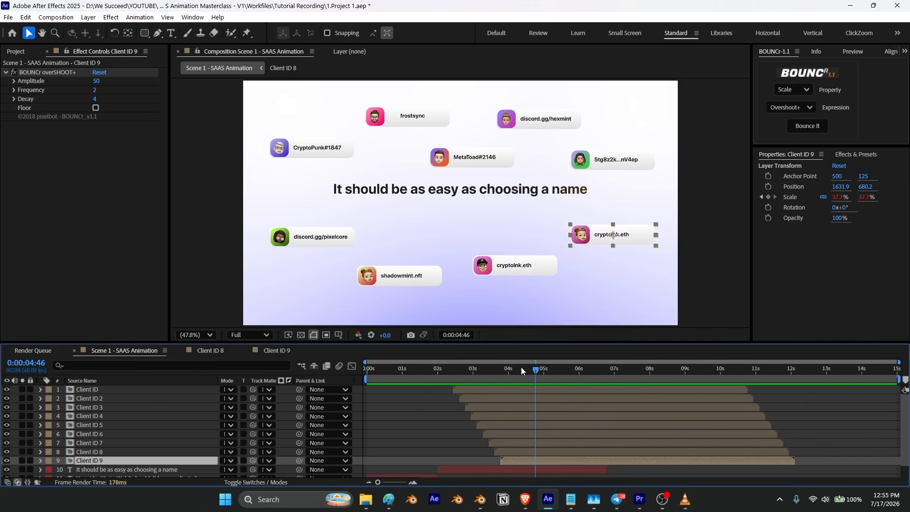
pyautogui.click(408, 373)
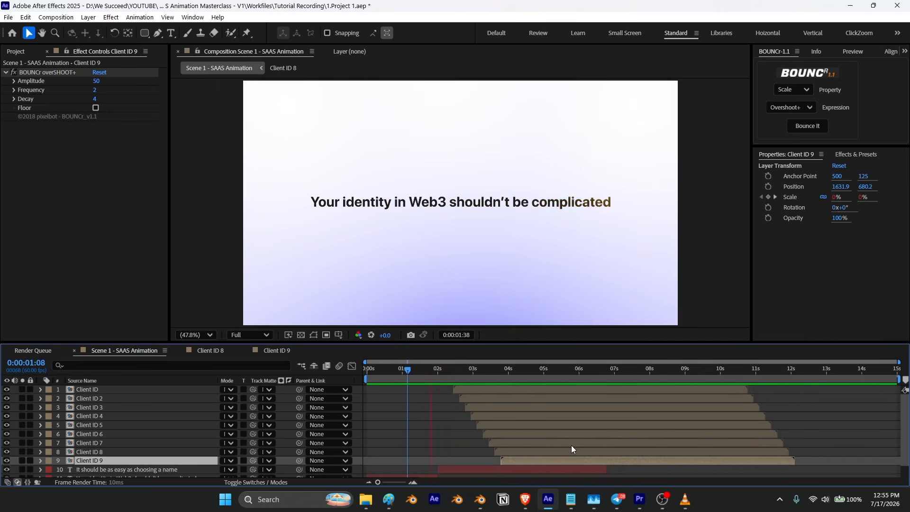
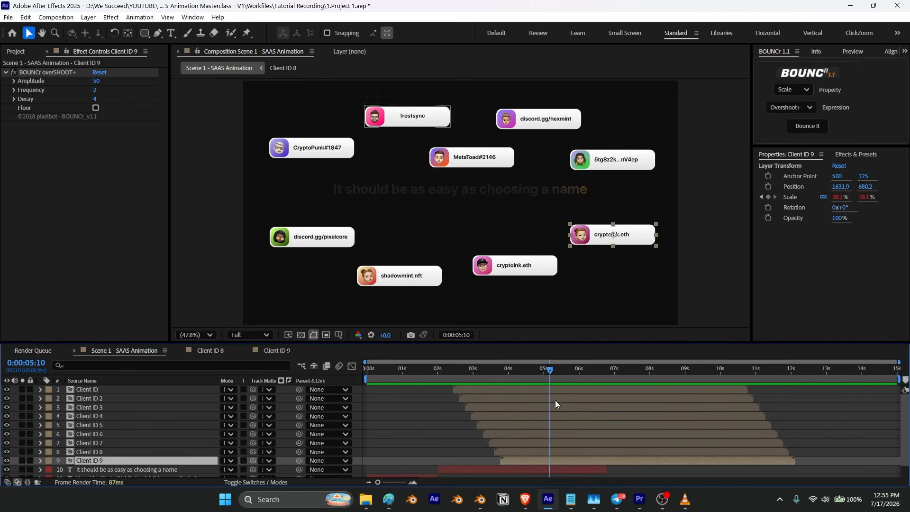
# Step: Extend the BG layer so it lasts to the end of the composition
pyautogui.scroll(-2, 540, 440)
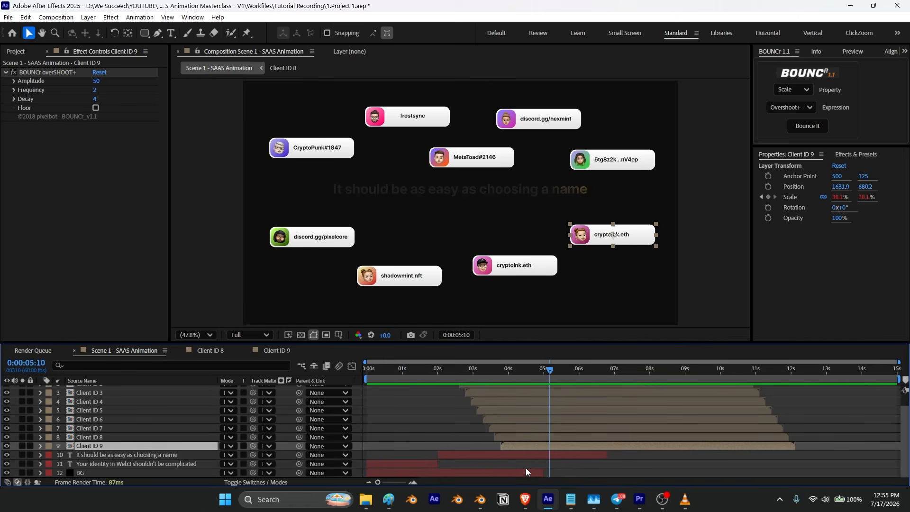
pyautogui.click(422, 474)
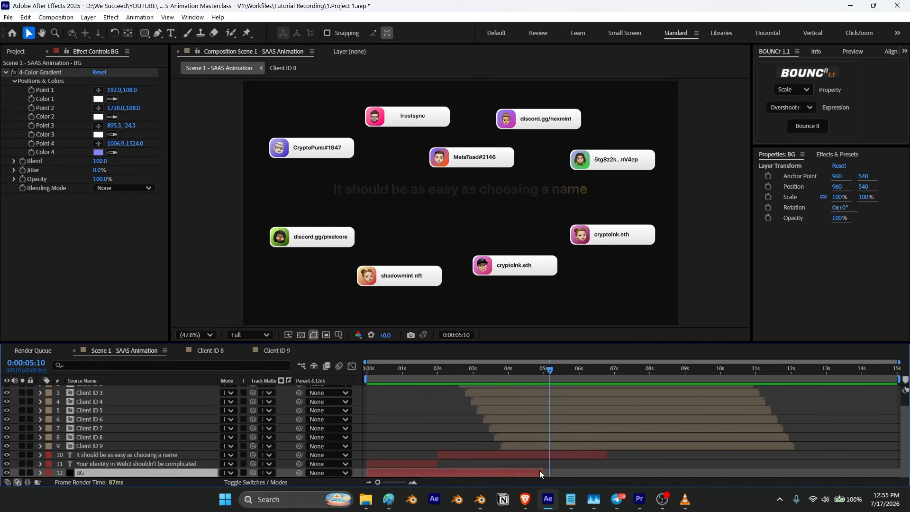
pyautogui.moveTo(548, 471); pyautogui.dragTo(758, 471)
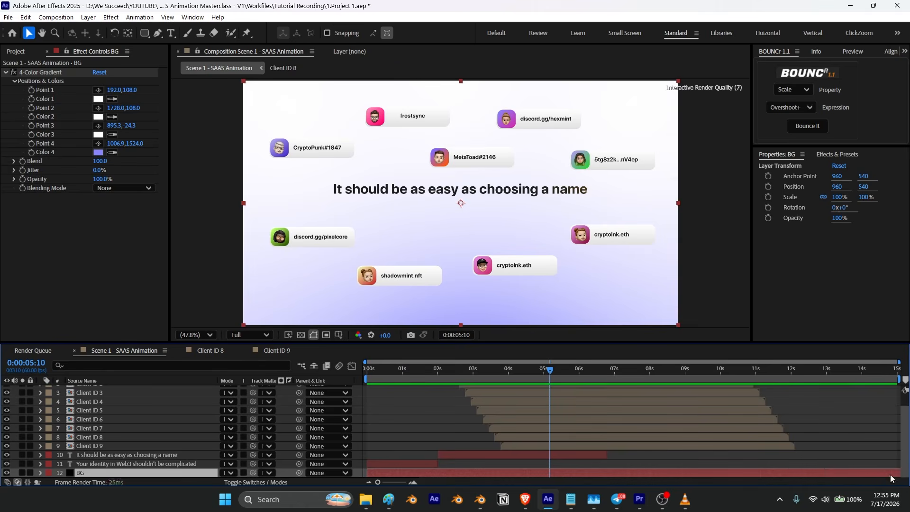
# Step: Preview the full animation from the start with the extended background
pyautogui.moveTo(547, 369); pyautogui.dragTo(368, 405)
pyautogui.press('space')
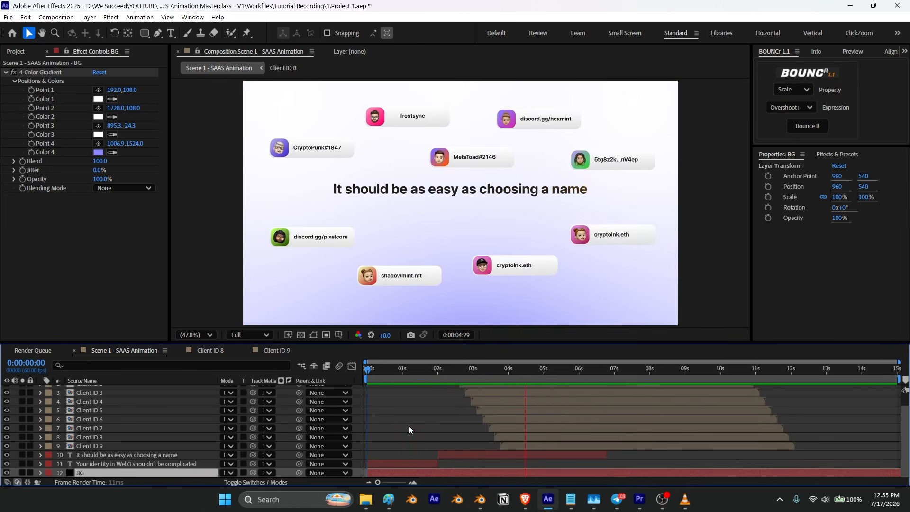
pyautogui.press('space')
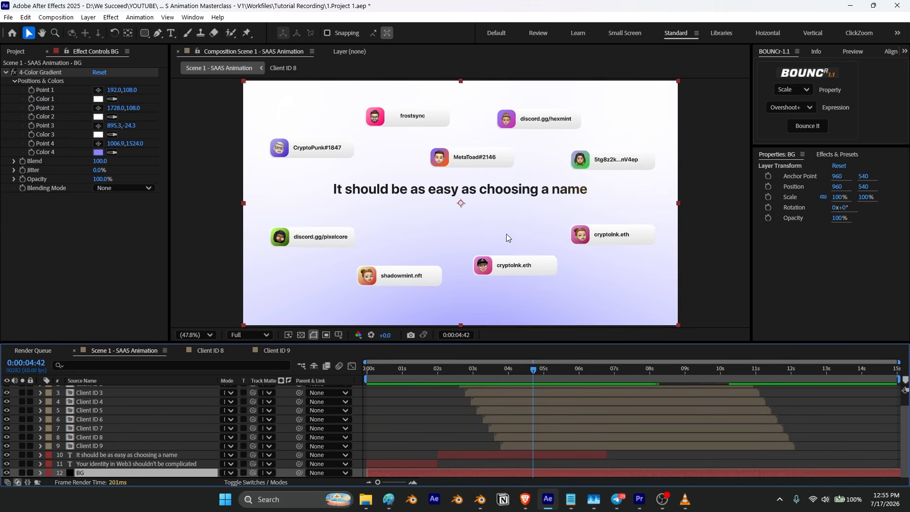
# Step: Switch to VLC and examine the reference video's data box card
pyautogui.scroll(2, 517, 430)
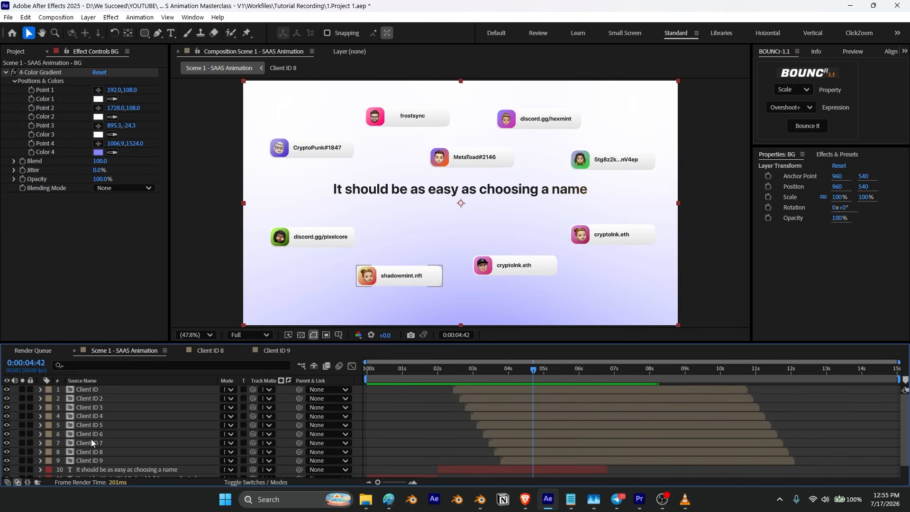
pyautogui.click(685, 499)
pyautogui.click(352, 445)
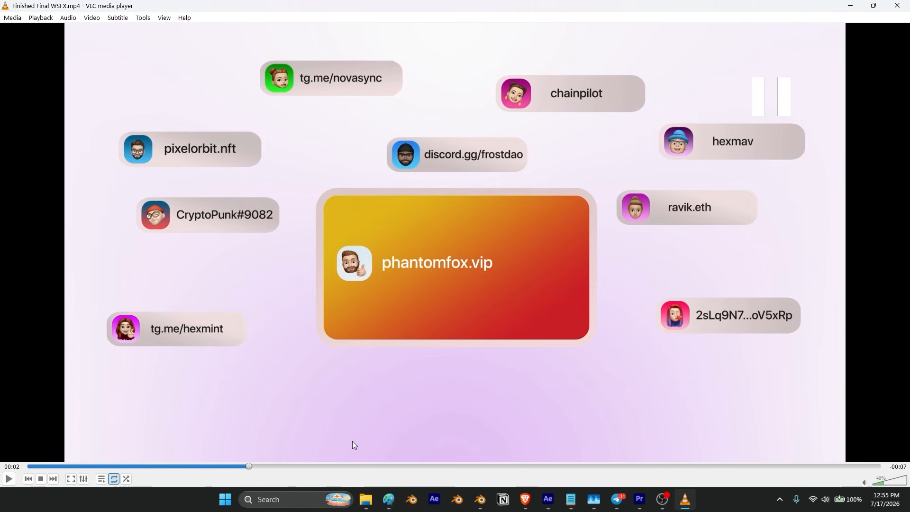
pyautogui.moveTo(246, 468); pyautogui.dragTo(244, 467)
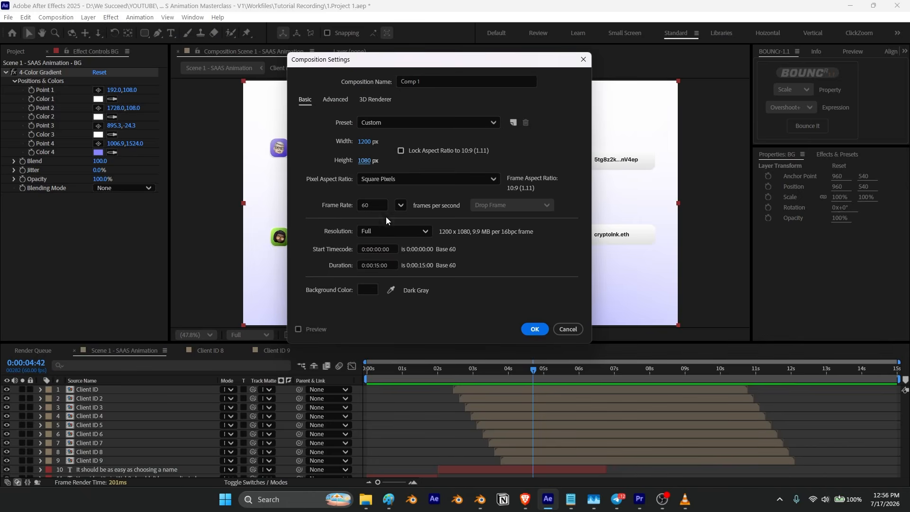
# Step: Create the new composition at 1200 x 650 px
pyautogui.write('650')
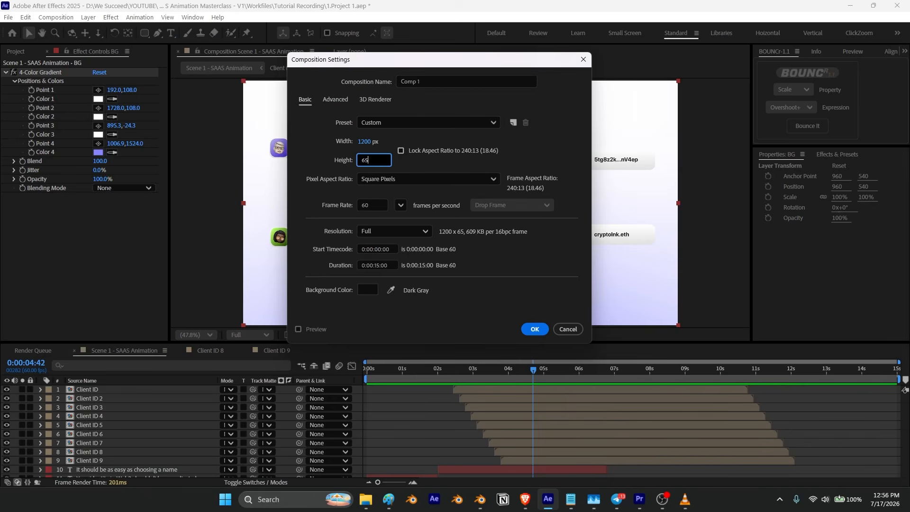
pyautogui.click(535, 329)
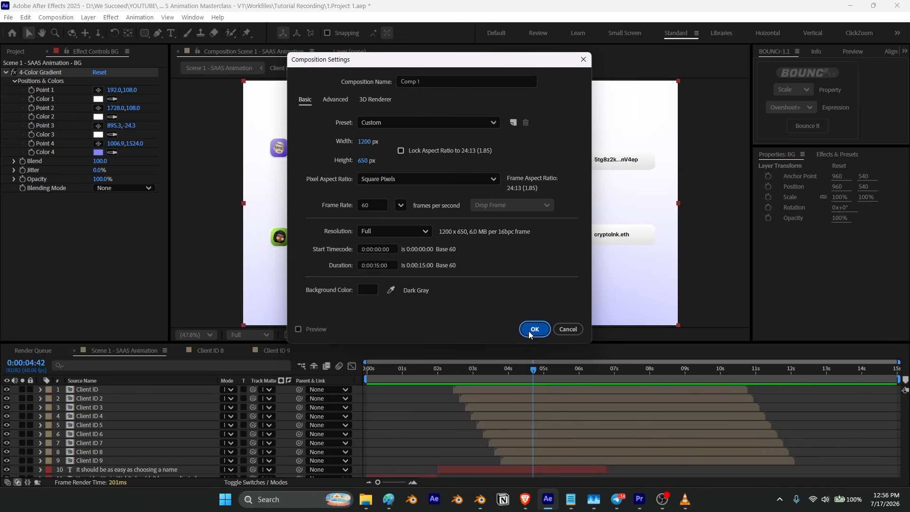
# Step: Draw a rounded rectangle about 1102 x 584 px filling most of the new composition
pyautogui.click(145, 33)
pyautogui.moveTo(333, 134); pyautogui.dragTo(594, 273)
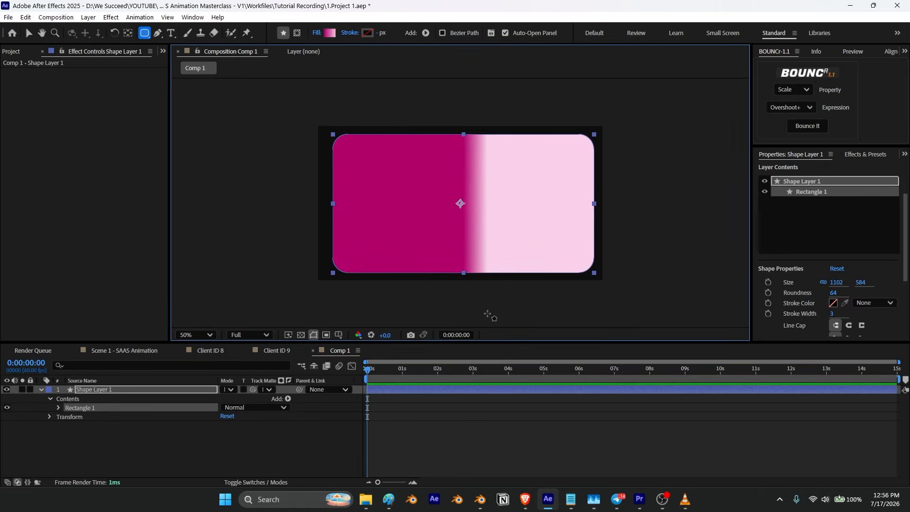
pyautogui.click(301, 336)
pyautogui.press('v')
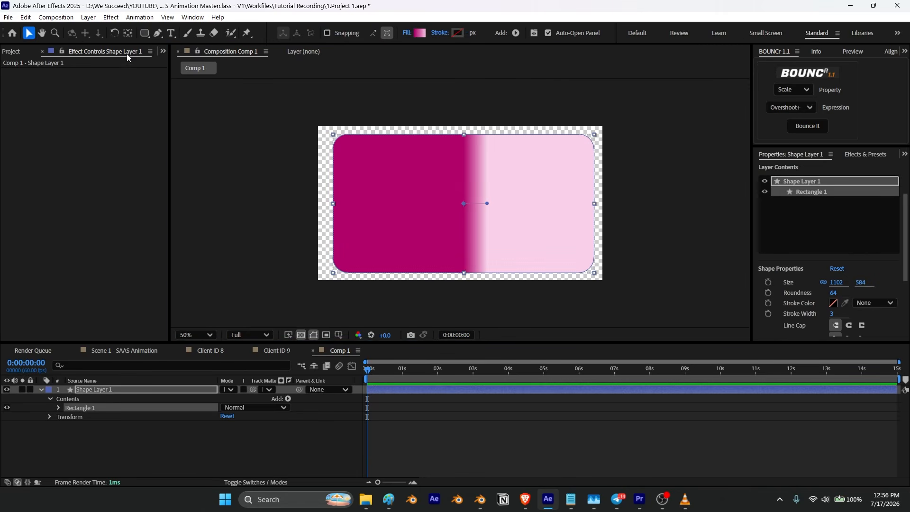
# Step: Center the rectangle horizontally in the composition
pyautogui.click(128, 34)
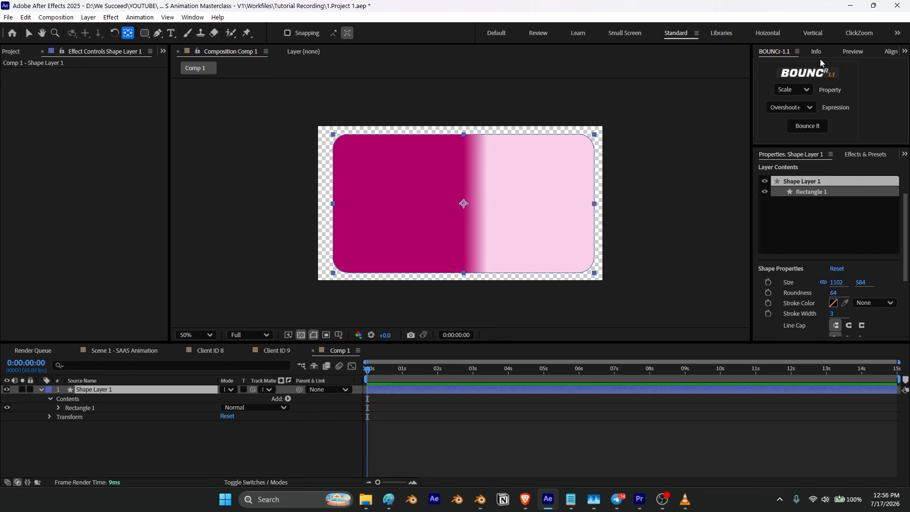
pyautogui.click(884, 51)
pyautogui.click(781, 84)
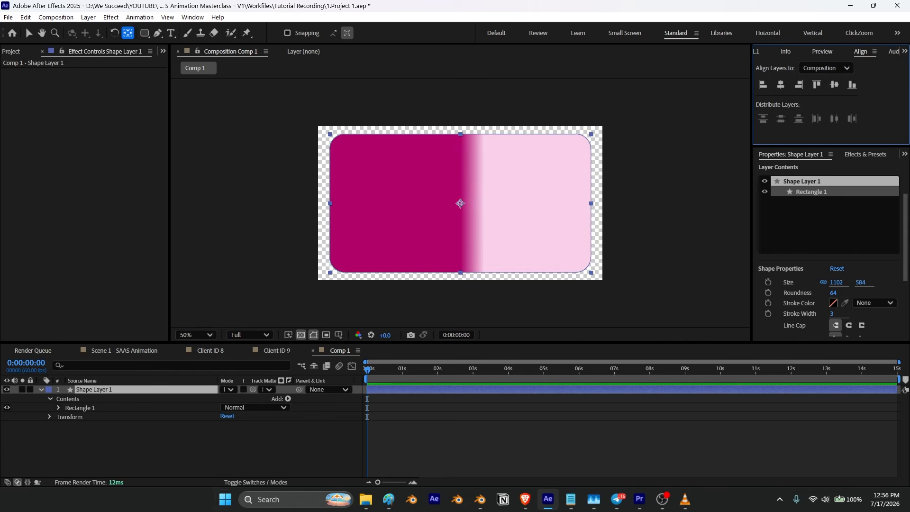
# Step: Reveal the rectangle's gradient fill colors and open the gradient editor
pyautogui.click(217, 447)
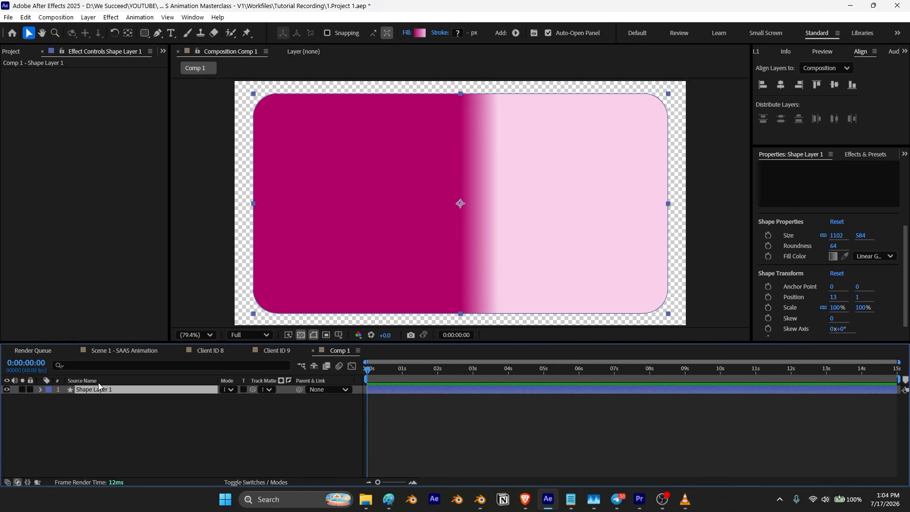
pyautogui.click(41, 391)
pyautogui.click(69, 428)
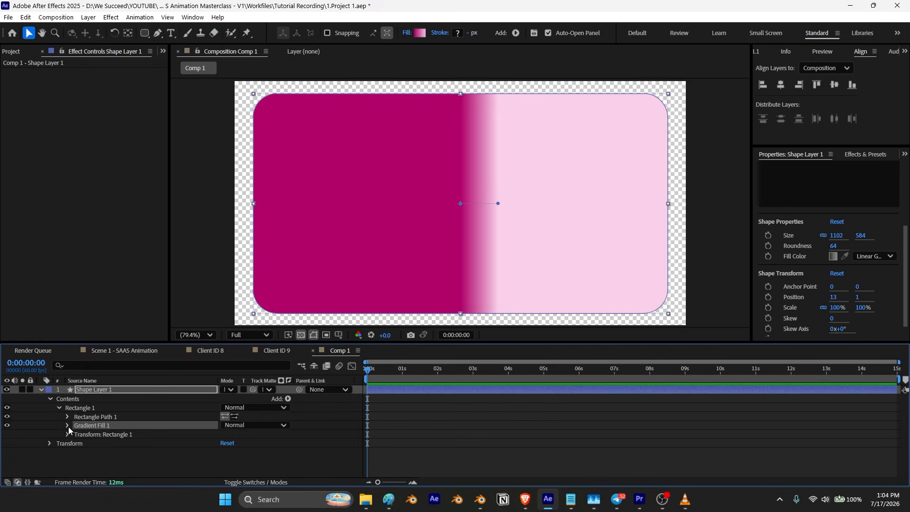
pyautogui.click(66, 426)
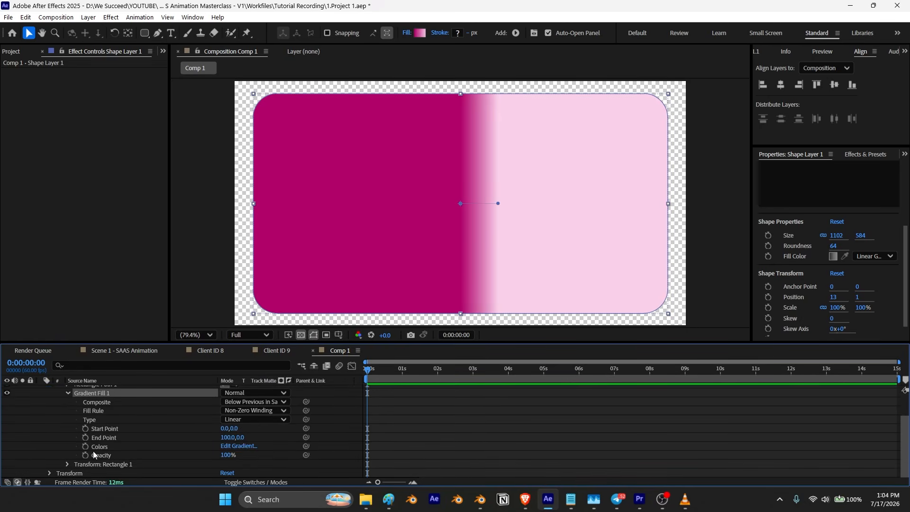
pyautogui.scroll(3, 92, 396)
pyautogui.click(95, 390)
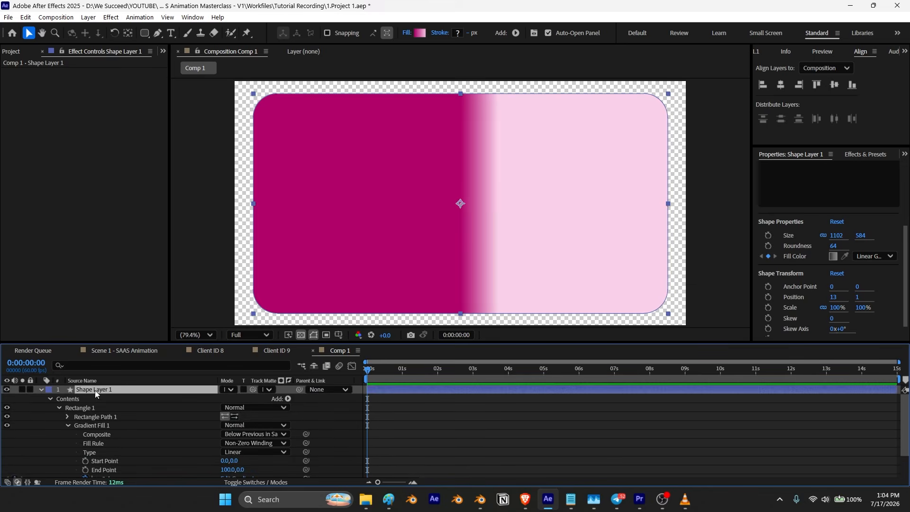
pyautogui.press('u')
pyautogui.click(250, 399)
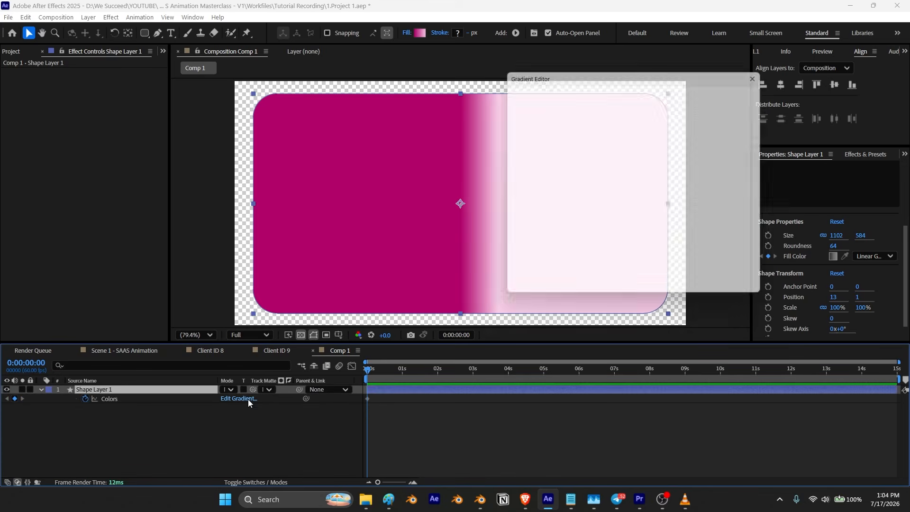
# Step: Set the gradient's right color stop to #C81F26
pyautogui.moveTo(586, 88); pyautogui.dragTo(101, 59)
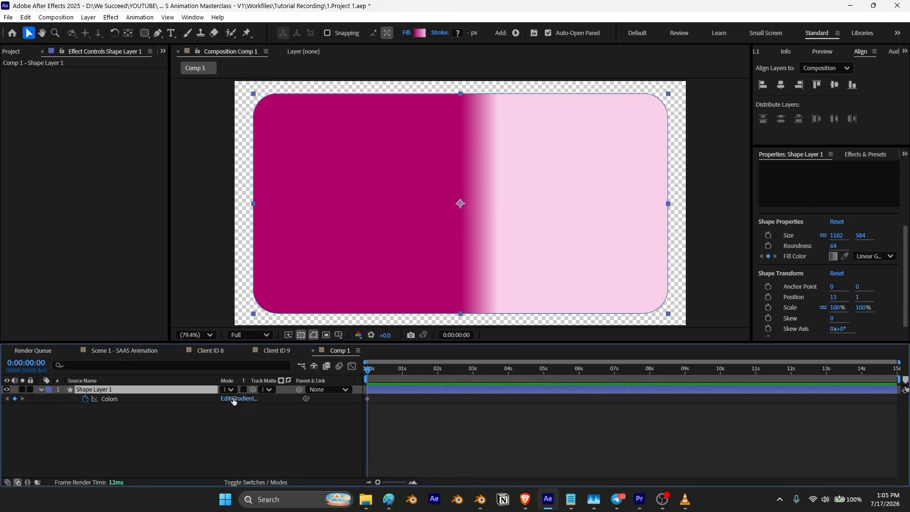
pyautogui.click(235, 399)
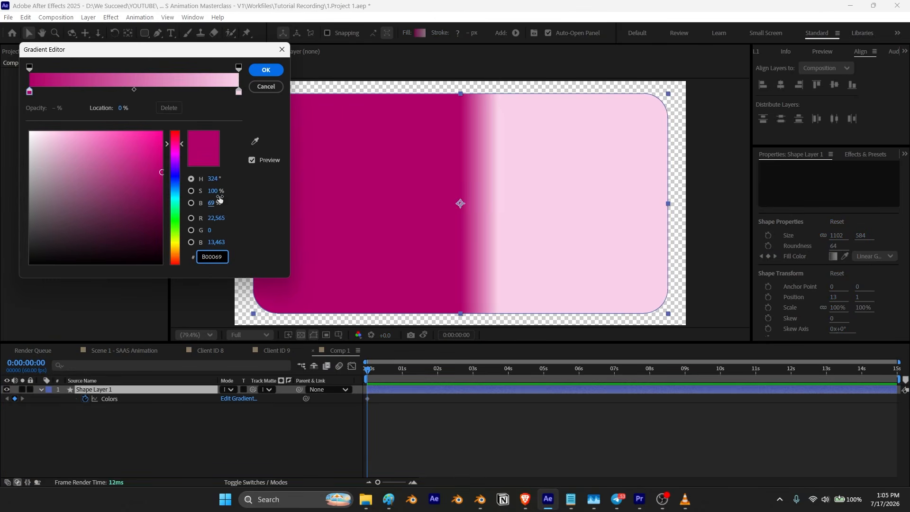
pyautogui.click(239, 92)
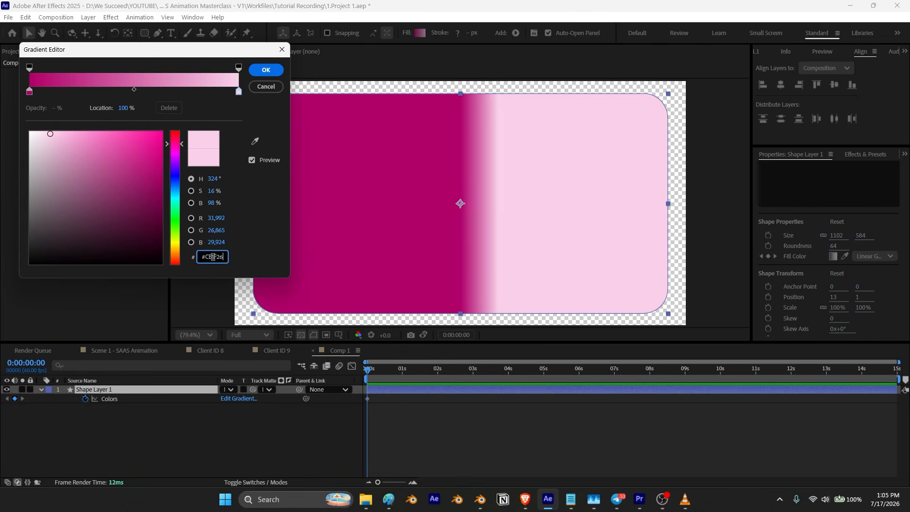
pyautogui.press('Return')
# Step: Copy #E0B51B from the notes file and set it as the gradient's left color stop
pyautogui.click(30, 91)
pyautogui.moveTo(593, 496)
pyautogui.click(557, 434)
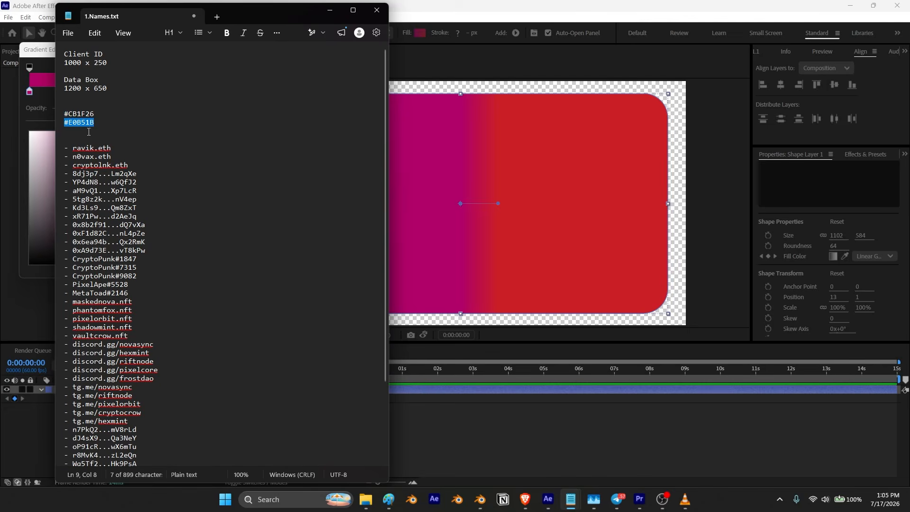
pyautogui.click(330, 10)
pyautogui.click(216, 257)
pyautogui.write('E0B51B')
pyautogui.press('Return')
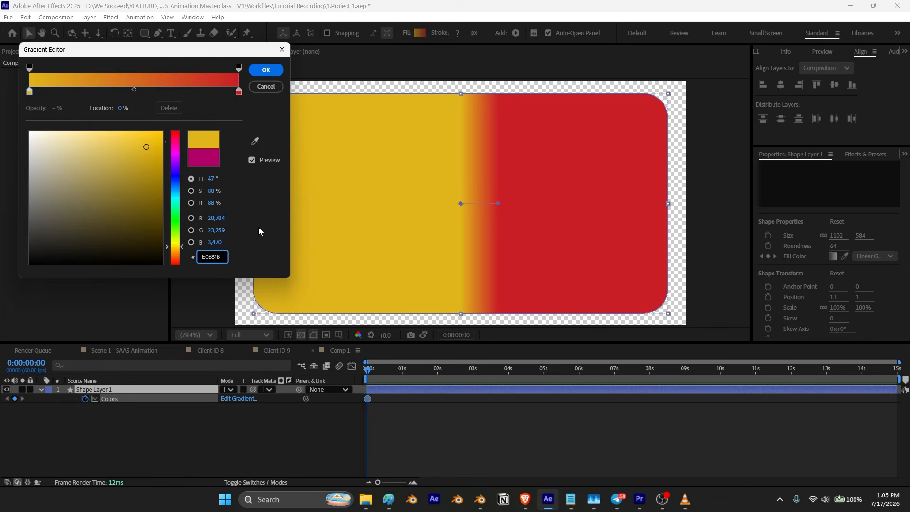
# Step: Move the red color stop to about 75% of the gradient and confirm the gradient editor
pyautogui.click(258, 229)
pyautogui.moveTo(238, 91); pyautogui.dragTo(98, 91)
pyautogui.moveTo(29, 91); pyautogui.dragTo(270, 101)
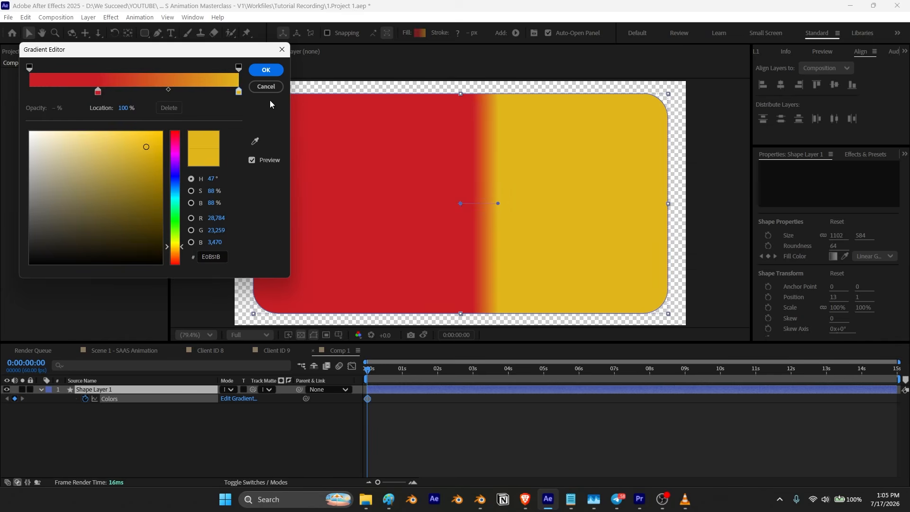
pyautogui.moveTo(99, 93); pyautogui.dragTo(177, 93)
pyautogui.moveTo(240, 92); pyautogui.dragTo(17, 99)
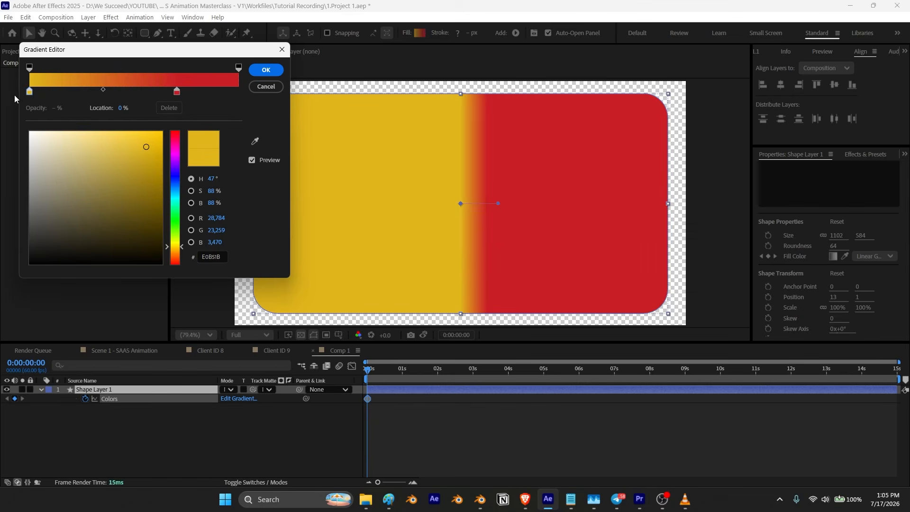
pyautogui.moveTo(177, 91); pyautogui.dragTo(186, 91)
pyautogui.click(266, 70)
# Step: Set the gradient to run diagonally from the top-left corner to the bottom-right corner
pyautogui.moveTo(459, 204); pyautogui.dragTo(262, 102)
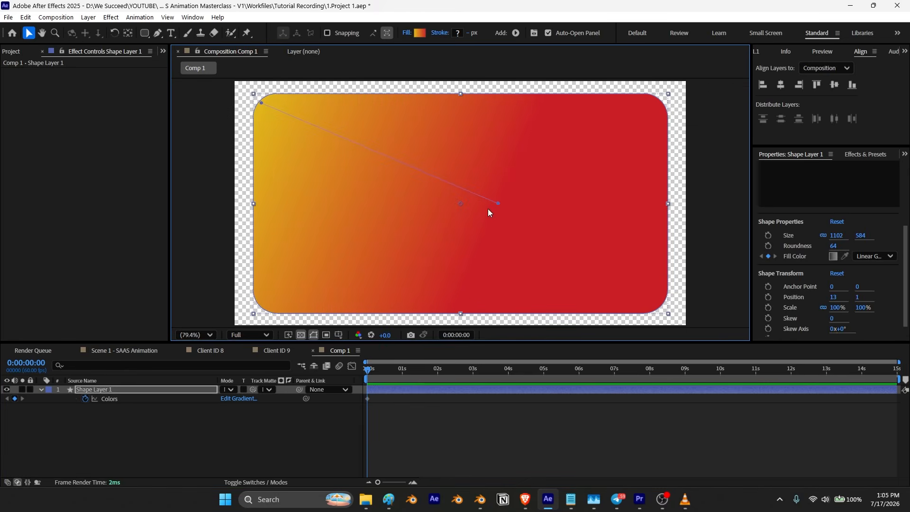
pyautogui.moveTo(498, 206); pyautogui.dragTo(661, 305)
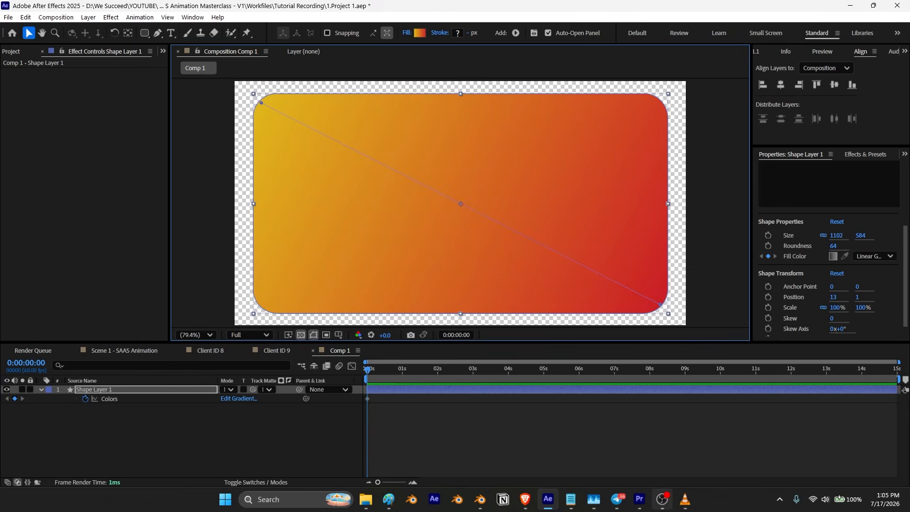
# Step: Compare the card with the reference video in VLC
pyautogui.click(687, 501)
pyautogui.hotkey('alt', 'Tab')
pyautogui.click(120, 429)
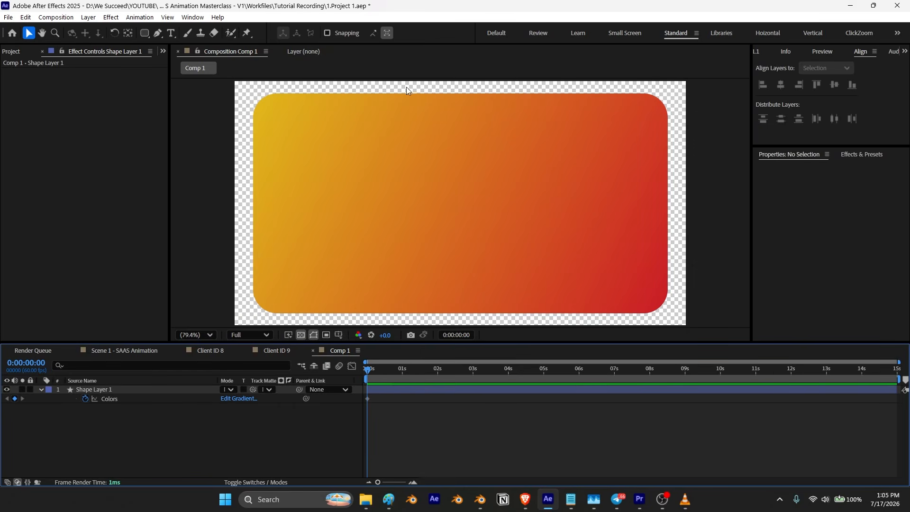
pyautogui.click(685, 501)
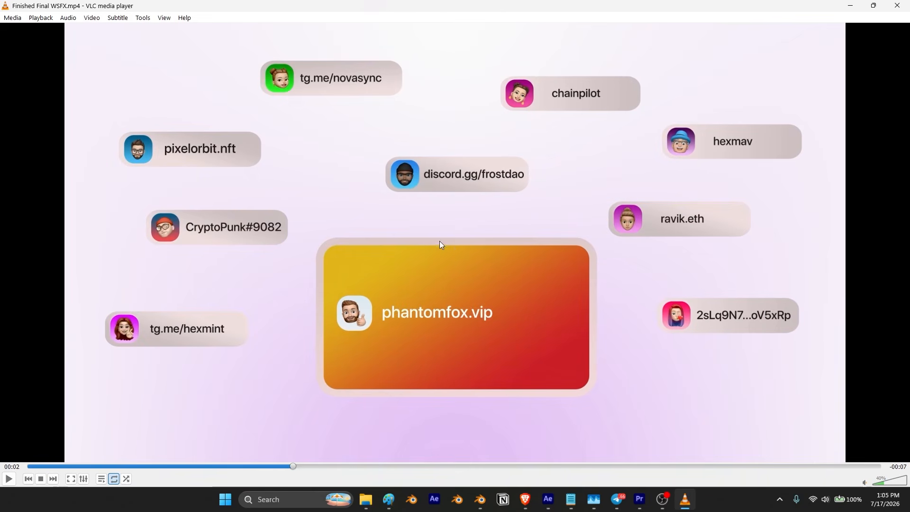
pyautogui.click(852, 5)
# Step: Add a Stroke layer style to the rectangle's shape layer
pyautogui.click(90, 389)
pyautogui.rightClick(90, 390)
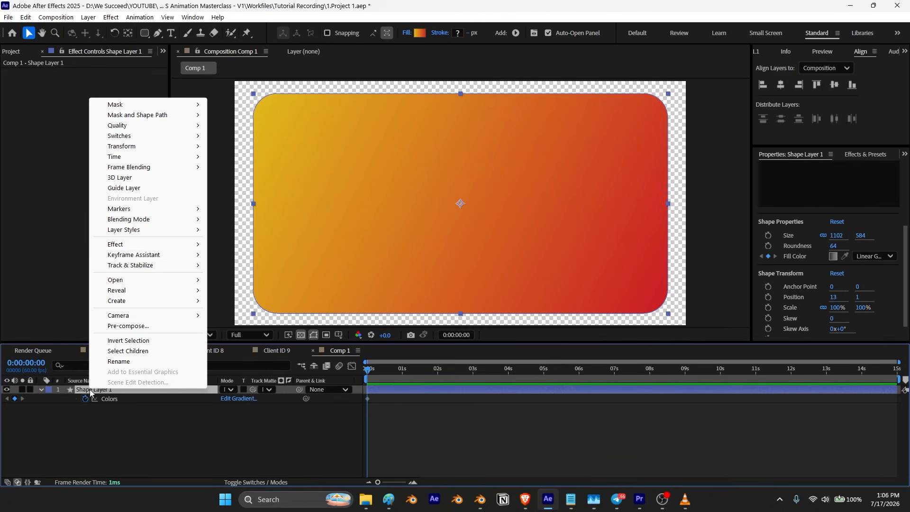
pyautogui.moveTo(148, 230)
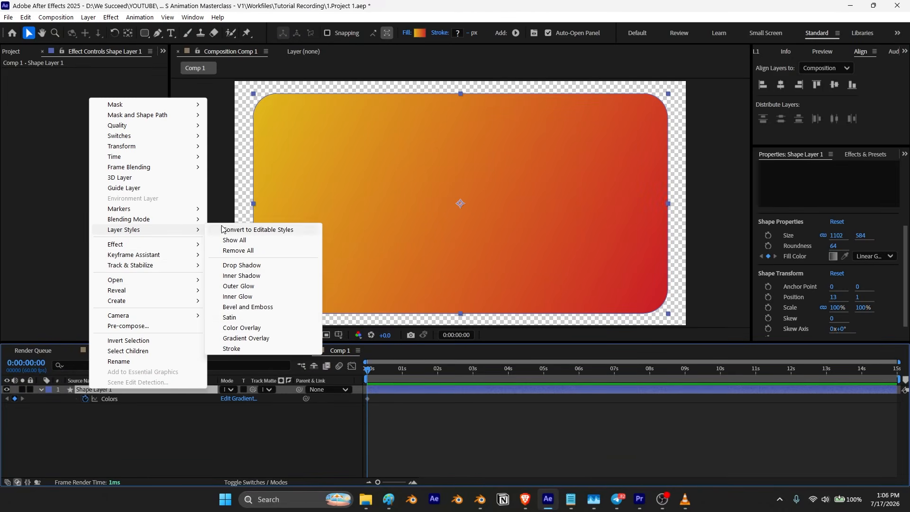
pyautogui.click(236, 349)
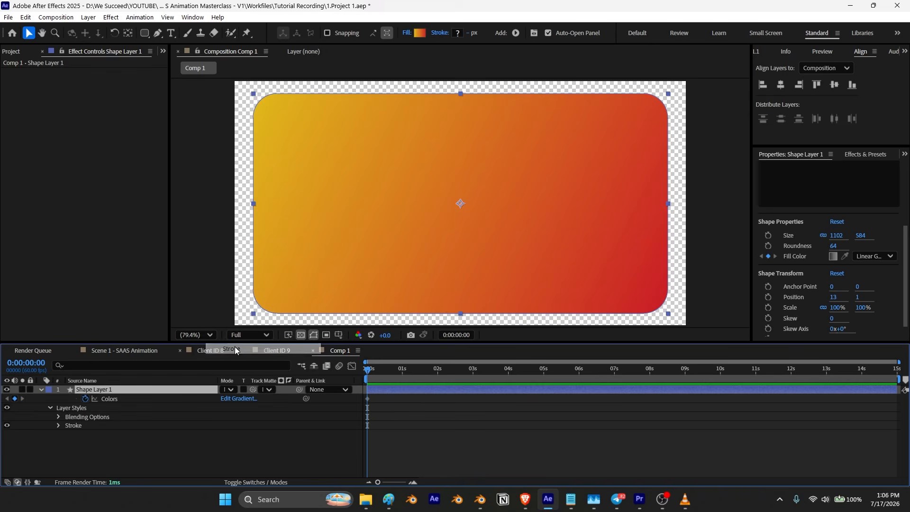
# Step: Set the stroke's size to about 29.5, its color to white FFFFFF, and its opacity to 65%
pyautogui.click(59, 426)
pyautogui.moveTo(225, 452); pyautogui.dragTo(349, 440)
pyautogui.click(227, 443)
pyautogui.write('ffffff')
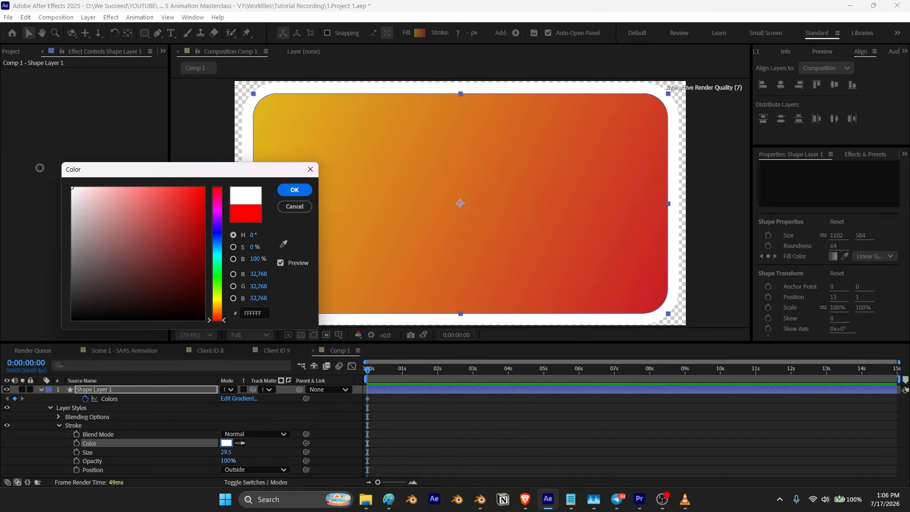
pyautogui.click(293, 190)
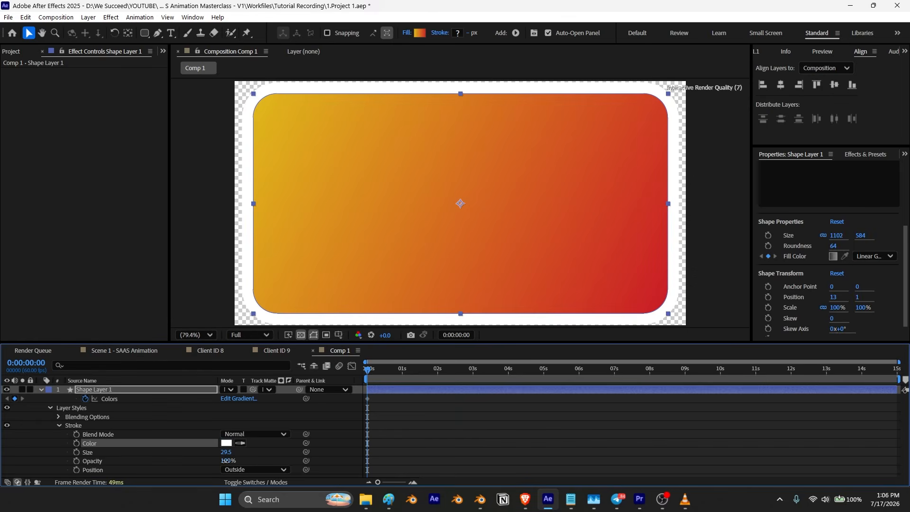
pyautogui.click(226, 462)
pyautogui.write('50')
pyautogui.press('Return')
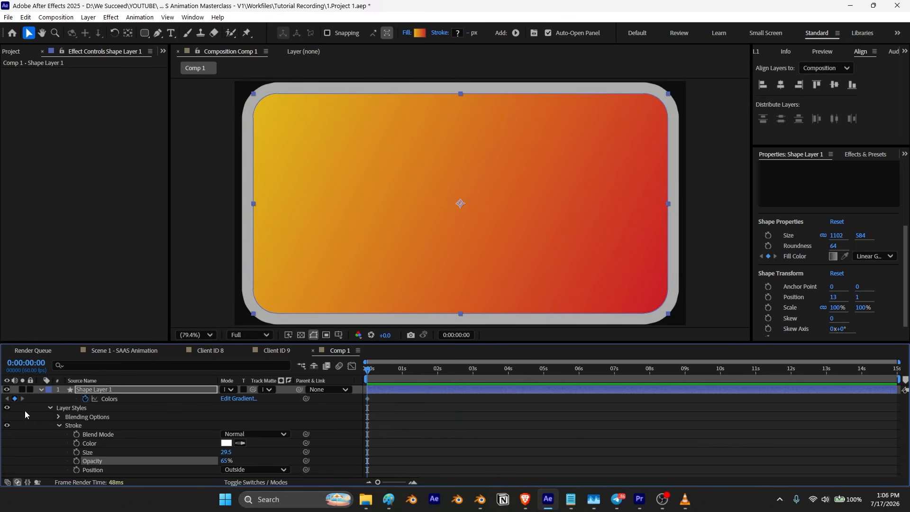
# Step: Draw a rounded square about 160 px wide near the card's top-left corner
pyautogui.click(59, 425)
pyautogui.click(41, 389)
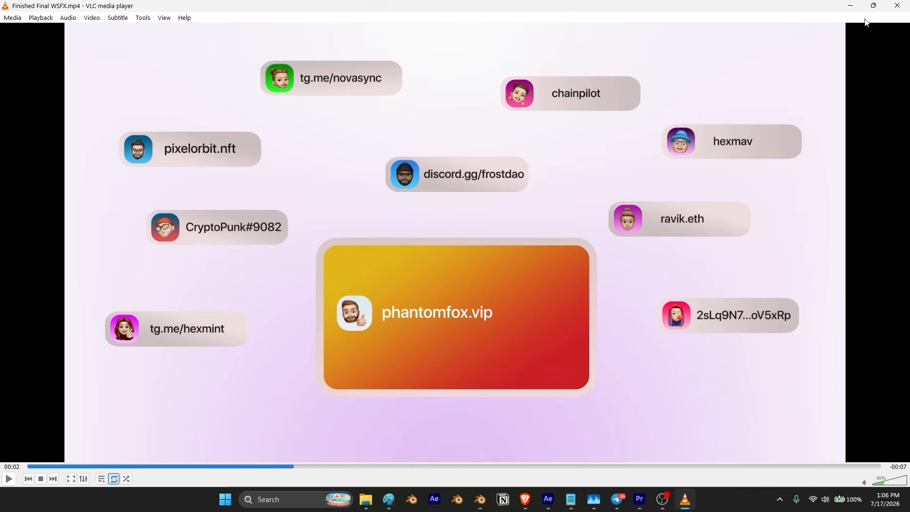
pyautogui.click(851, 6)
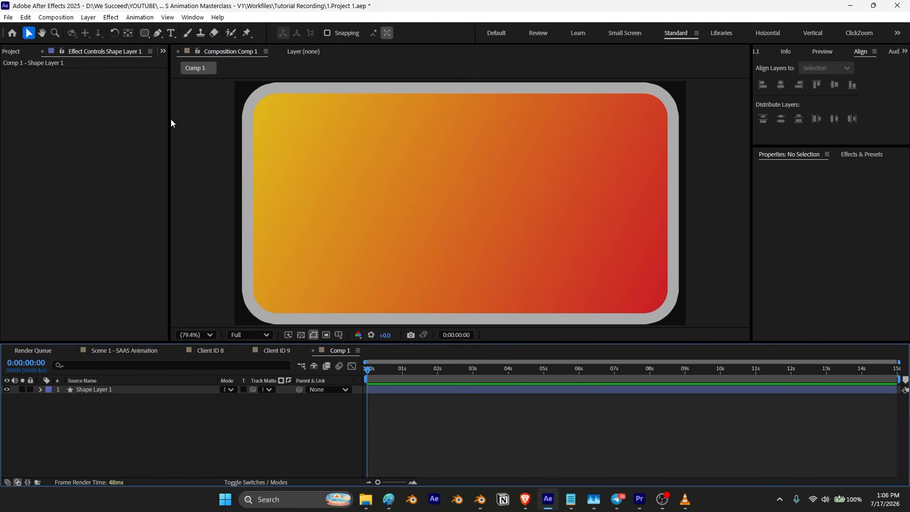
pyautogui.click(144, 33)
pyautogui.moveTo(281, 169)
pyautogui.mouseDown()
pyautogui.moveTo(342, 232)
pyautogui.moveTo(328, 218)
pyautogui.moveTo(331, 204)
pyautogui.mouseUp()
pyautogui.press('v')
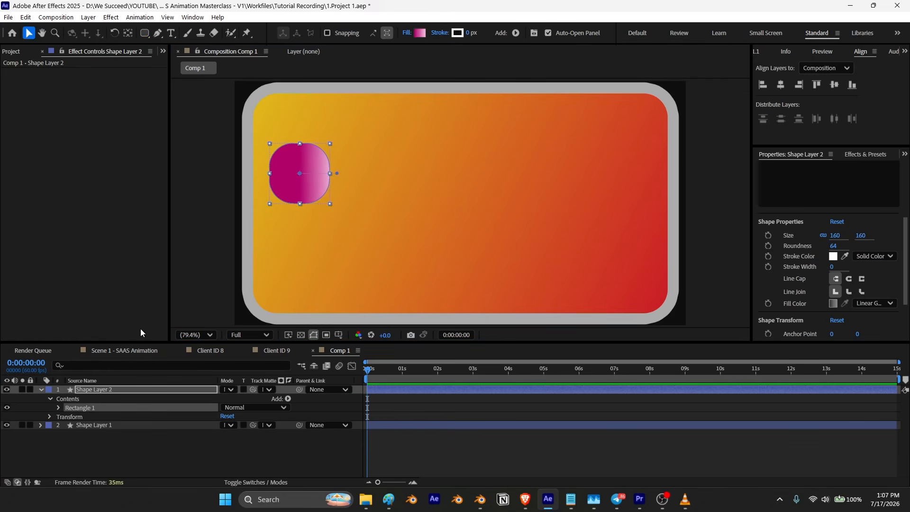
# Step: Set the square's roundness to 44
pyautogui.click(90, 390)
pyautogui.moveTo(834, 250); pyautogui.dragTo(828, 256)
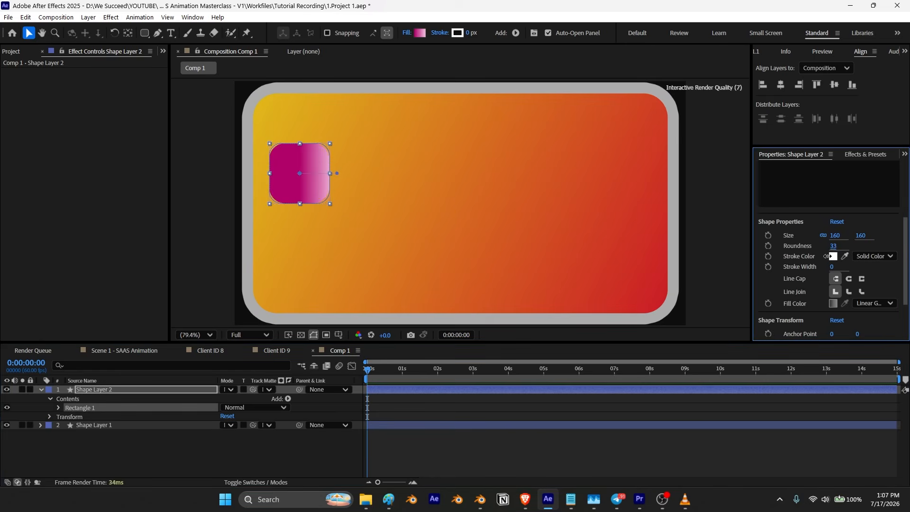
pyautogui.click(152, 475)
# Step: Enable keyframing on the square's gradient fill Colors and show only that property
pyautogui.click(89, 390)
pyautogui.click(58, 408)
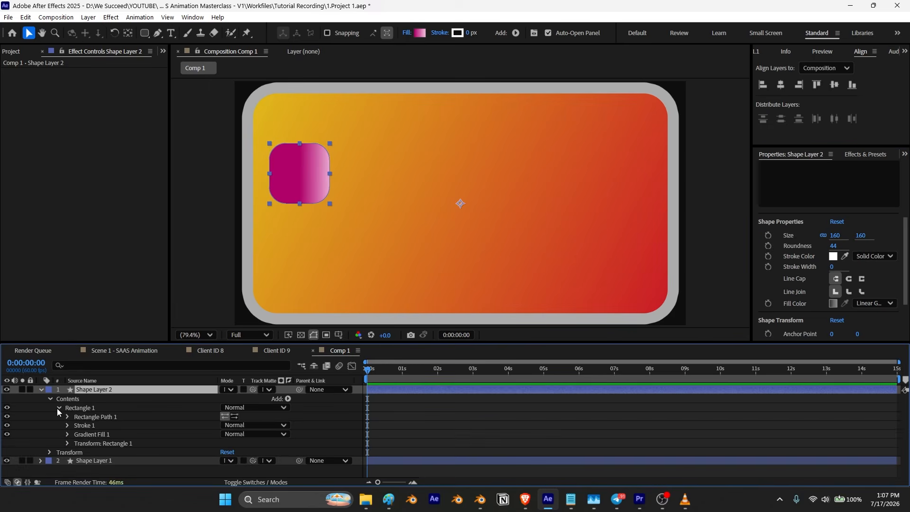
pyautogui.click(69, 434)
pyautogui.scroll(-2, 81, 436)
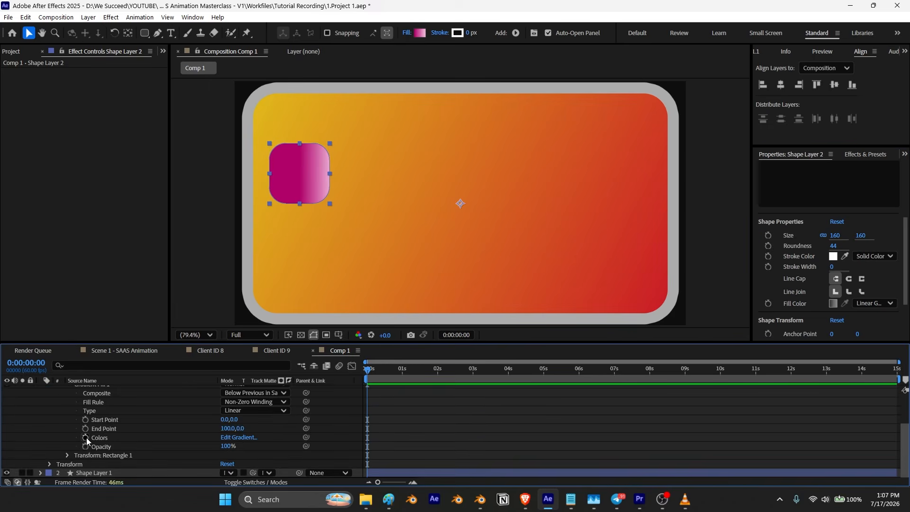
pyautogui.click(87, 438)
pyautogui.click(89, 389)
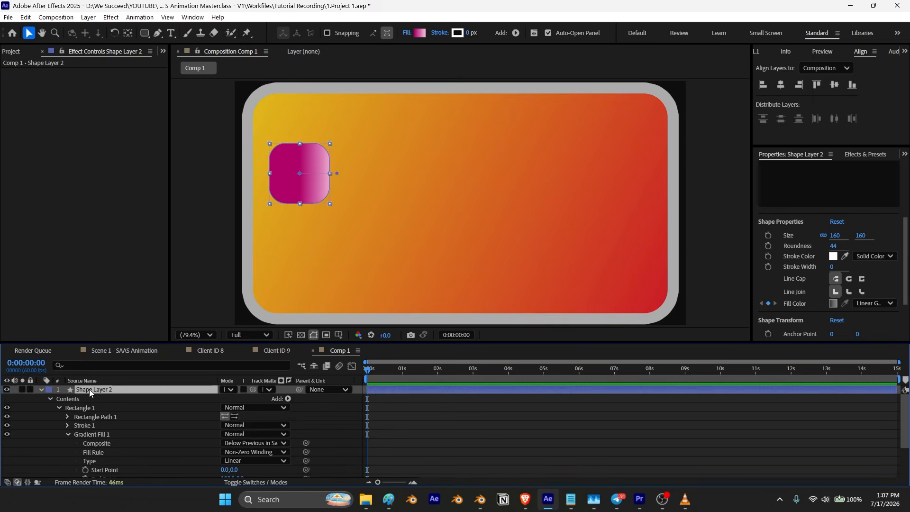
pyautogui.press('u')
# Step: Edit the square's gradient to run from white to light grey B2A6AD
pyautogui.click(239, 398)
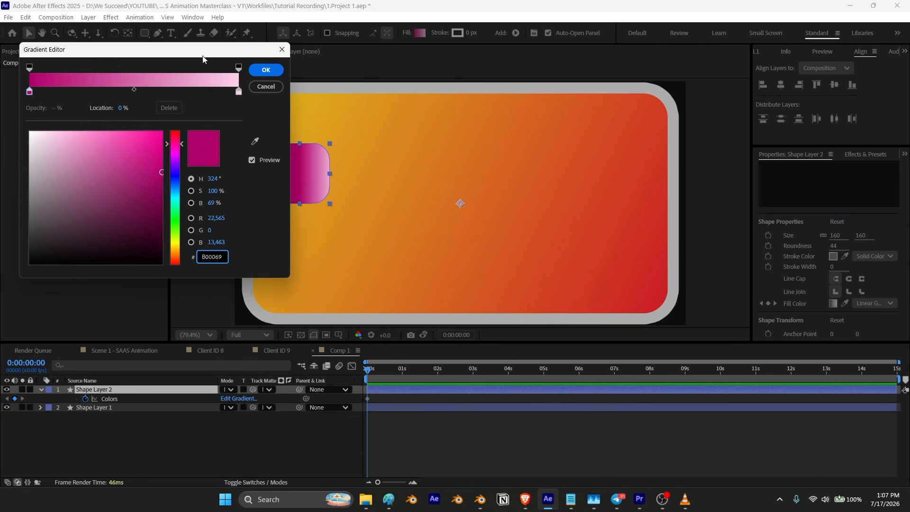
pyautogui.moveTo(597, 170)
pyautogui.mouseDown()
pyautogui.moveTo(580, 157)
pyautogui.moveTo(592, 214)
pyautogui.moveTo(587, 197)
pyautogui.mouseUp()
pyautogui.click(788, 116)
pyautogui.click(589, 185)
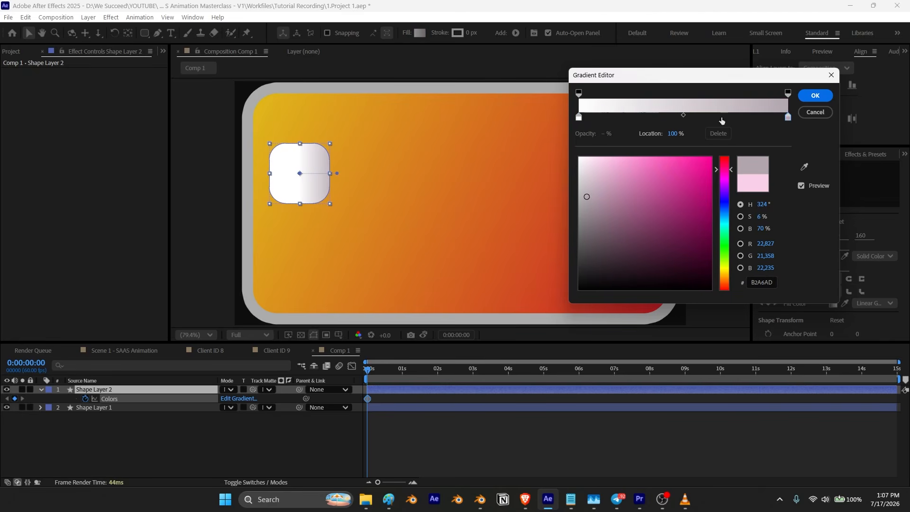
pyautogui.press('Return')
# Step: Set the square's gradient to run diagonally from its top-left corner to its bottom-right corner
pyautogui.moveTo(300, 174); pyautogui.dragTo(283, 154)
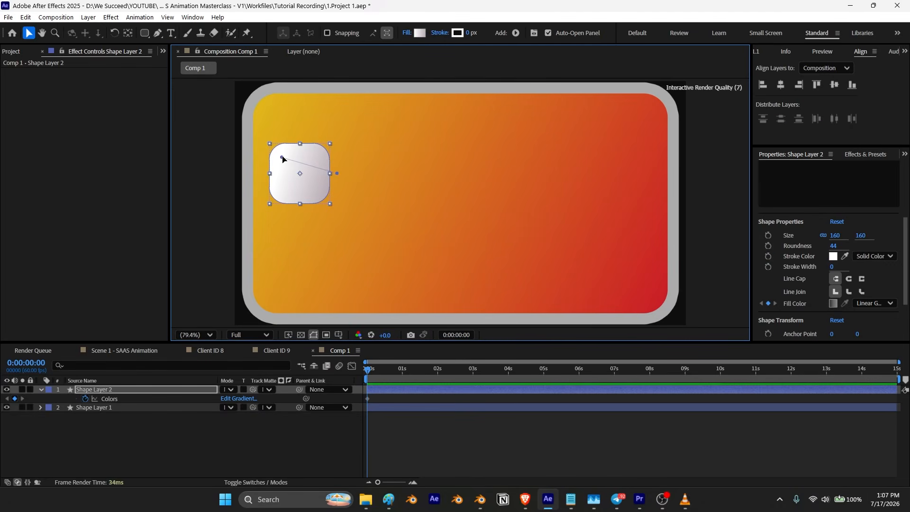
pyautogui.moveTo(337, 174); pyautogui.dragTo(327, 205)
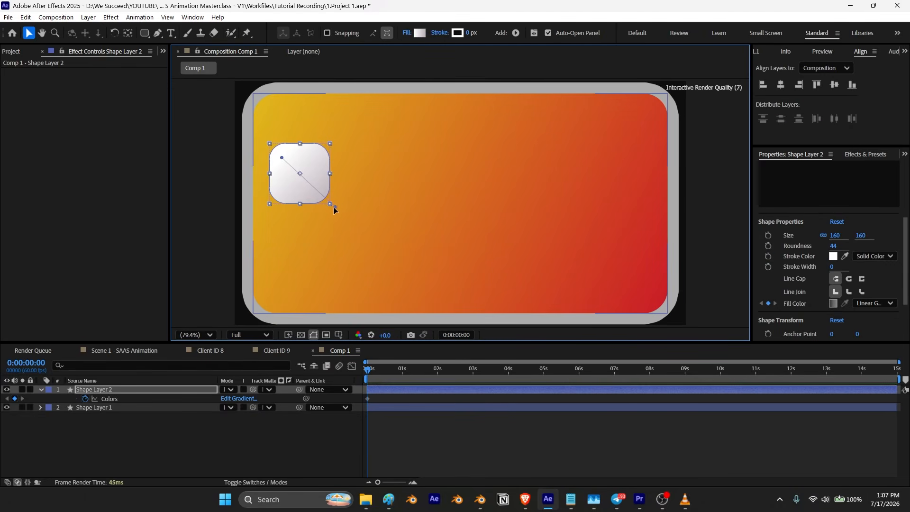
pyautogui.click(152, 444)
# Step: Add Memoji-17.png to the composition and place it over the rounded square
pyautogui.hotkey('ctrl', '0')
pyautogui.click(51, 254)
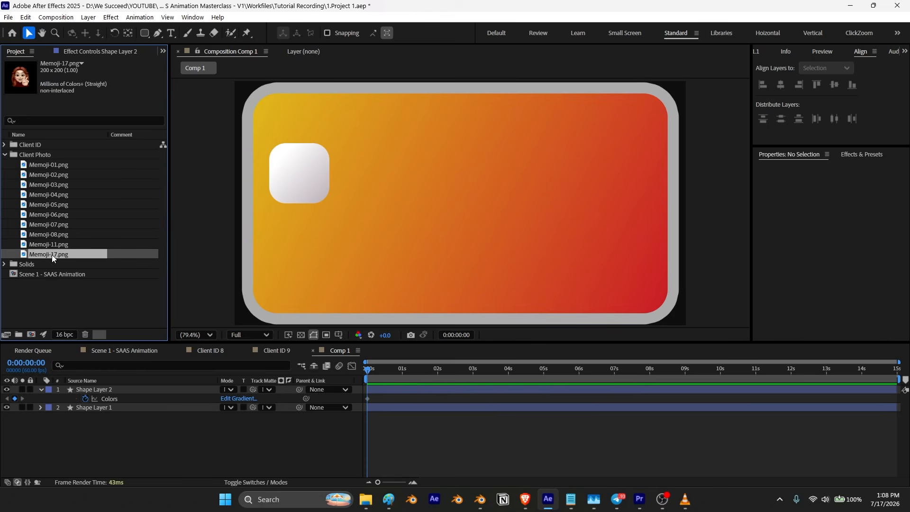
pyautogui.moveTo(52, 255); pyautogui.dragTo(147, 385)
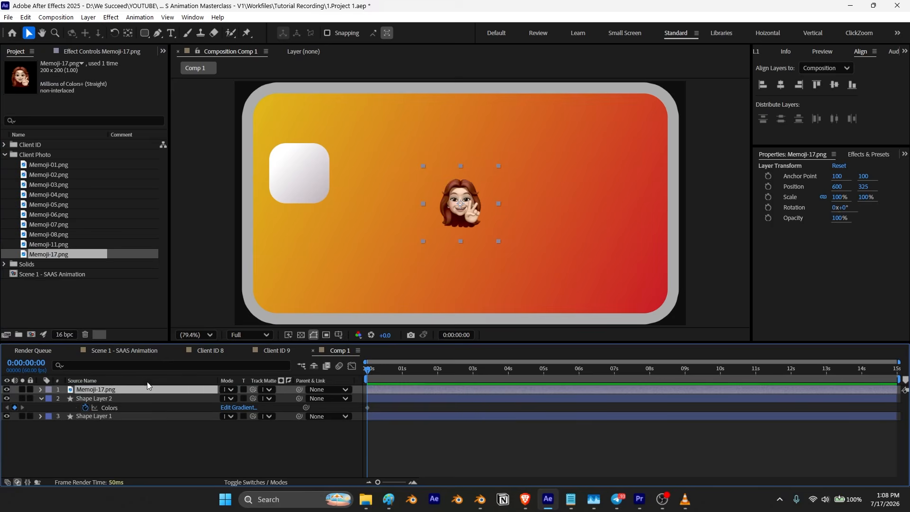
pyautogui.moveTo(469, 203); pyautogui.dragTo(306, 171)
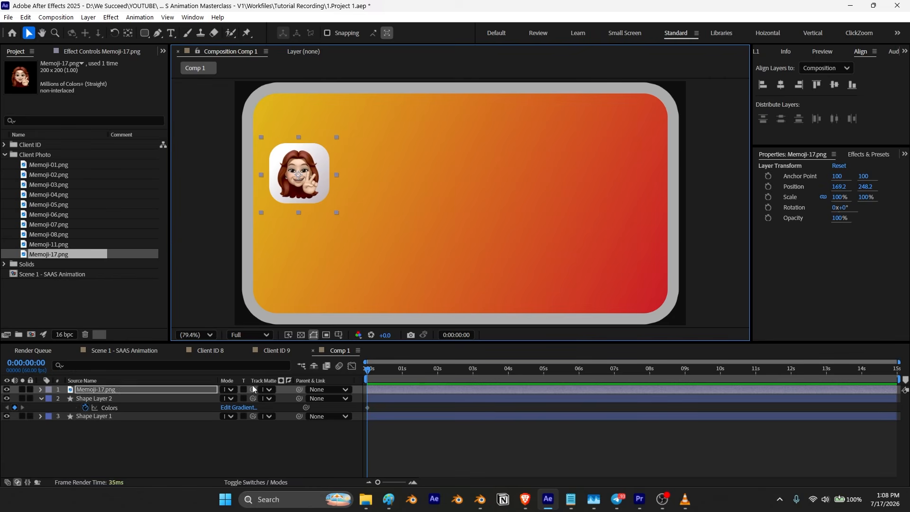
pyautogui.click(219, 449)
# Step: Add a text layer reading chainpilot beside the memoji and set its fill color to white FFFFFF
pyautogui.hotkey('ctrl', 't')
pyautogui.click(354, 171)
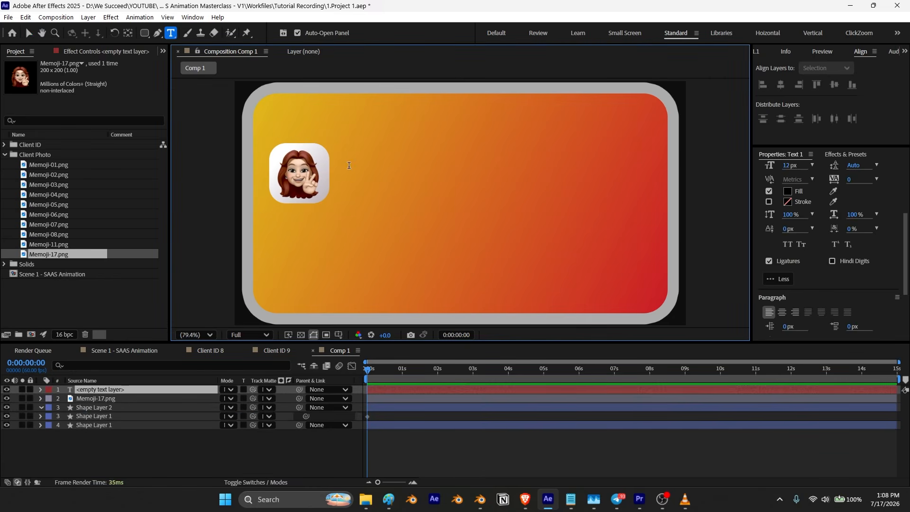
pyautogui.hotkey('alt', 'Tab')
pyautogui.hotkey('alt', 'Tab')
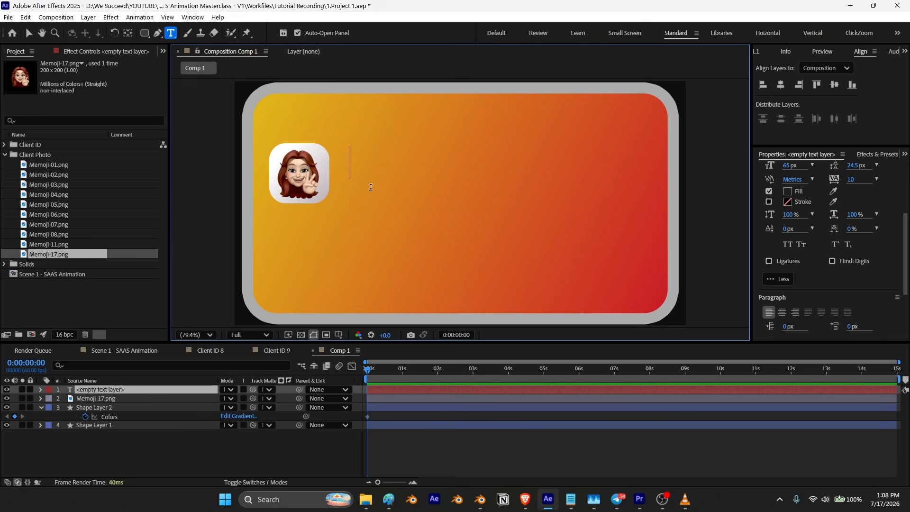
pyautogui.write('chainpilot')
pyautogui.click(28, 33)
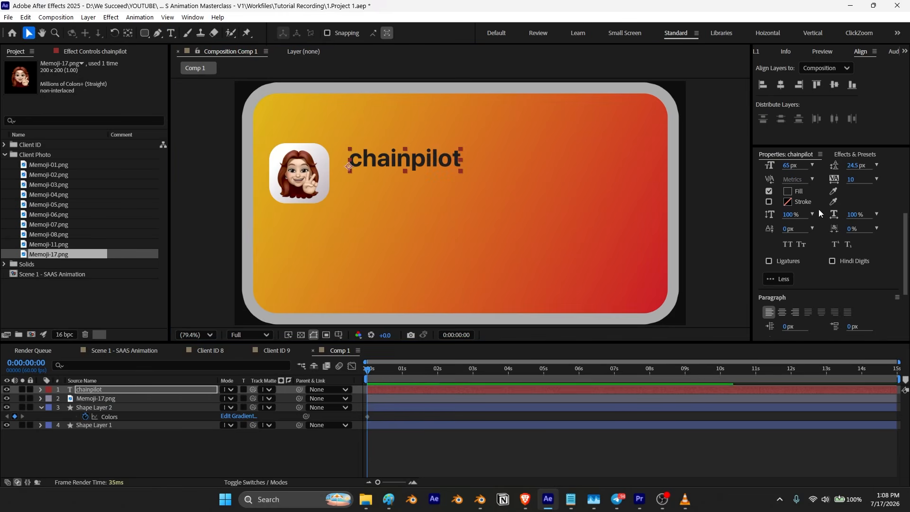
pyautogui.click(789, 192)
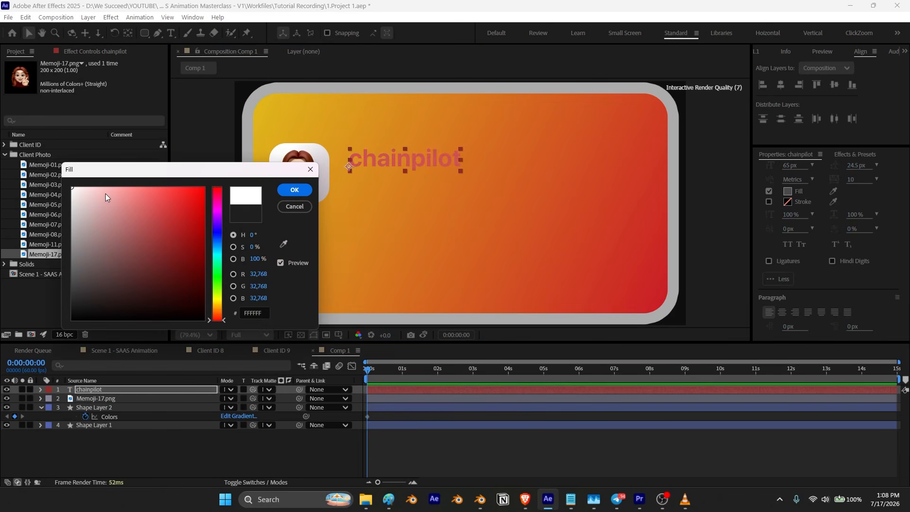
pyautogui.click(295, 191)
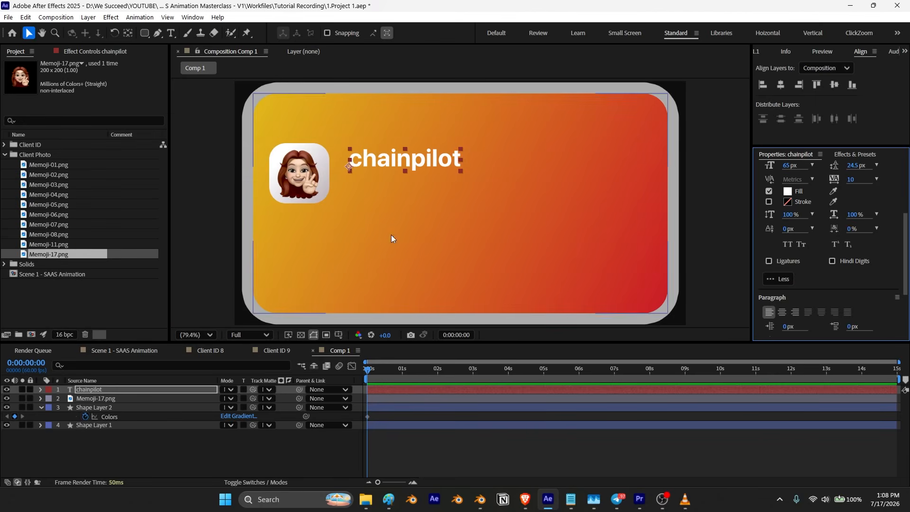
# Step: Align the text vertically with the memoji, then move text, memoji and square down together
pyautogui.keyDown('ctrl'); pyautogui.doubleClick(127, 36); pyautogui.keyUp('ctrl')
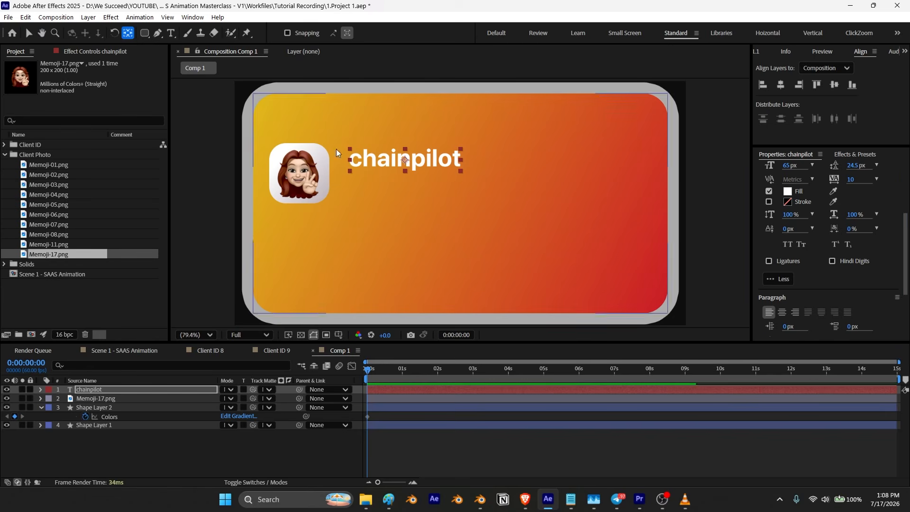
pyautogui.click(30, 34)
pyautogui.moveTo(379, 162); pyautogui.dragTo(372, 176)
pyautogui.keyDown('shift'); pyautogui.click(89, 408); pyautogui.keyUp('shift')
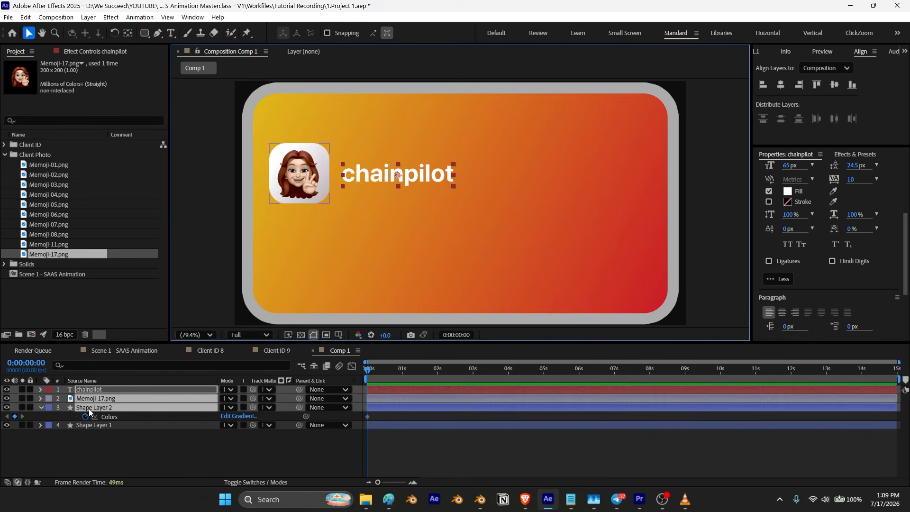
pyautogui.moveTo(363, 177); pyautogui.dragTo(371, 197)
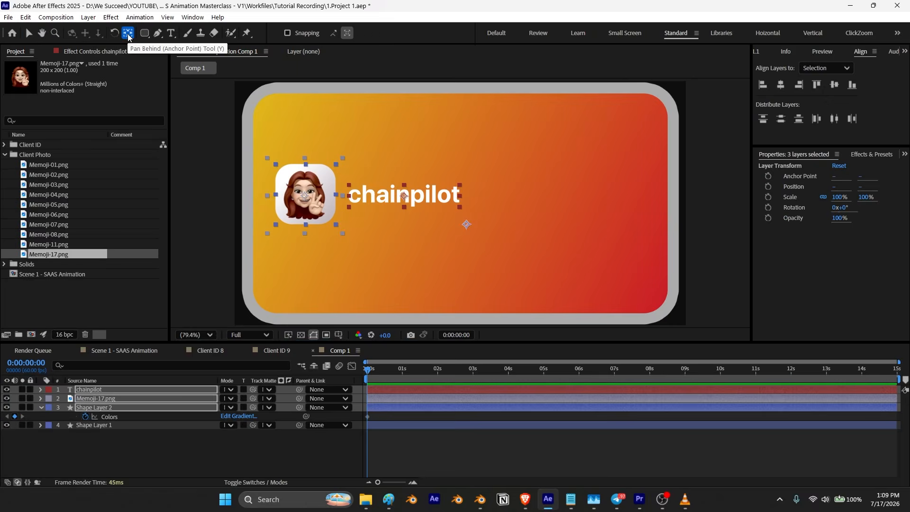
# Step: Rename the composition Clients Data Box and add it to the Scene 1 - SAAS Animation composition
pyautogui.hotkey('ctrl', 'k')
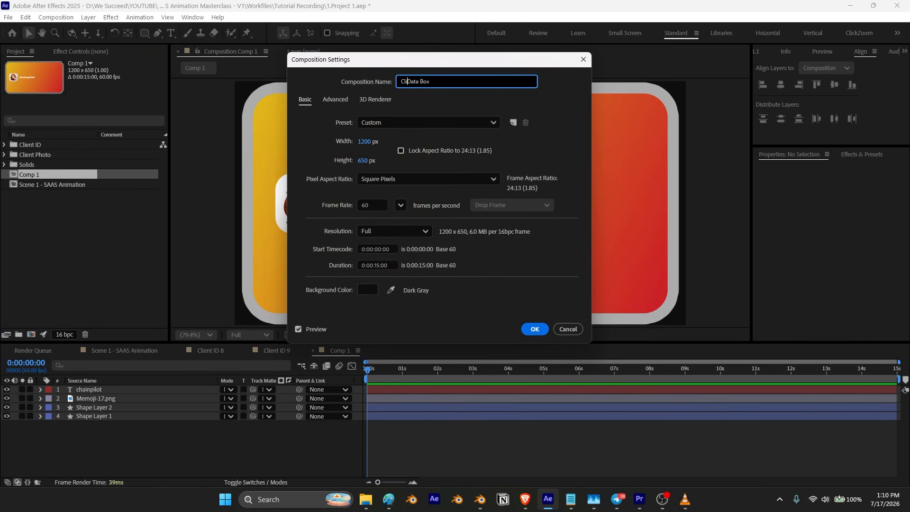
pyautogui.click(530, 328)
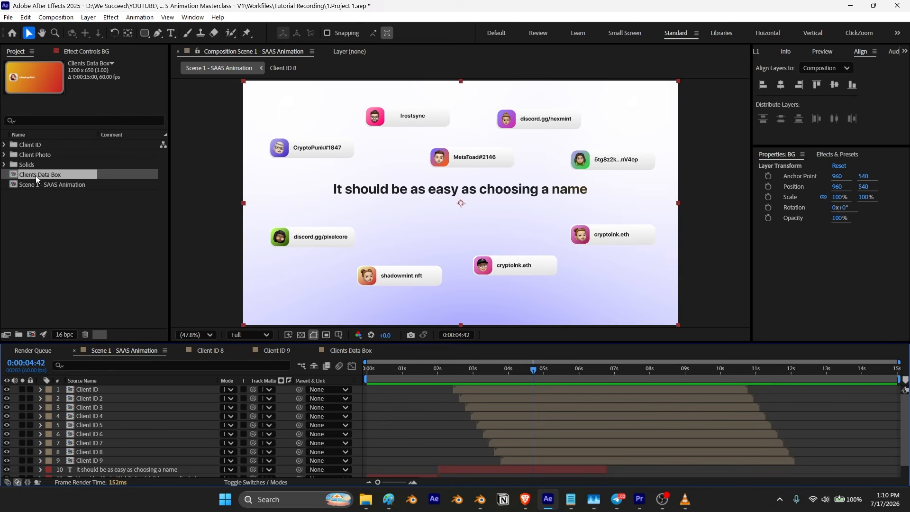
pyautogui.moveTo(36, 179); pyautogui.dragTo(92, 389)
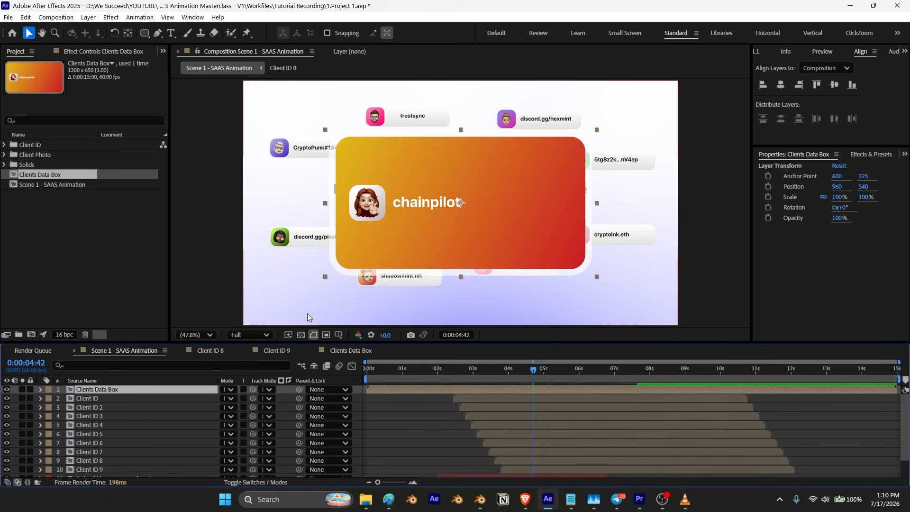
# Step: Scale the Clients Data Box layer to 68%
pyautogui.click(98, 389)
pyautogui.press('s')
pyautogui.moveTo(249, 399)
pyautogui.mouseDown()
pyautogui.moveTo(239, 406)
pyautogui.moveTo(256, 403)
pyautogui.mouseUp()
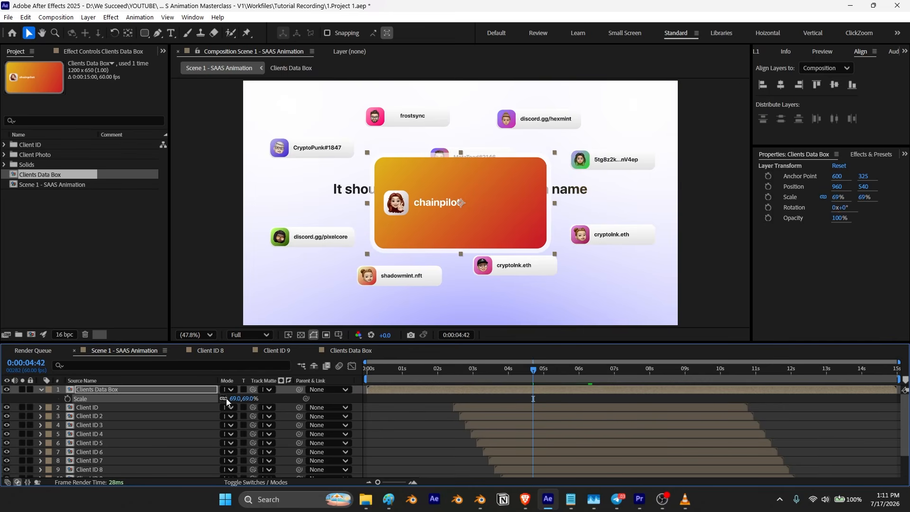
pyautogui.moveTo(237, 401); pyautogui.dragTo(248, 402)
pyautogui.click(156, 390)
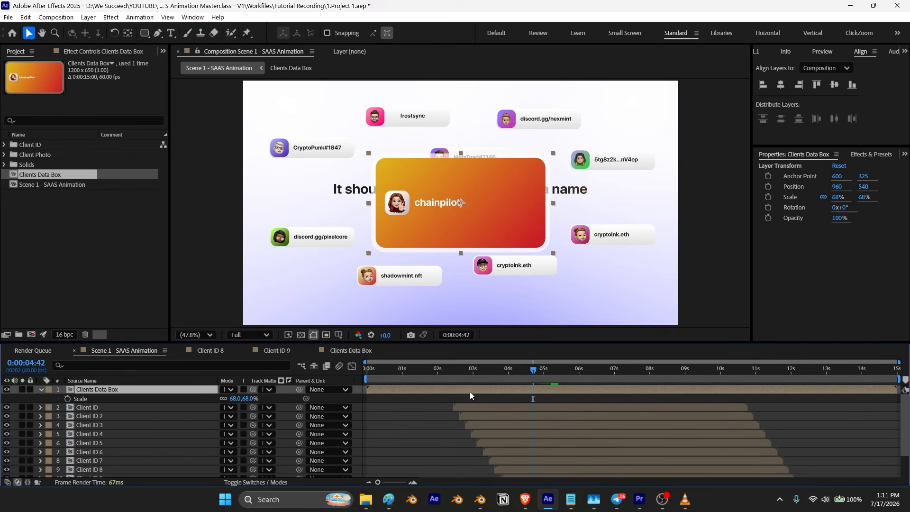
# Step: Trim the Clients Data Box layer to begin at 0:00:04:06, where Client ID 9's scale animation starts
pyautogui.moveTo(533, 374); pyautogui.dragTo(514, 385)
pyautogui.scroll(-3, 521, 427)
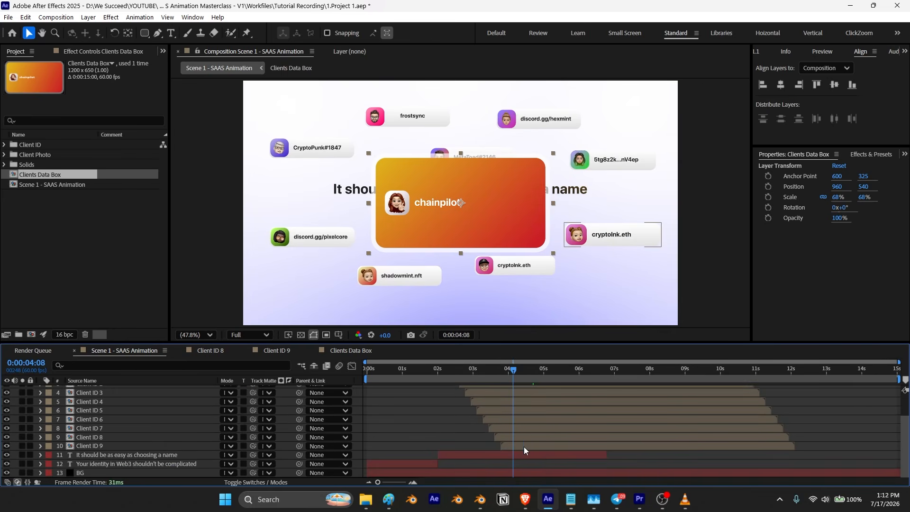
pyautogui.click(517, 446)
pyautogui.press('u')
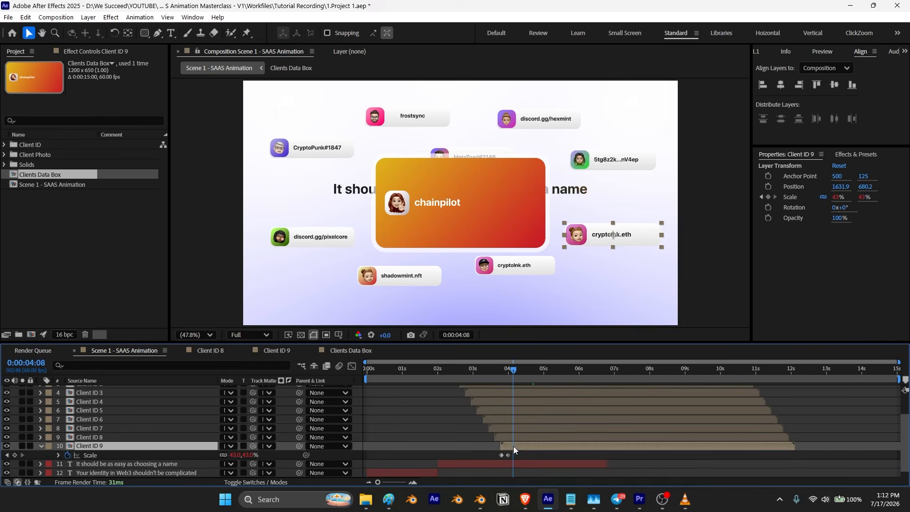
pyautogui.moveTo(514, 373); pyautogui.dragTo(514, 375)
pyautogui.scroll(3, 522, 436)
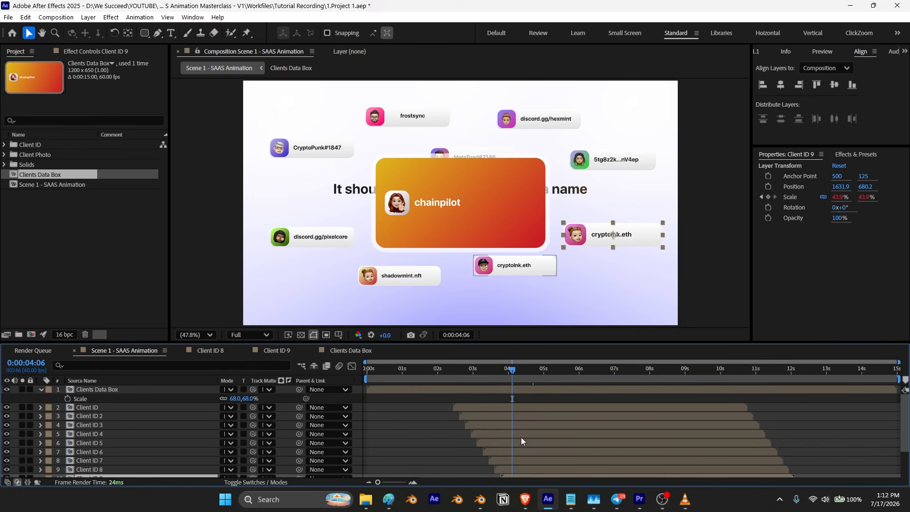
pyautogui.click(491, 390)
pyautogui.hotkey('alt', '[')
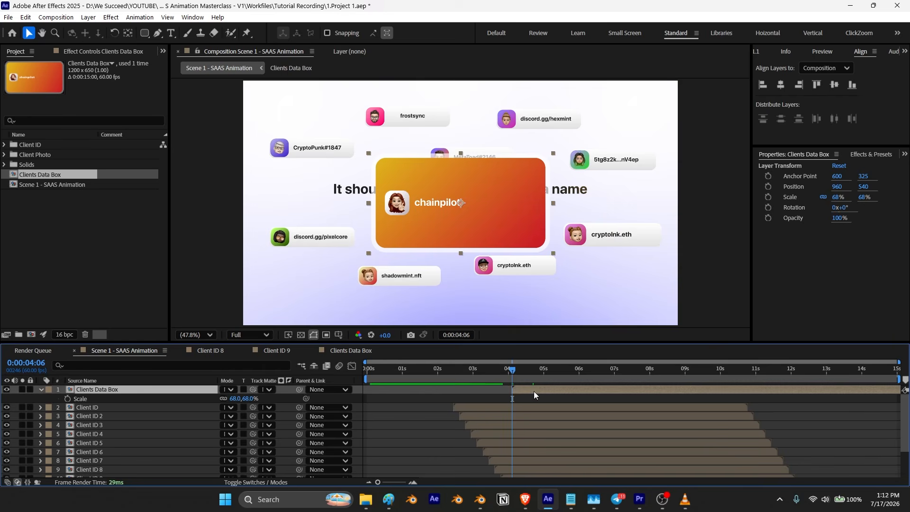
# Step: Shift the layer to start at 0:00:03:52 and add a position keyframe at 0:00:04:06
pyautogui.moveTo(534, 391); pyautogui.dragTo(525, 394)
pyautogui.press('p')
pyautogui.hotkey('alt', 'shift', 'p')
# Step: At 0:00:03:52, set the box's position to 960, 1400 below the frame
pyautogui.moveTo(513, 370); pyautogui.dragTo(504, 373)
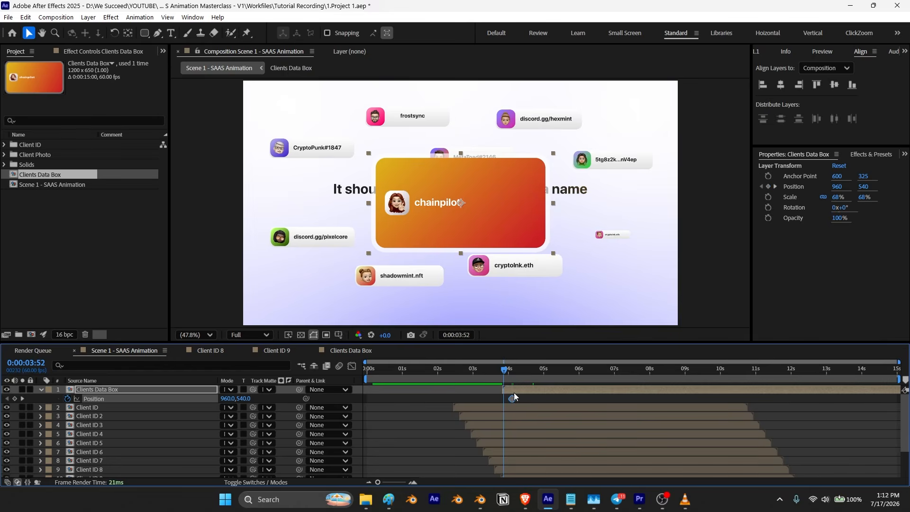
pyautogui.click(515, 392)
pyautogui.press(',')
pyautogui.press(',')
pyautogui.moveTo(245, 401); pyautogui.dragTo(659, 432)
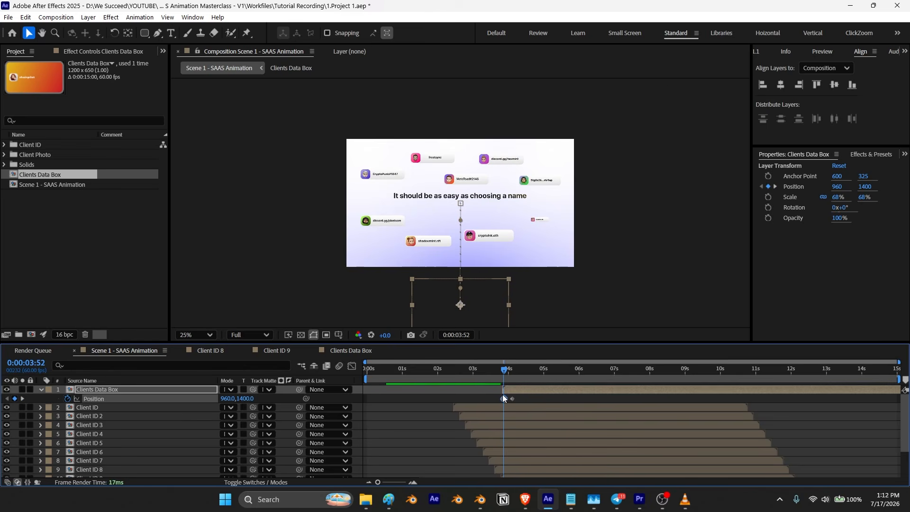
# Step: Inspect the timing of the first position keyframe in a zoomed-in timeline
pyautogui.scroll(4, 527, 406)
pyautogui.hscroll(-3, 538, 481)
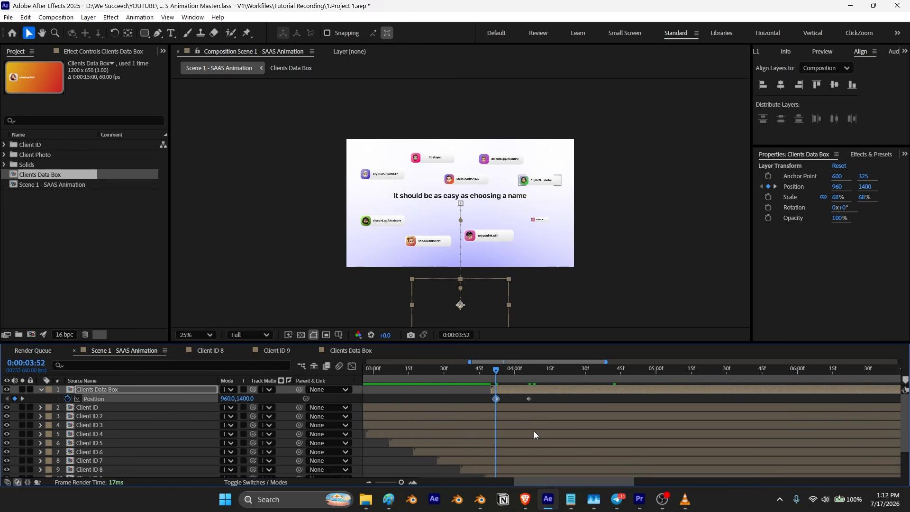
pyautogui.moveTo(497, 370); pyautogui.dragTo(491, 400)
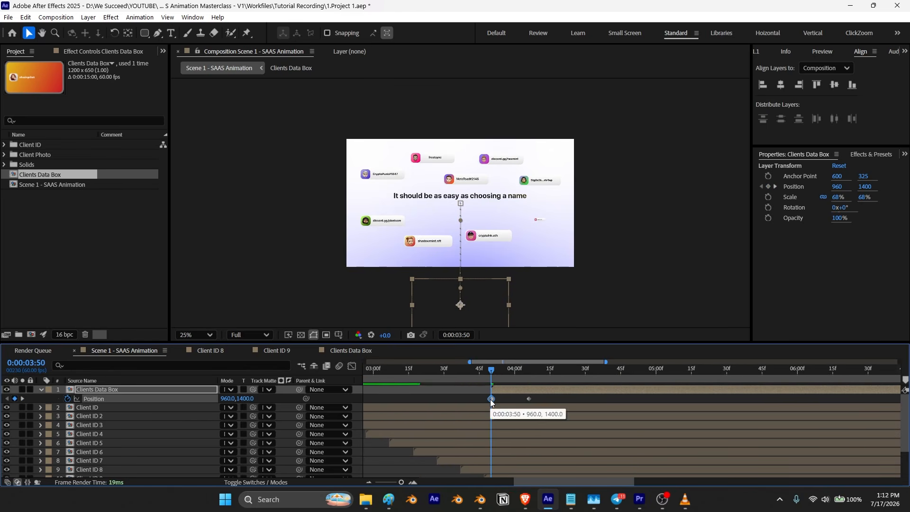
pyautogui.scroll(-4, 484, 403)
pyautogui.scroll(-3, 493, 407)
pyautogui.scroll(5, 493, 406)
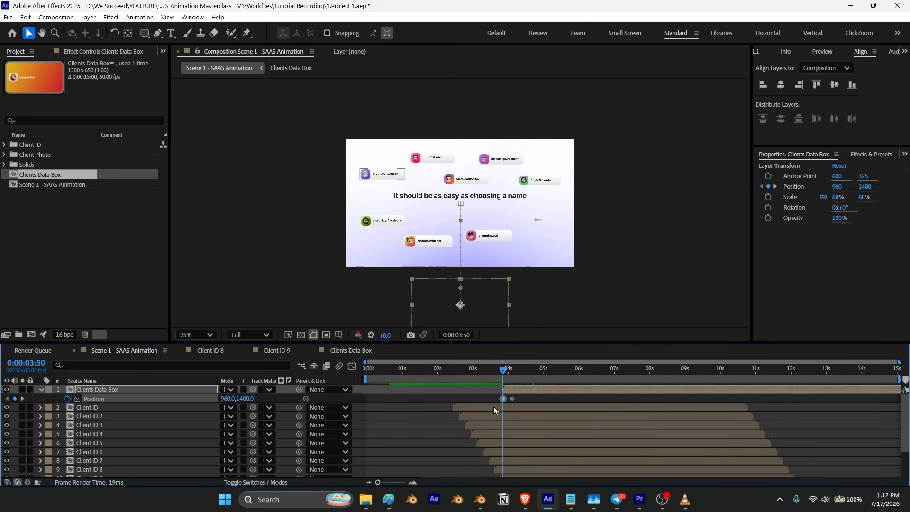
# Step: Apply the BOUNCr Overshoot+ bounce to the Clients Data Box's position animation
pyautogui.moveTo(503, 373); pyautogui.dragTo(479, 375)
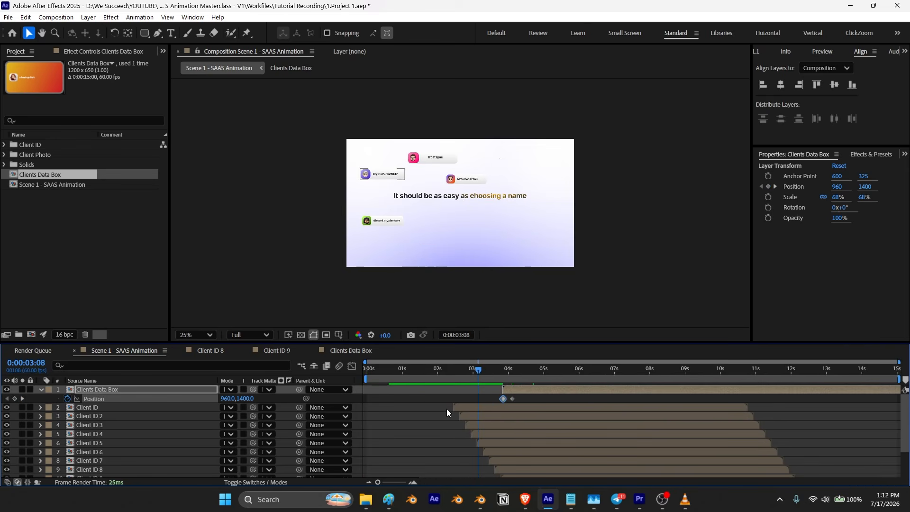
pyautogui.press('space')
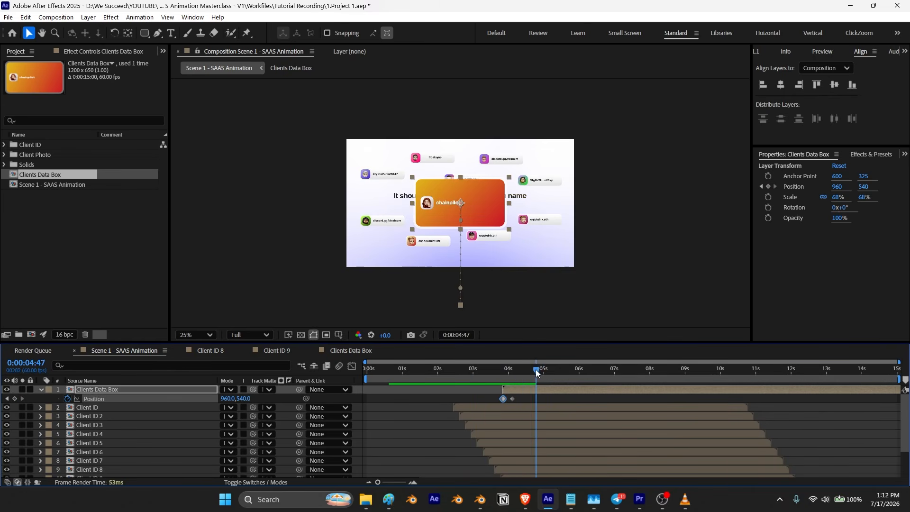
pyautogui.moveTo(516, 374); pyautogui.dragTo(484, 380)
pyautogui.moveTo(492, 381); pyautogui.dragTo(516, 378)
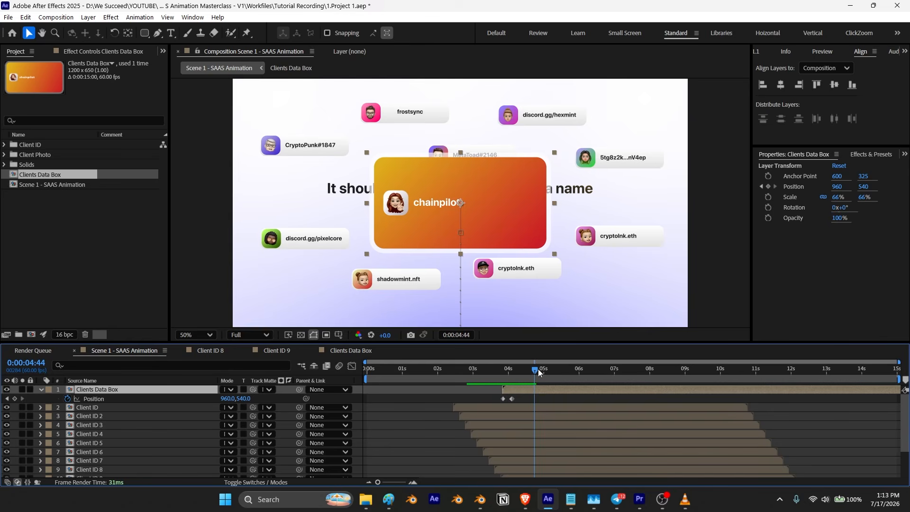
pyautogui.moveTo(535, 371); pyautogui.dragTo(479, 403)
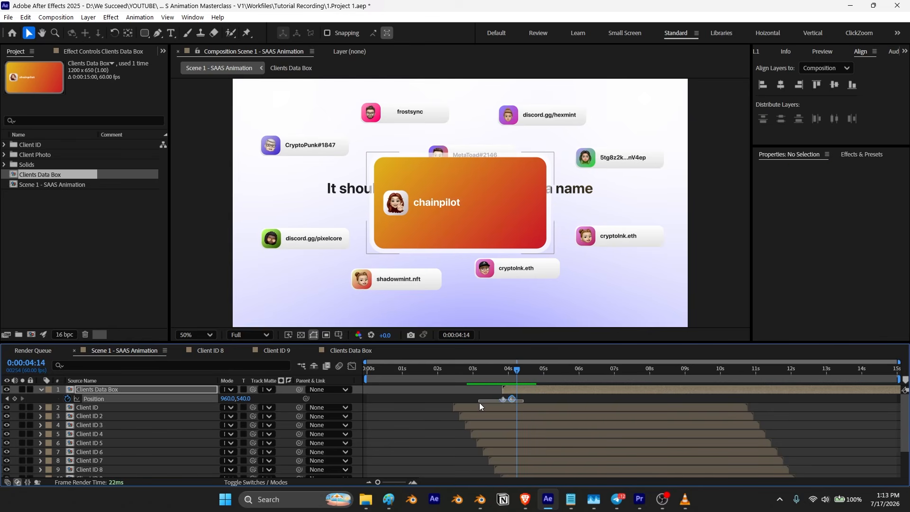
pyautogui.click(756, 51)
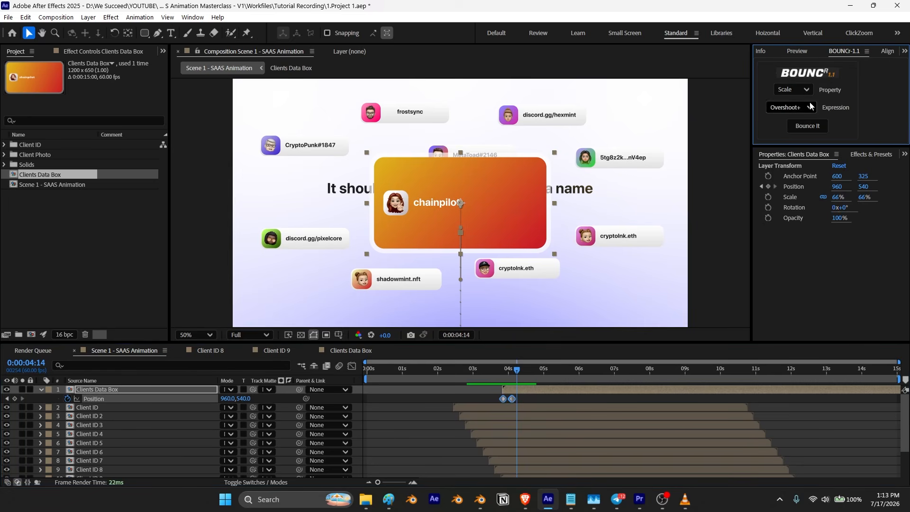
pyautogui.click(788, 90)
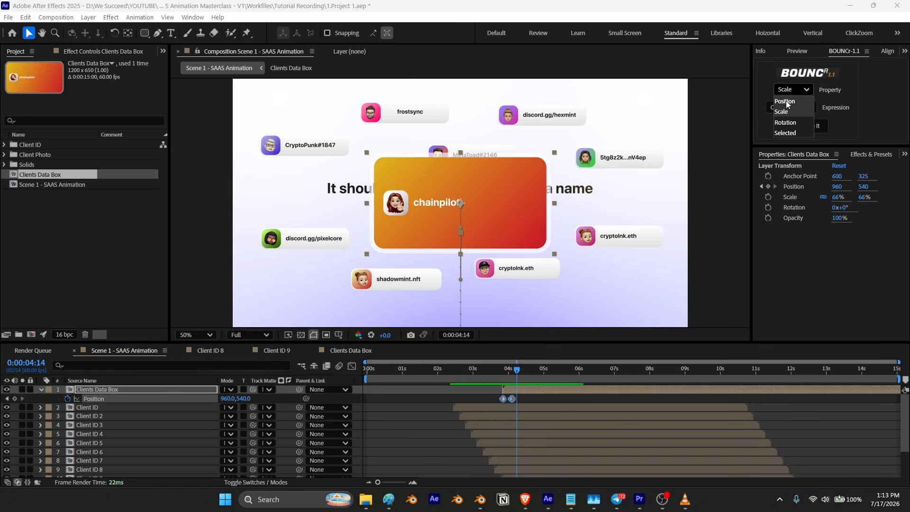
pyautogui.click(787, 103)
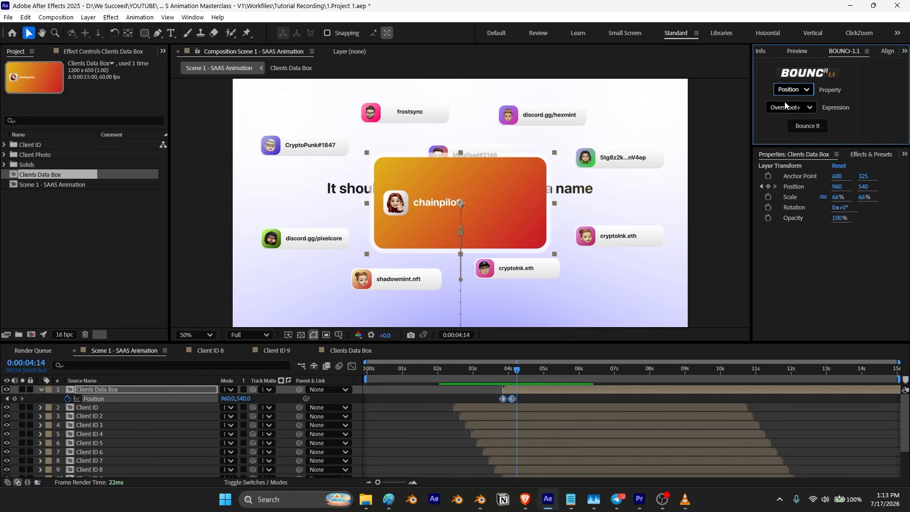
pyautogui.click(800, 127)
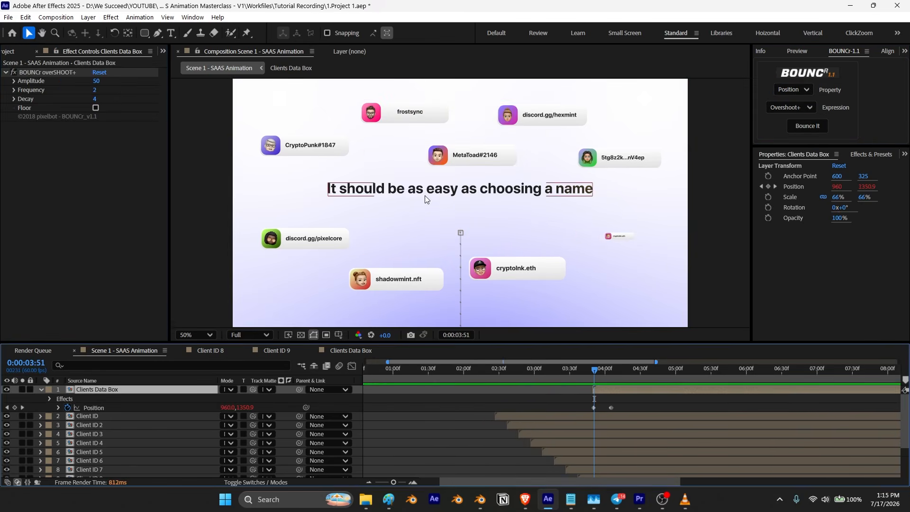
# Step: Keyframe the headline's opacity to dim from 100% to 50% just before the 0:00:04 mark
pyautogui.click(426, 192)
pyautogui.scroll(-3, 138, 412)
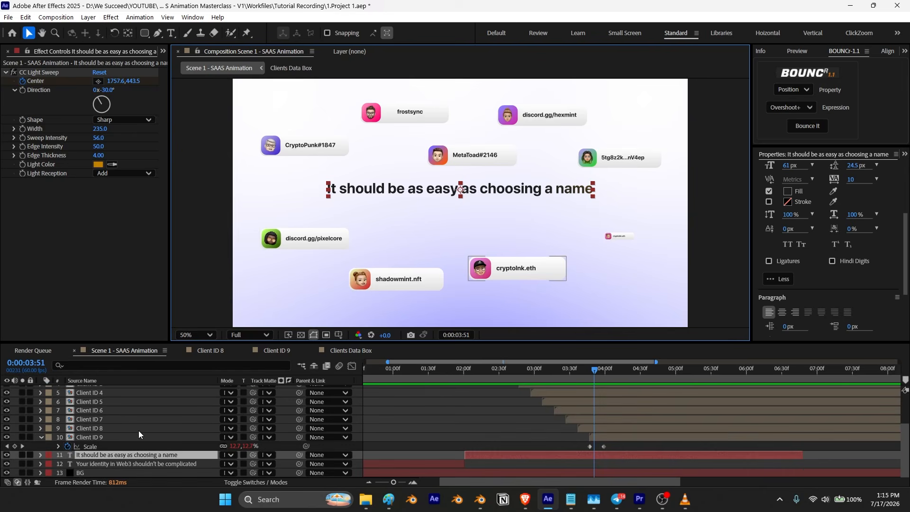
pyautogui.press('t')
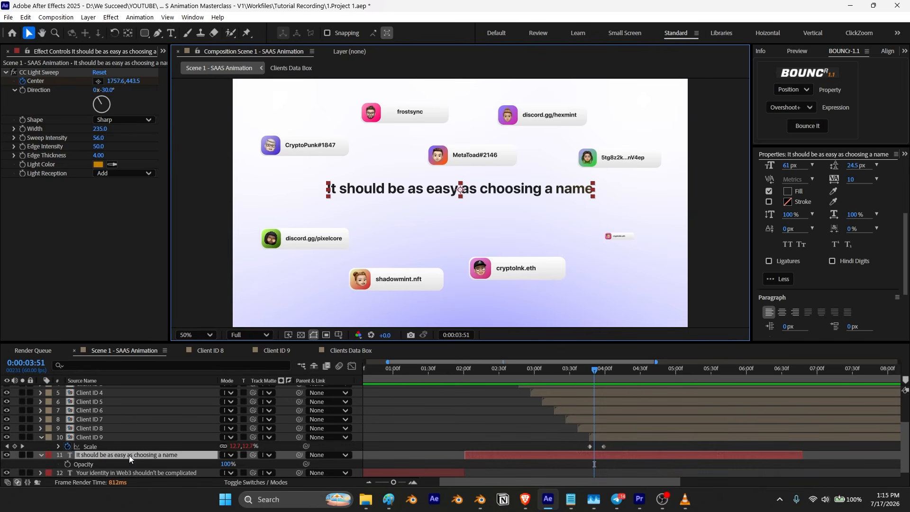
pyautogui.click(67, 464)
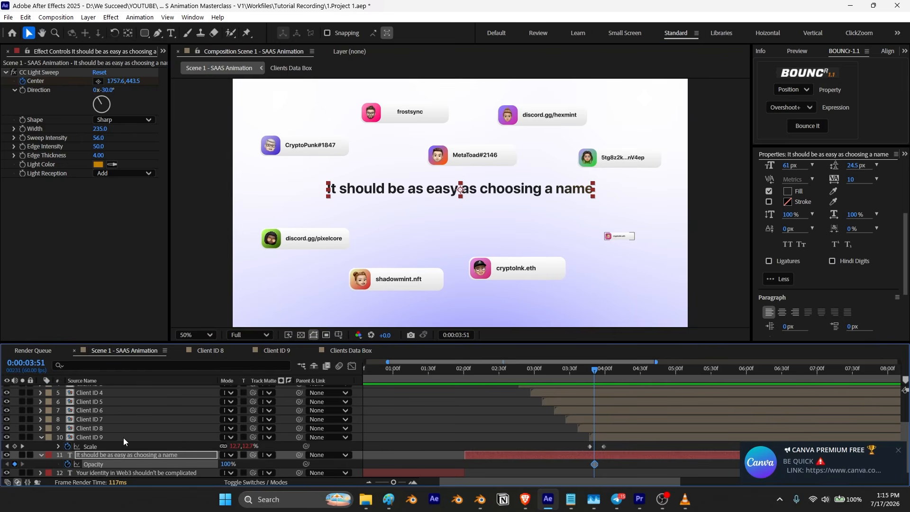
pyautogui.moveTo(595, 465); pyautogui.dragTo(585, 464)
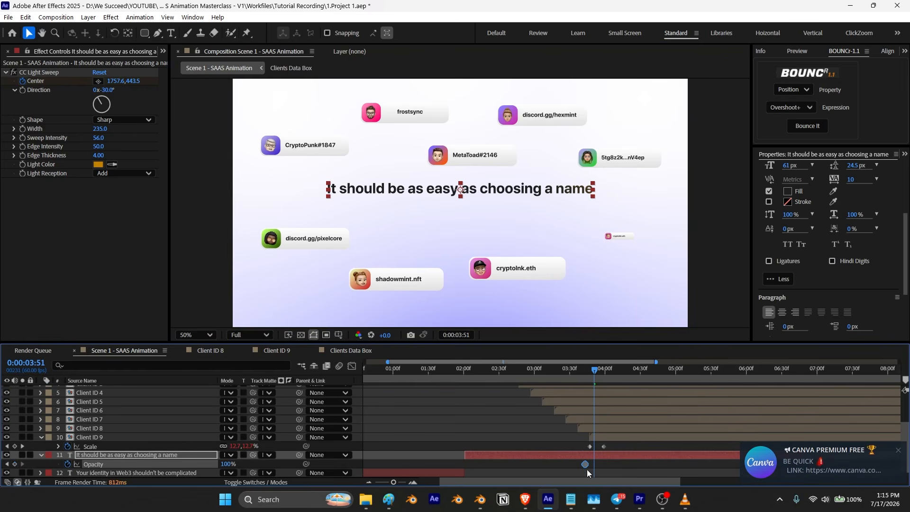
pyautogui.moveTo(229, 464); pyautogui.dragTo(143, 477)
pyautogui.click(607, 461)
pyautogui.moveTo(594, 462)
pyautogui.mouseDown()
pyautogui.moveTo(584, 465)
pyautogui.moveTo(605, 467)
pyautogui.mouseUp()
pyautogui.moveTo(594, 370); pyautogui.dragTo(563, 380)
pyautogui.press('space')
pyautogui.press('space')
pyautogui.moveTo(689, 373); pyautogui.dragTo(598, 414)
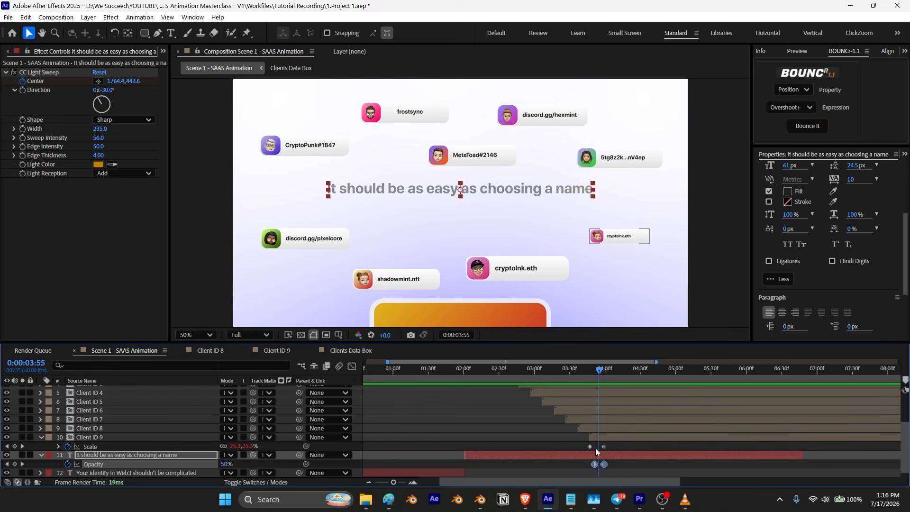
# Step: Add position keyframes for the shadowmint.nft and cryptolnk.eth cards and shift them slightly earlier
pyautogui.click(429, 279)
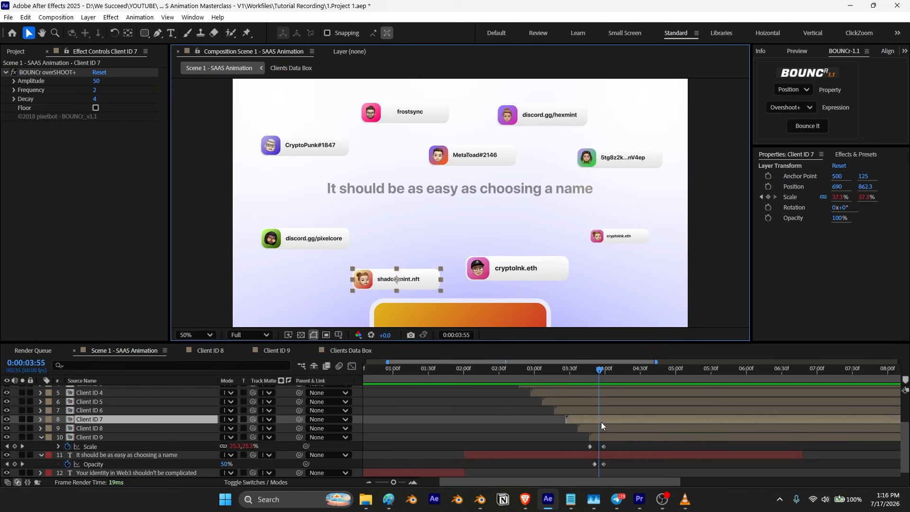
pyautogui.press('p')
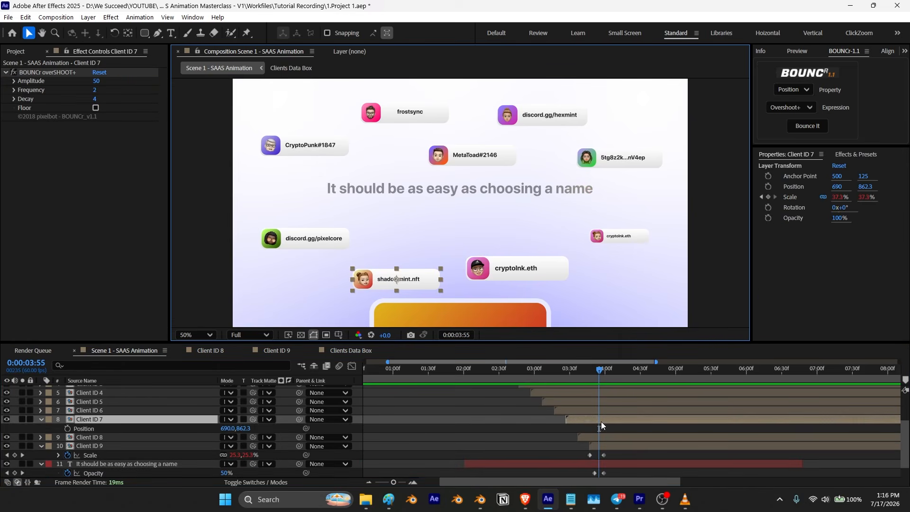
pyautogui.click(67, 428)
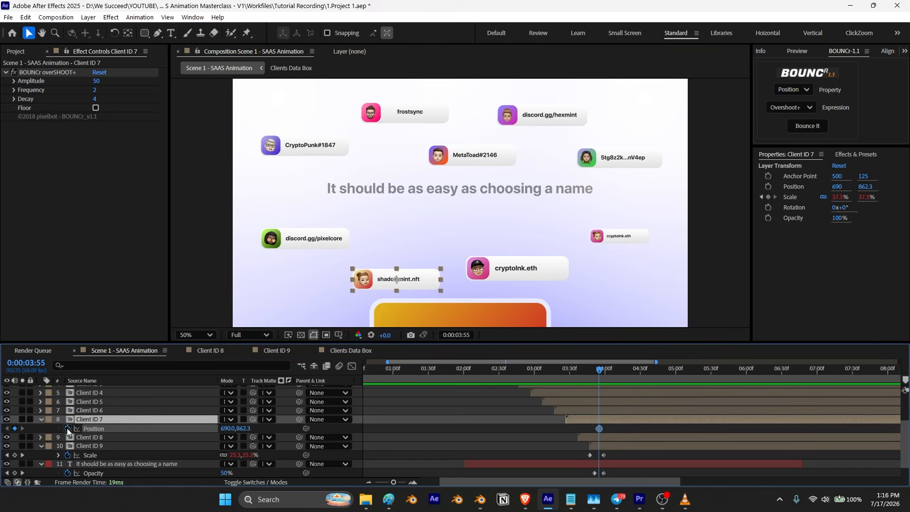
pyautogui.click(518, 269)
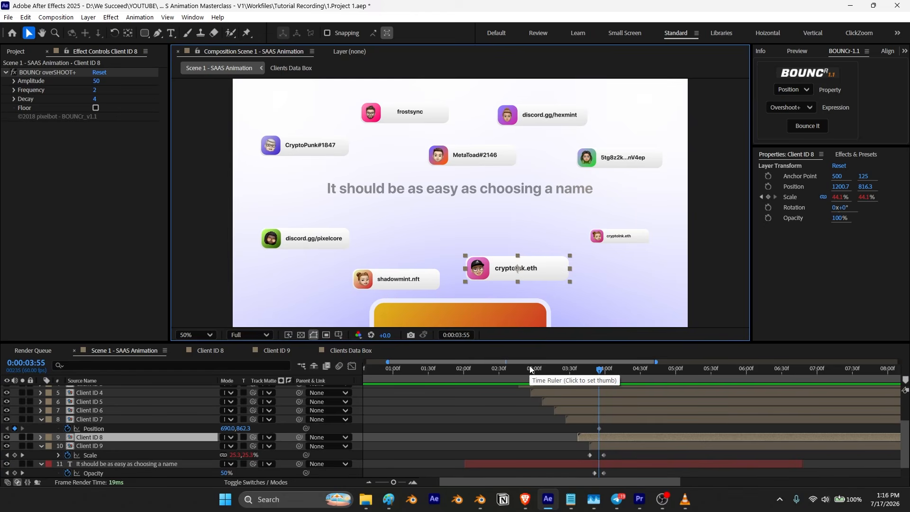
pyautogui.press('p')
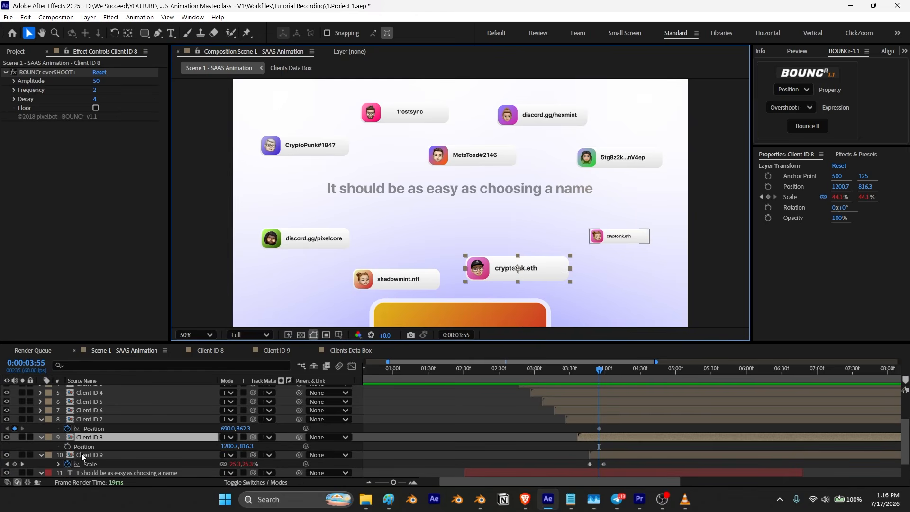
pyautogui.click(412, 278)
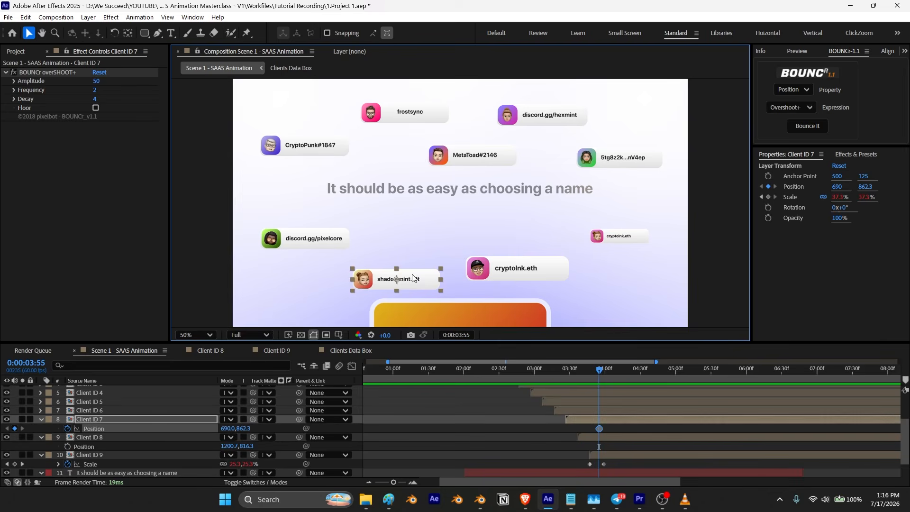
pyautogui.click(100, 438)
pyautogui.click(100, 419)
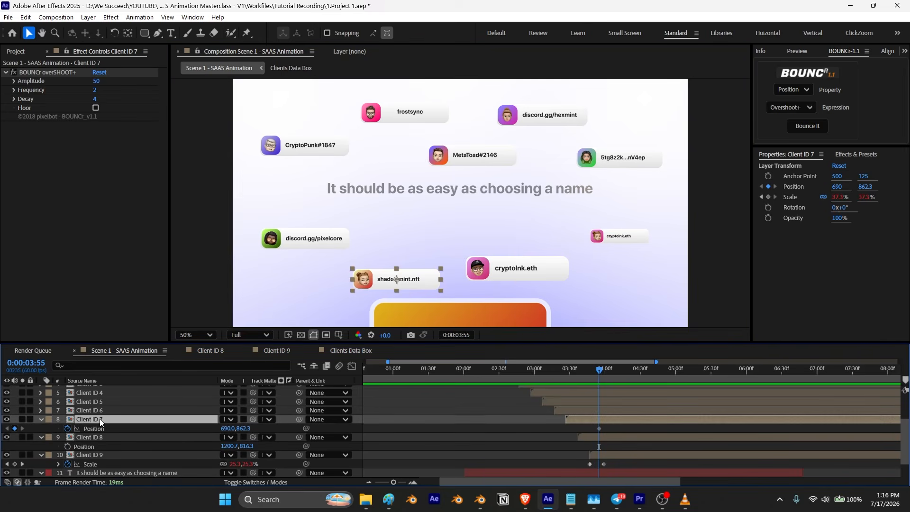
pyautogui.click(67, 446)
pyautogui.keyDown('shift'); pyautogui.click(598, 428); pyautogui.keyUp('shift')
pyautogui.moveTo(600, 446); pyautogui.dragTo(589, 446)
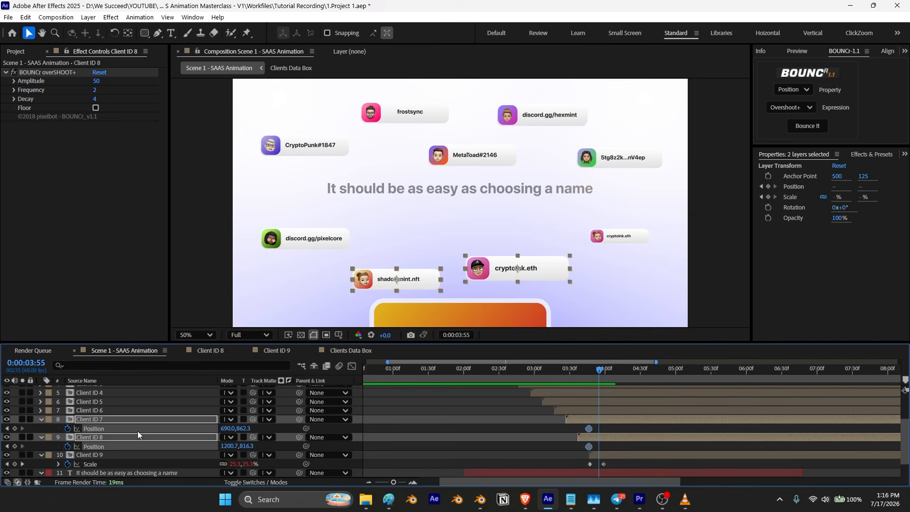
# Step: At 0:00:03:55, move the shadowmint.nft card to about 276, 498 and the cryptolnk.eth card to about 1519, 514
pyautogui.click(98, 419)
pyautogui.click(103, 410)
pyautogui.click(96, 419)
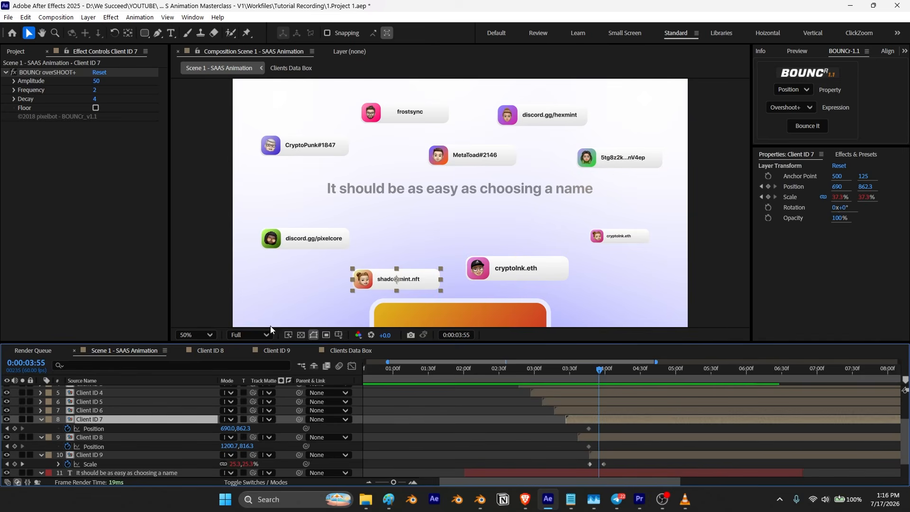
pyautogui.moveTo(406, 279); pyautogui.dragTo(313, 198)
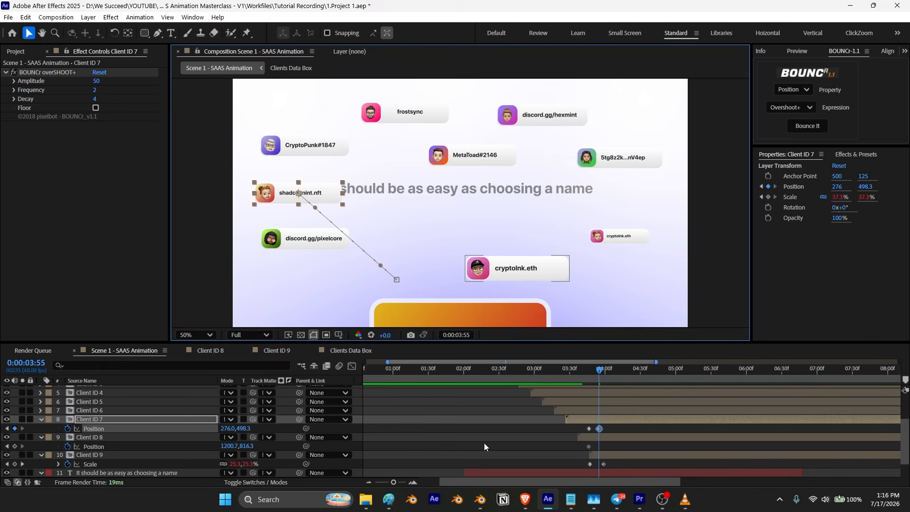
pyautogui.moveTo(550, 277); pyautogui.dragTo(623, 207)
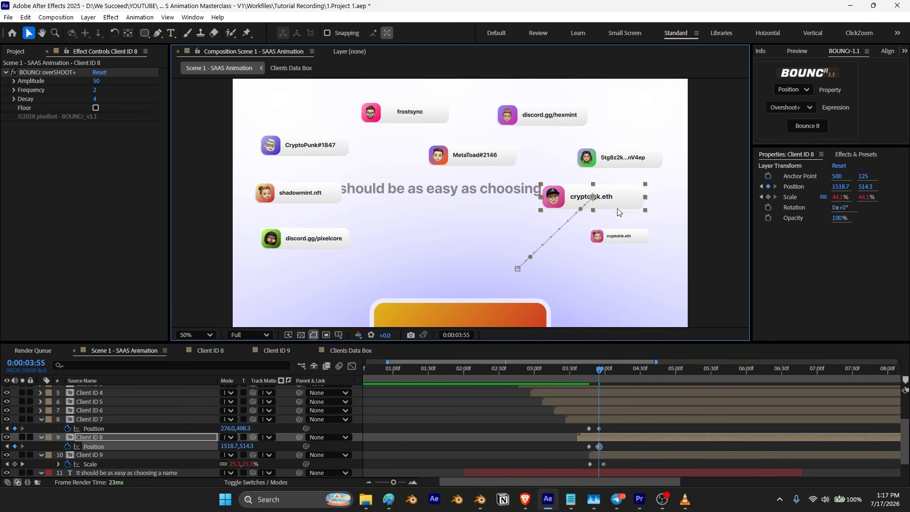
# Step: Shift both cards' position keyframes slightly later in time and preview the motion
pyautogui.click(597, 371)
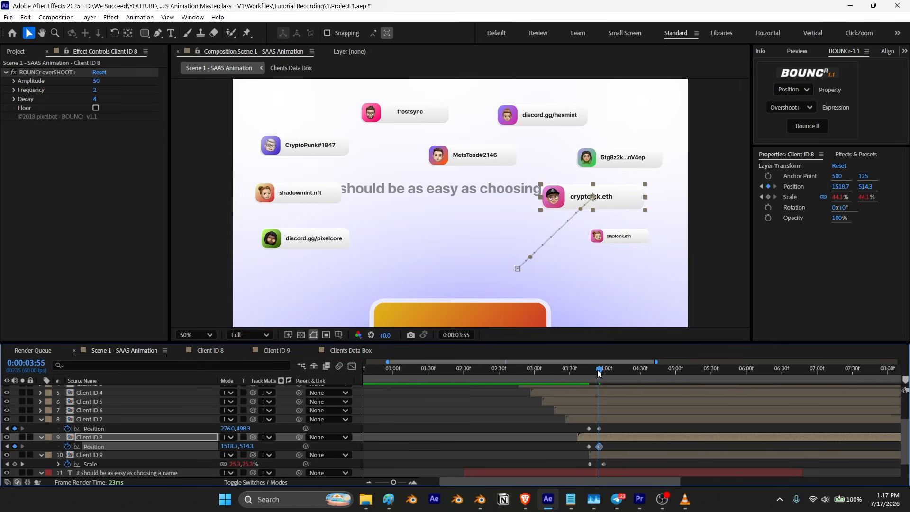
pyautogui.moveTo(595, 371)
pyautogui.mouseDown()
pyautogui.moveTo(586, 375)
pyautogui.moveTo(601, 380)
pyautogui.mouseUp()
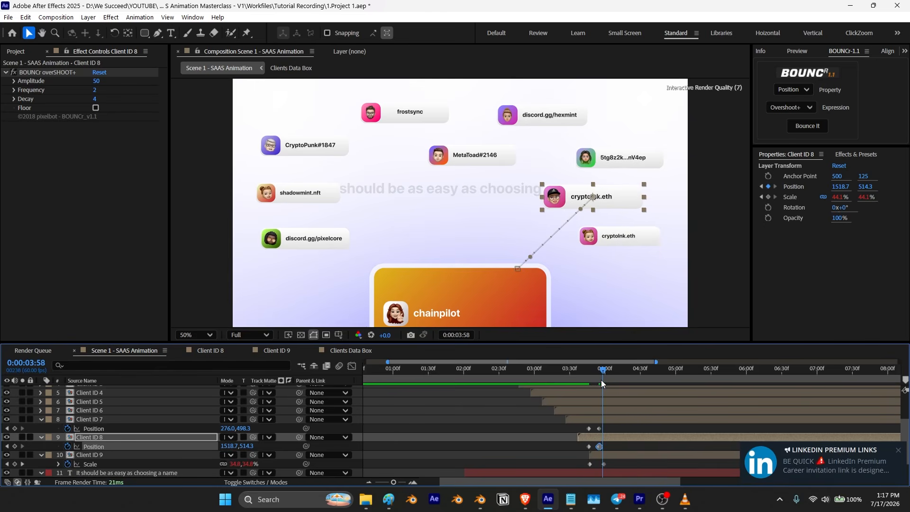
pyautogui.moveTo(610, 426)
pyautogui.mouseDown()
pyautogui.moveTo(590, 451)
pyautogui.moveTo(599, 433)
pyautogui.mouseUp()
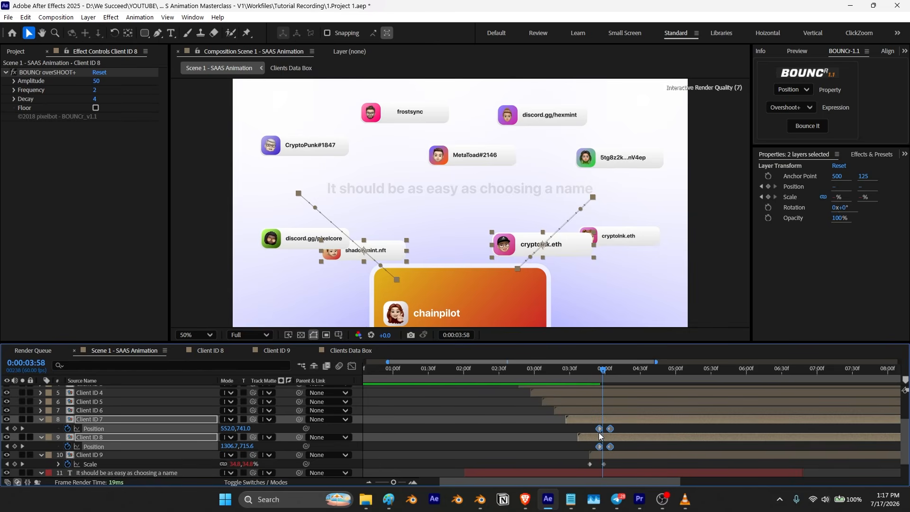
pyautogui.moveTo(599, 433); pyautogui.dragTo(599, 434)
pyautogui.moveTo(598, 373); pyautogui.dragTo(544, 371)
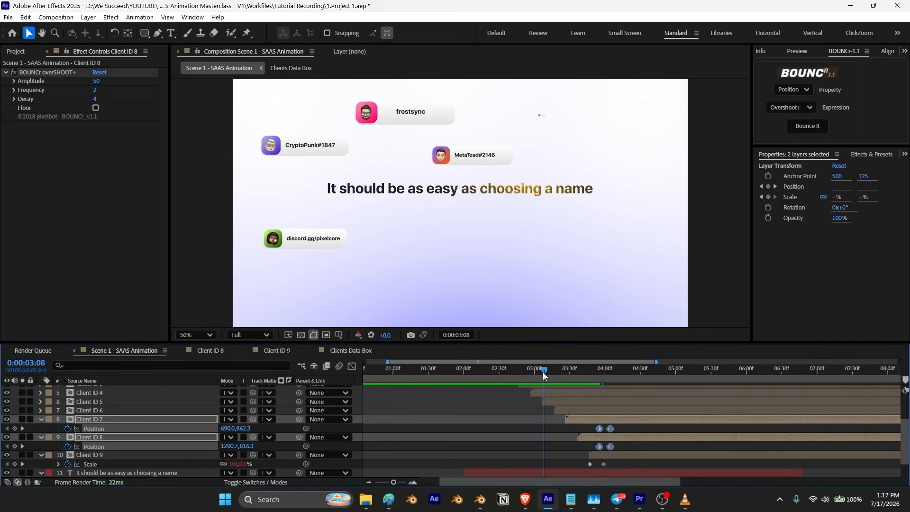
pyautogui.press('space')
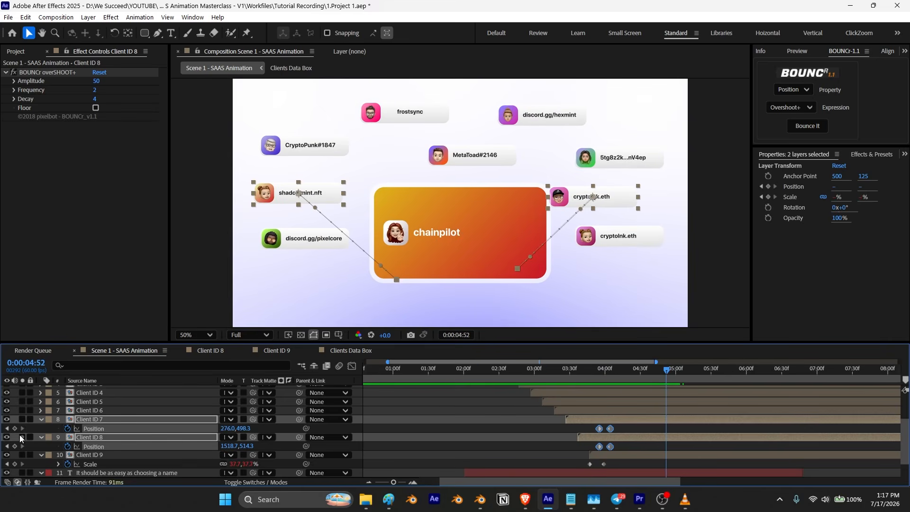
# Step: At the cards' final keyframe, nudge the cryptolnk.eth, 5tg8z2k...nV4ep and discord.gg/pixelcore cards to spread them around the box
pyautogui.click(7, 428)
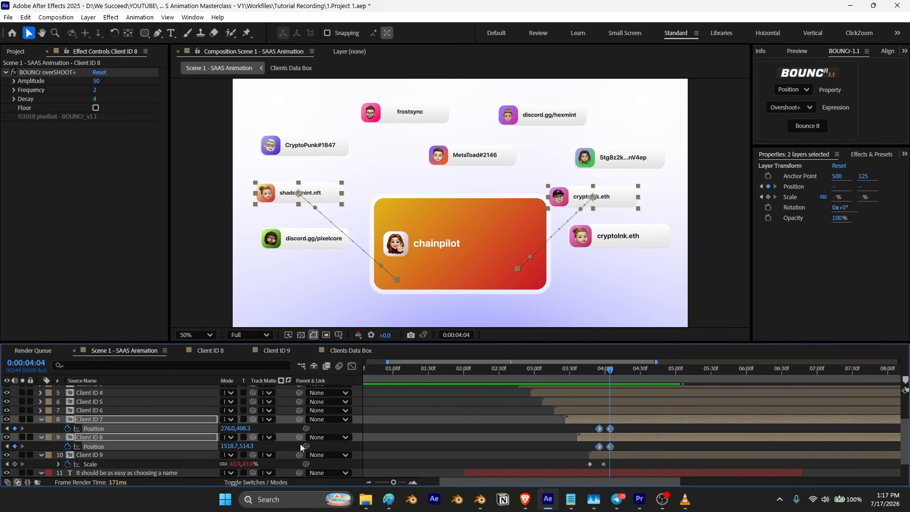
pyautogui.click(328, 428)
pyautogui.click(92, 437)
pyautogui.moveTo(612, 196); pyautogui.dragTo(631, 198)
pyautogui.moveTo(616, 158); pyautogui.dragTo(627, 153)
pyautogui.click(639, 259)
pyautogui.moveTo(323, 243); pyautogui.dragTo(316, 256)
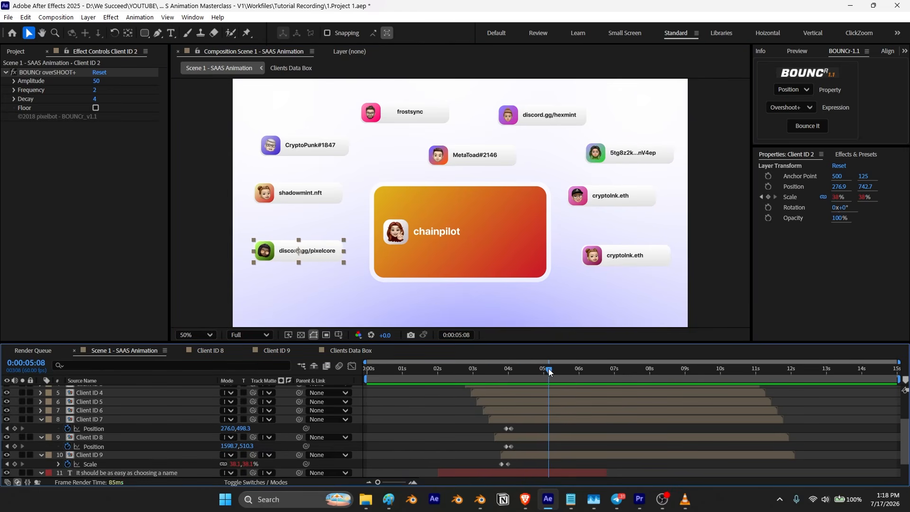
# Step: Retime the shadowmint.nft card's position keyframes later and apply BOUNCr Overshoot+ to its position
pyautogui.moveTo(549, 373); pyautogui.dragTo(524, 380)
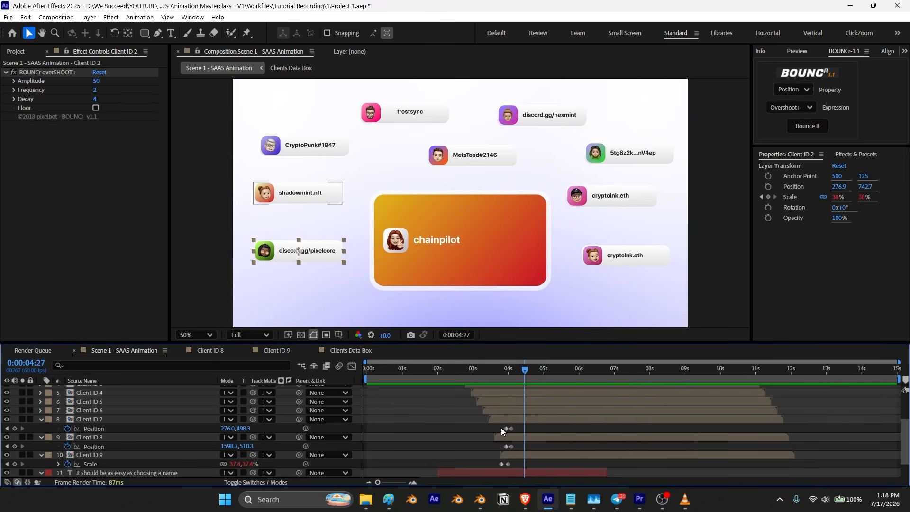
pyautogui.moveTo(500, 427); pyautogui.dragTo(519, 431)
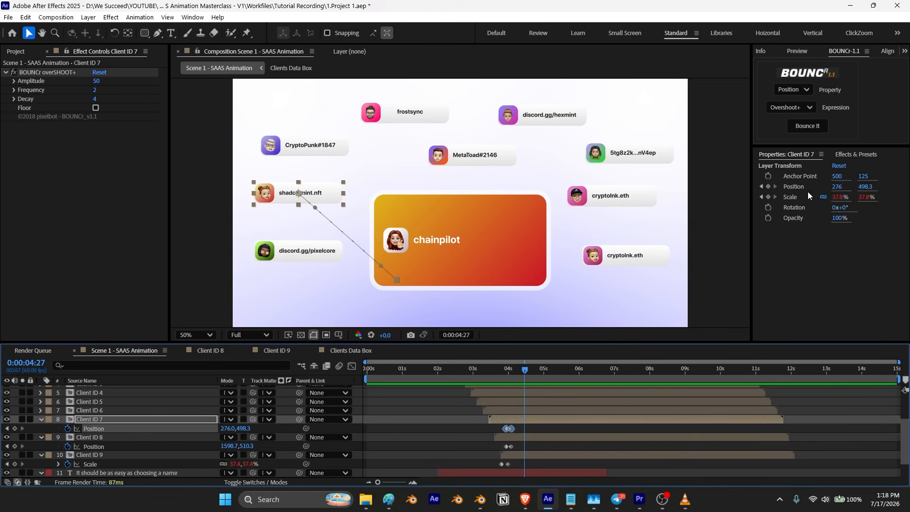
pyautogui.click(808, 125)
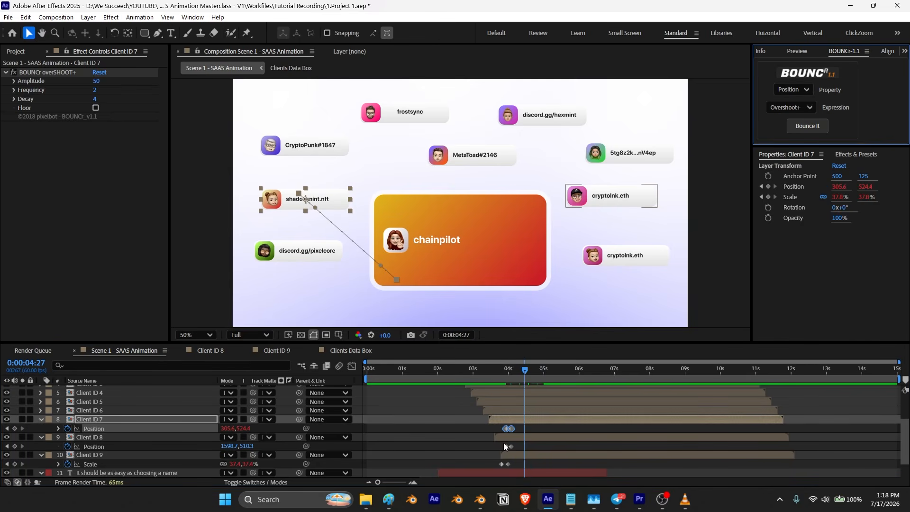
# Step: Retime the cryptolnk.eth card's position keyframes to match, apply BOUNCr Overshoot+ to its position, and preview
pyautogui.moveTo(493, 448); pyautogui.dragTo(528, 449)
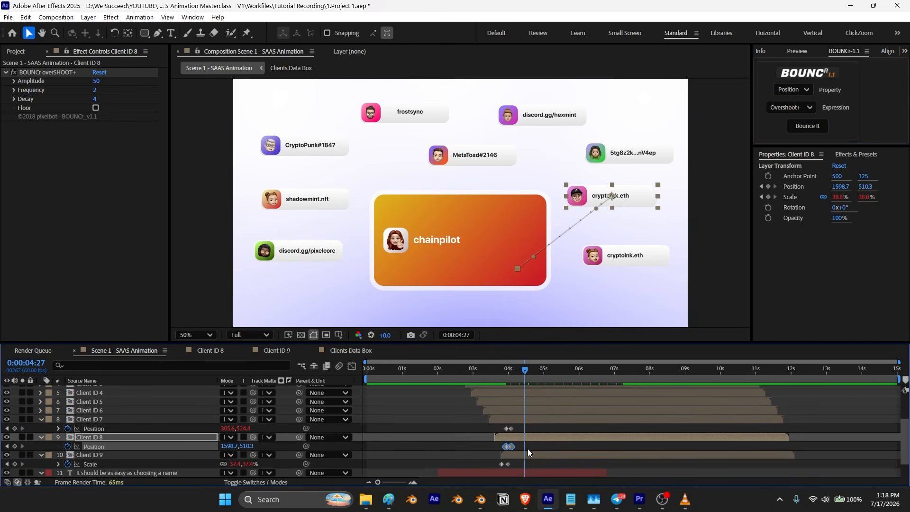
pyautogui.click(805, 128)
pyautogui.moveTo(525, 370); pyautogui.dragTo(450, 392)
pyautogui.press('space')
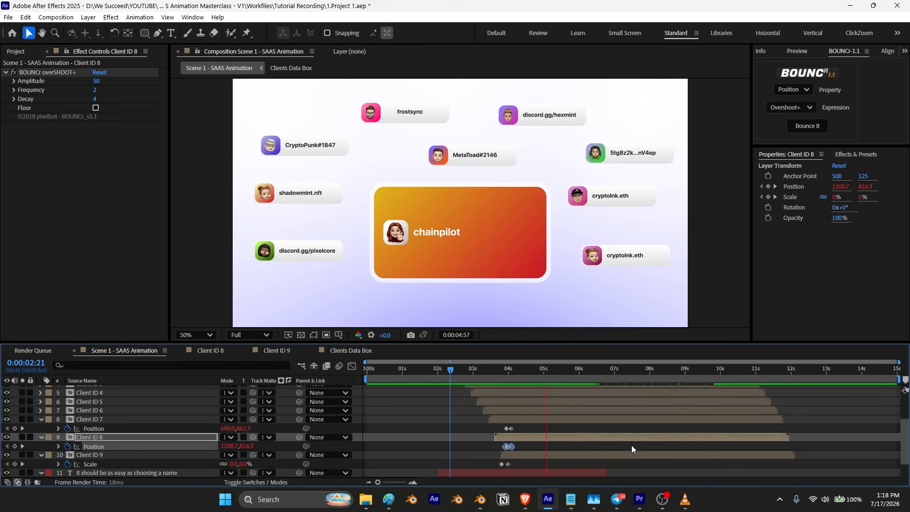
# Step: Preview the animation and compare it with the finished reference video in the media player
pyautogui.press('space')
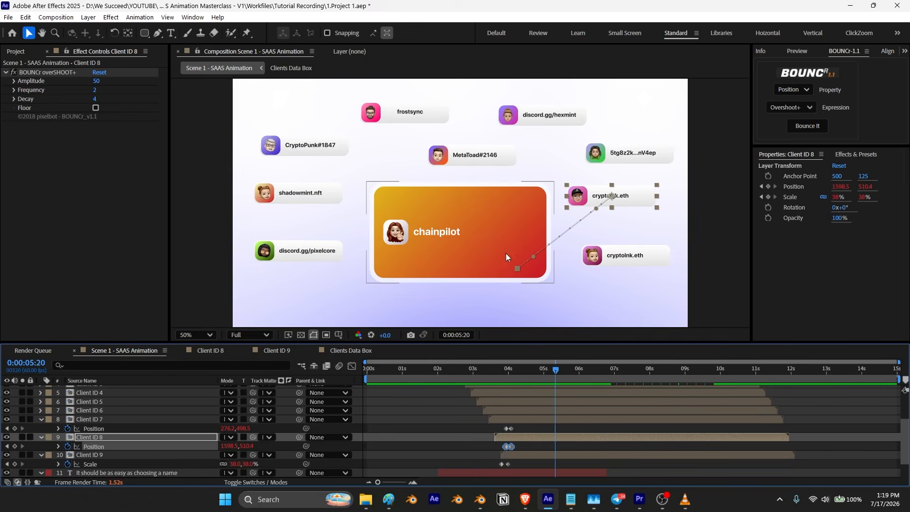
pyautogui.moveTo(688, 503)
pyautogui.click(687, 503)
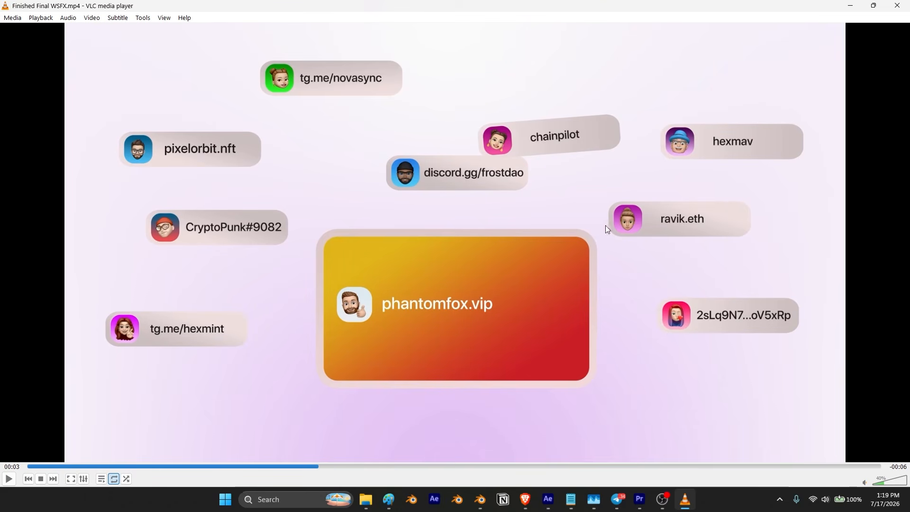
pyautogui.press('space')
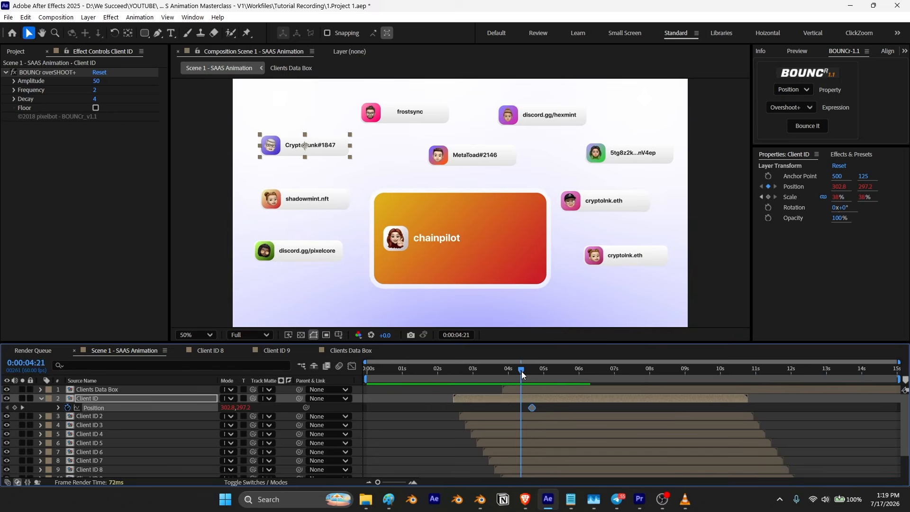
# Step: Ten frames after its last position keyframe, move the CryptoPunk#1847 card into the center of the Clients Data Box
pyautogui.moveTo(524, 372); pyautogui.dragTo(533, 373)
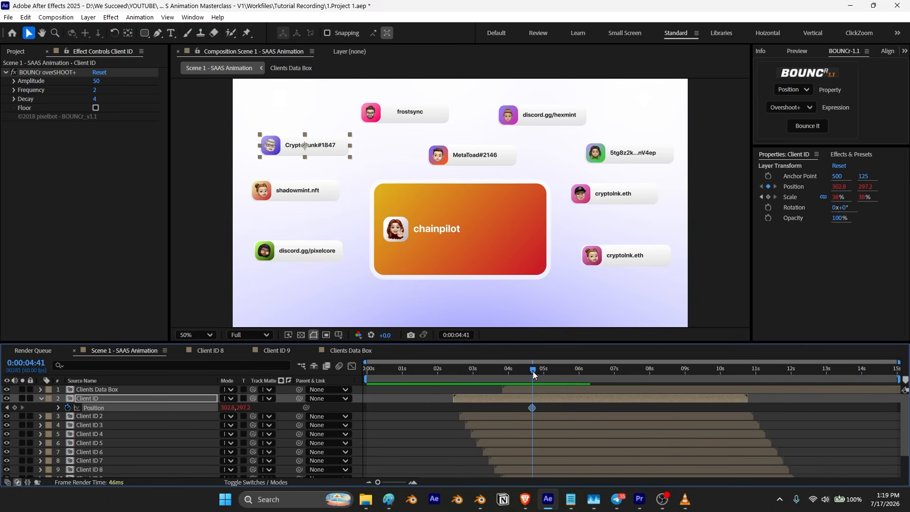
pyautogui.hotkey('shift', 'pagedown')
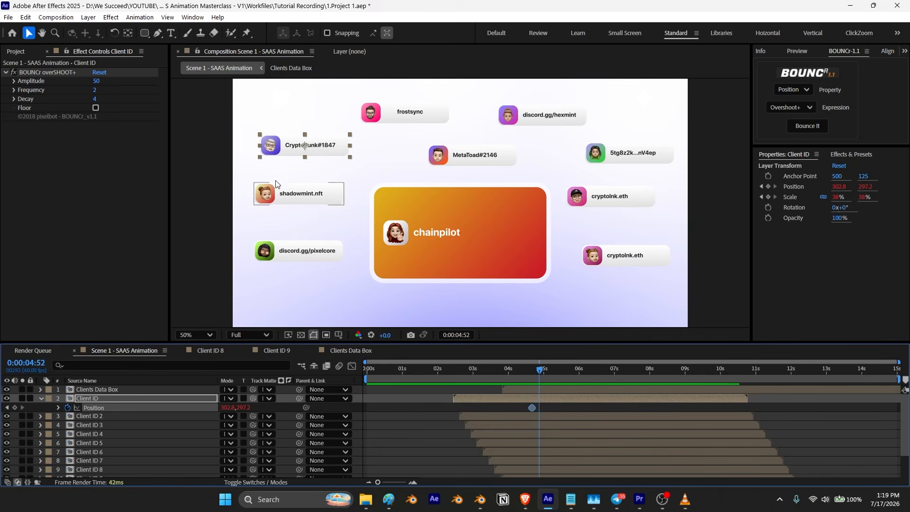
pyautogui.moveTo(326, 150); pyautogui.dragTo(441, 219)
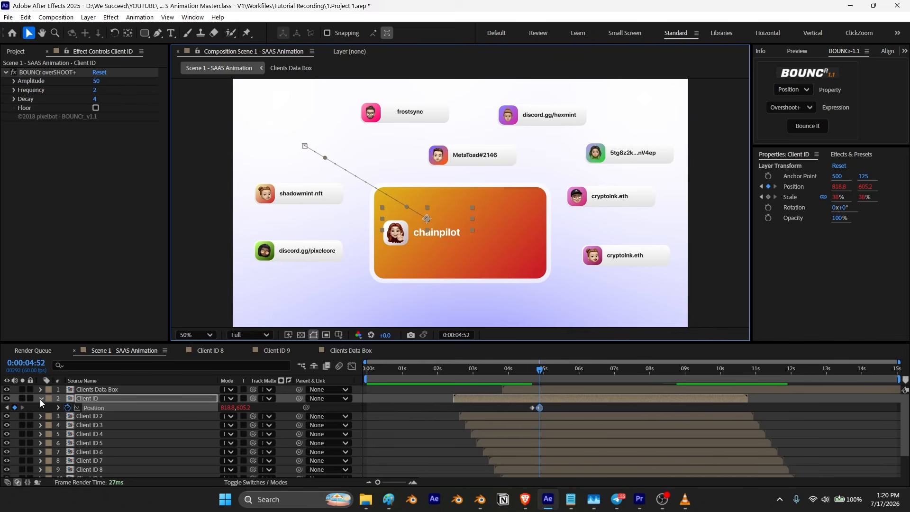
# Step: Add a position keyframe to the 5tg8z2k...nV4ep card, then ten frames later move it into the box center
pyautogui.hotkey('shift', 'pagedown')
pyautogui.click(105, 416)
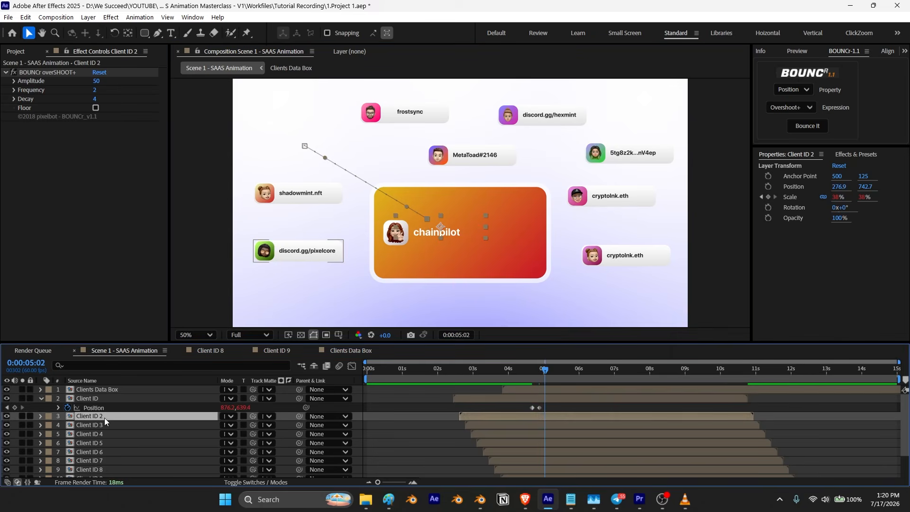
pyautogui.click(631, 153)
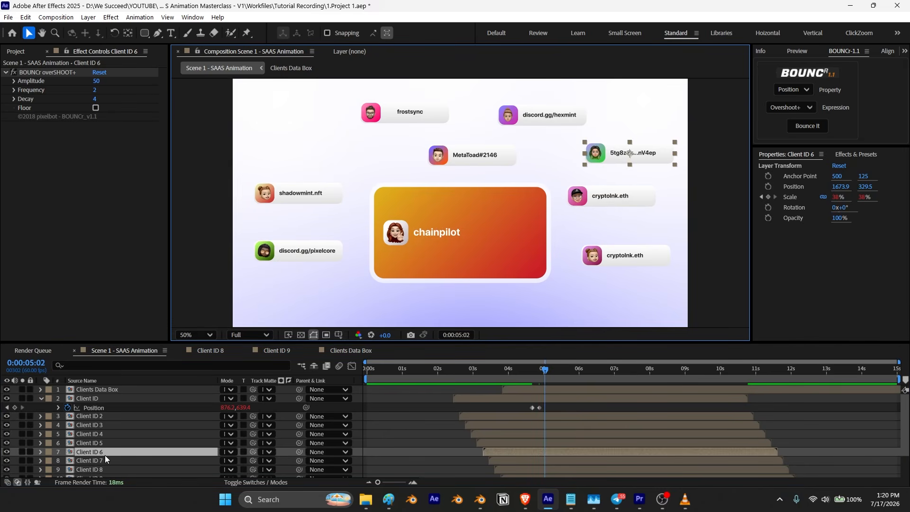
pyautogui.hotkey('alt', 'shift', 'p')
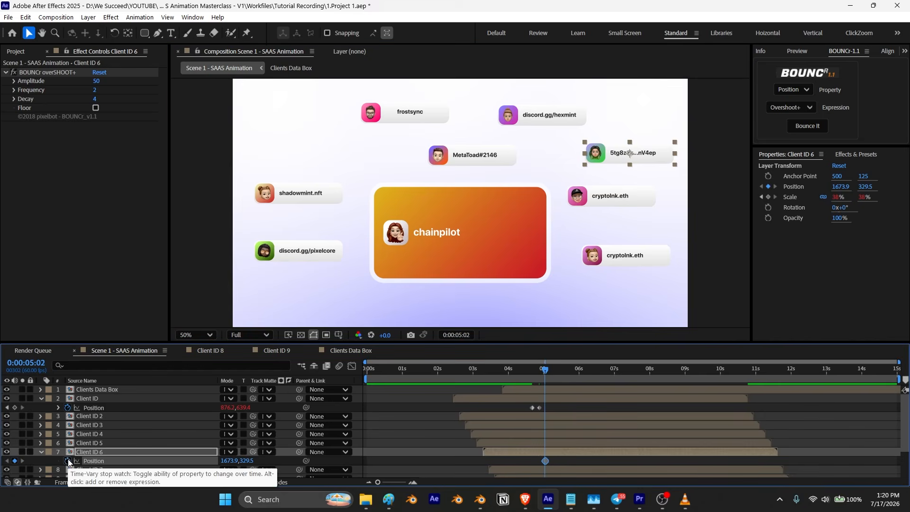
pyautogui.hotkey('shift', 'pagedown')
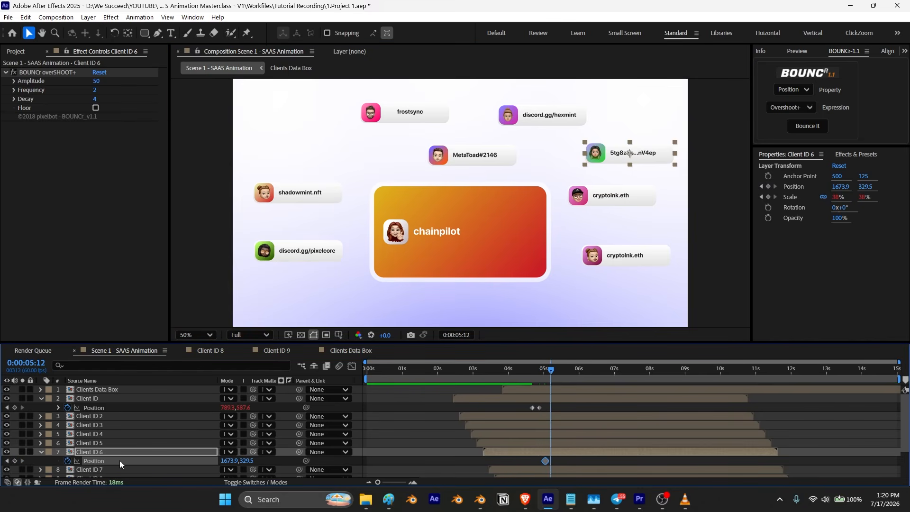
pyautogui.moveTo(656, 158); pyautogui.dragTo(517, 227)
# Step: Add a position keyframe to the discord.gg/pixelcore card and, ten frames later, slide it into the box center
pyautogui.hotkey('shift', 'pagedown')
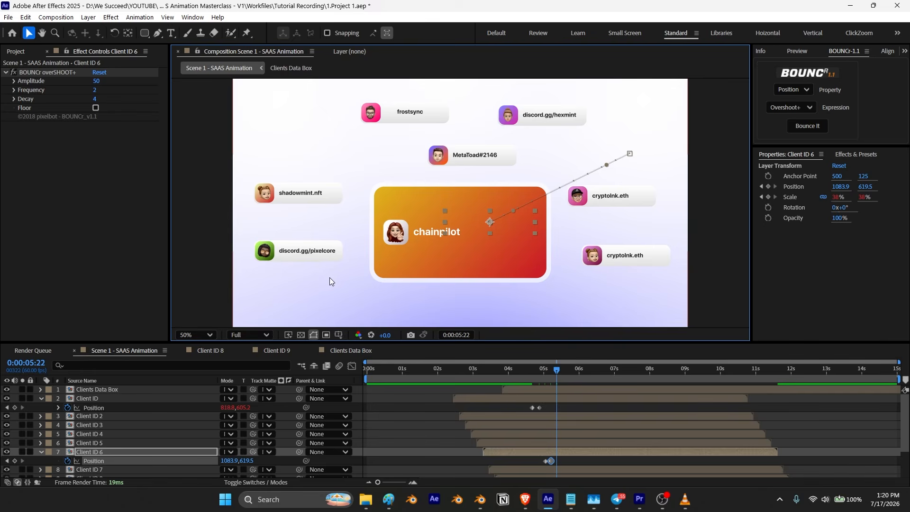
pyautogui.click(318, 256)
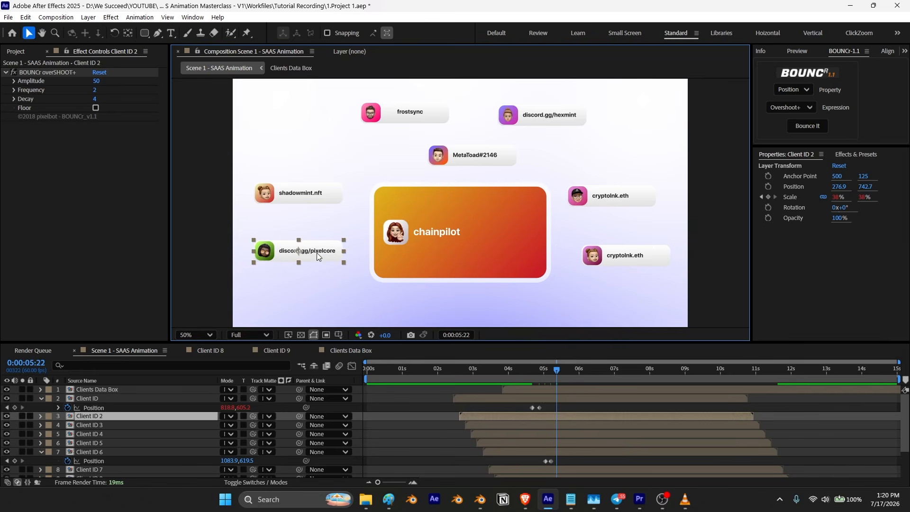
pyautogui.press('p')
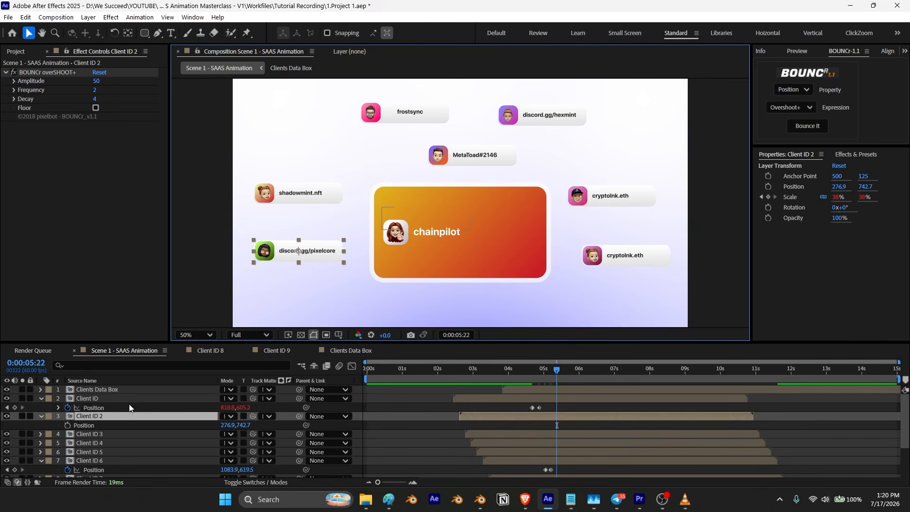
pyautogui.click(67, 426)
pyautogui.hotkey('shift', 'pagedown')
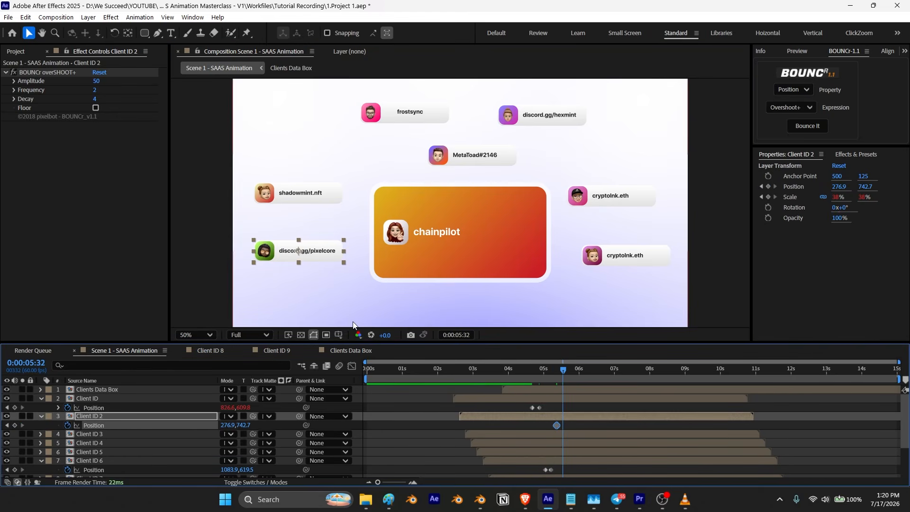
pyautogui.moveTo(317, 257); pyautogui.dragTo(495, 239)
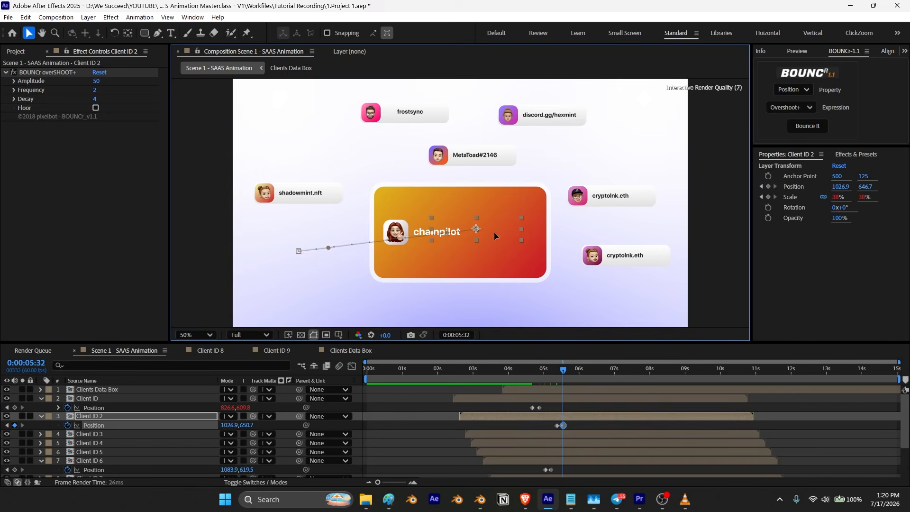
# Step: Keyframe the upper cryptolnk.eth card's position and, ten frames later, move it into the box center
pyautogui.click(623, 199)
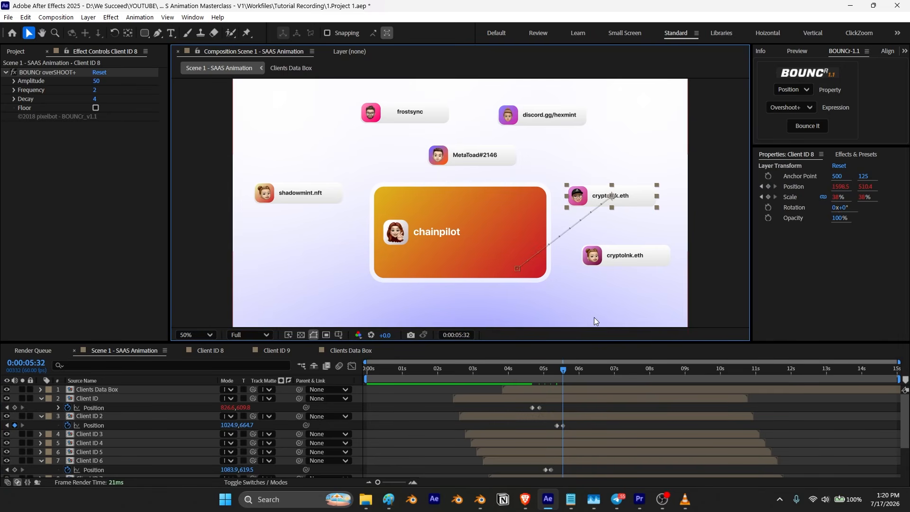
pyautogui.hotkey('shift', 'pagedown')
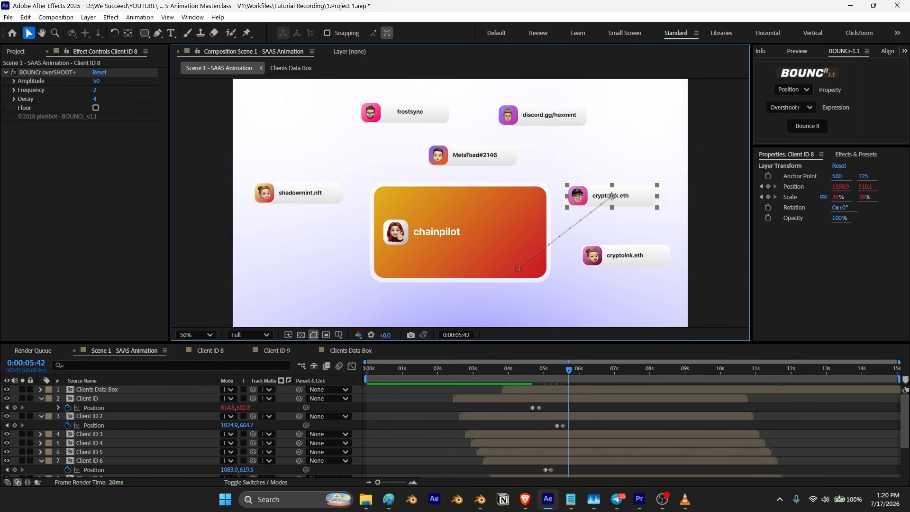
pyautogui.scroll(-3, 179, 431)
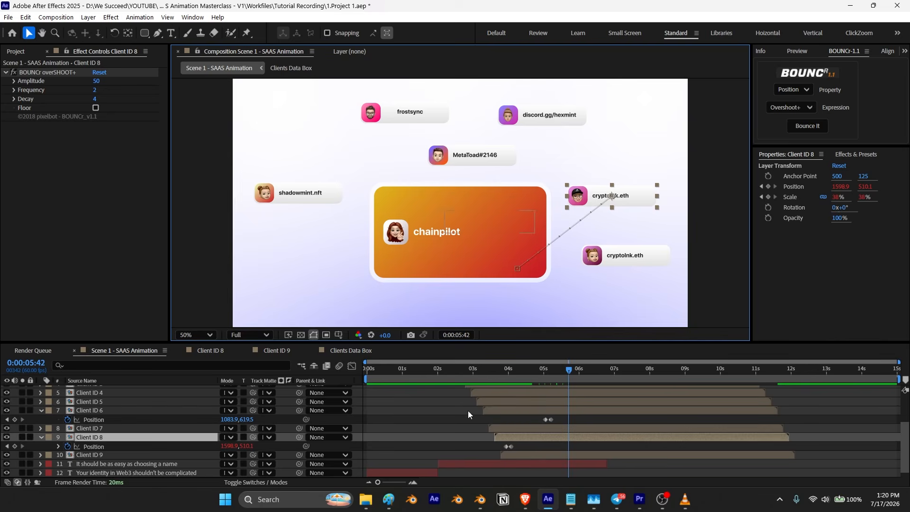
pyautogui.click(15, 446)
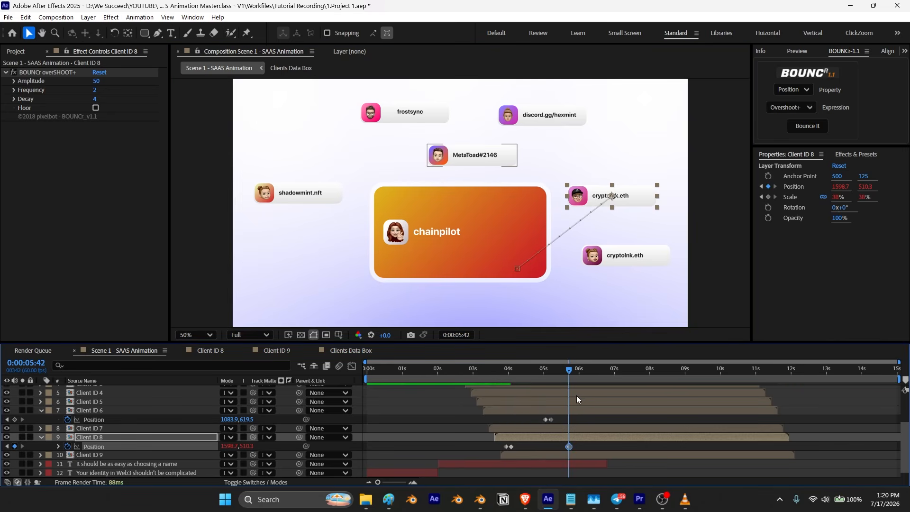
pyautogui.hotkey('shift', 'pagedown')
pyautogui.moveTo(640, 195); pyautogui.dragTo(514, 234)
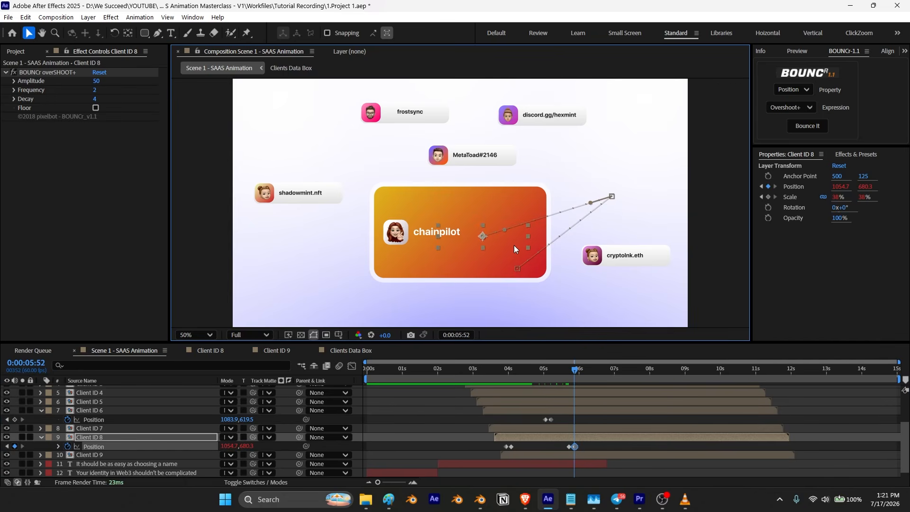
# Step: Keyframe the shadowmint.nft card's position and, ten frames later, move it into the box center
pyautogui.hotkey('shift', 'pagedown')
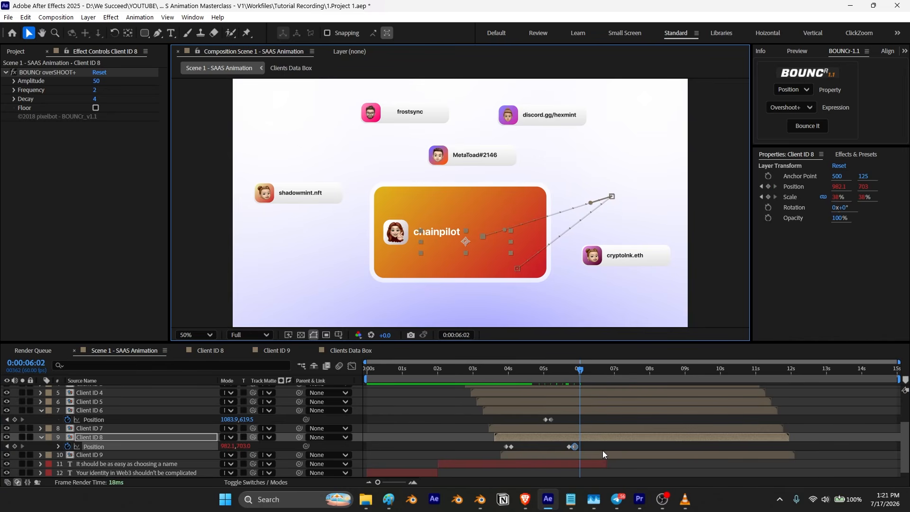
pyautogui.click(301, 194)
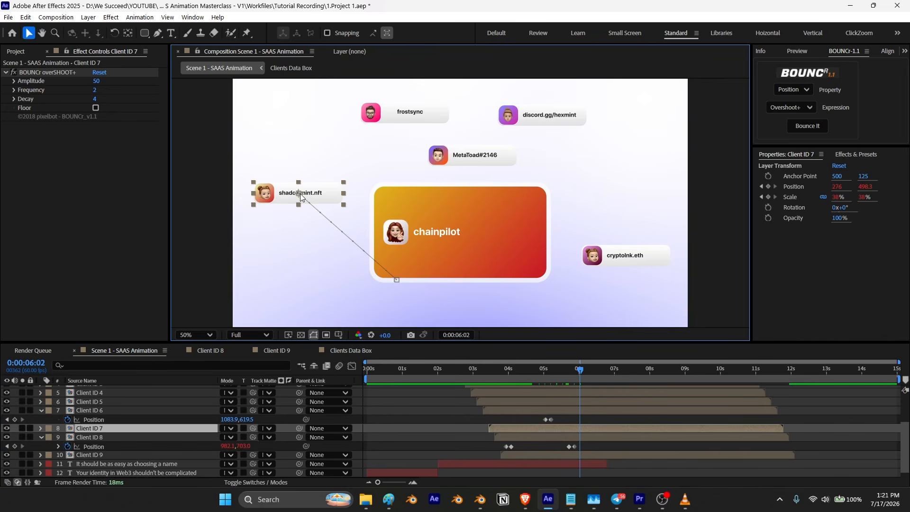
pyautogui.press('p')
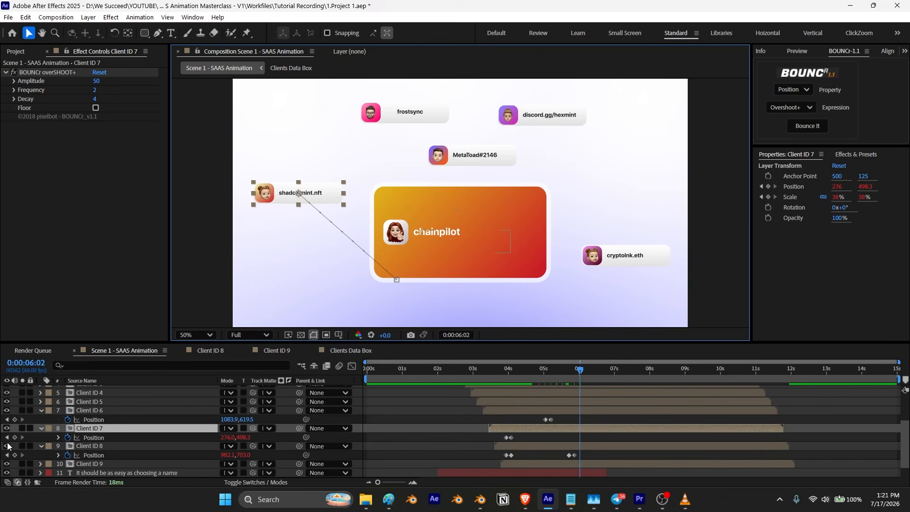
pyautogui.click(14, 438)
pyautogui.hotkey('shift', 'pagedown')
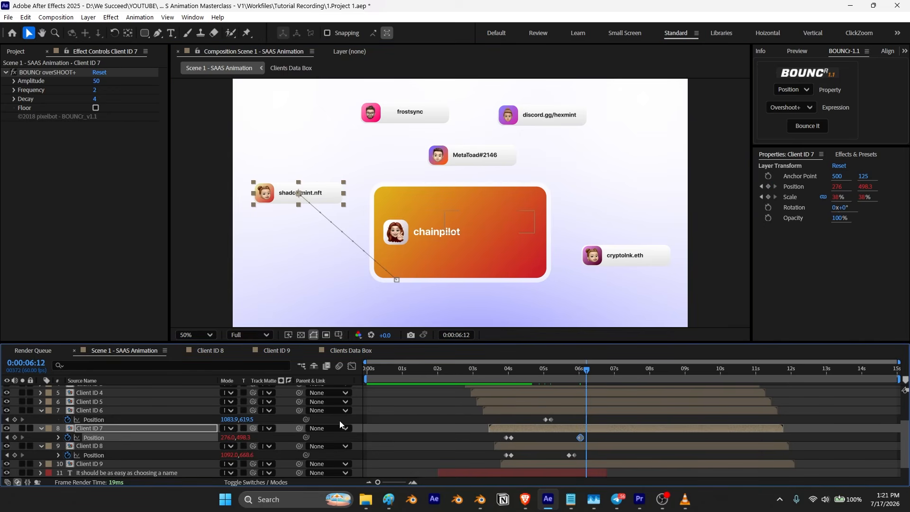
pyautogui.moveTo(322, 193); pyautogui.dragTo(497, 243)
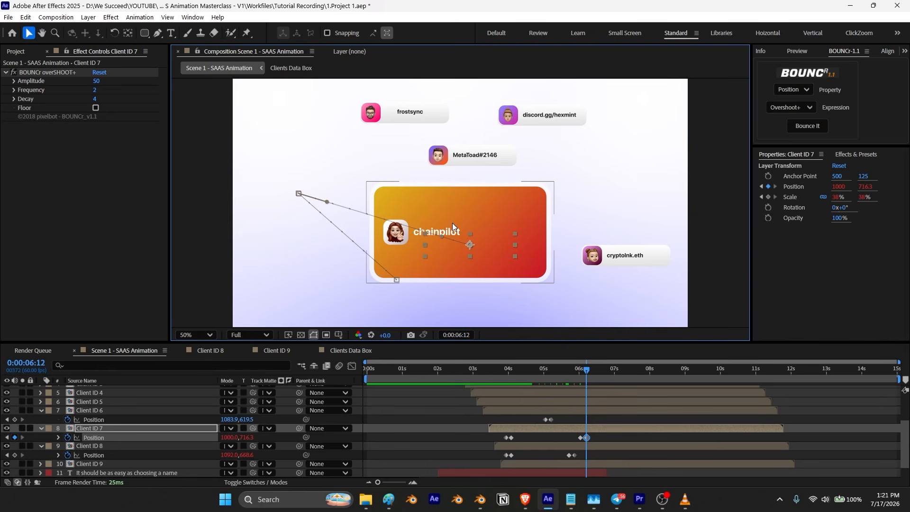
# Step: Keyframe the frostsync card's position and, ten frames later, move it down into the box center
pyautogui.click(395, 117)
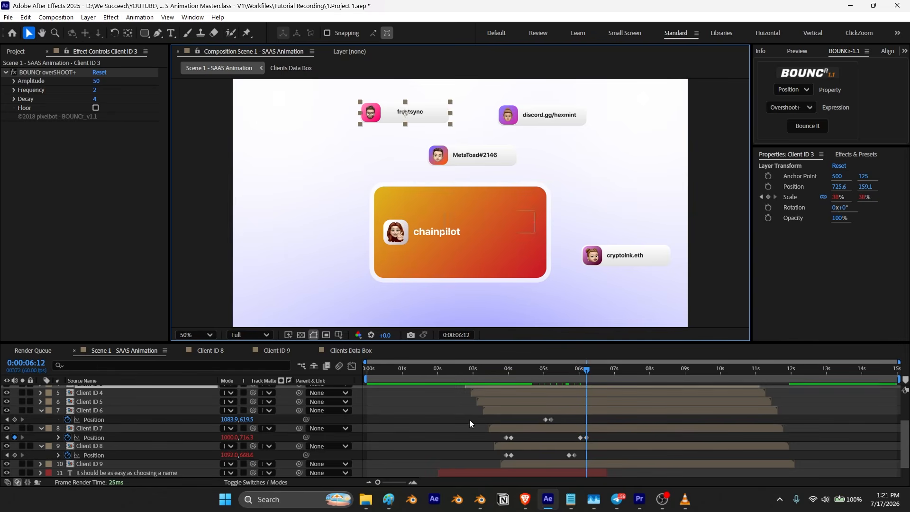
pyautogui.scroll(3, 474, 426)
pyautogui.press('p')
pyautogui.click(67, 444)
pyautogui.hotkey('shift', 'pagedown')
pyautogui.moveTo(388, 111); pyautogui.dragTo(420, 217)
# Step: Keyframe the discord.gg/hexmint card's position and, ten frames later, move it into the box center
pyautogui.click(549, 120)
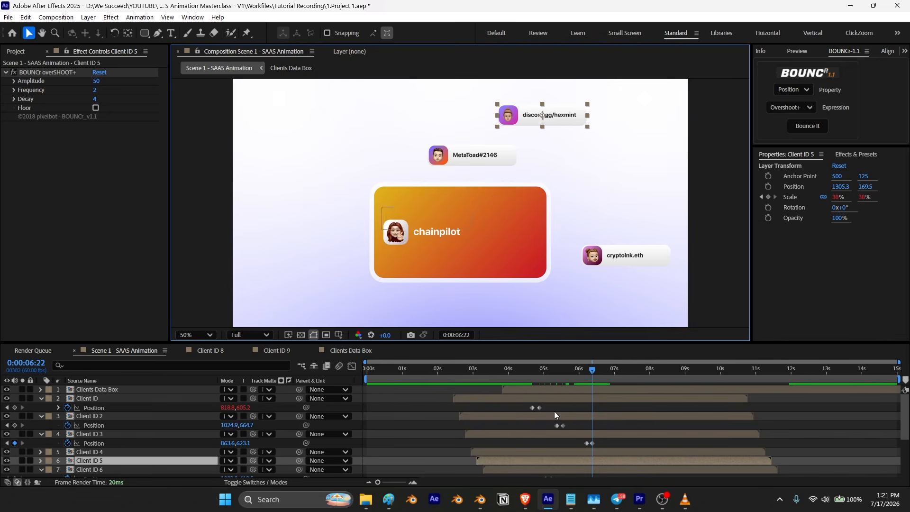
pyautogui.press('p')
pyautogui.click(68, 443)
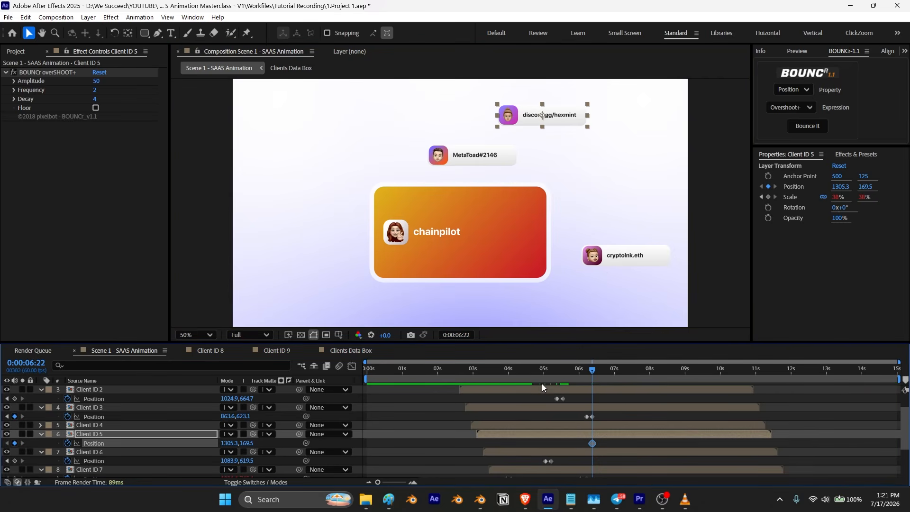
pyautogui.hotkey('shift', 'pagedown')
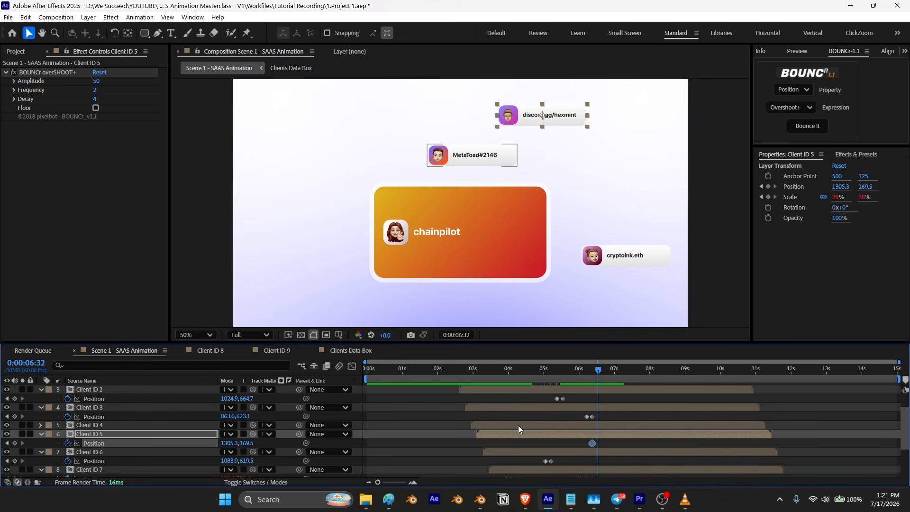
pyautogui.moveTo(558, 126); pyautogui.dragTo(491, 227)
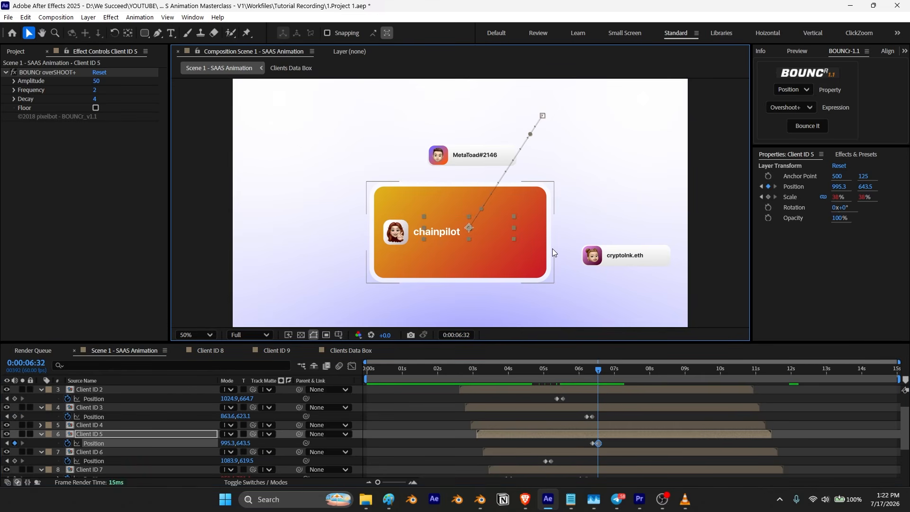
# Step: Keyframe the lower cryptolnk.eth card's position and, ten frames later, move it into the box center
pyautogui.click(640, 261)
pyautogui.scroll(-3, 582, 449)
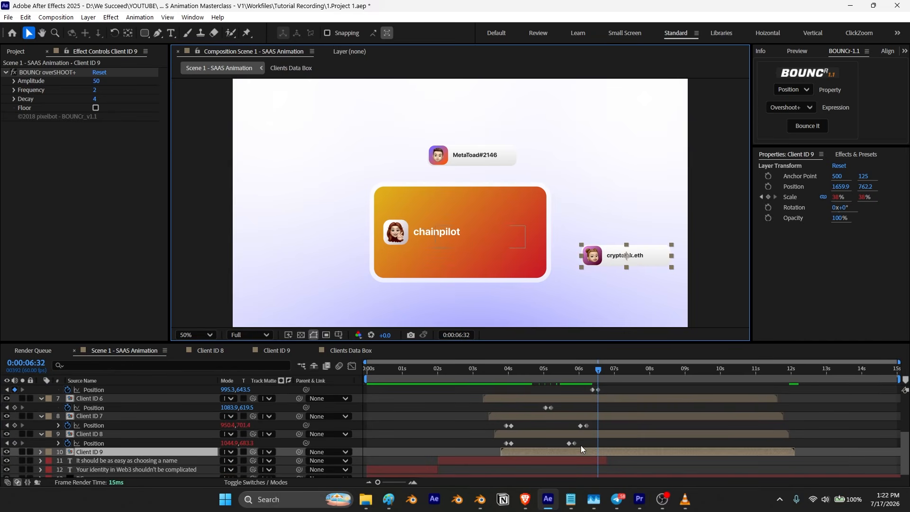
pyautogui.press('p')
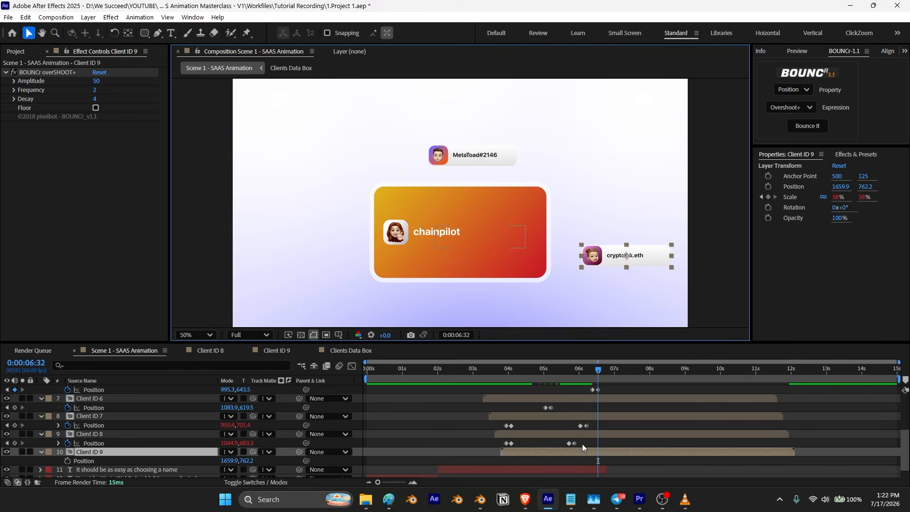
pyautogui.click(67, 461)
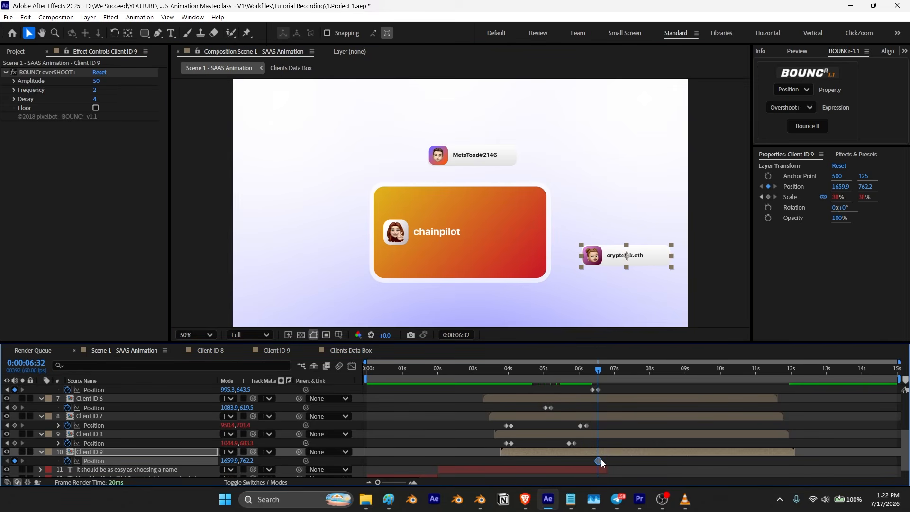
pyautogui.press('pageup')
pyautogui.press('pageup')
pyautogui.press('pageup')
pyautogui.press('pageup')
pyautogui.press('pageup')
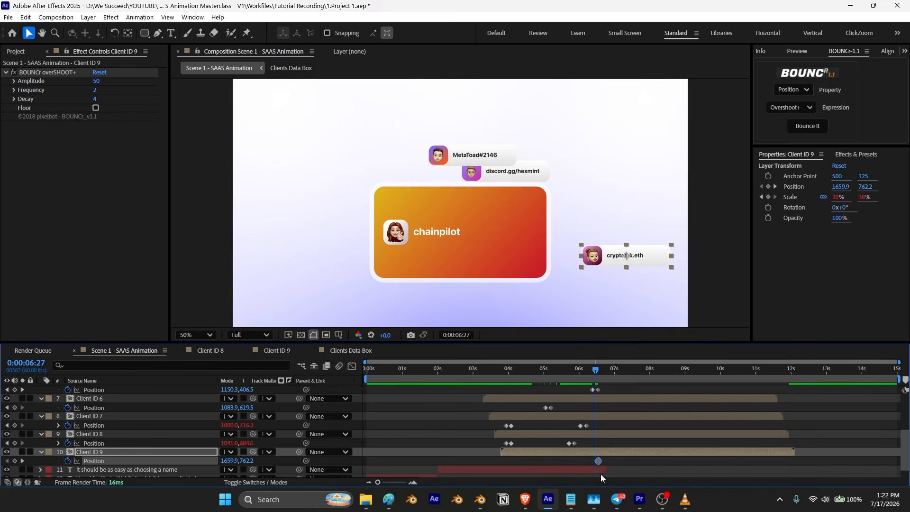
pyautogui.moveTo(599, 461); pyautogui.dragTo(595, 462)
pyautogui.hotkey('shift', 'pagedown')
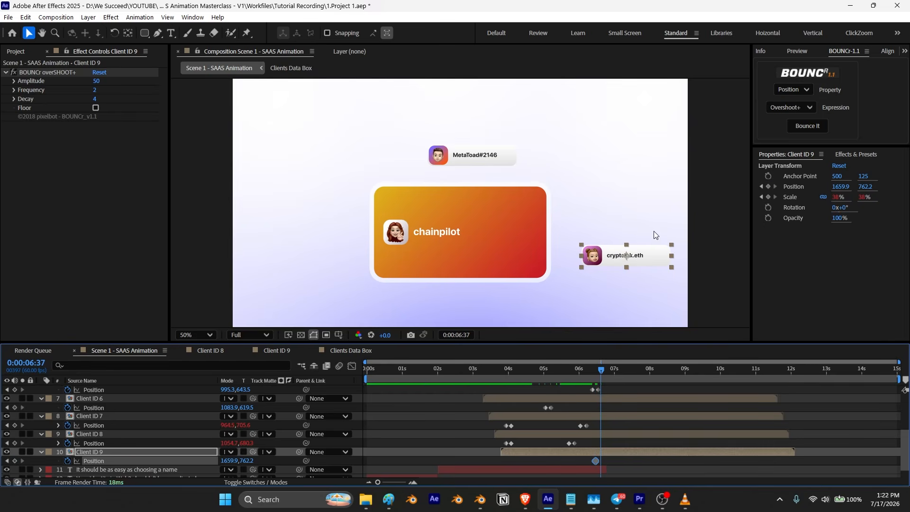
pyautogui.moveTo(649, 265); pyautogui.dragTo(487, 246)
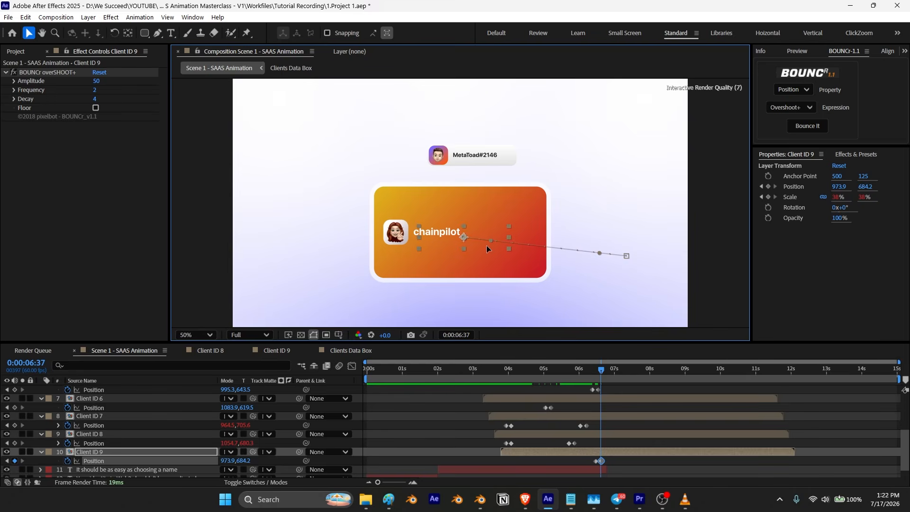
# Step: Keyframe the MetaToad#2146 card's position and, ten frames later, move it down into the box center
pyautogui.click(479, 156)
pyautogui.scroll(3, 462, 410)
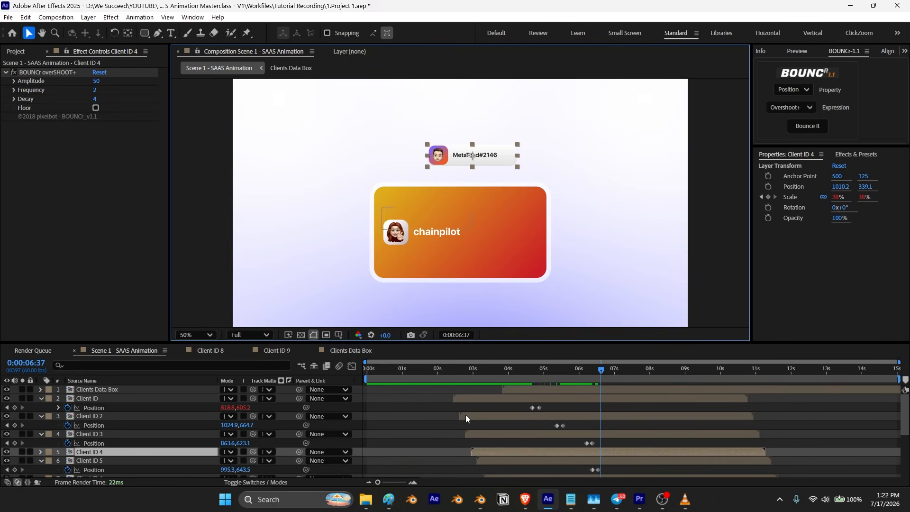
pyautogui.press('p')
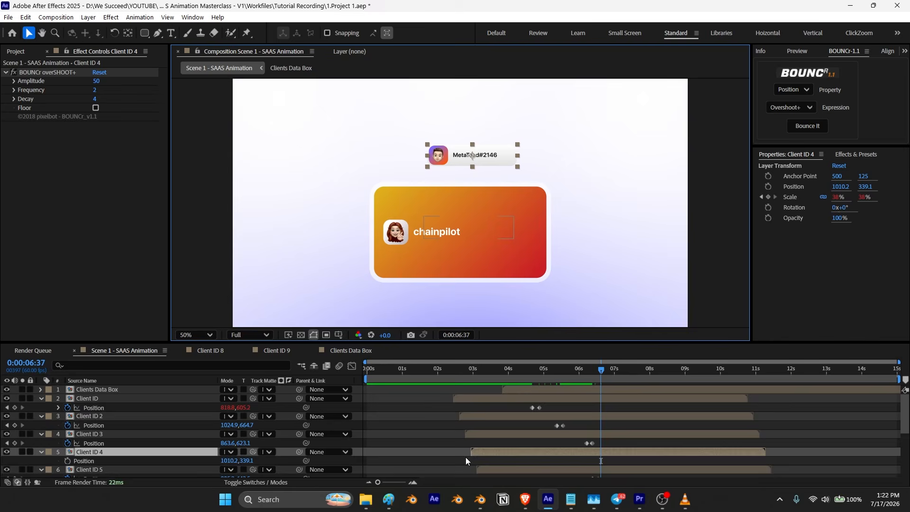
pyautogui.scroll(-2, 309, 446)
pyautogui.click(68, 434)
pyautogui.hotkey('shift', 'pagedown')
pyautogui.moveTo(457, 145); pyautogui.dragTo(453, 237)
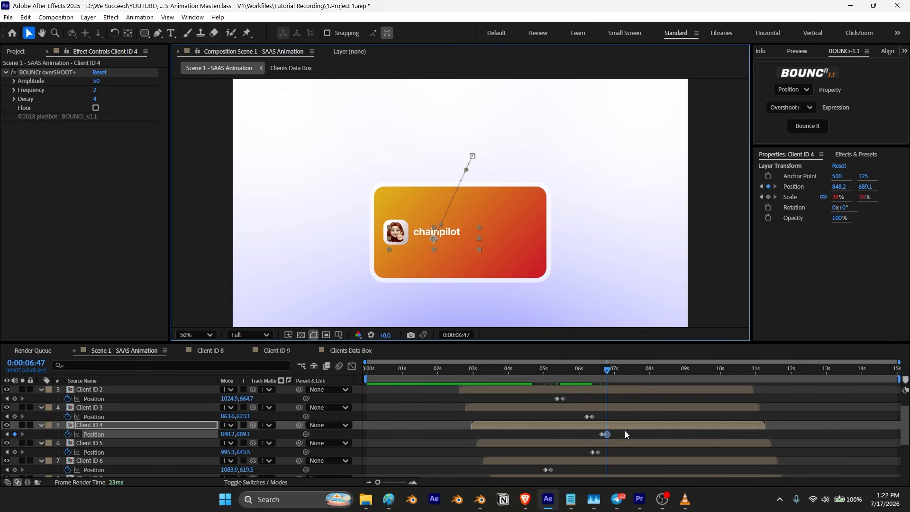
# Step: Apply Easy Ease to all card position keyframes and steepen their speed curves in the Graph Editor
pyautogui.scroll(2, 622, 434)
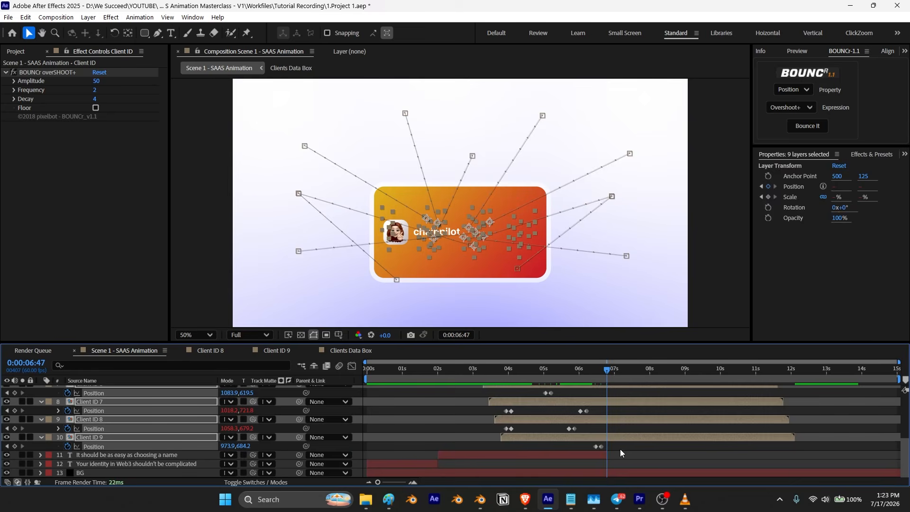
pyautogui.moveTo(620, 448); pyautogui.dragTo(462, 399)
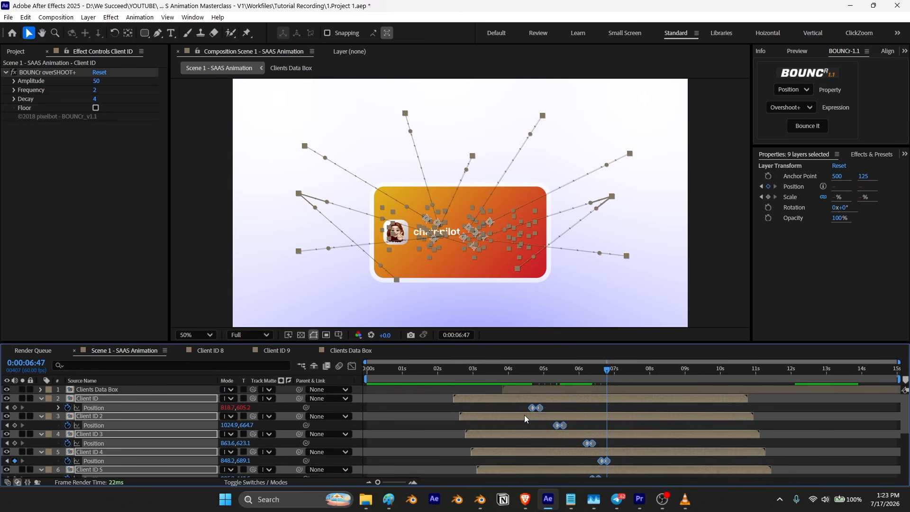
pyautogui.press('F9')
pyautogui.click(352, 367)
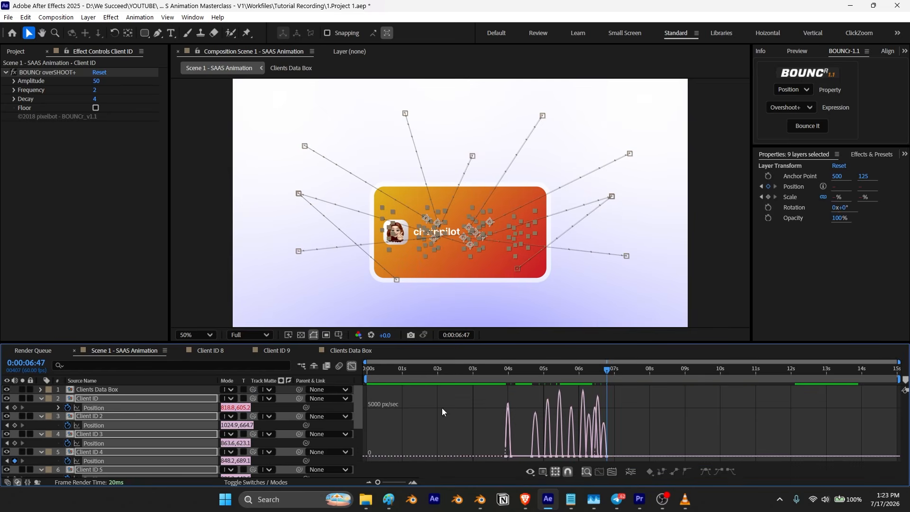
pyautogui.scroll(4, 524, 462)
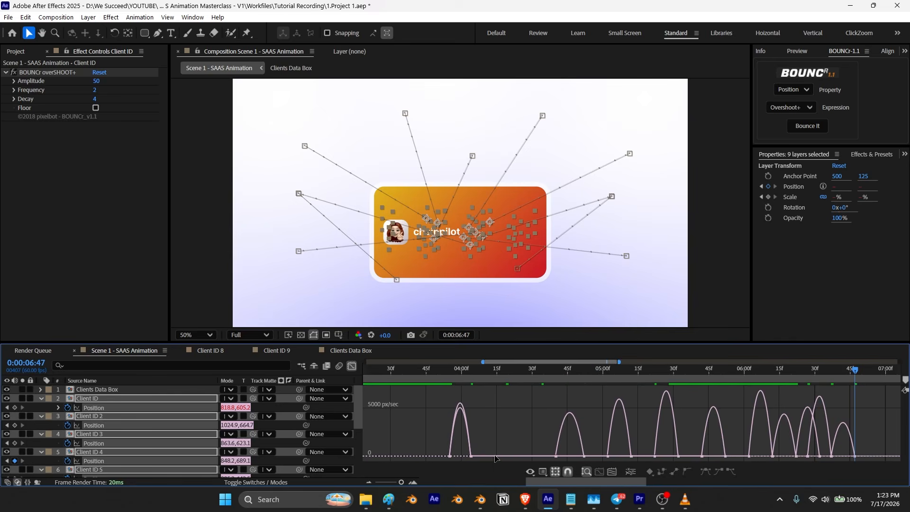
pyautogui.moveTo(414, 439); pyautogui.dragTo(844, 438)
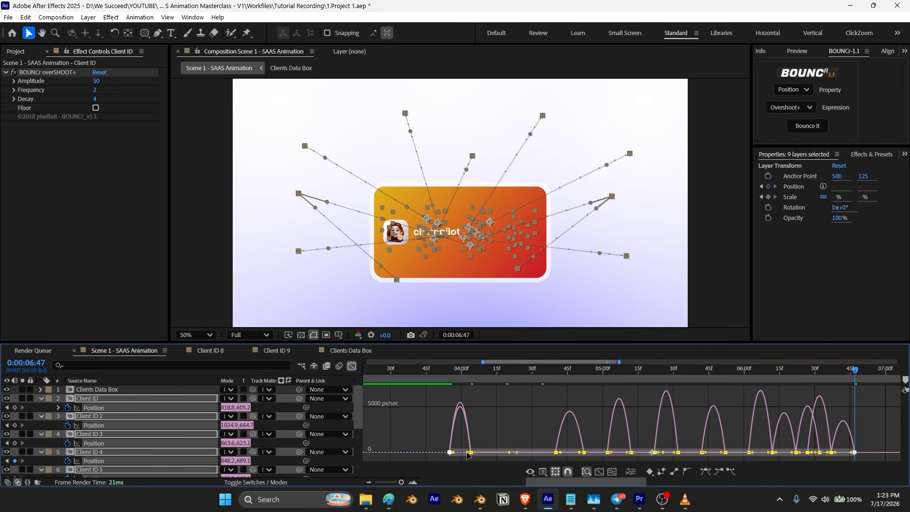
pyautogui.moveTo(464, 451); pyautogui.dragTo(453, 458)
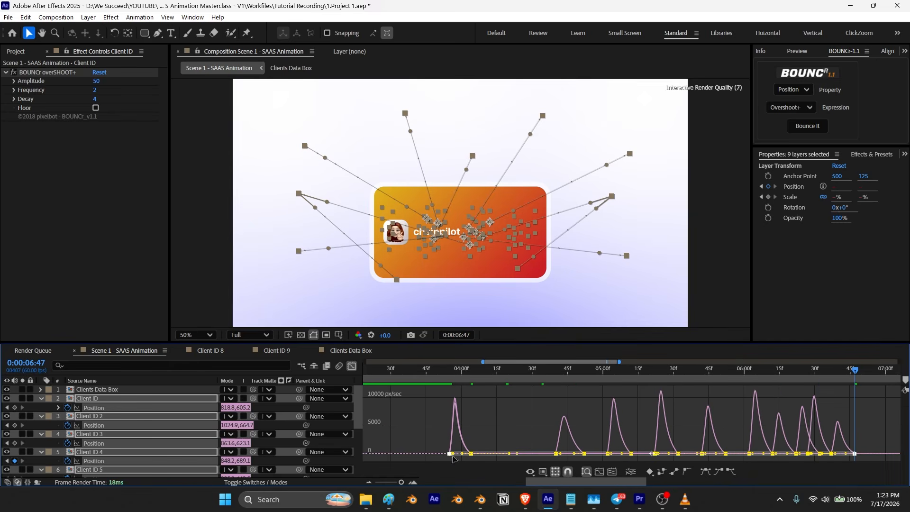
pyautogui.click(351, 367)
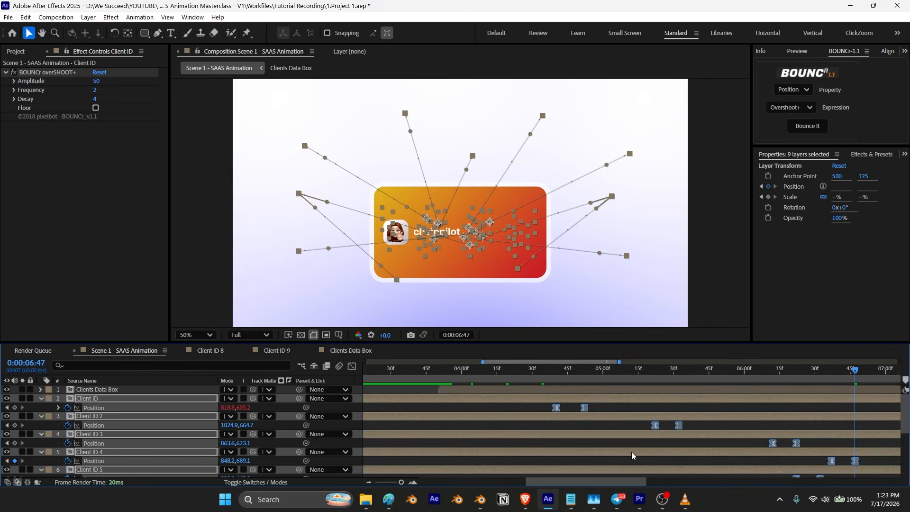
# Step: Save the project and preview the card collapse animation from the start
pyautogui.scroll(-4, 633, 456)
pyautogui.moveTo(465, 369); pyautogui.dragTo(440, 369)
pyautogui.hotkey('ctrl', 's')
pyautogui.press('space')
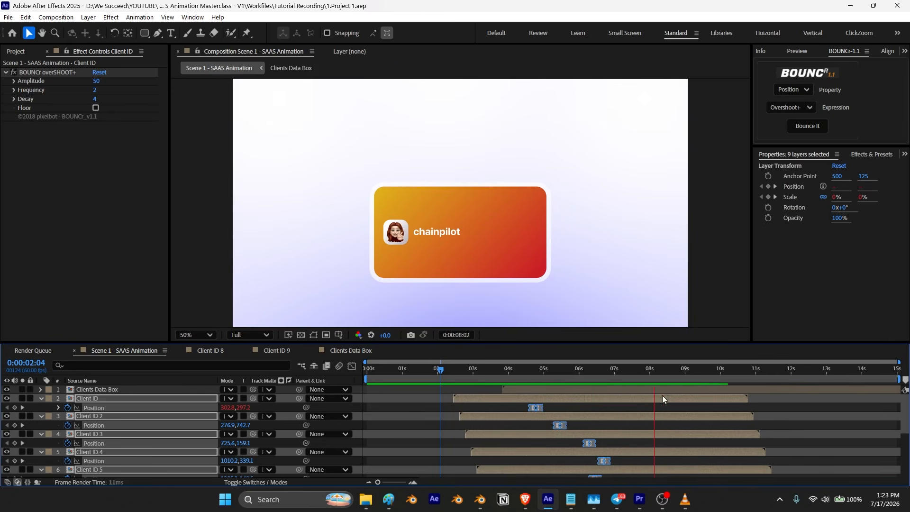
pyautogui.press('space')
pyautogui.press('Home')
pyautogui.press('space')
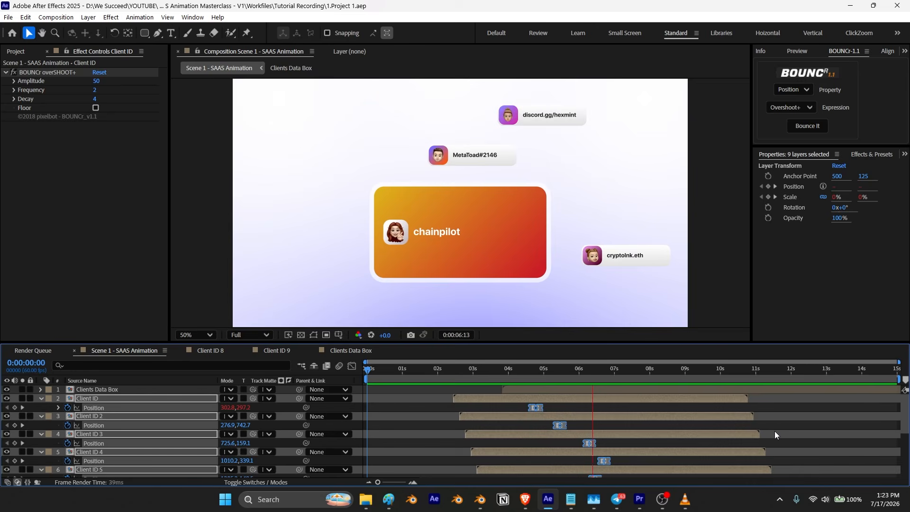
pyautogui.press('space')
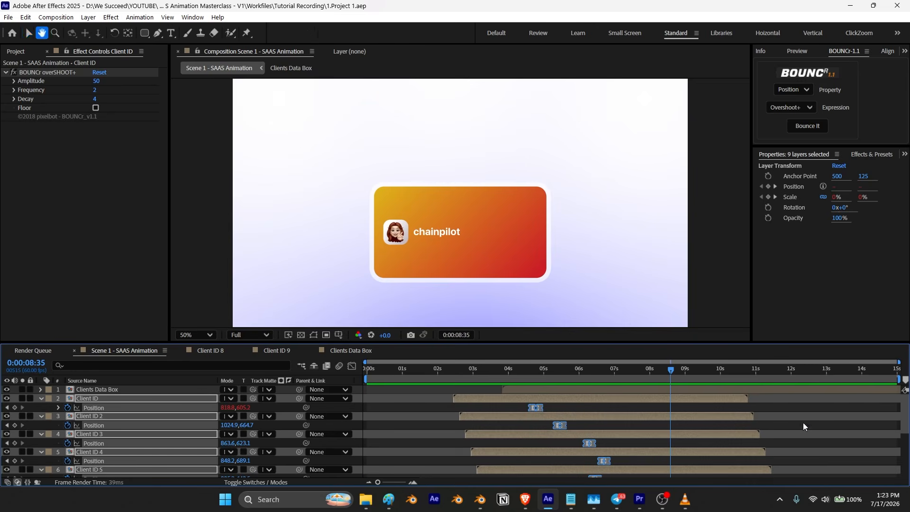
# Step: Retime the cards' position keyframes, spreading them later along the timeline, and preview the result
pyautogui.moveTo(671, 369)
pyautogui.mouseDown()
pyautogui.moveTo(651, 372)
pyautogui.moveTo(665, 383)
pyautogui.mouseUp()
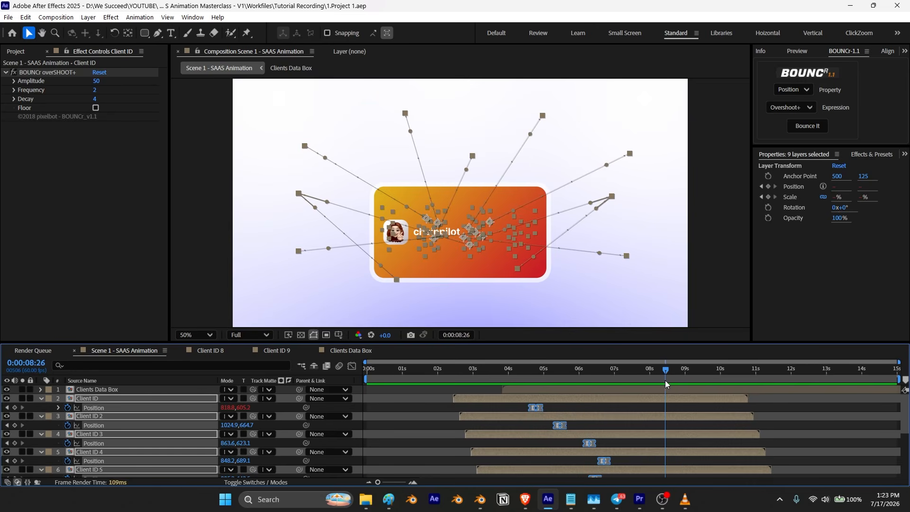
pyautogui.scroll(-3, 638, 422)
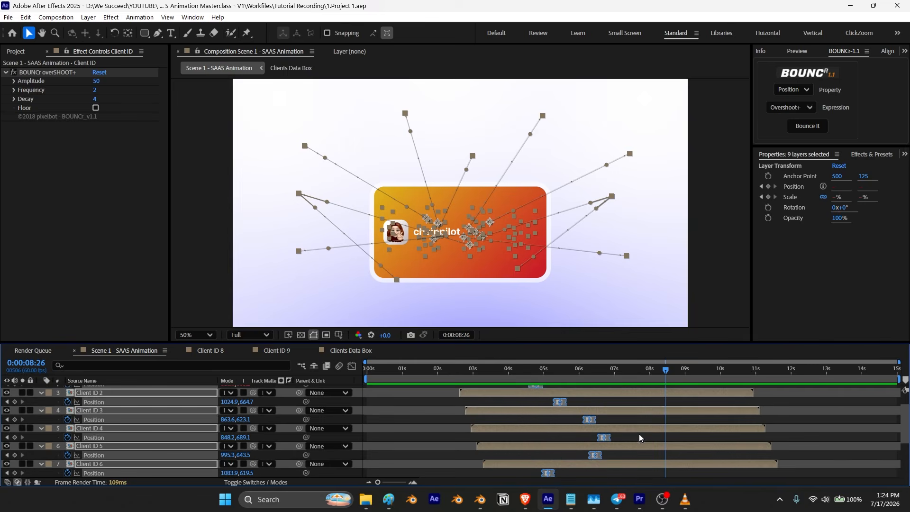
pyautogui.click(636, 437)
pyautogui.scroll(3, 500, 415)
pyautogui.moveTo(505, 407); pyautogui.dragTo(624, 442)
pyautogui.scroll(3, 624, 453)
pyautogui.moveTo(666, 375); pyautogui.dragTo(460, 383)
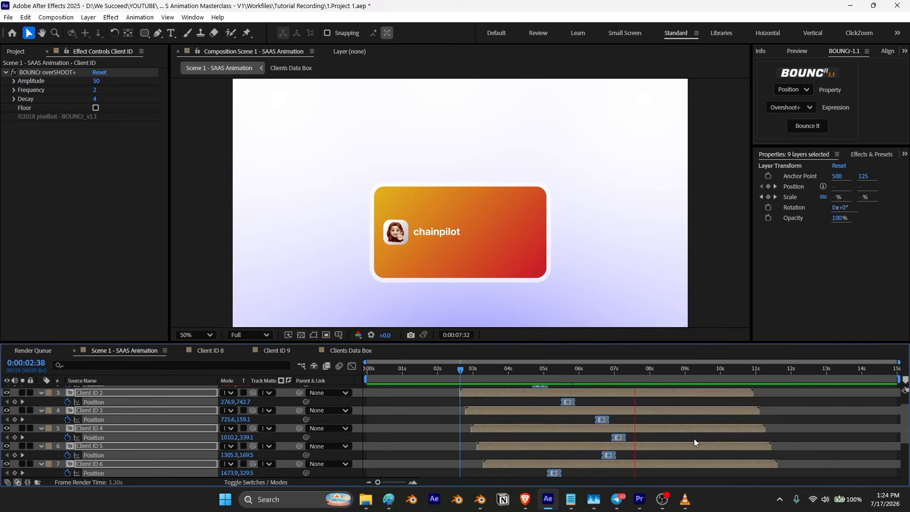
pyautogui.press('space')
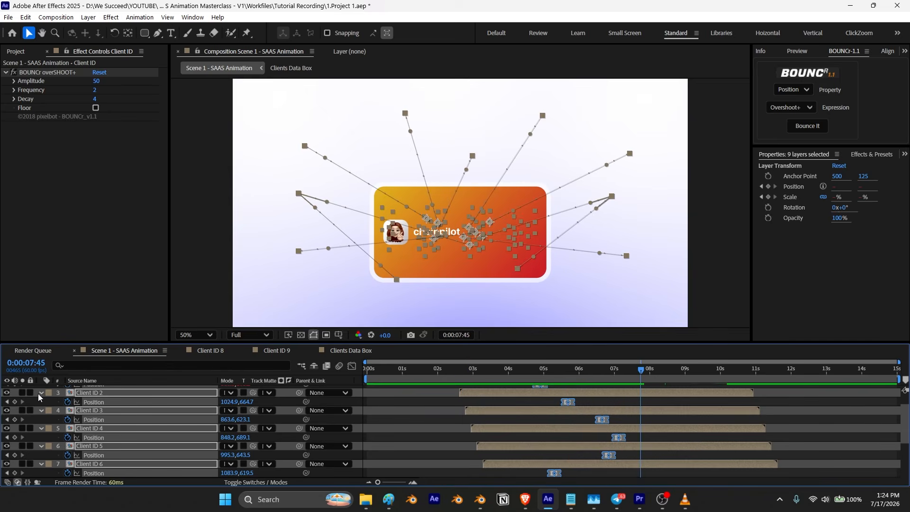
# Step: Collapse the layer properties and scrub through the finished reference video in VLC
pyautogui.click(41, 394)
pyautogui.click(372, 434)
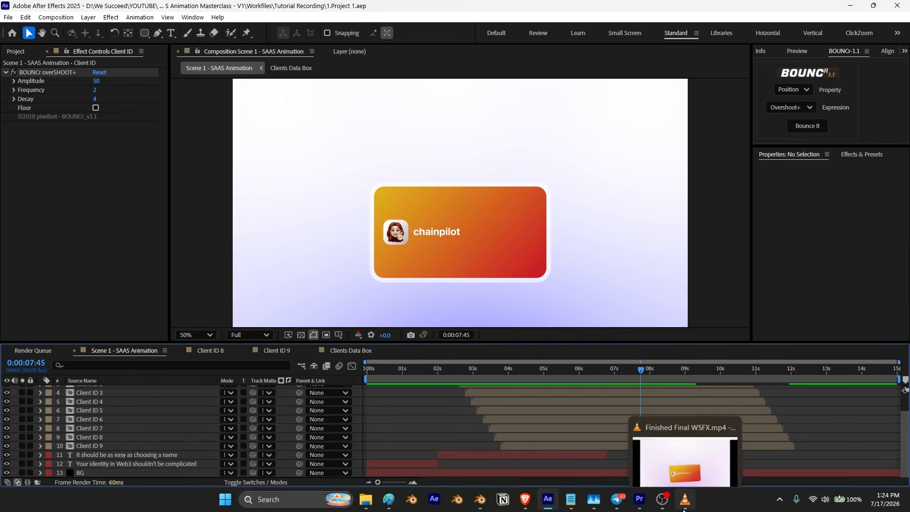
pyautogui.click(684, 507)
pyautogui.moveTo(550, 466)
pyautogui.mouseDown()
pyautogui.moveTo(520, 465)
pyautogui.moveTo(555, 470)
pyautogui.moveTo(540, 473)
pyautogui.mouseUp()
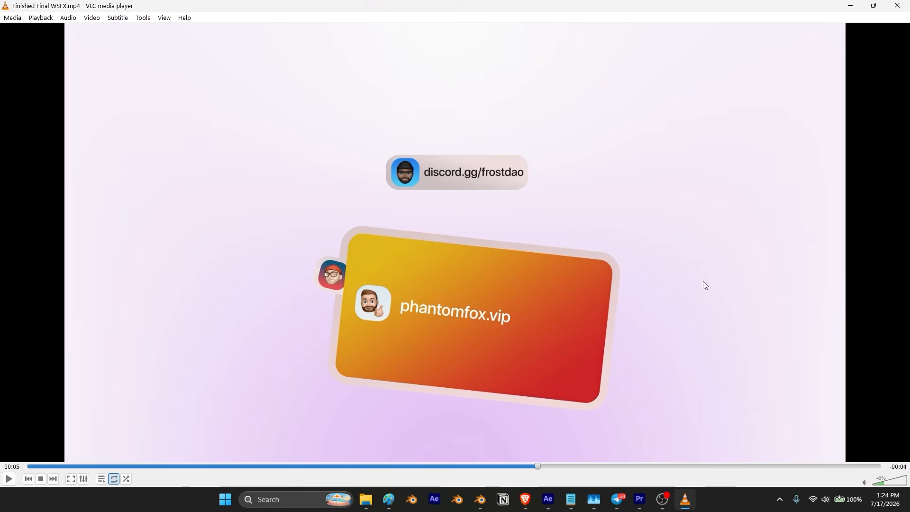
pyautogui.click(851, 4)
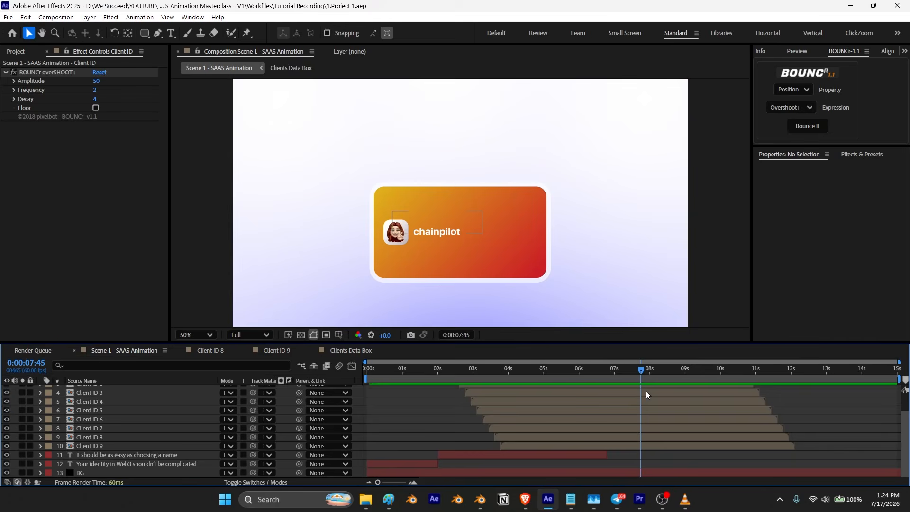
# Step: Add a new null object layer above the Clients Data Box layer
pyautogui.moveTo(642, 368); pyautogui.dragTo(612, 368)
pyautogui.click(94, 391)
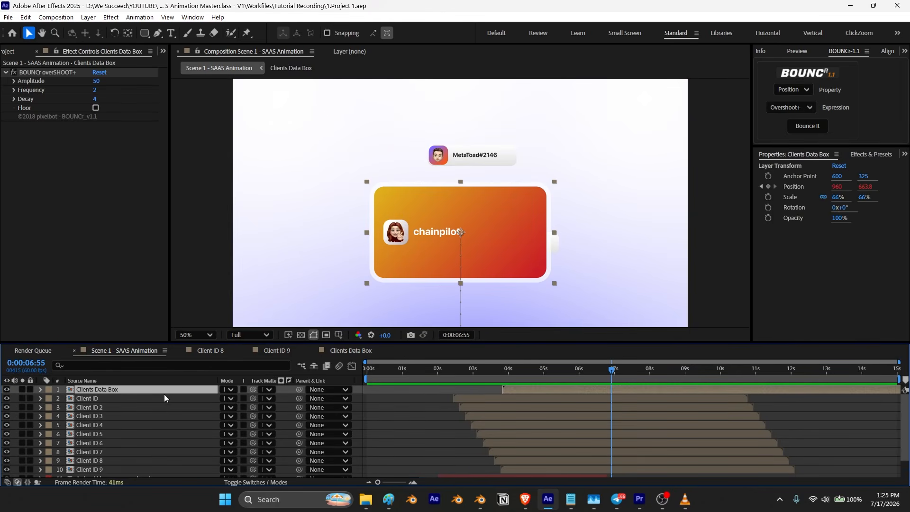
pyautogui.rightClick(355, 392)
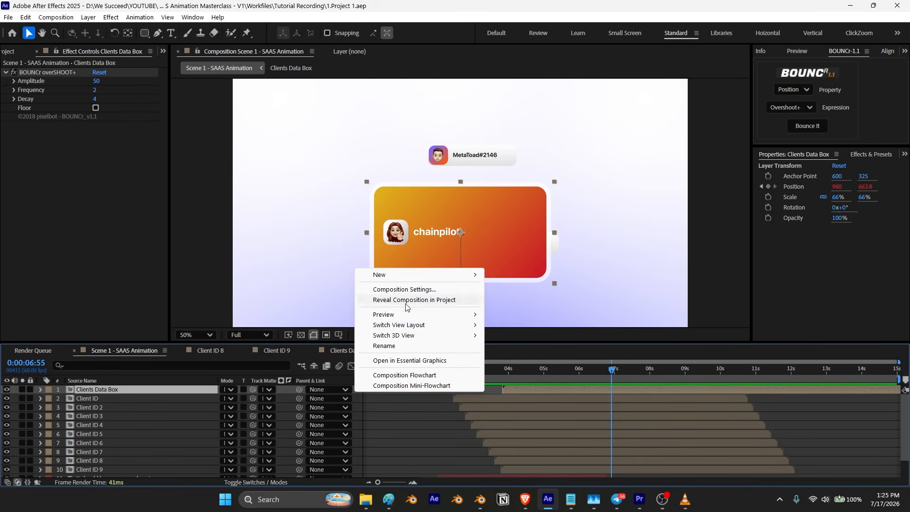
pyautogui.moveTo(417, 275)
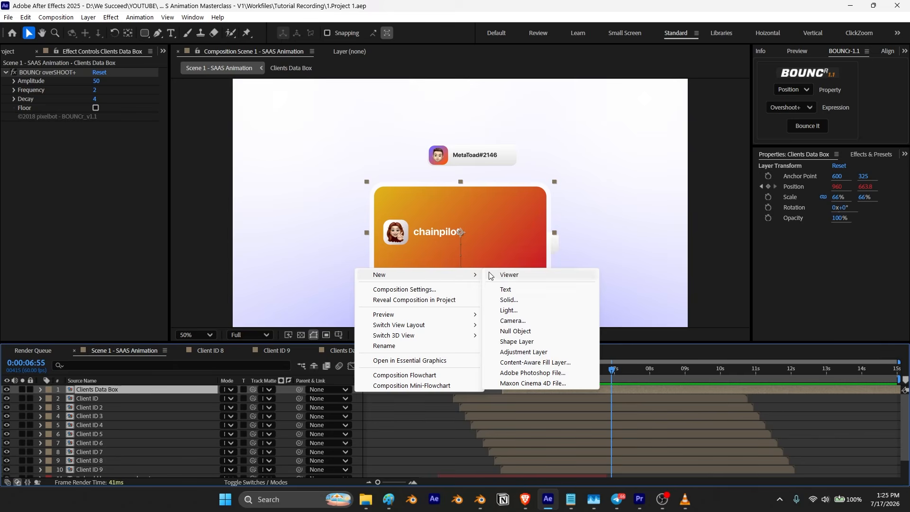
pyautogui.click(527, 332)
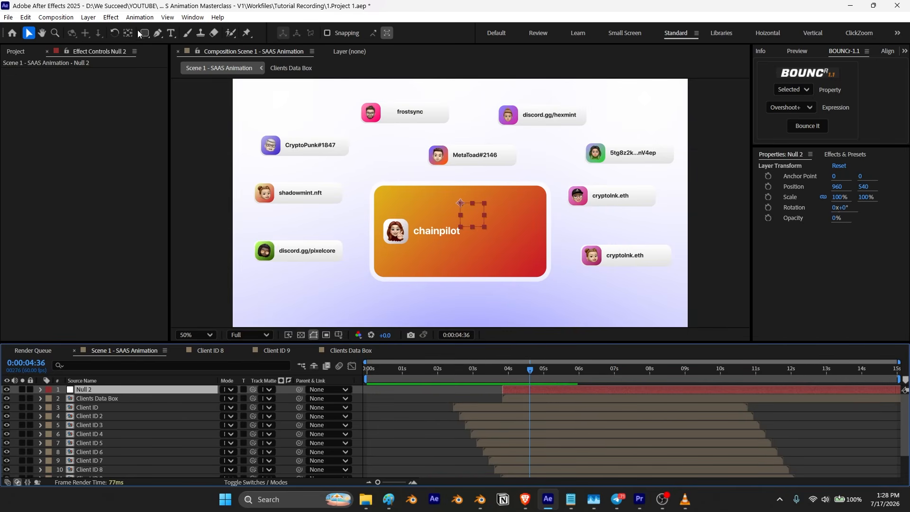
# Step: Center the null's anchor point and move the null onto the center of the data box
pyautogui.doubleClick(128, 34)
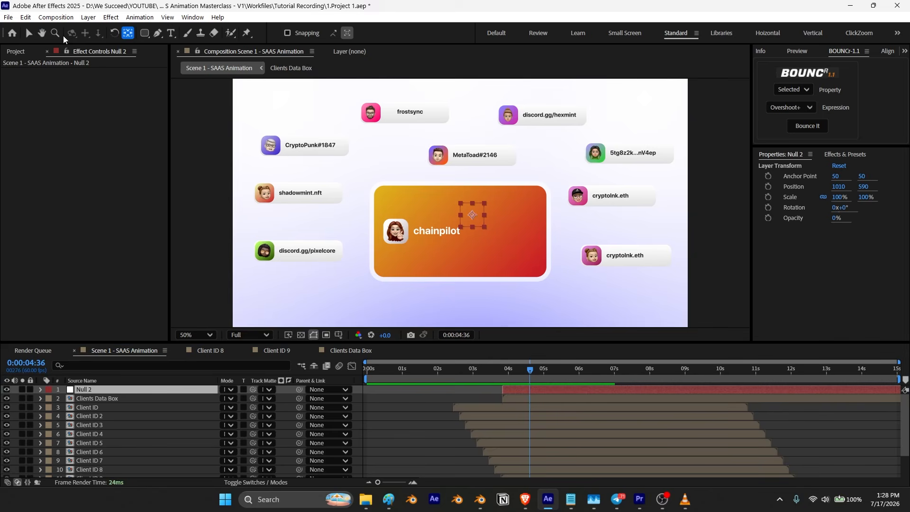
pyautogui.click(28, 32)
pyautogui.moveTo(472, 216); pyautogui.dragTo(462, 228)
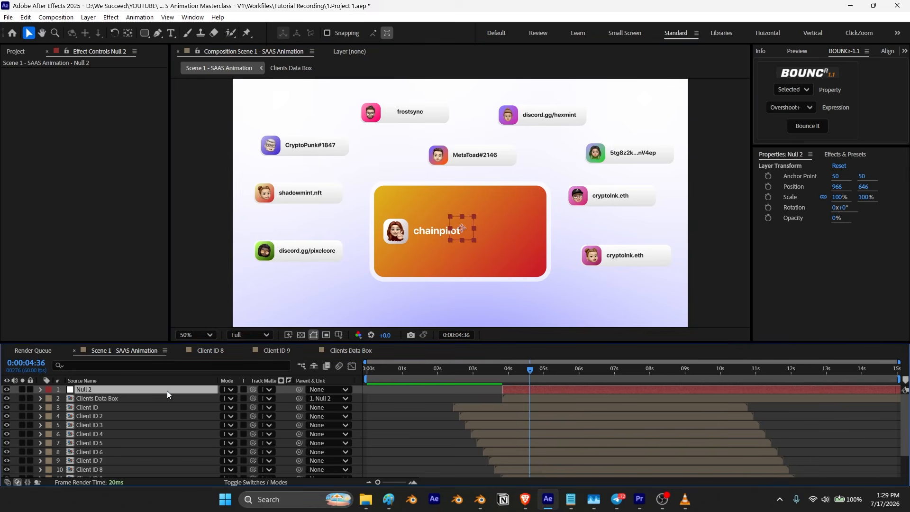
# Step: Set starting position and rotation keyframes on the null at 4:36
pyautogui.press('p')
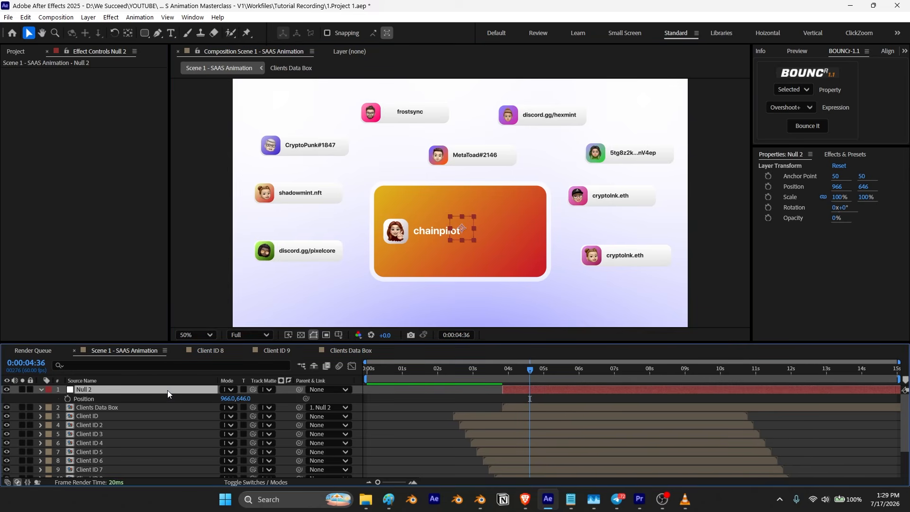
pyautogui.hotkey('shift', 'r')
pyautogui.click(68, 399)
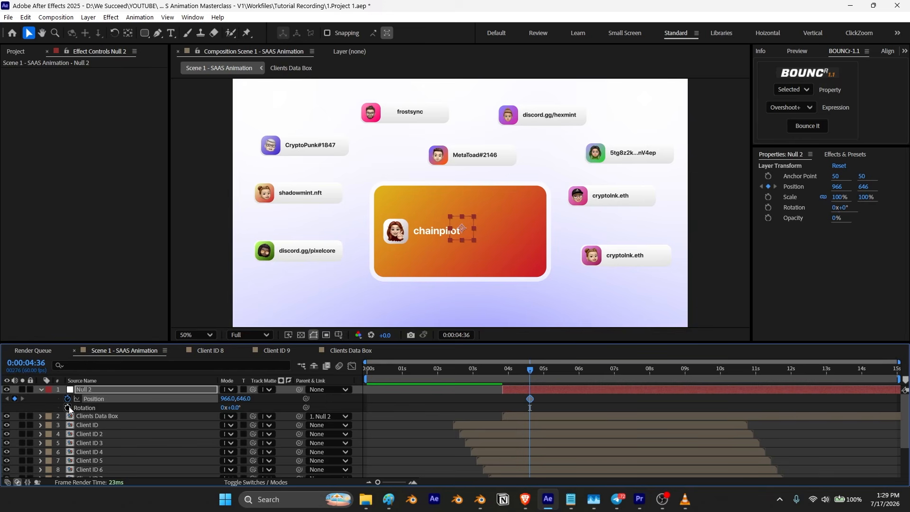
pyautogui.click(69, 407)
pyautogui.moveTo(530, 369); pyautogui.dragTo(535, 372)
pyautogui.moveTo(544, 373); pyautogui.dragTo(531, 387)
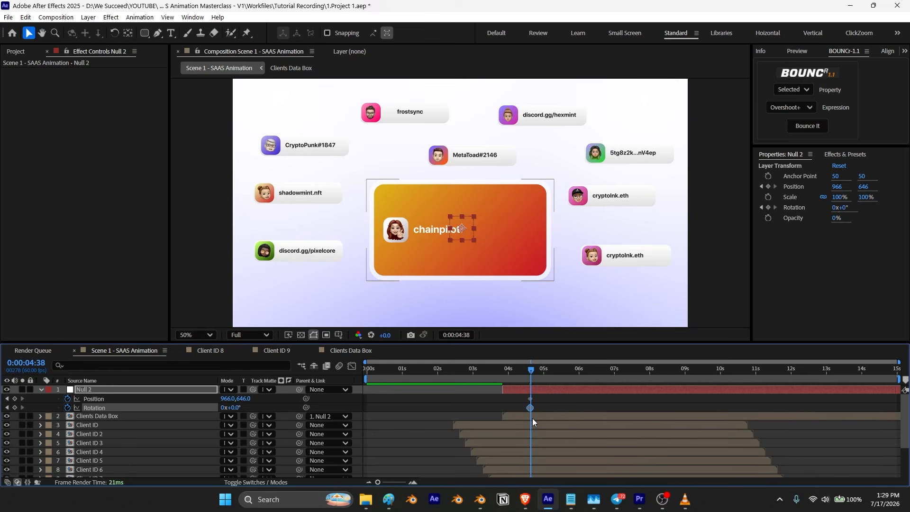
# Step: About 20 frames later, rotate the null to 9° and move it down-right to 996, 686, tilting the data box
pyautogui.hotkey('shift', 'pagedown')
pyautogui.hotkey('shift', 'pagedown')
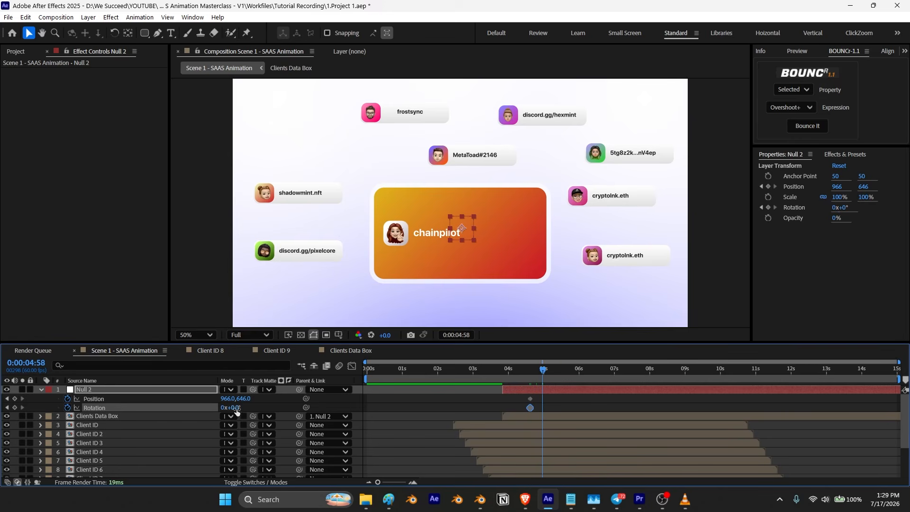
pyautogui.moveTo(240, 408); pyautogui.dragTo(241, 408)
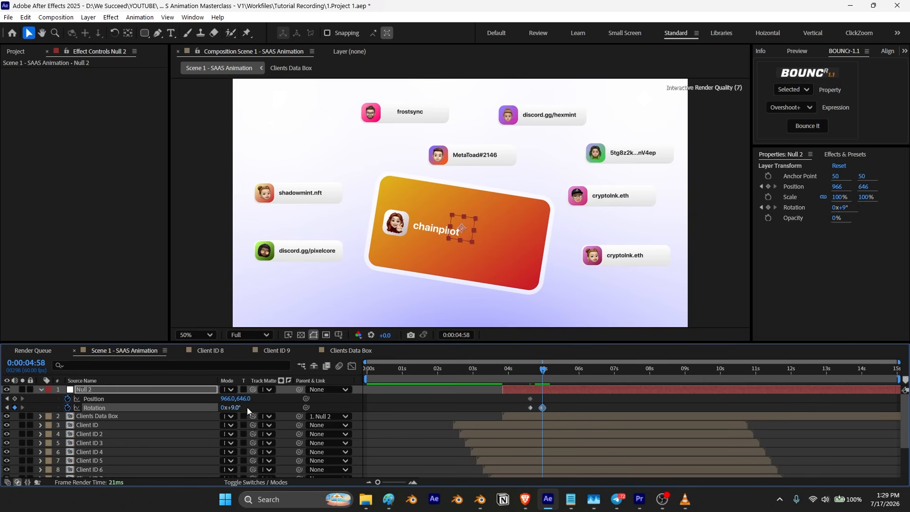
pyautogui.moveTo(463, 230); pyautogui.dragTo(470, 239)
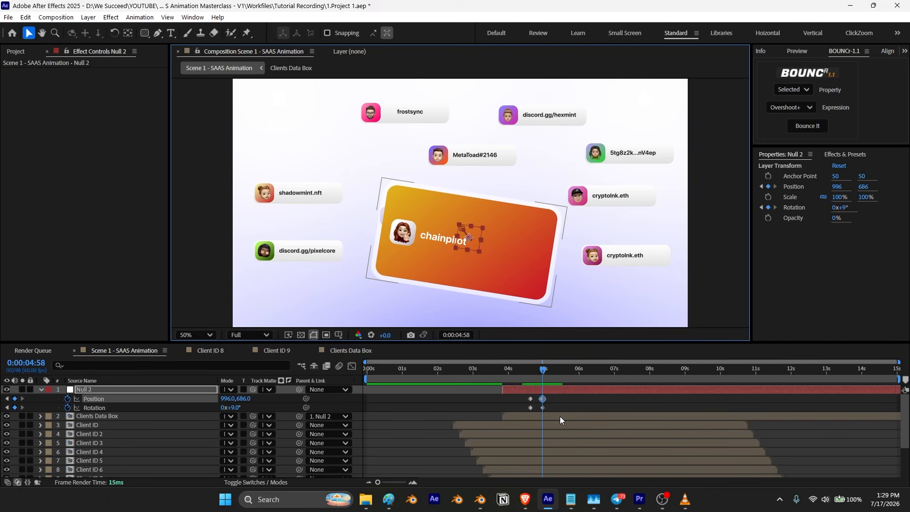
# Step: Copy the starting keyframes, paste them at 5:18 to return the null to rest, and preview the tilt
pyautogui.hotkey('shift', 'pagedown')
pyautogui.hotkey('shift', 'pagedown')
pyautogui.moveTo(524, 400); pyautogui.dragTo(532, 411)
pyautogui.hotkey('ctrl', 'c')
pyautogui.hotkey('ctrl', 'v')
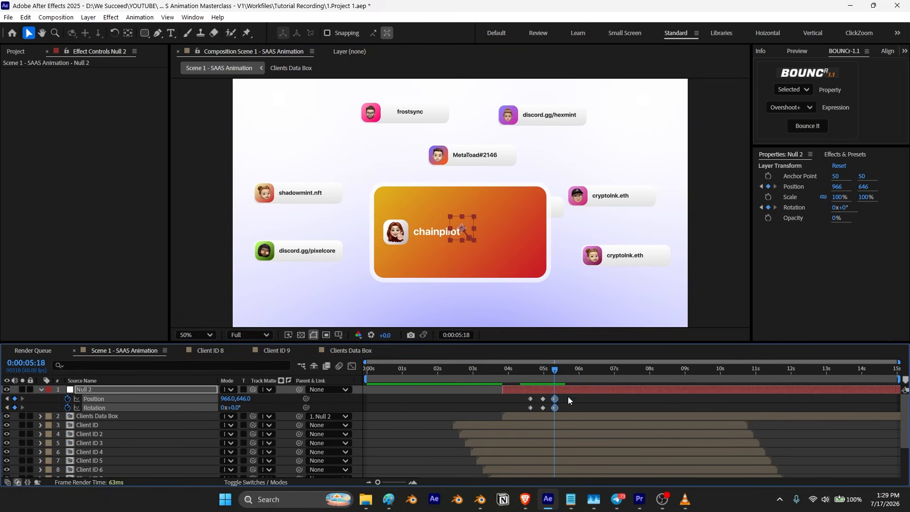
pyautogui.click(531, 373)
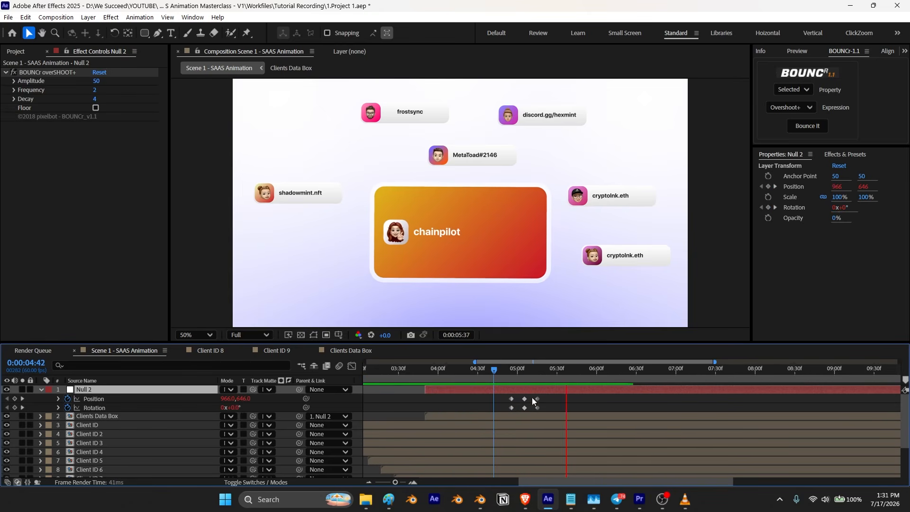
pyautogui.press('space')
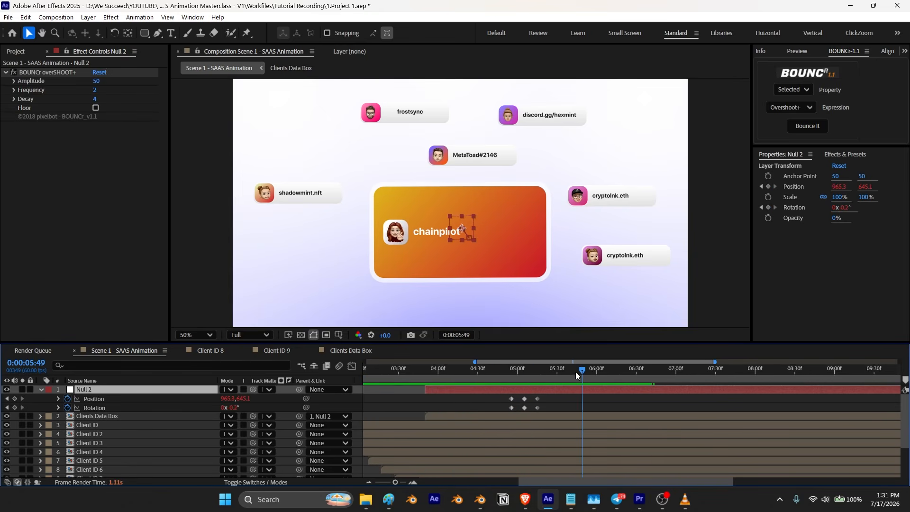
# Step: Zoom into the timeline, paste the rest keyframes again, and at 5:28 move the null to 940, 670 and rotate it to about -6°
pyautogui.moveTo(583, 373); pyautogui.dragTo(538, 409)
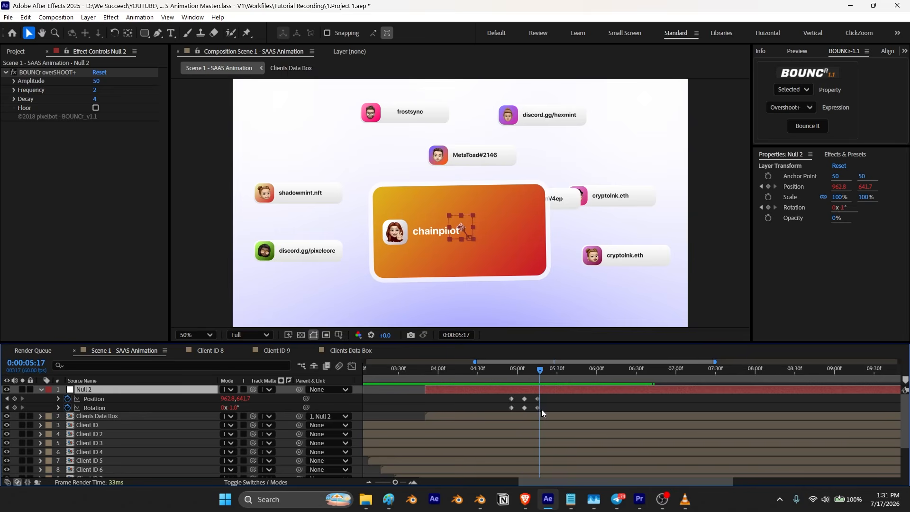
pyautogui.press('=')
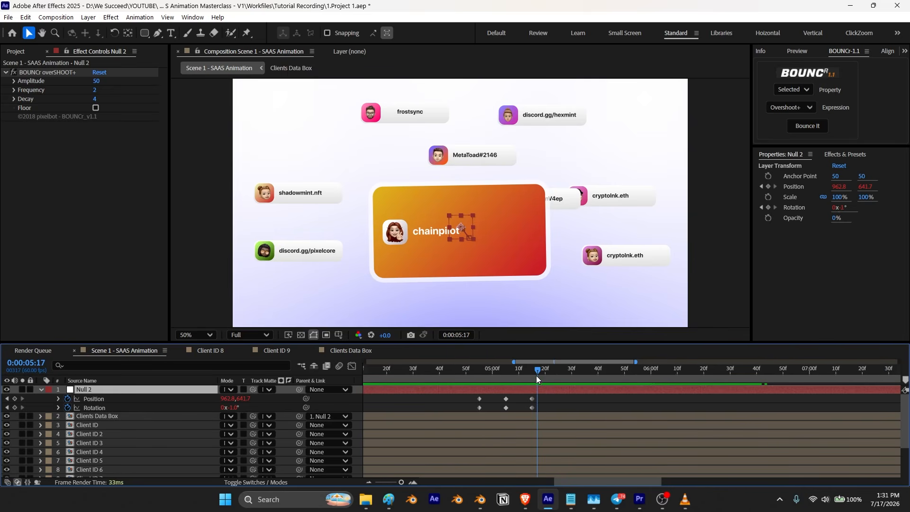
pyautogui.moveTo(539, 375); pyautogui.dragTo(540, 376)
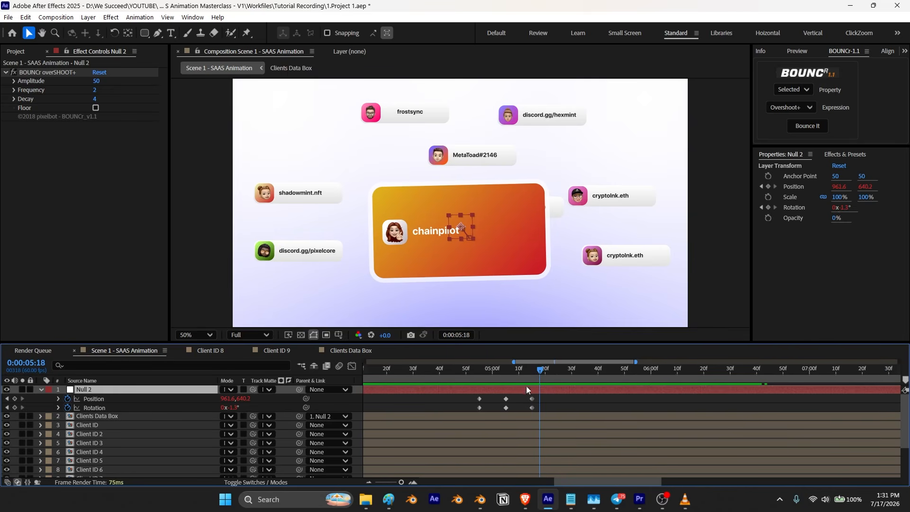
pyautogui.moveTo(486, 399); pyautogui.dragTo(477, 411)
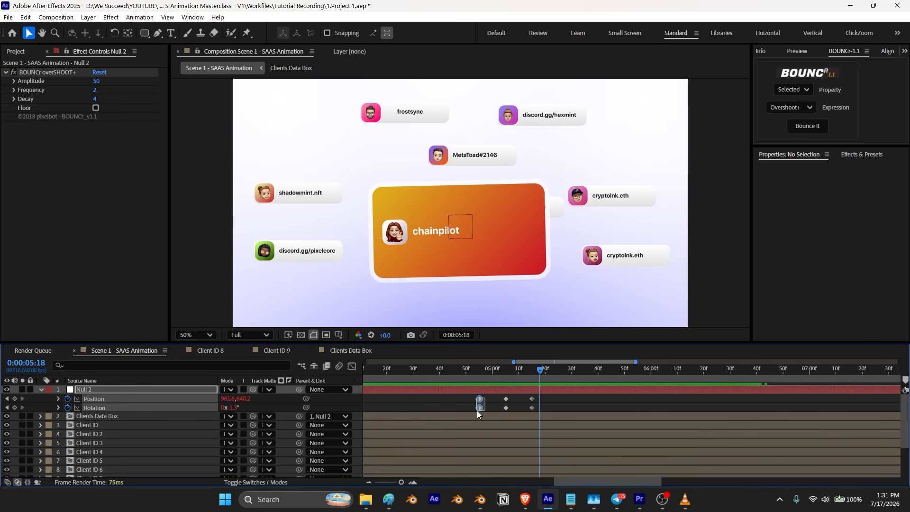
pyautogui.hotkey('ctrl', 'c')
pyautogui.hotkey('ctrl', 'v')
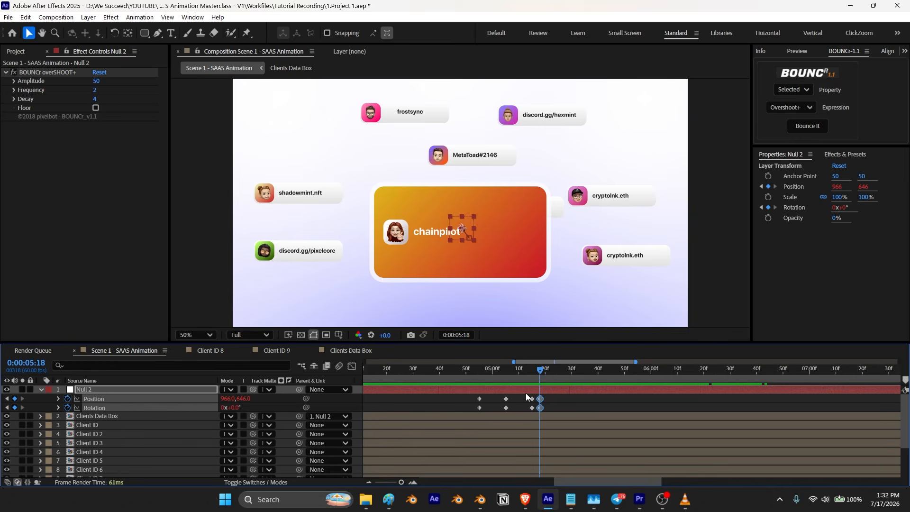
pyautogui.hotkey('shift', 'pagedown')
pyautogui.moveTo(462, 229); pyautogui.dragTo(455, 235)
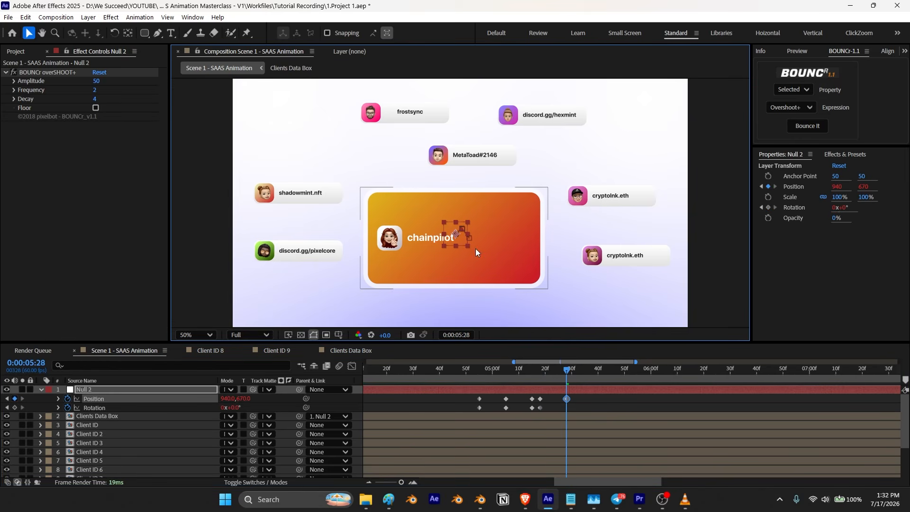
pyautogui.moveTo(236, 408); pyautogui.dragTo(234, 409)
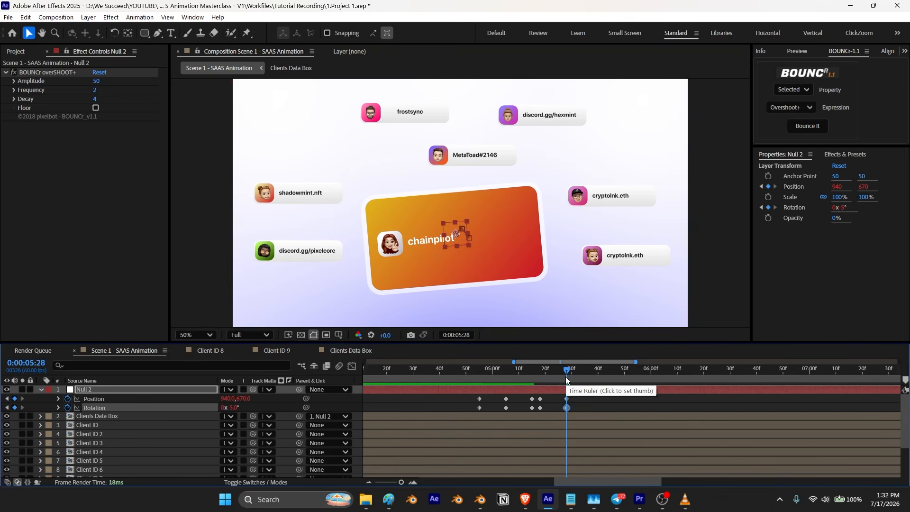
# Step: Paste the null's rest keyframes at 5:38
pyautogui.hotkey('shift', 'pagedown')
pyautogui.moveTo(545, 398); pyautogui.dragTo(540, 411)
pyautogui.hotkey('ctrl', 'c')
pyautogui.hotkey('ctrl', 'v')
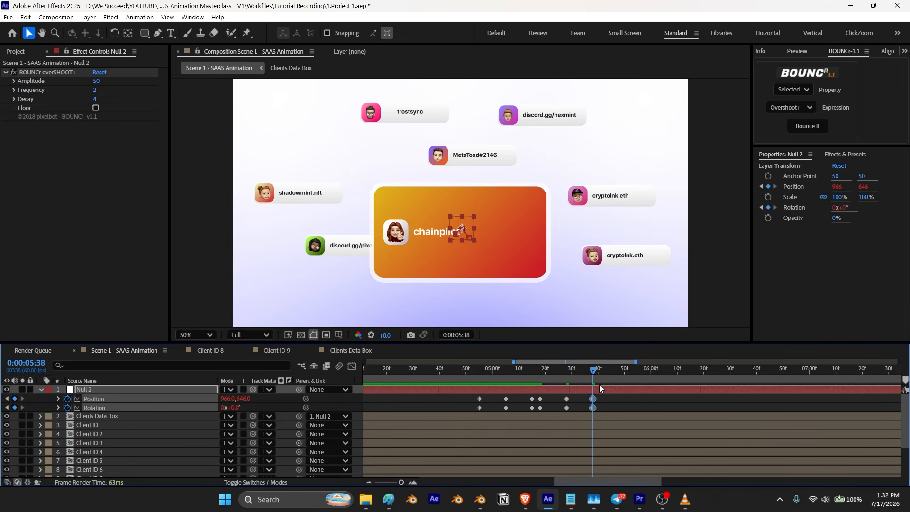
# Step: Paste another rest keyframe and at 5:50 shift the null right to 1012, 646
pyautogui.press('pagedown')
pyautogui.press('pagedown')
pyautogui.hotkey('ctrl', 'v')
pyautogui.hotkey('shift', 'pagedown')
pyautogui.moveTo(463, 226); pyautogui.dragTo(476, 226)
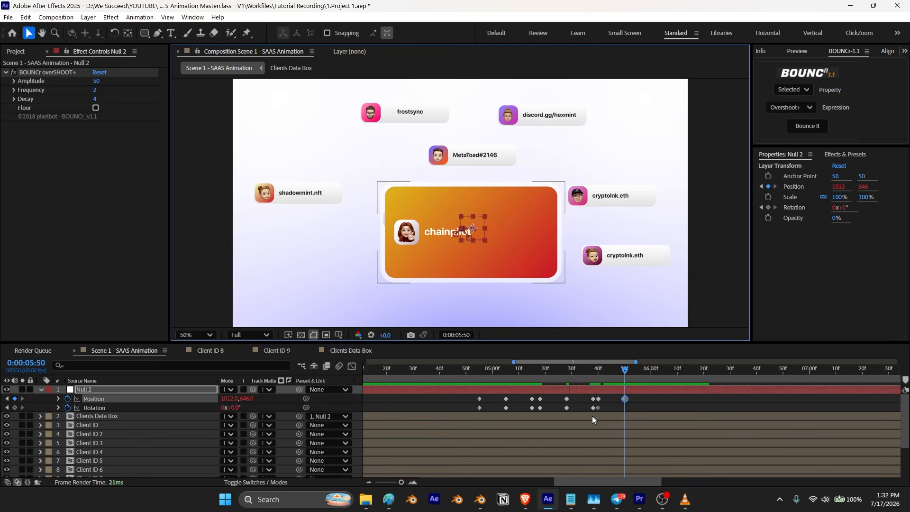
# Step: Keep alternating pasted rest keyframes with offset and rotated null keyframes up to about 6:23
pyautogui.hotkey('shift', 'pagedown')
pyautogui.hotkey('ctrl', 'v')
pyautogui.moveTo(652, 370); pyautogui.dragTo(660, 370)
pyautogui.hotkey('ctrl', 'v')
pyautogui.hscroll(3, 643, 417)
pyautogui.hotkey('shift', 'pagedown')
pyautogui.hotkey('shift', 'pageup')
pyautogui.hotkey('shift', 'pagedown')
pyautogui.hotkey('ctrl', 'v')
pyautogui.hotkey('shift', 'pagedown')
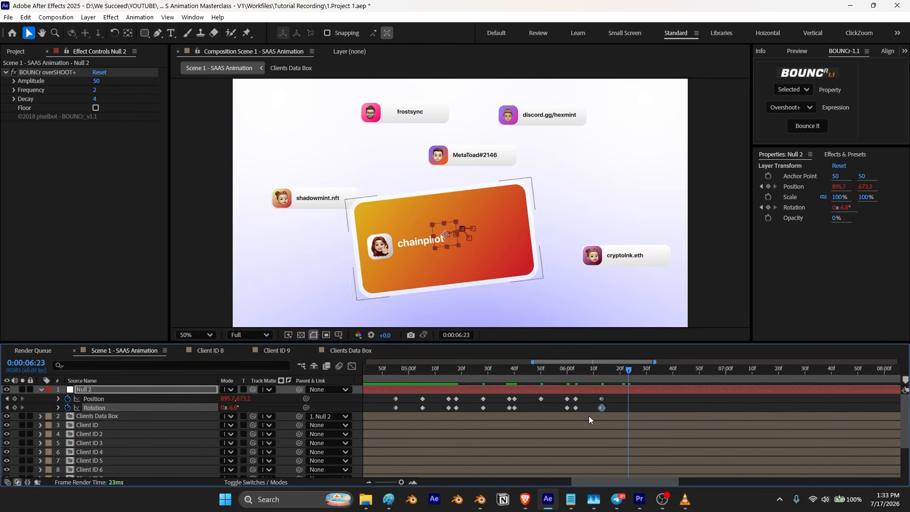
pyautogui.hotkey('ctrl', 'v')
# Step: Zoom the timeline out, paste a rest keyframe, and at 6:36 move the null to 984, 652 and rotate it about 4°
pyautogui.press('-')
pyautogui.moveTo(608, 370); pyautogui.dragTo(612, 370)
pyautogui.hotkey('ctrl', 'v')
pyautogui.hotkey('shift', 'pagedown')
pyautogui.moveTo(460, 228); pyautogui.dragTo(464, 229)
pyautogui.moveTo(234, 408); pyautogui.dragTo(235, 408)
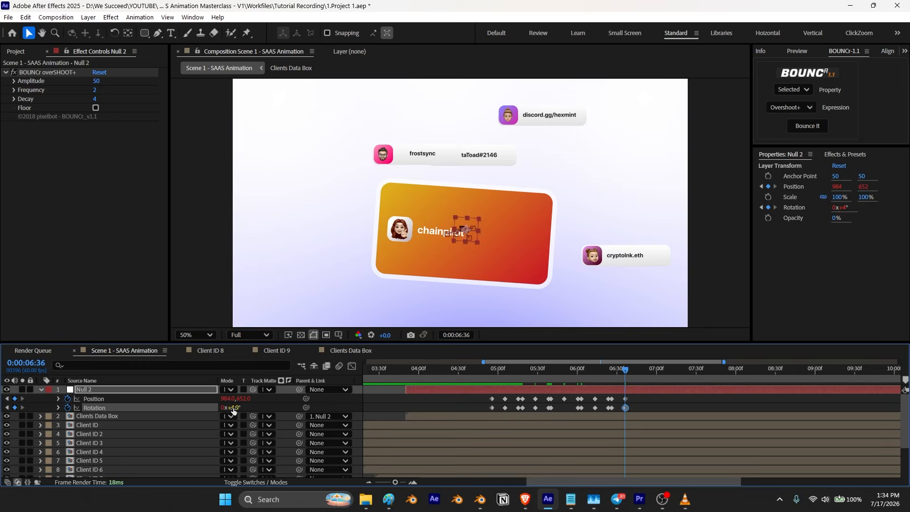
# Step: Copy the null's rest keyframes and paste them a few frames later around 6:48
pyautogui.click(603, 412)
pyautogui.hotkey('shift', 'pagedown')
pyautogui.moveTo(486, 395); pyautogui.dragTo(498, 410)
pyautogui.hotkey('ctrl', 'c')
pyautogui.hotkey('ctrl', 'v')
pyautogui.press('pagedown')
pyautogui.press('pagedown')
pyautogui.press('pagedown')
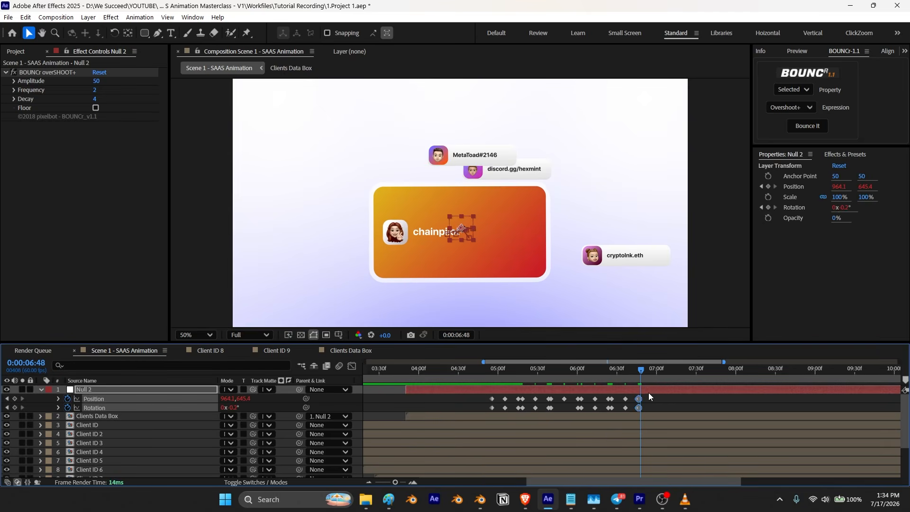
pyautogui.hotkey('ctrl', 'v')
# Step: Move the null off-center and tilt its rotation again for the next shake keyframe
pyautogui.hotkey('shift', 'pagedown')
pyautogui.moveTo(461, 228); pyautogui.dragTo(459, 237)
pyautogui.click(264, 409)
pyautogui.moveTo(237, 408); pyautogui.dragTo(240, 408)
# Step: Copy the rest keyframes and paste them at about 7:09 to settle the null
pyautogui.hotkey('shift', 'pagedown')
pyautogui.moveTo(487, 395); pyautogui.dragTo(496, 411)
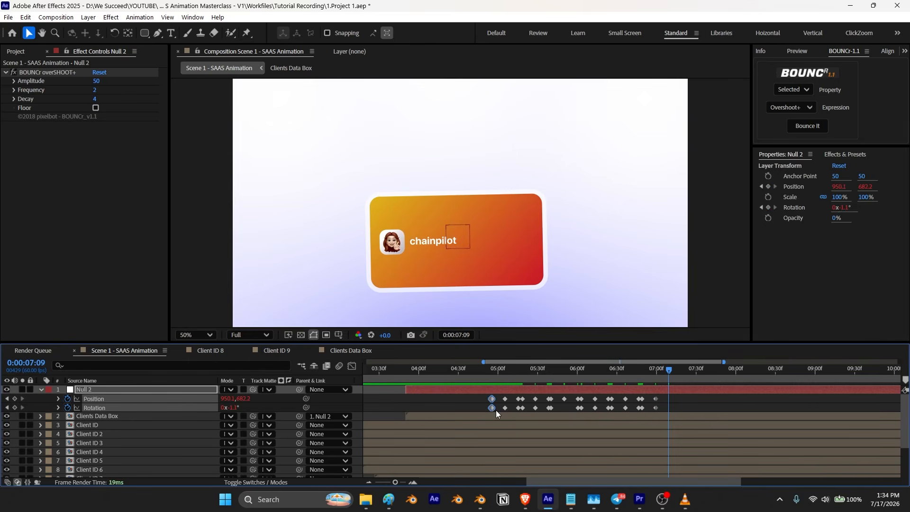
pyautogui.hotkey('ctrl', 'c')
pyautogui.hotkey('ctrl', 'v')
# Step: Nudge the null's position at the 6:36 keyframe, fit the view, and preview the whole shake animation
pyautogui.moveTo(669, 372); pyautogui.dragTo(610, 411)
pyautogui.press('k')
pyautogui.click(464, 217)
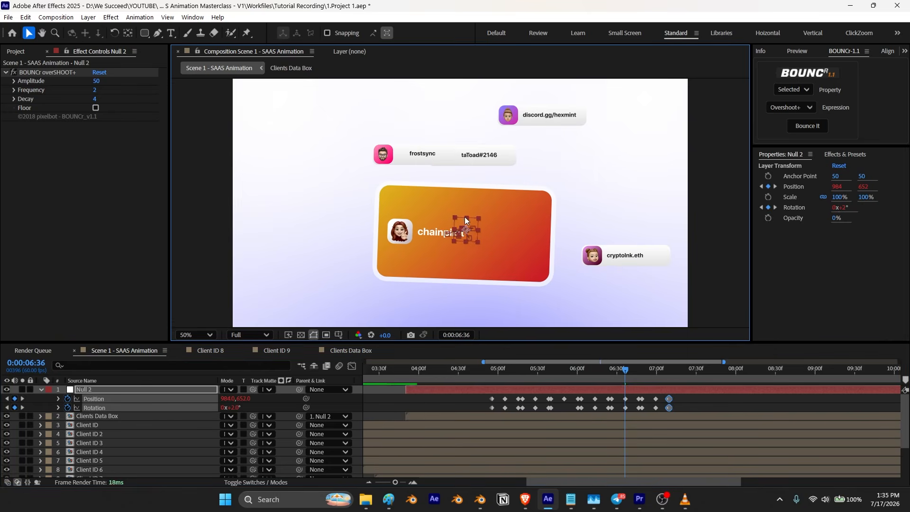
pyautogui.press('.')
pyautogui.moveTo(472, 258); pyautogui.dragTo(469, 185)
pyautogui.hotkey('shift', '/')
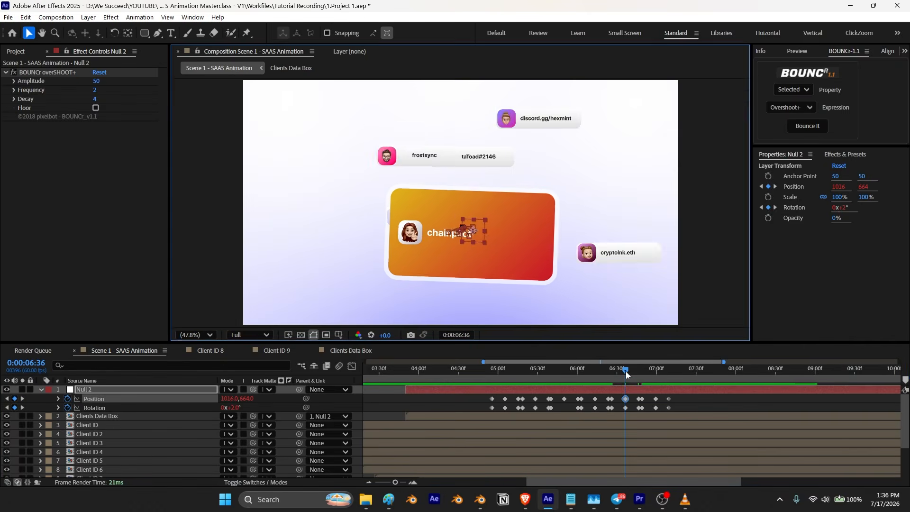
pyautogui.moveTo(626, 372)
pyautogui.mouseDown()
pyautogui.moveTo(645, 377)
pyautogui.moveTo(626, 379)
pyautogui.mouseUp()
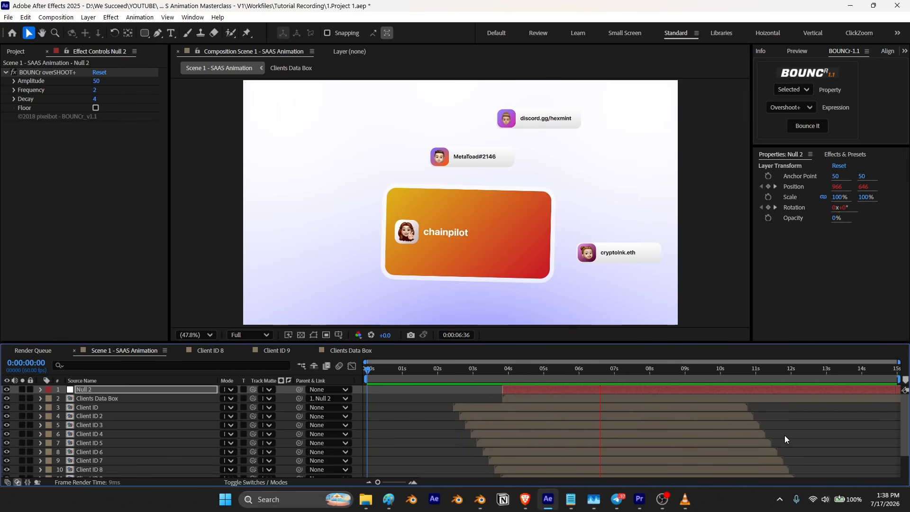
pyautogui.press('space')
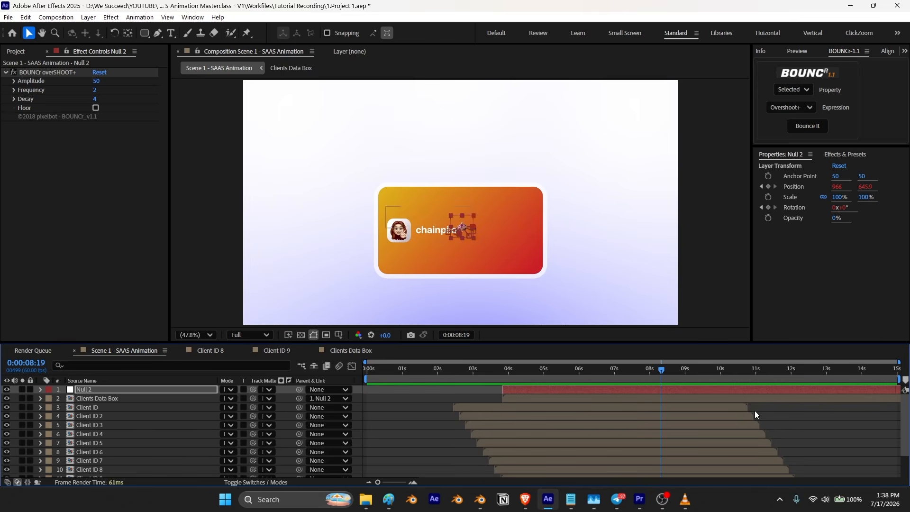
# Step: Switch to VLC and scrub through the reference video's data box reveal
pyautogui.hotkey('alt', 'Tab')
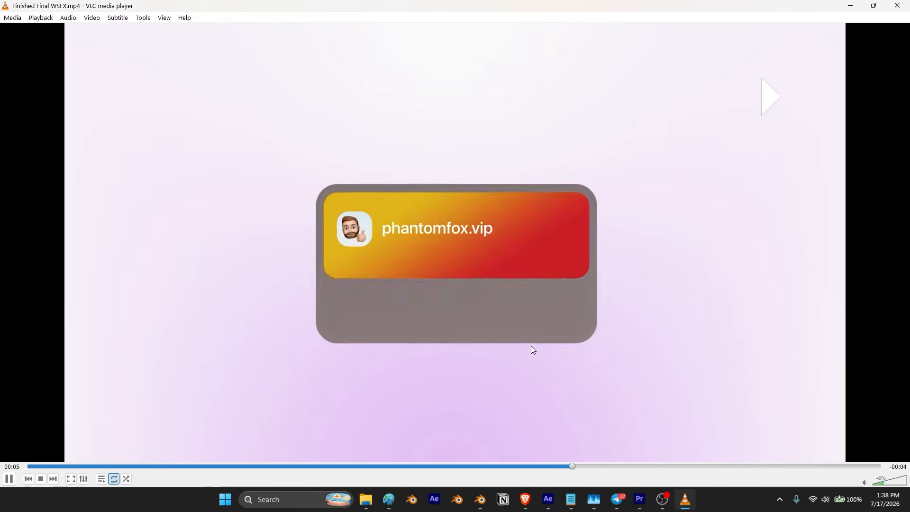
pyautogui.moveTo(621, 468)
pyautogui.mouseDown()
pyautogui.moveTo(574, 473)
pyautogui.moveTo(653, 456)
pyautogui.moveTo(554, 471)
pyautogui.moveTo(615, 467)
pyautogui.mouseUp()
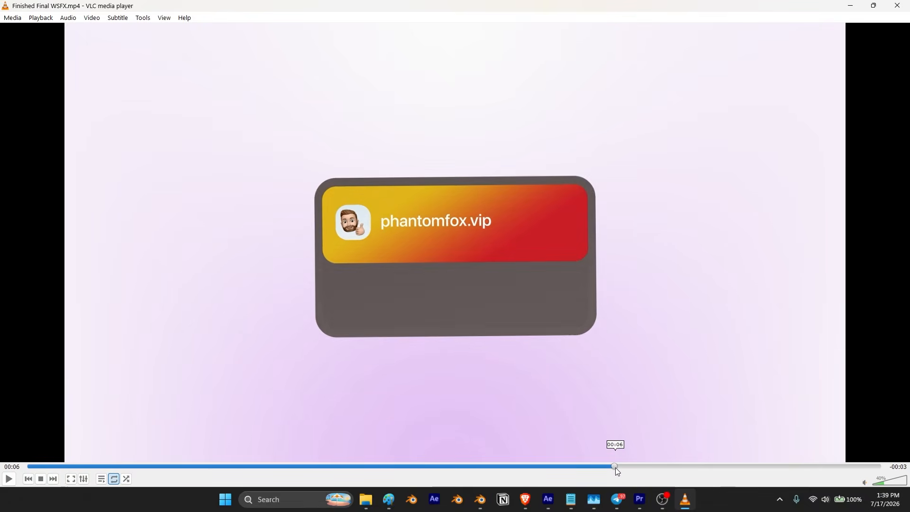
pyautogui.press('space')
pyautogui.press('space')
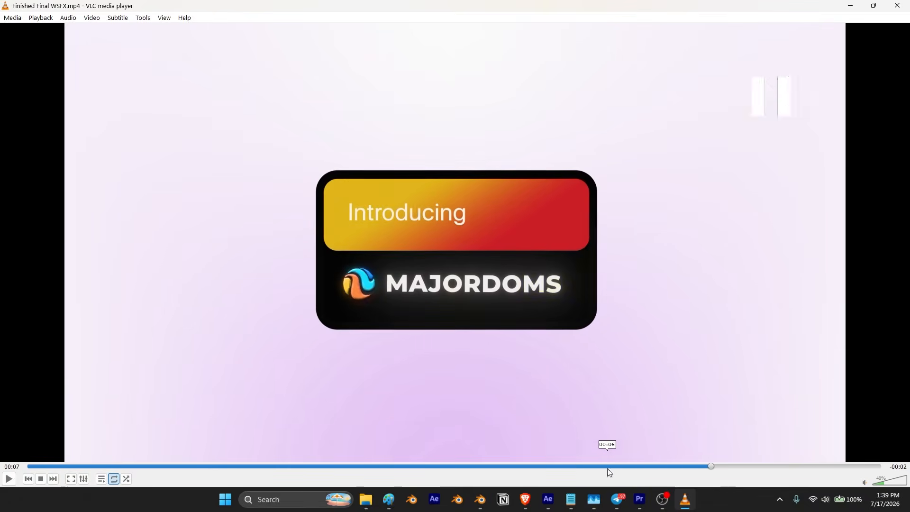
pyautogui.moveTo(712, 471); pyautogui.dragTo(627, 474)
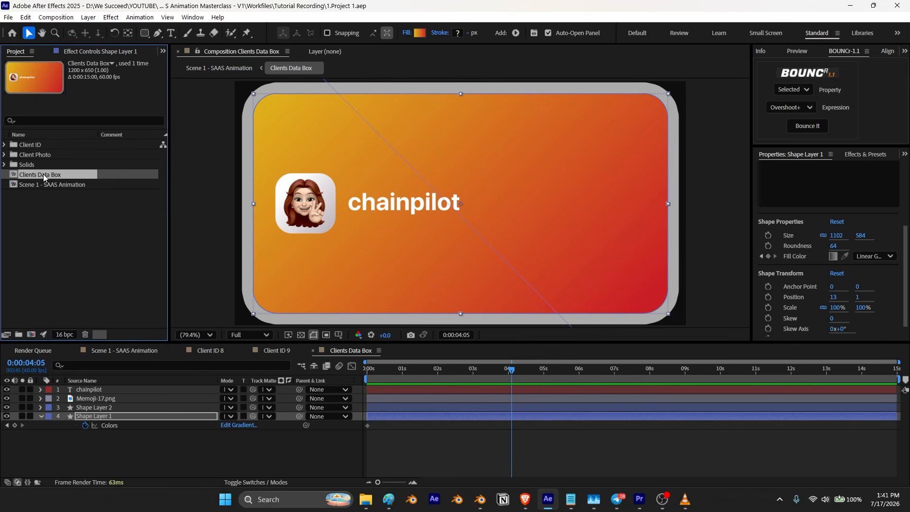
# Step: Duplicate the Clients Data Box composition and, inside the copy, draw a rectangle covering the whole box
pyautogui.hotkey('ctrl', 'd')
pyautogui.doubleClick(44, 186)
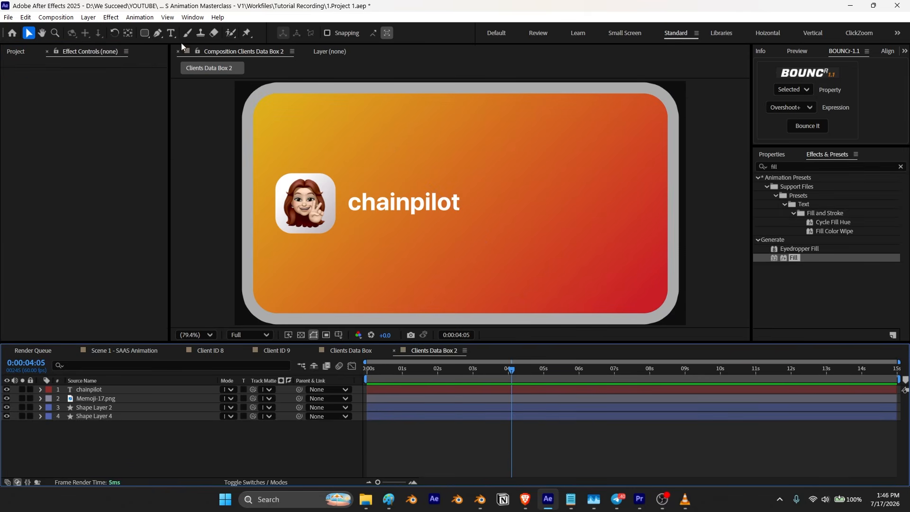
pyautogui.click(144, 32)
pyautogui.moveTo(244, 88); pyautogui.dragTo(682, 324)
pyautogui.moveTo(55, 391); pyautogui.dragTo(113, 456)
pyautogui.click(41, 418)
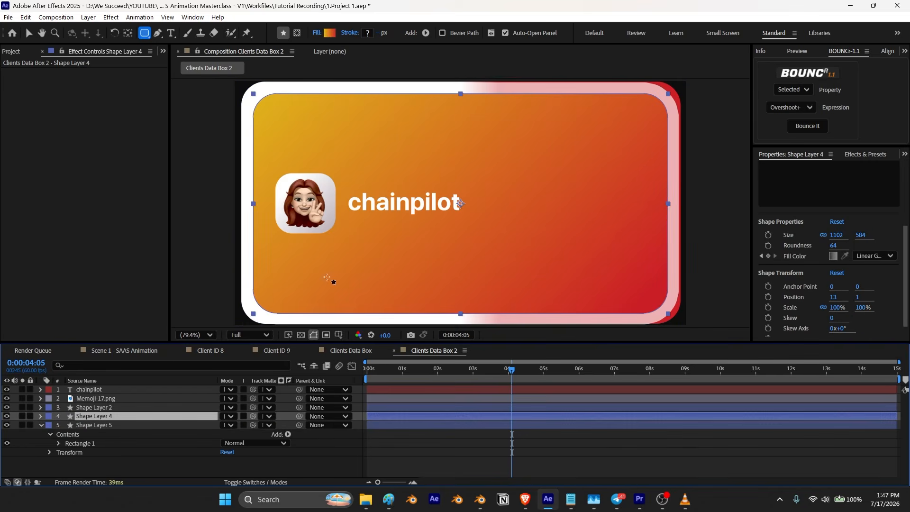
# Step: Set the covering rectangle's corner Roundness to 92 so it matches the box's rounded corners
pyautogui.scroll(-2, 287, 286)
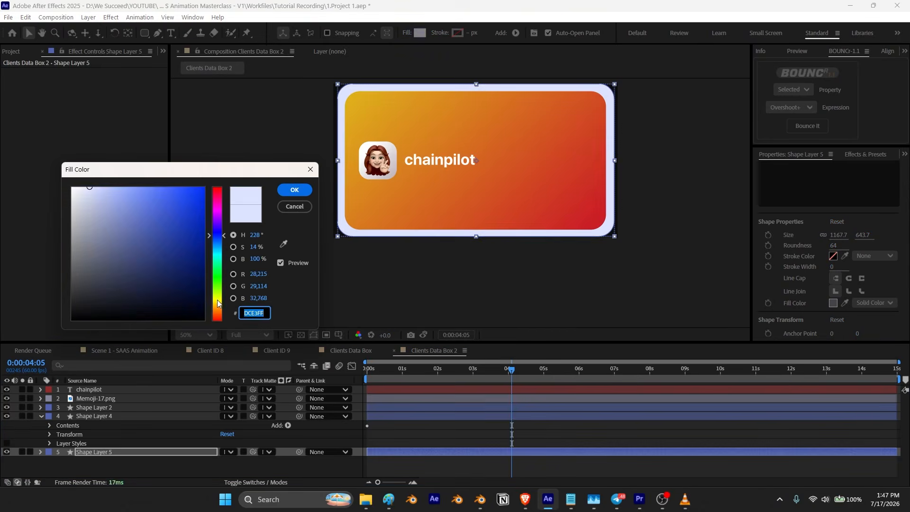
pyautogui.moveTo(217, 303); pyautogui.dragTo(218, 227)
pyautogui.moveTo(193, 199); pyautogui.dragTo(215, 162)
pyautogui.click(295, 190)
pyautogui.click(6, 444)
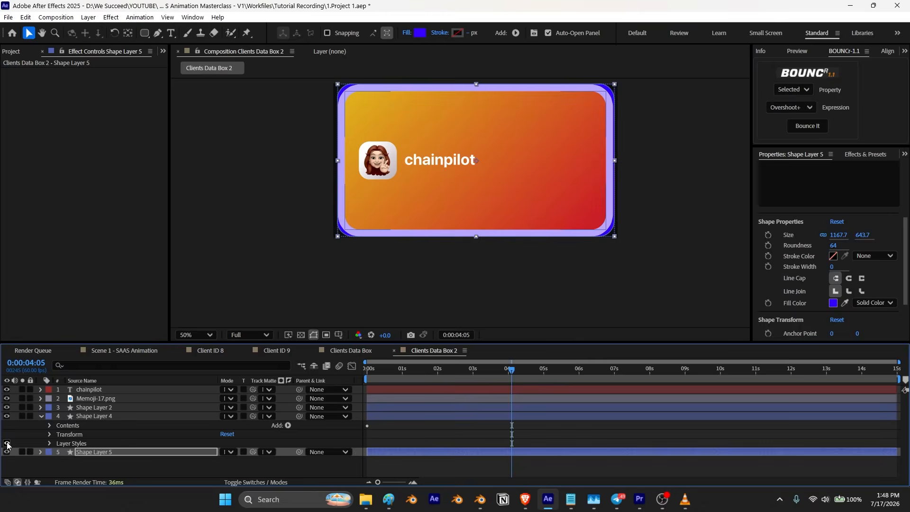
pyautogui.scroll(1, 331, 262)
pyautogui.moveTo(303, 264); pyautogui.dragTo(339, 271)
pyautogui.press('v')
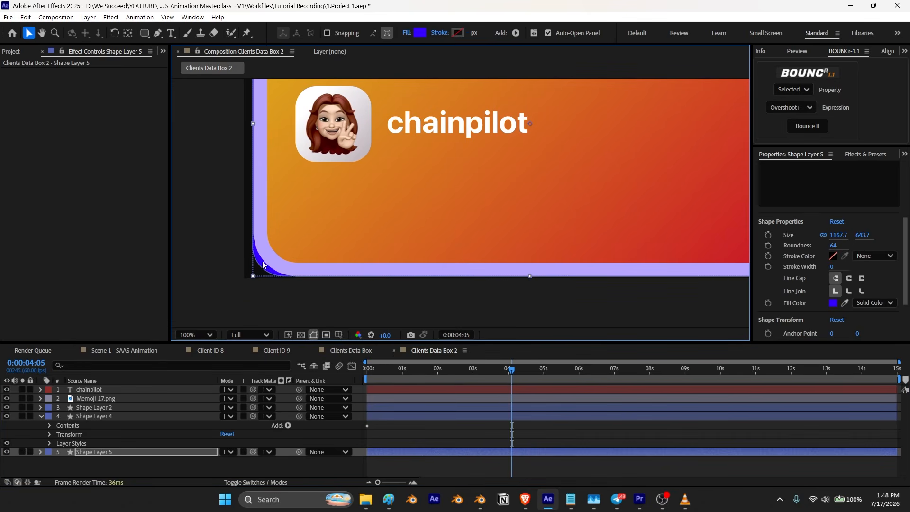
pyautogui.click(87, 454)
pyautogui.moveTo(832, 246); pyautogui.dragTo(838, 245)
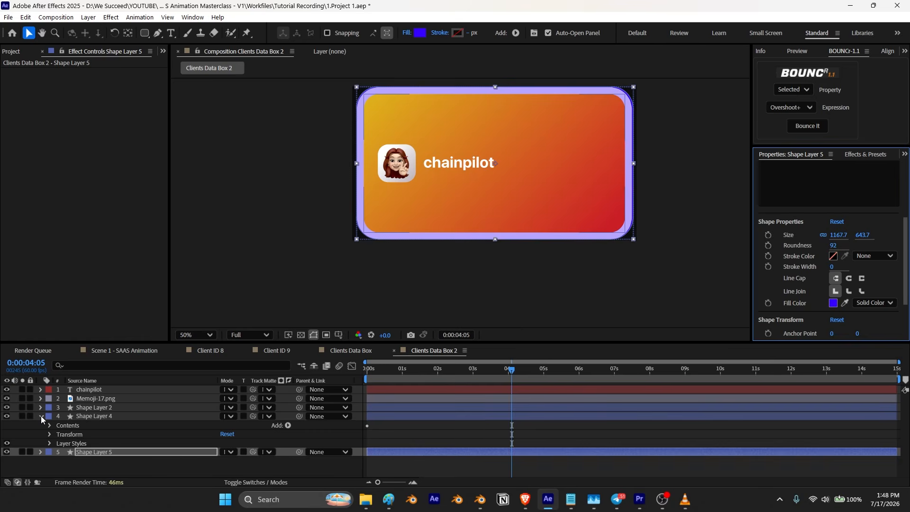
pyautogui.click(6, 444)
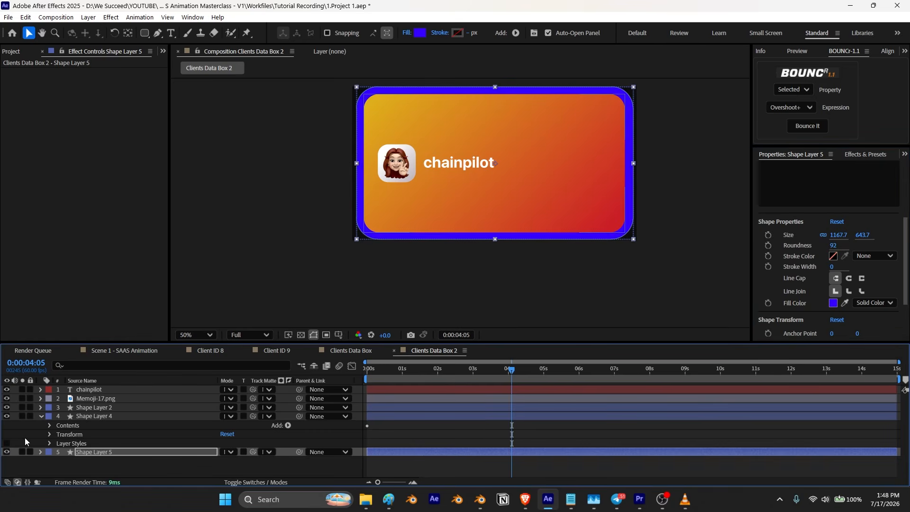
# Step: Change the covering rectangle's fill color to white (FFFFFF)
pyautogui.click(41, 419)
pyautogui.click(93, 426)
pyautogui.click(834, 303)
pyautogui.moveTo(149, 243); pyautogui.dragTo(17, 162)
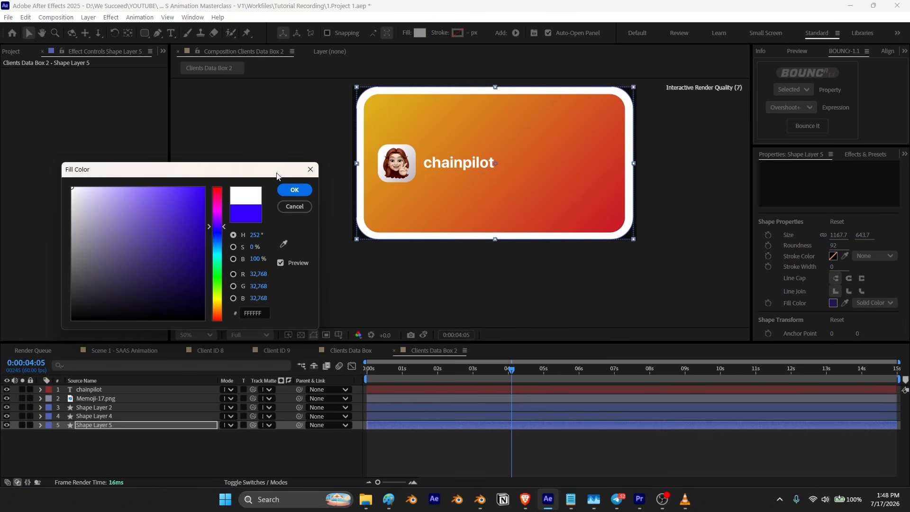
pyautogui.click(294, 191)
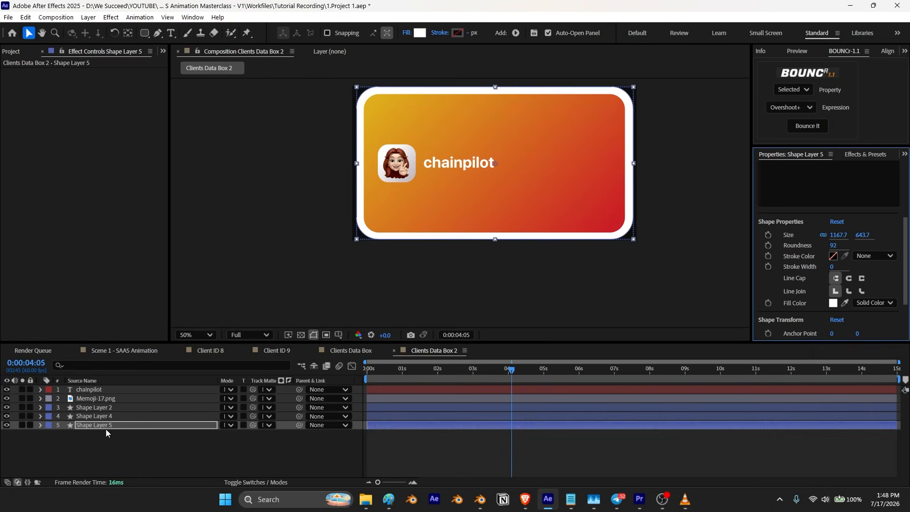
# Step: Set the covering rectangle layer's opacity to 65%
pyautogui.click(92, 427)
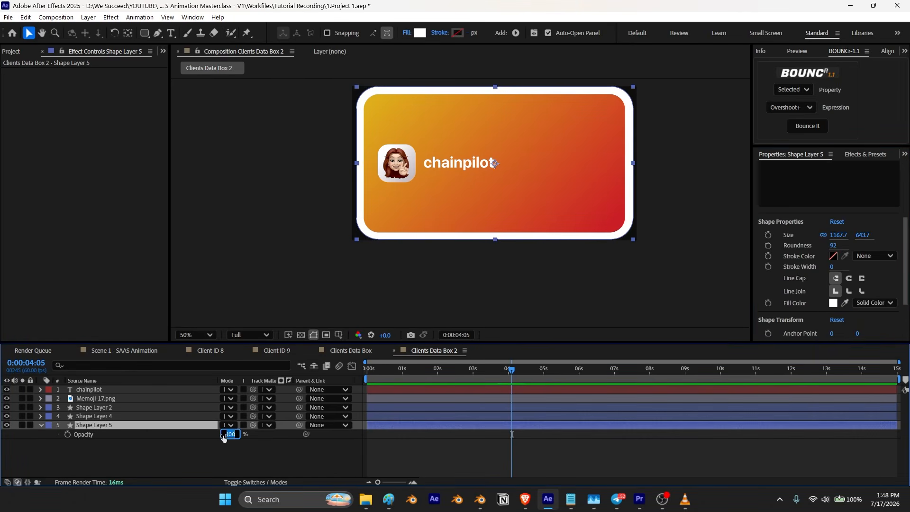
pyautogui.write('65')
pyautogui.press('Return')
pyautogui.click(41, 429)
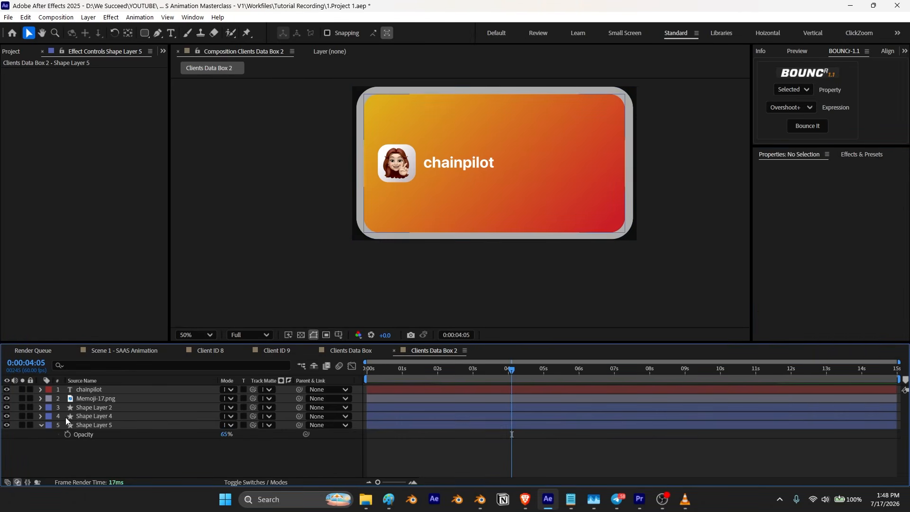
# Step: Copy all layers of Clients Data Box 2 and paste them into the Scene 1 - SAAS Animation composition
pyautogui.click(41, 428)
pyautogui.hotkey('ctrl', 'a')
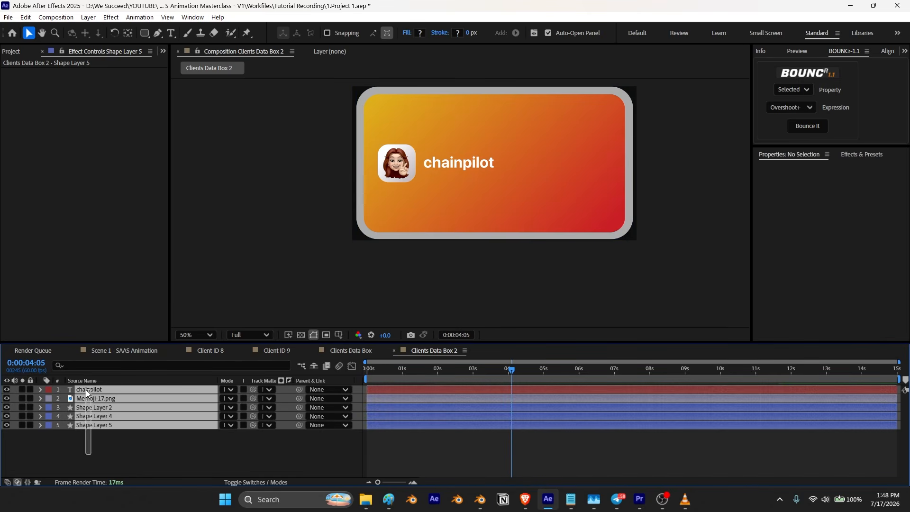
pyautogui.click(106, 351)
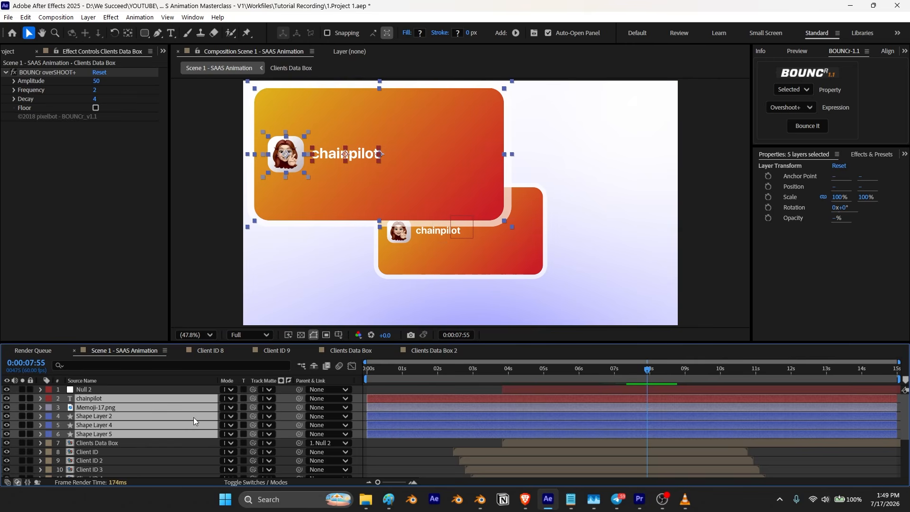
# Step: Place the pasted layers above Null 2 and add a new null object with its anchor point centered
pyautogui.moveTo(171, 409); pyautogui.dragTo(173, 386)
pyautogui.press('y')
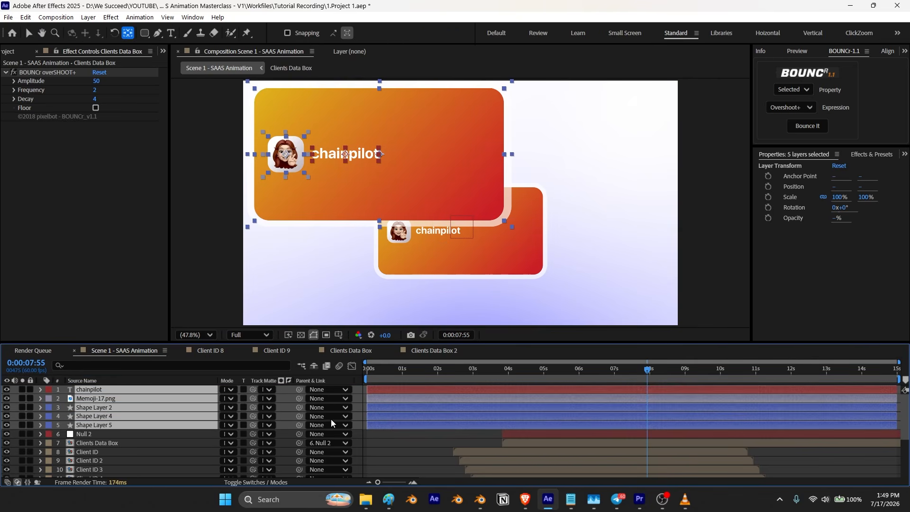
pyautogui.rightClick(357, 405)
pyautogui.moveTo(475, 290)
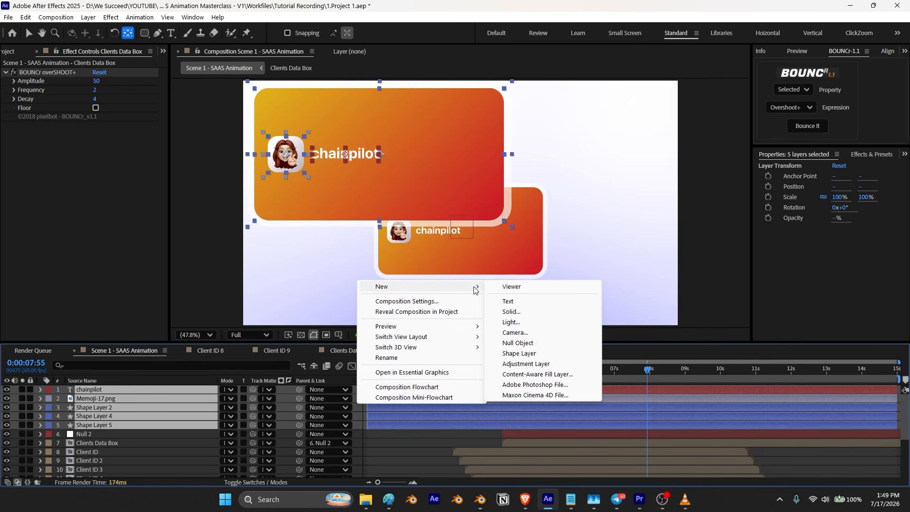
pyautogui.click(516, 345)
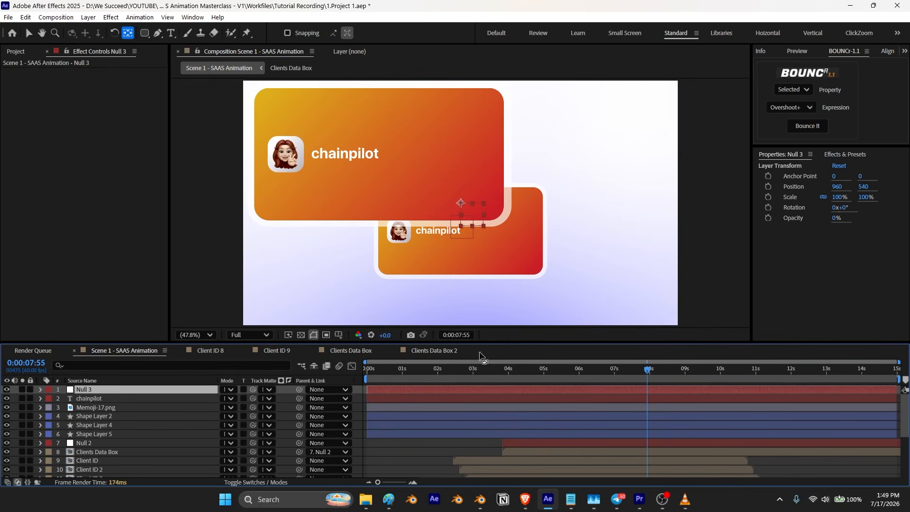
pyautogui.hotkey('ctrl', 'alt', 'Home')
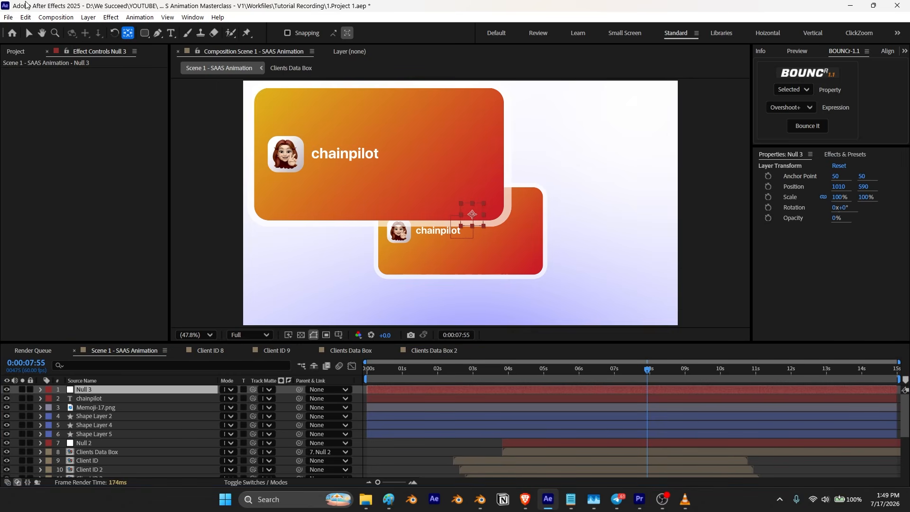
# Step: Move the new null onto the pasted card and parent the five pasted layers to Null 3
pyautogui.press('v')
pyautogui.moveTo(473, 212); pyautogui.dragTo(377, 153)
pyautogui.click(95, 435)
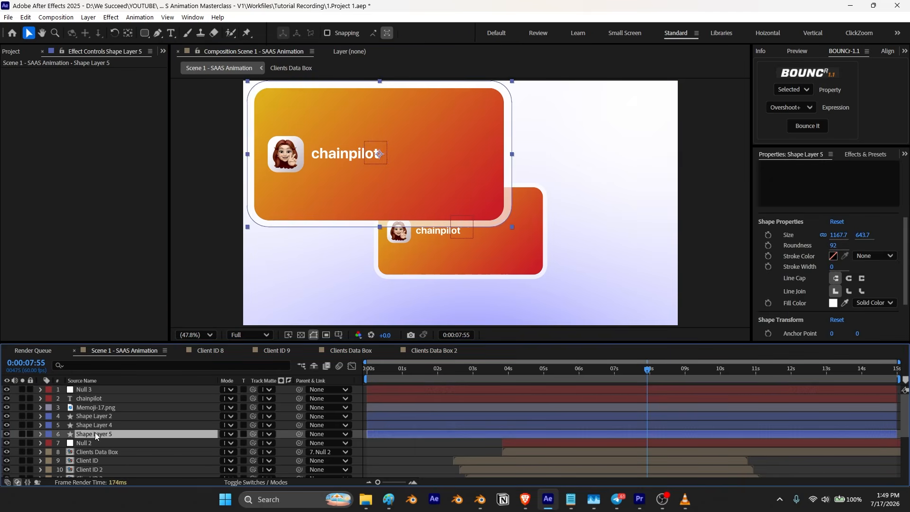
pyautogui.keyDown('shift'); pyautogui.click(99, 399); pyautogui.keyUp('shift')
pyautogui.moveTo(303, 411); pyautogui.dragTo(163, 393)
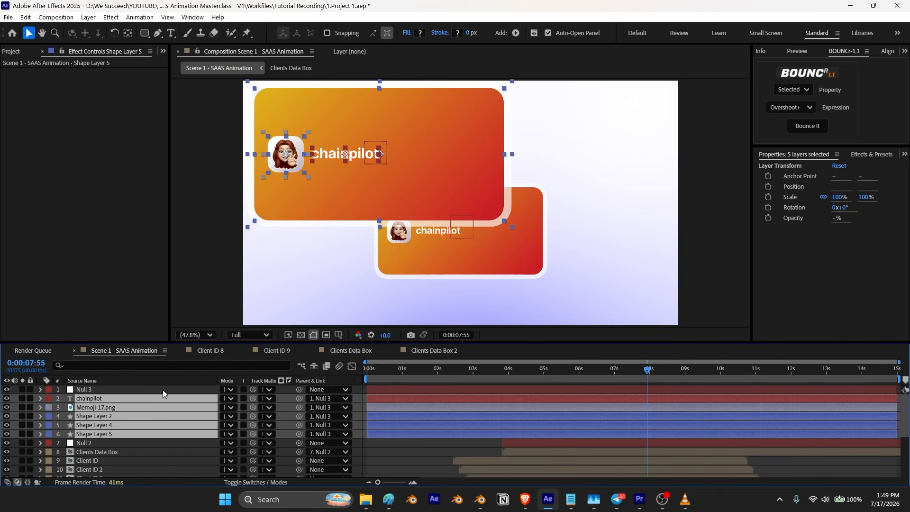
# Step: Align Null 3 horizontally and vertically to the center of the composition
pyautogui.click(90, 391)
pyautogui.click(887, 53)
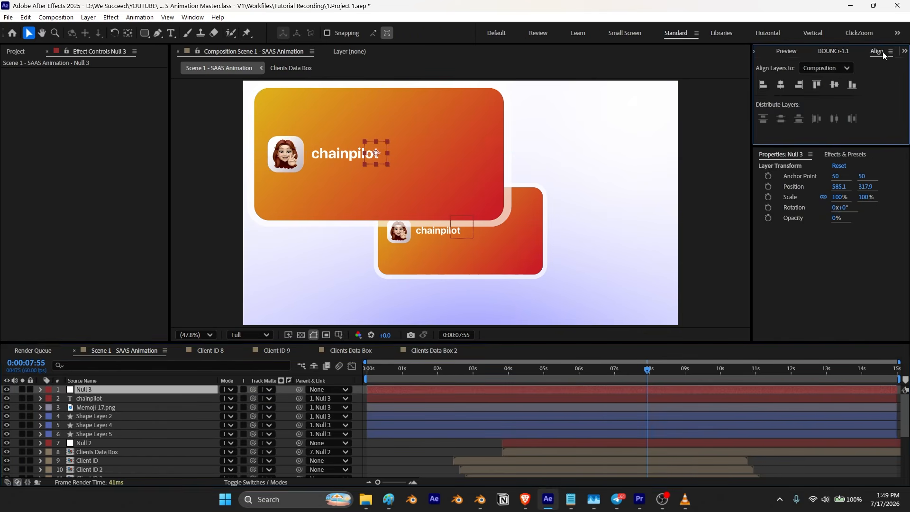
pyautogui.click(781, 85)
pyautogui.click(835, 85)
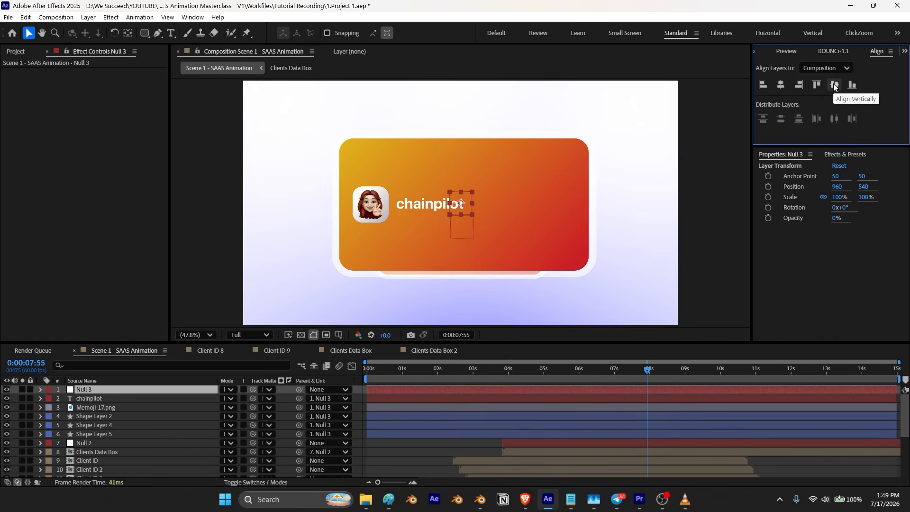
# Step: Scale Null 3 to 66% and move it down over the data box, to about 952, 658
pyautogui.click(102, 392)
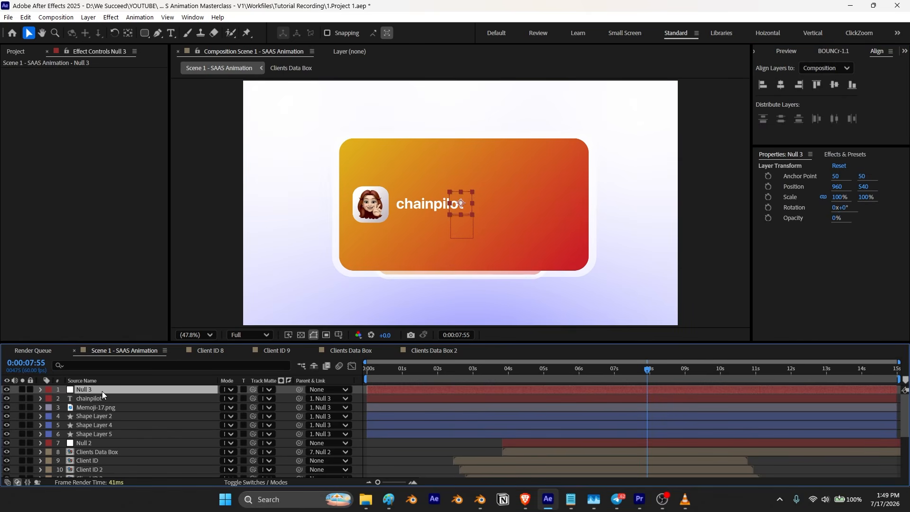
pyautogui.press('s')
pyautogui.moveTo(255, 400); pyautogui.dragTo(231, 398)
pyautogui.scroll(2, 460, 262)
pyautogui.moveTo(463, 258); pyautogui.dragTo(459, 169)
pyautogui.scroll(-1, 457, 196)
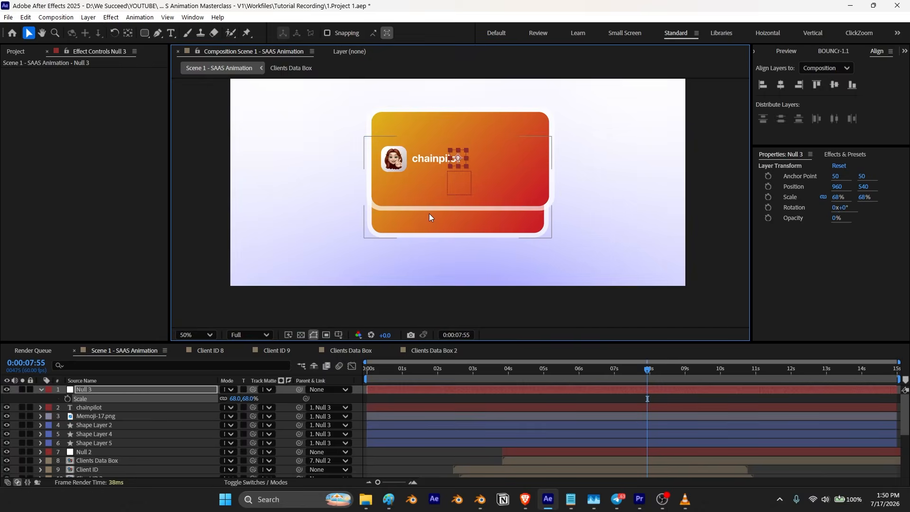
pyautogui.moveTo(236, 399); pyautogui.dragTo(235, 400)
pyautogui.moveTo(459, 158); pyautogui.dragTo(455, 204)
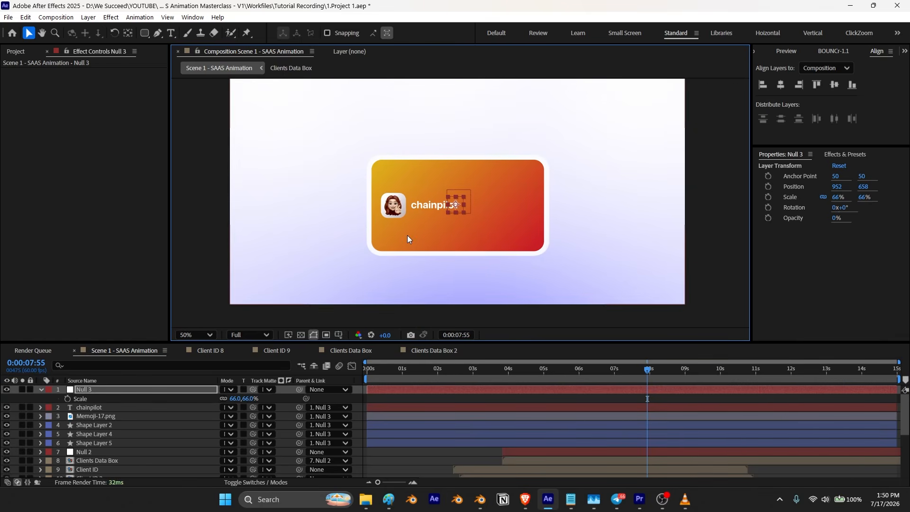
# Step: Parent Null 3 to Null 2
pyautogui.click(42, 389)
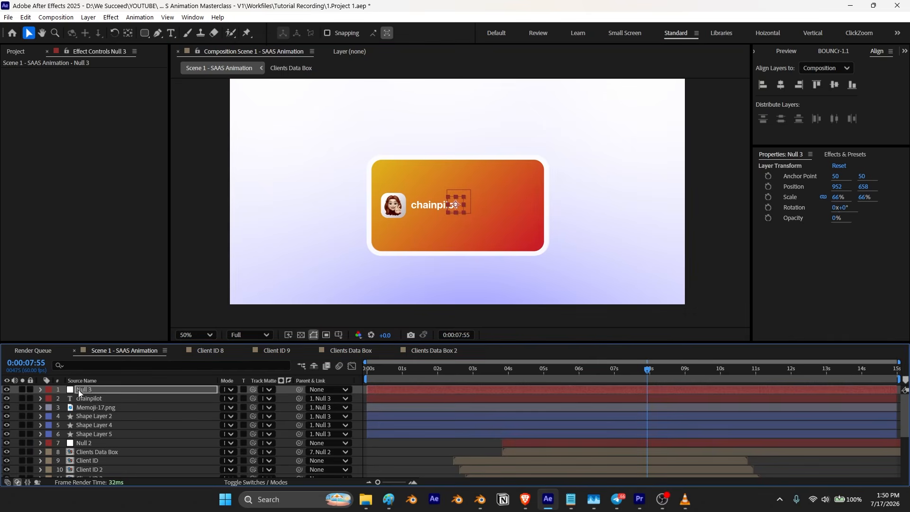
pyautogui.click(86, 390)
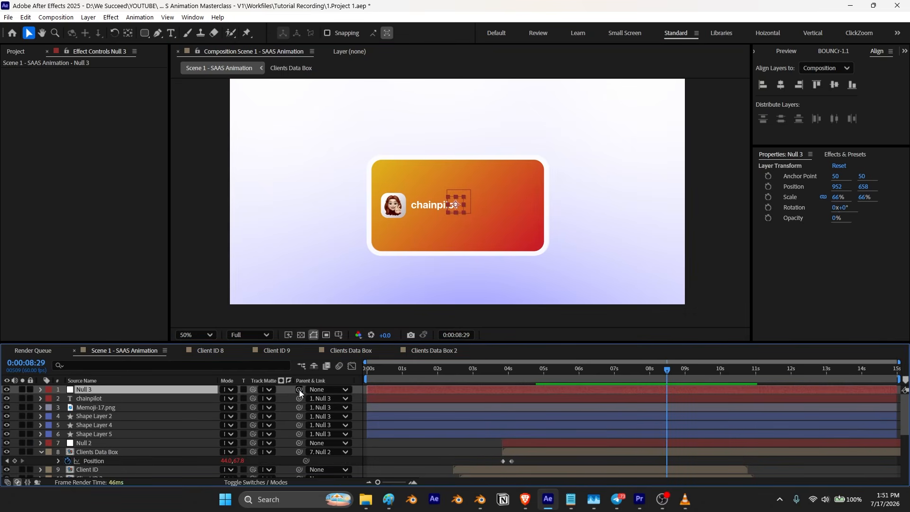
pyautogui.moveTo(299, 390); pyautogui.dragTo(121, 443)
# Step: Trim the five pasted layers so they start at about 7:10
pyautogui.moveTo(664, 370); pyautogui.dragTo(562, 400)
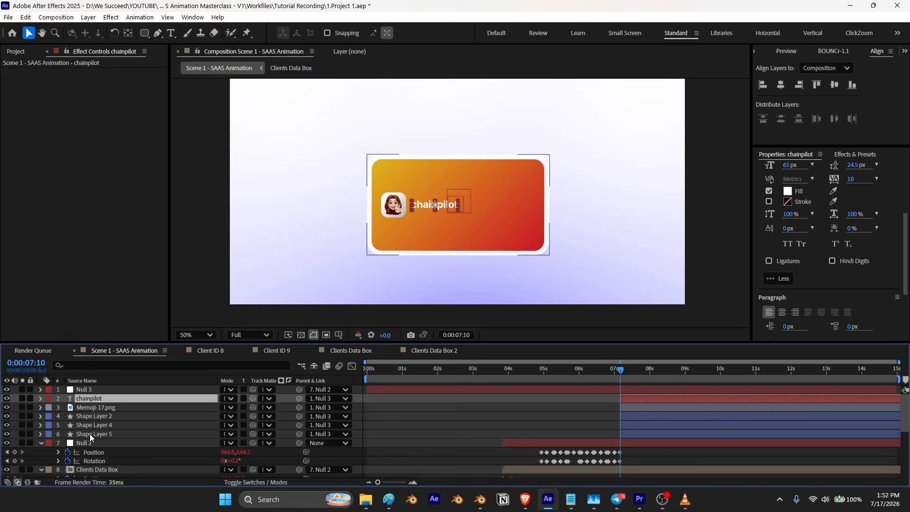
pyautogui.keyDown('shift'); pyautogui.click(90, 434); pyautogui.keyUp('shift')
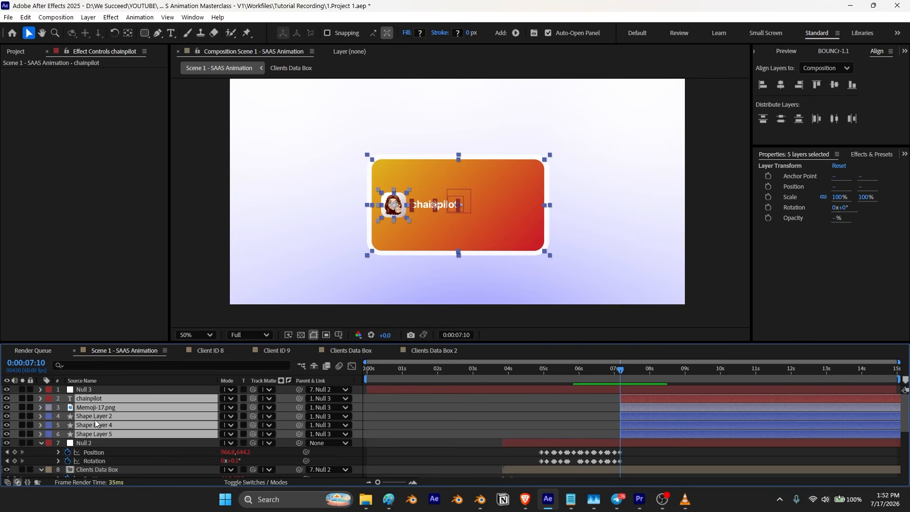
# Step: Inspect Null 2's position keyframes and timing around 7:10 in the timeline
pyautogui.click(84, 389)
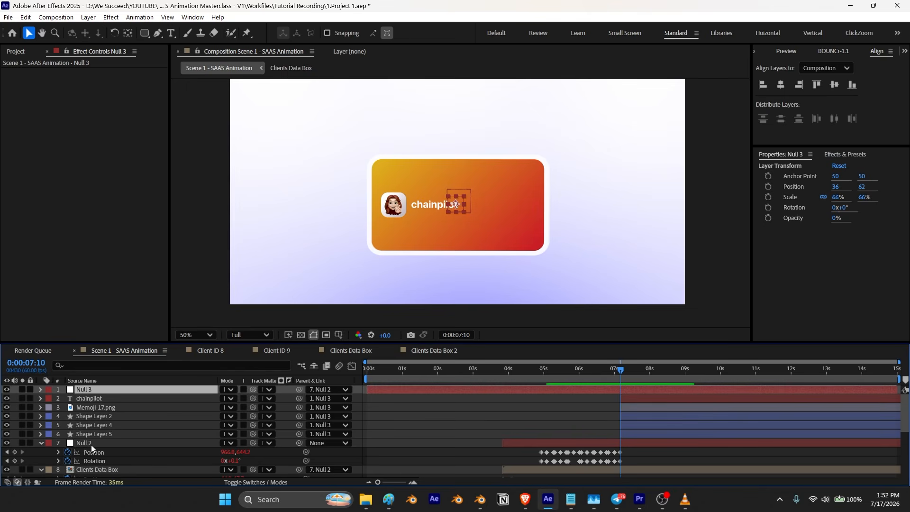
pyautogui.click(91, 444)
pyautogui.click(40, 444)
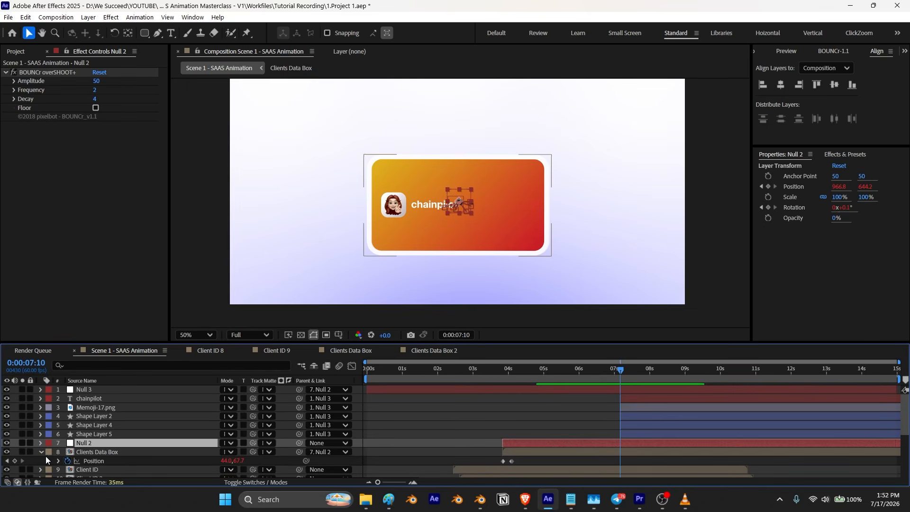
pyautogui.click(41, 453)
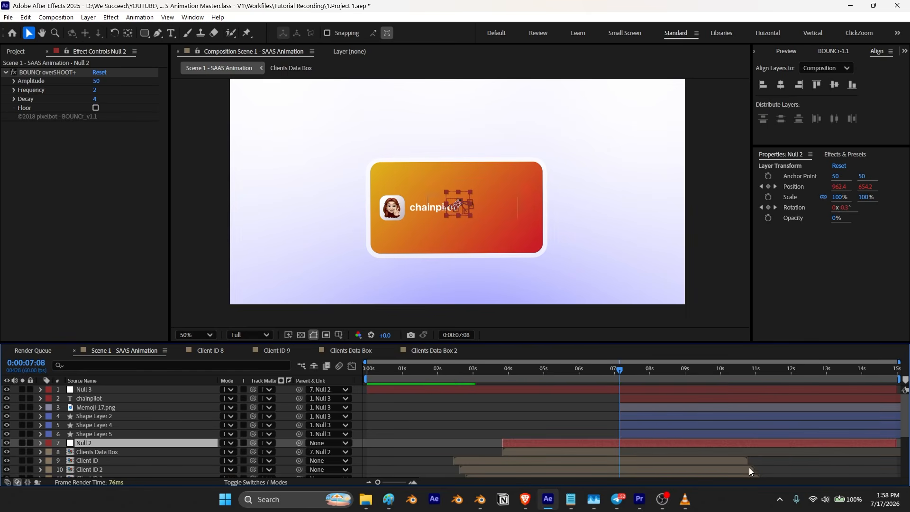
pyautogui.moveTo(619, 372); pyautogui.dragTo(597, 376)
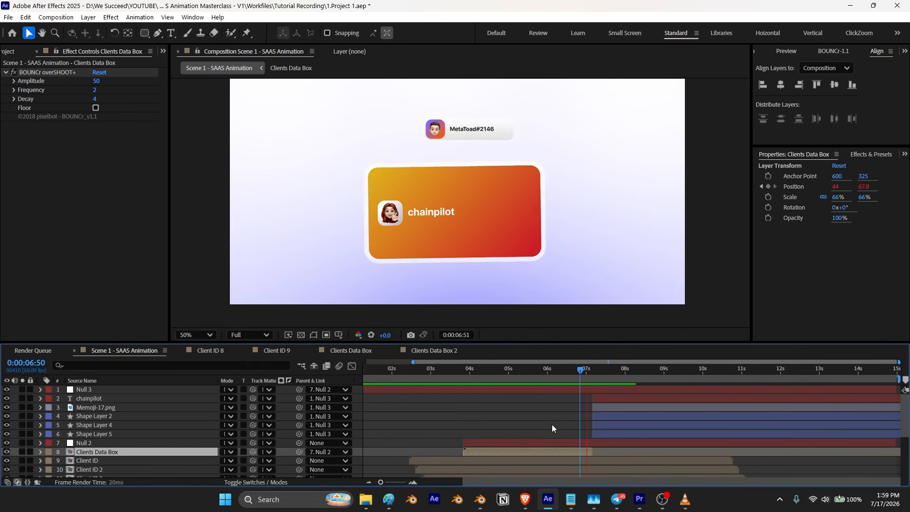
pyautogui.moveTo(614, 377); pyautogui.dragTo(593, 378)
pyautogui.click(116, 442)
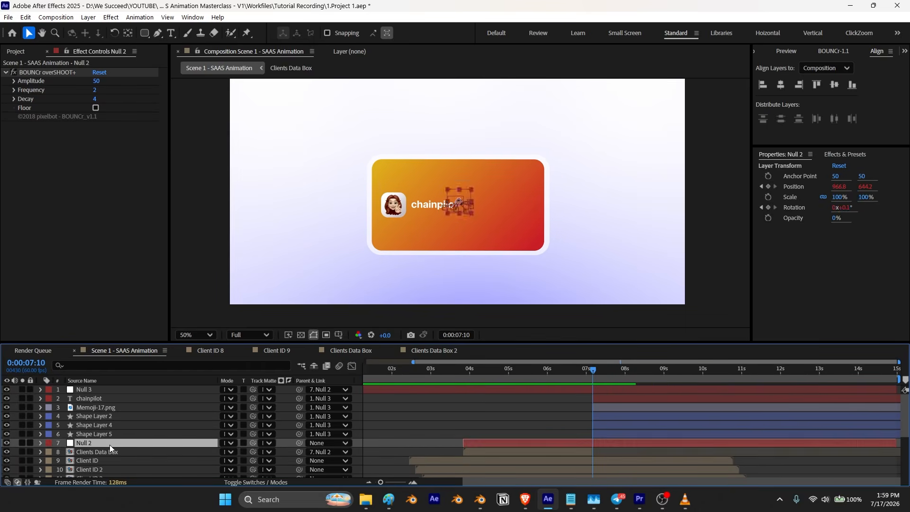
pyautogui.press('p')
pyautogui.scroll(3, 633, 459)
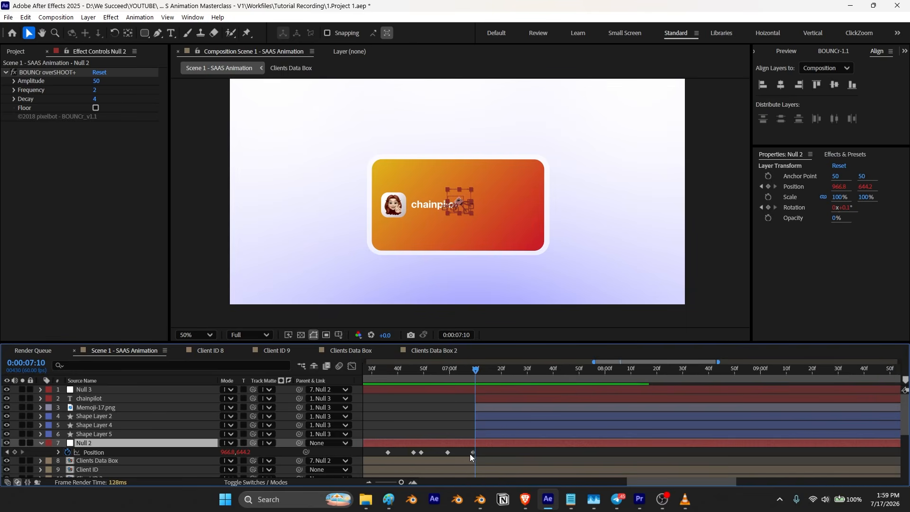
pyautogui.moveTo(475, 371); pyautogui.dragTo(476, 377)
pyautogui.click(42, 443)
# Step: Keyframe Null 3's position at 7:10, then move it up to 36, -58 ten frames later at 7:20
pyautogui.click(86, 391)
pyautogui.press('p')
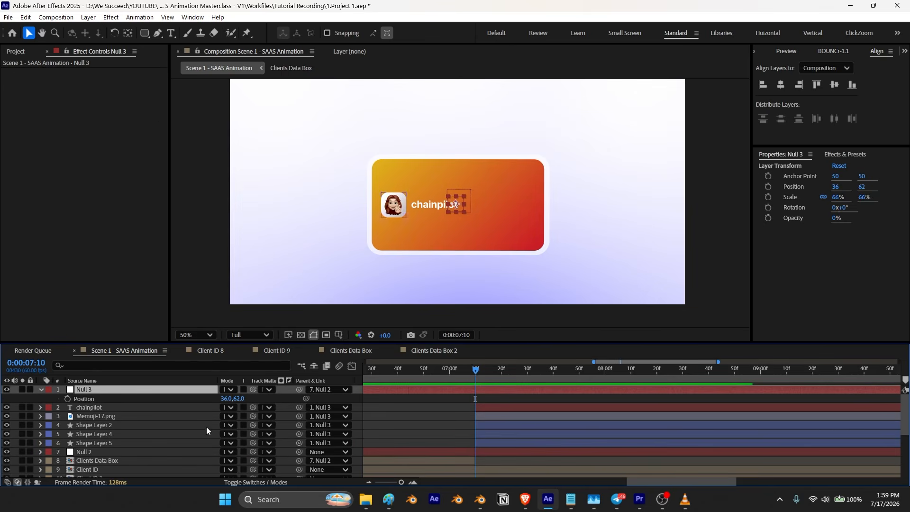
pyautogui.click(68, 399)
pyautogui.scroll(3, 486, 407)
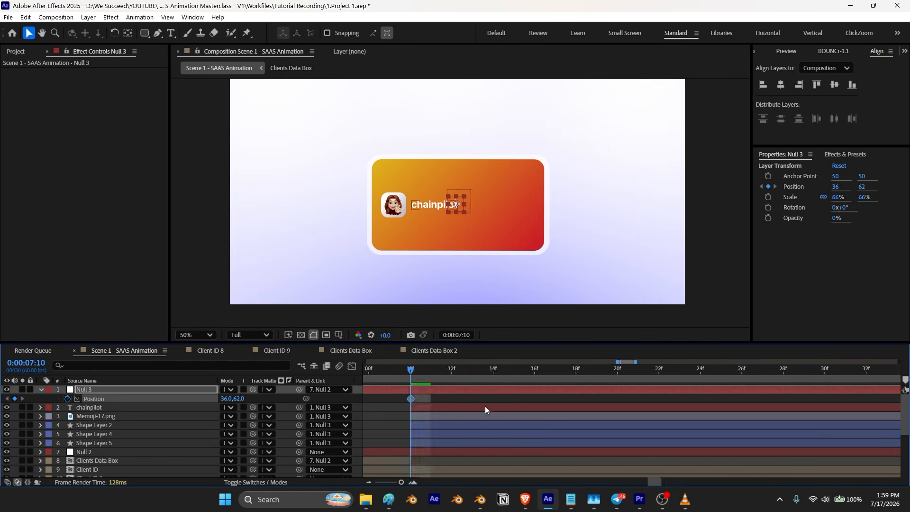
pyautogui.scroll(-2, 466, 420)
pyautogui.hotkey('shift', 'pagedown')
pyautogui.moveTo(238, 402); pyautogui.dragTo(167, 402)
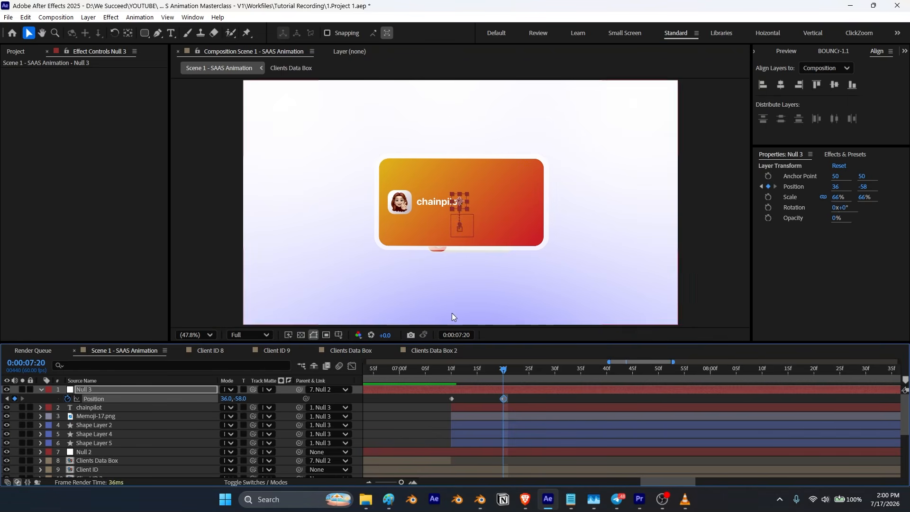
# Step: Select the Client ID through Client ID 9 layers and trim their out points to about 7:20
pyautogui.scroll(-3, 463, 456)
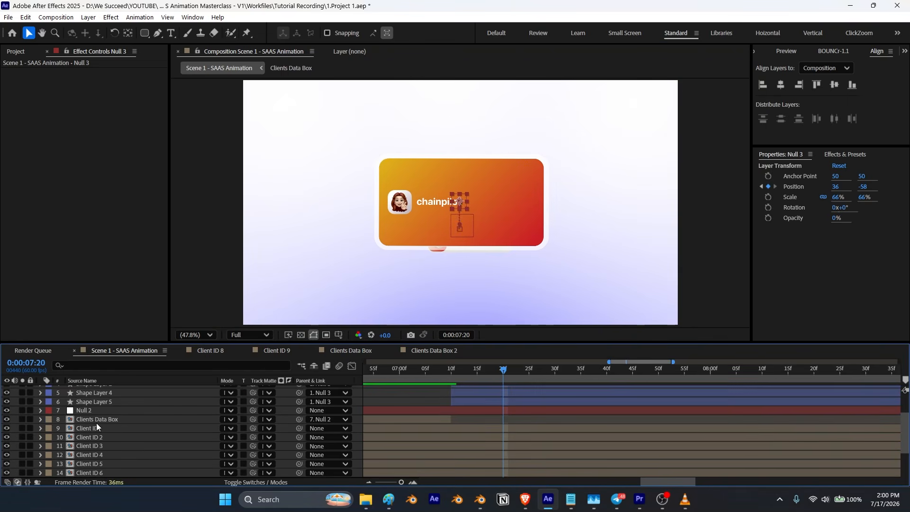
pyautogui.click(96, 426)
pyautogui.scroll(-3, 93, 432)
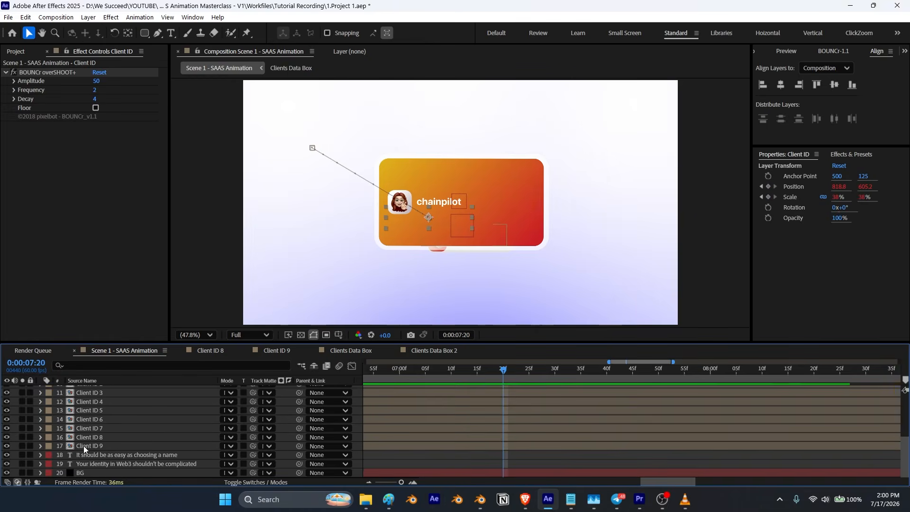
pyautogui.keyDown('shift'); pyautogui.click(83, 446); pyautogui.keyUp('shift')
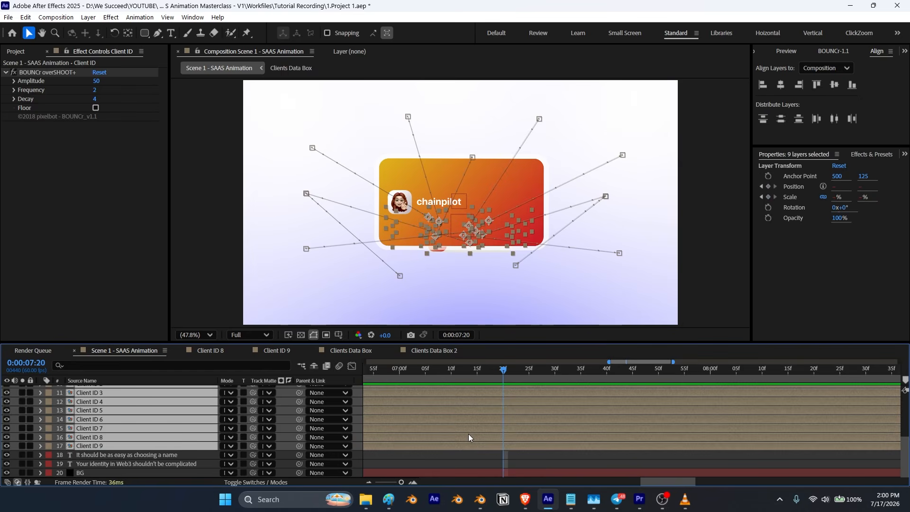
pyautogui.hotkey('alt', ']')
pyautogui.moveTo(506, 401); pyautogui.dragTo(490, 406)
pyautogui.scroll(5, 486, 416)
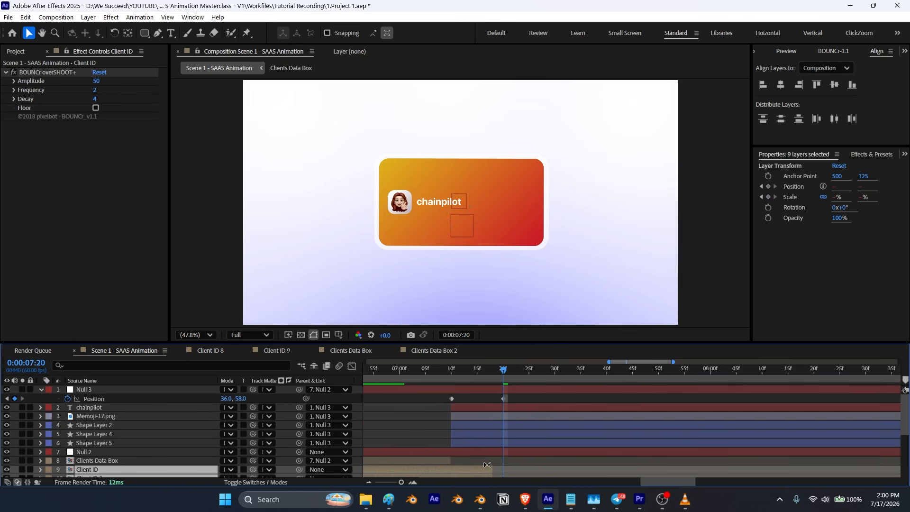
pyautogui.moveTo(492, 472); pyautogui.dragTo(481, 473)
pyautogui.press('F2')
# Step: Apply a BOUNCr Overshoot+ bounce to Null 3's position keyframes
pyautogui.moveTo(498, 373); pyautogui.dragTo(429, 408)
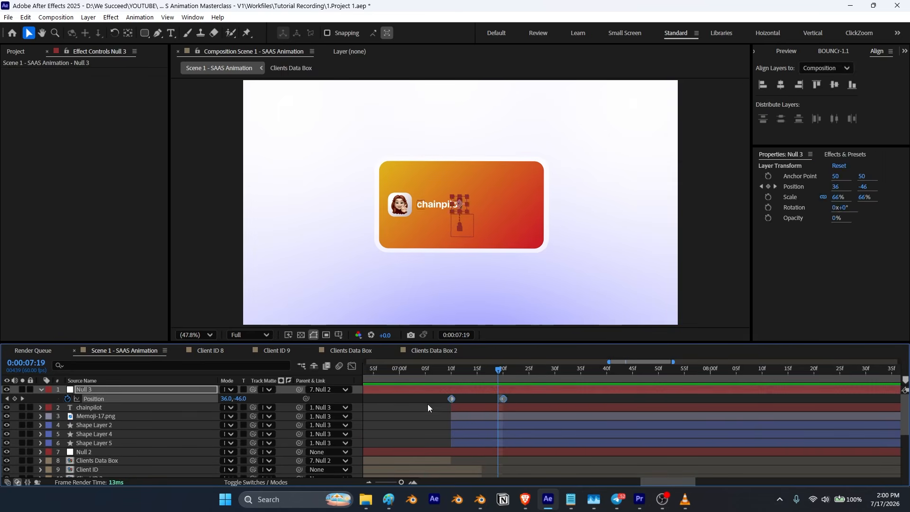
pyautogui.click(838, 52)
pyautogui.click(801, 89)
pyautogui.click(793, 101)
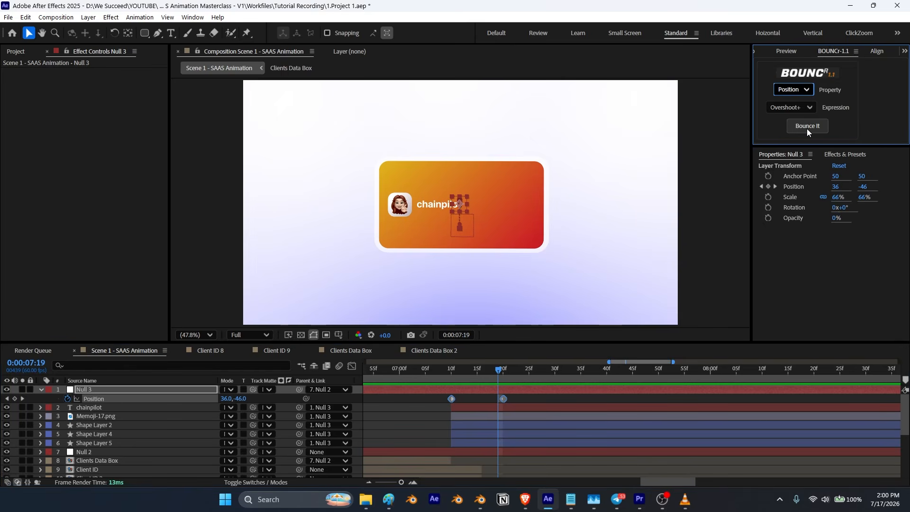
pyautogui.click(807, 129)
# Step: Preview the animation and compare it against the finished reference video
pyautogui.moveTo(499, 370); pyautogui.dragTo(410, 383)
pyautogui.press('space')
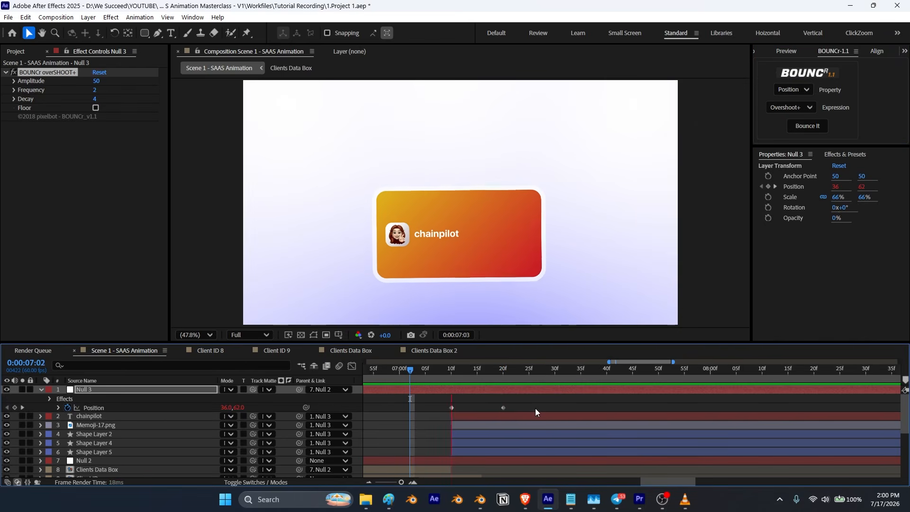
pyautogui.click(42, 390)
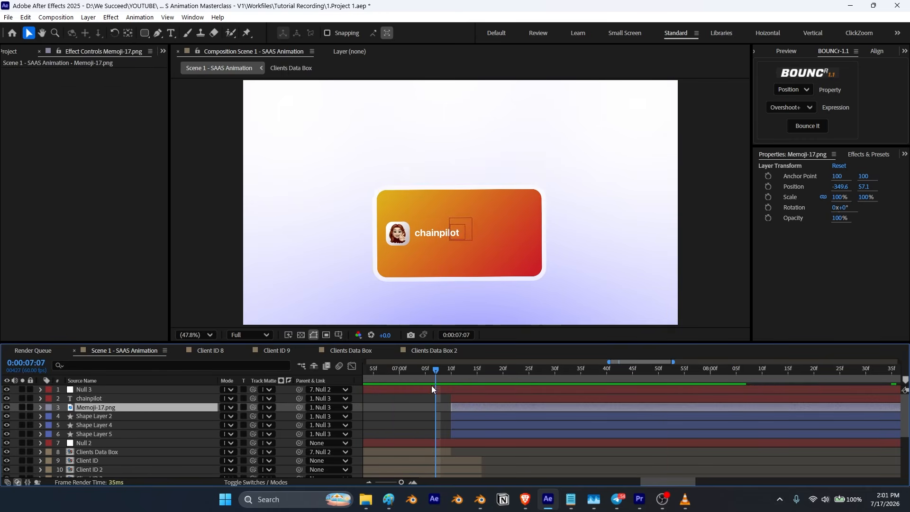
pyautogui.press('space')
pyautogui.press('space')
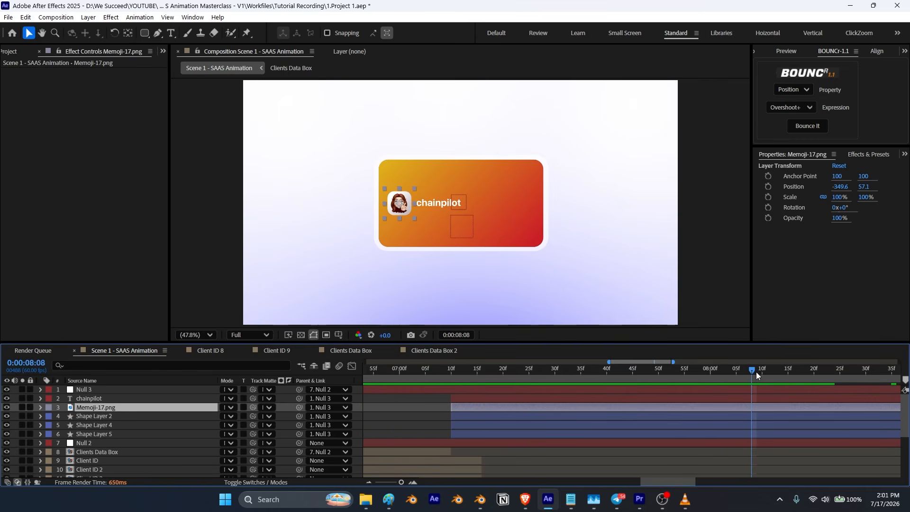
pyautogui.moveTo(753, 371); pyautogui.dragTo(427, 428)
pyautogui.press('space')
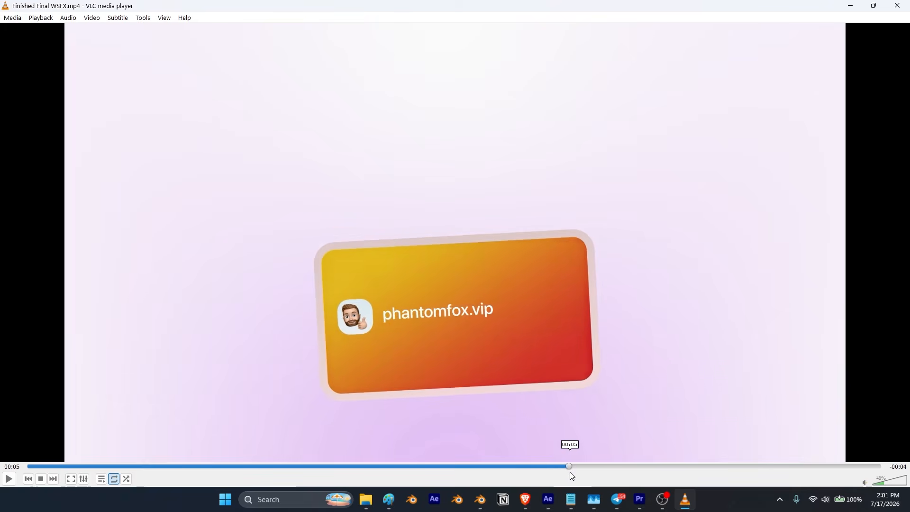
pyautogui.moveTo(570, 471); pyautogui.dragTo(629, 465)
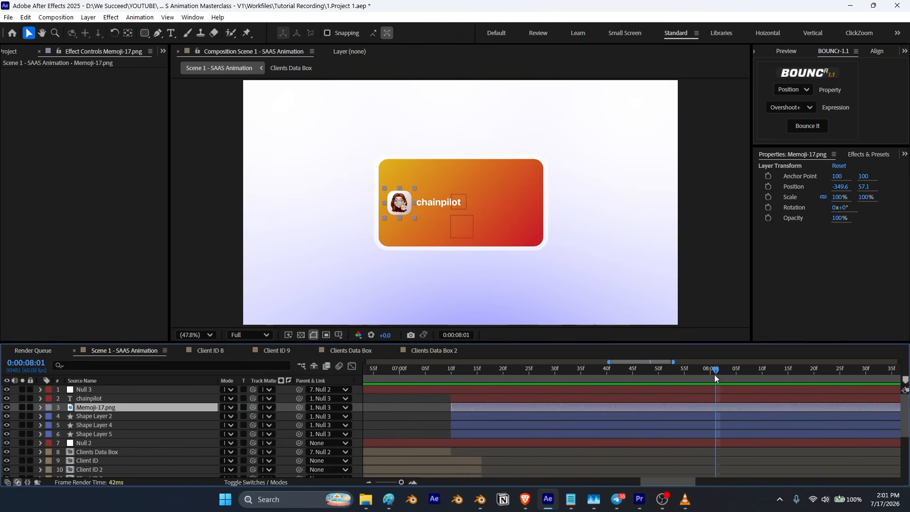
pyautogui.moveTo(715, 375); pyautogui.dragTo(503, 415)
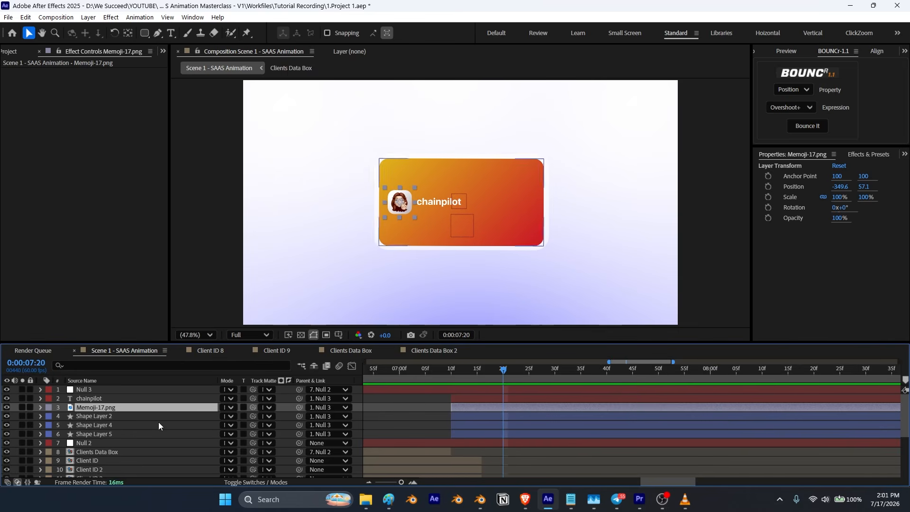
# Step: Animate Shape Layer 5's fill color from white to black (000000), ending at 7:20
pyautogui.click(86, 435)
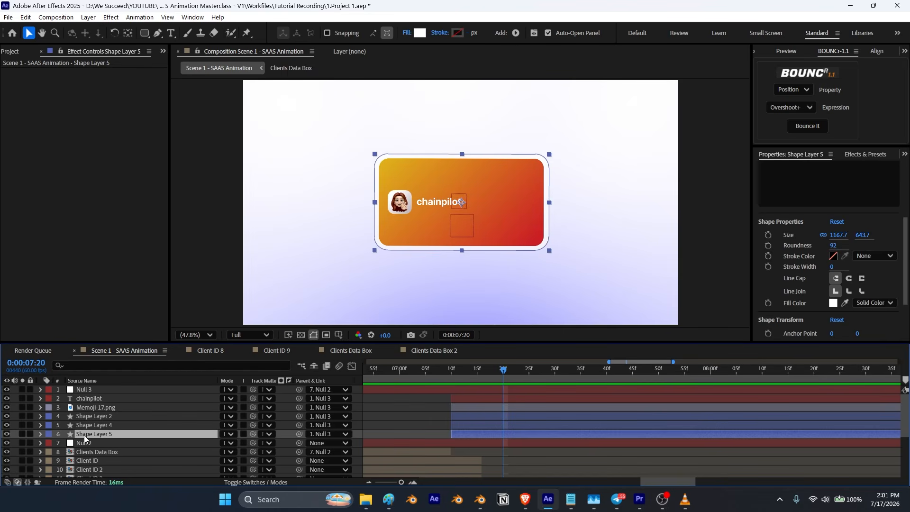
pyautogui.press('t')
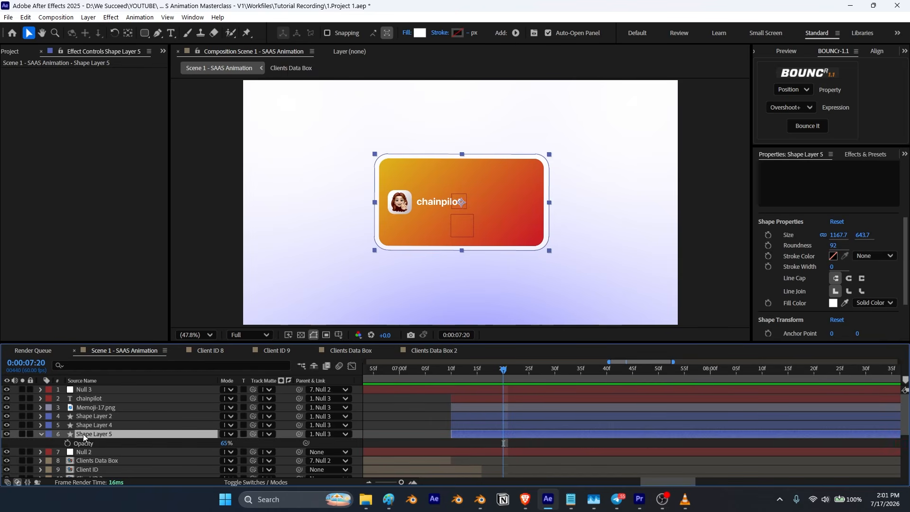
pyautogui.click(41, 433)
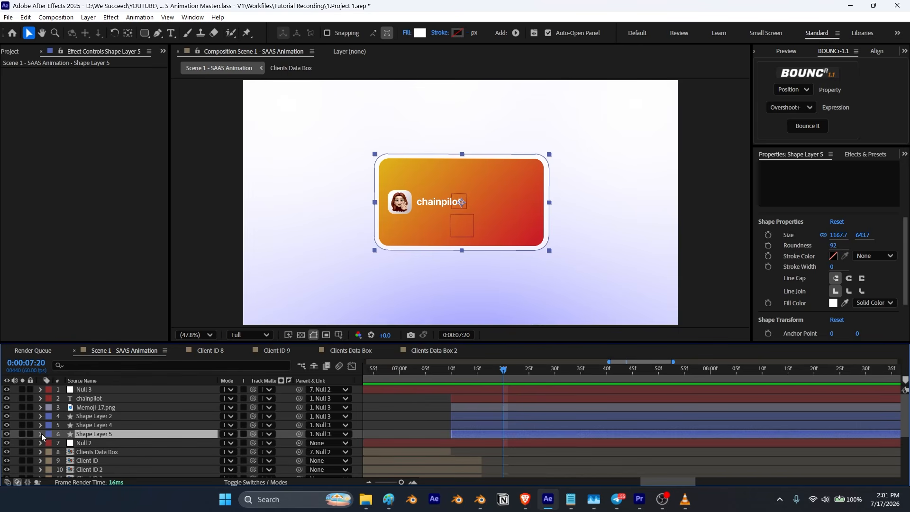
pyautogui.click(41, 433)
pyautogui.click(49, 420)
pyautogui.click(57, 429)
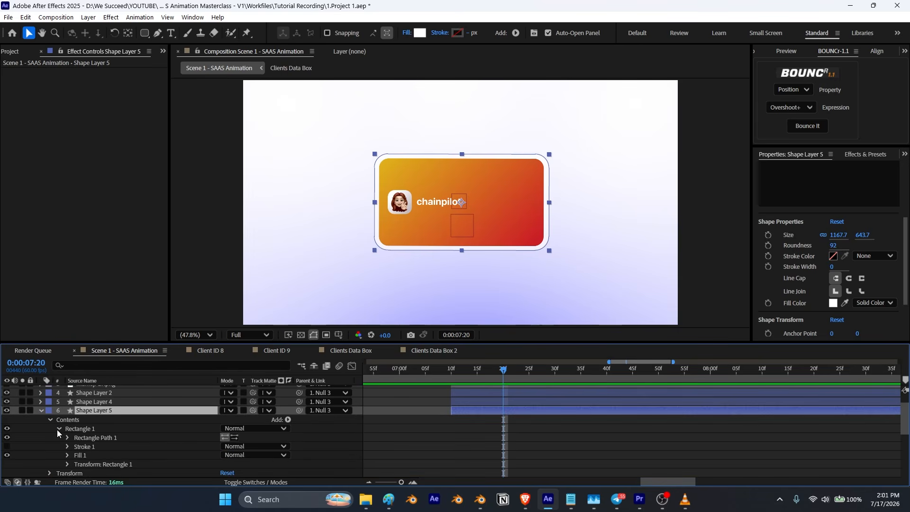
pyautogui.scroll(-1, 62, 431)
pyautogui.click(79, 429)
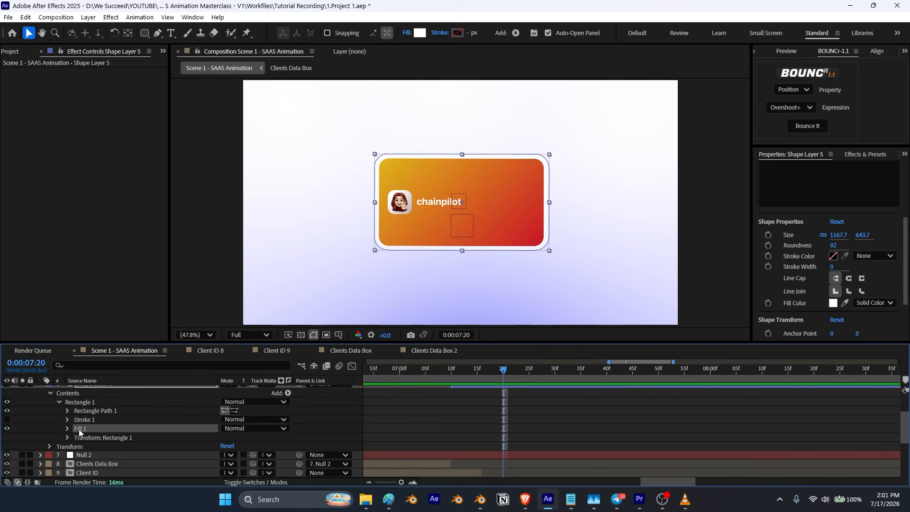
pyautogui.click(67, 429)
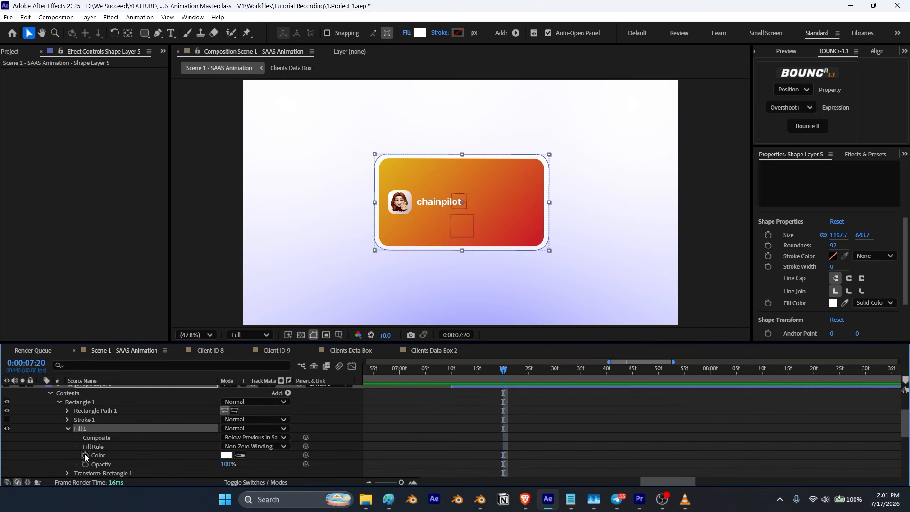
pyautogui.click(86, 455)
pyautogui.scroll(2, 120, 459)
pyautogui.click(89, 435)
pyautogui.press('u')
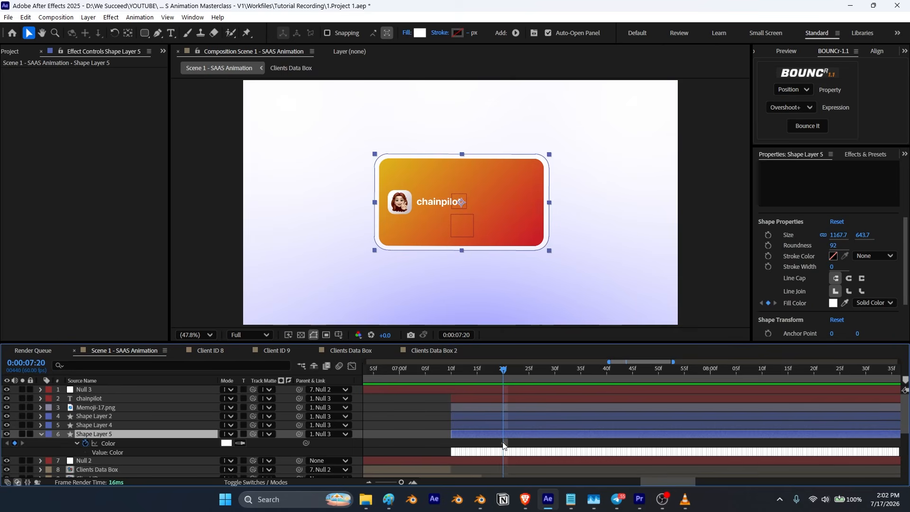
pyautogui.moveTo(503, 446); pyautogui.dragTo(493, 446)
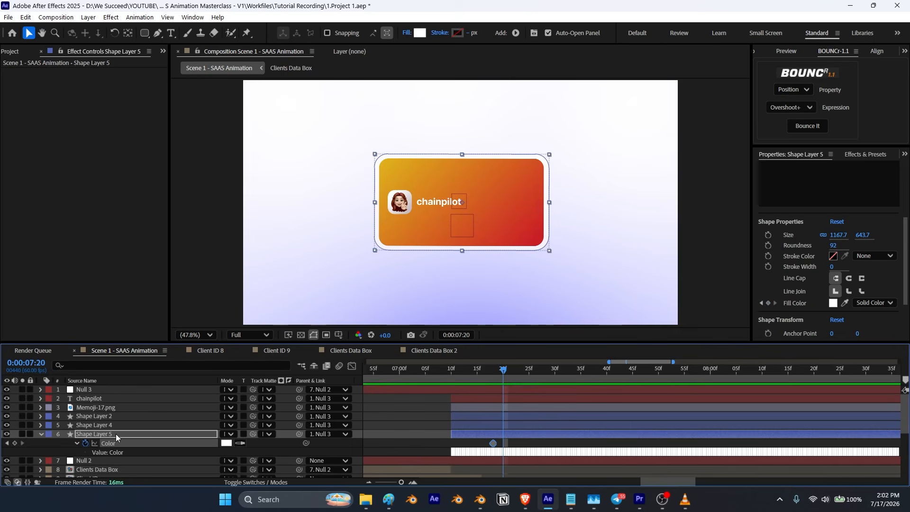
pyautogui.click(226, 443)
pyautogui.moveTo(180, 308); pyautogui.dragTo(205, 321)
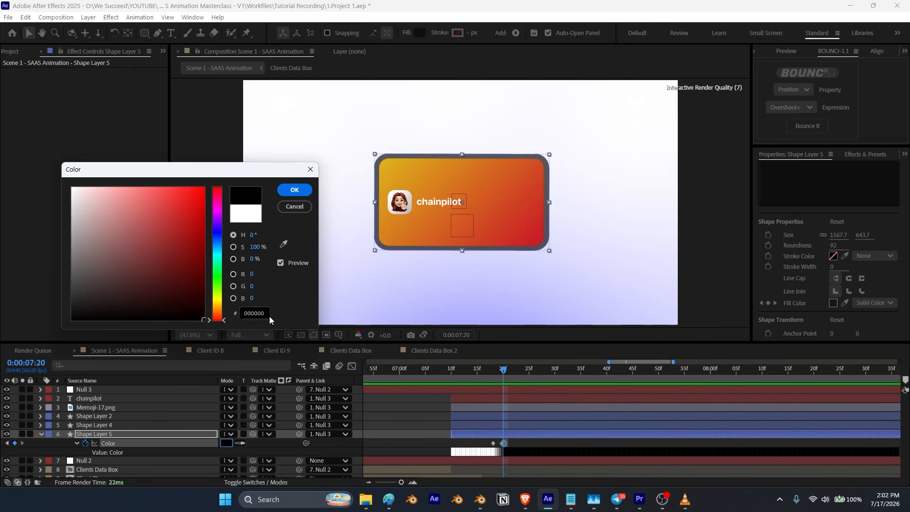
pyautogui.click(294, 190)
# Step: Animate Shape Layer 5's opacity from 65% to 100% over the same frames and preview the result
pyautogui.click(131, 434)
pyautogui.press('t')
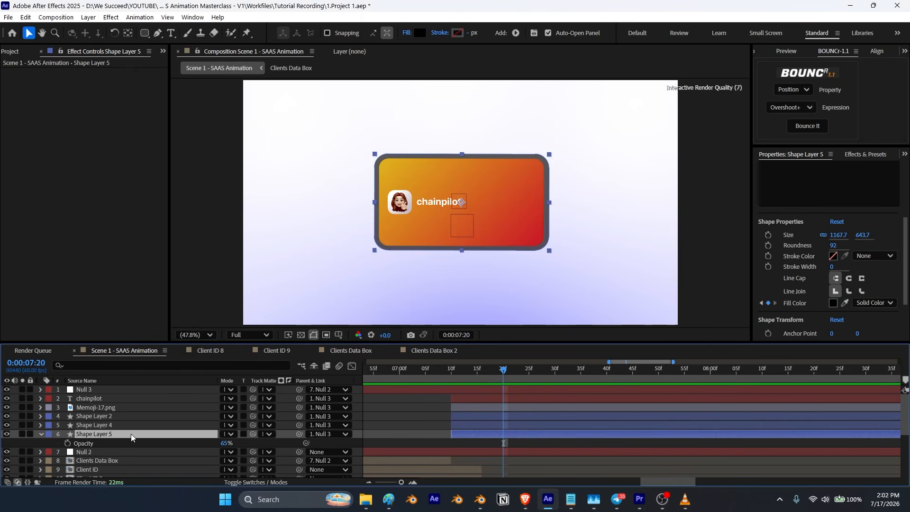
pyautogui.click(68, 443)
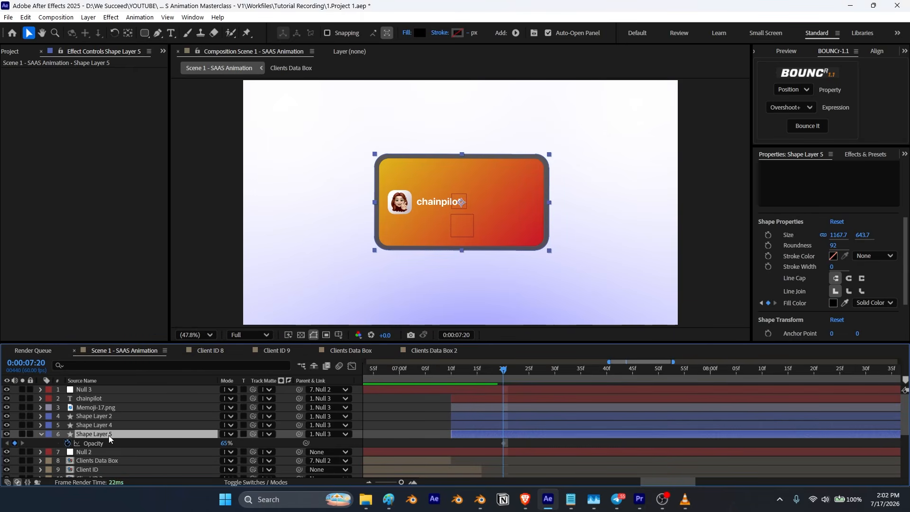
pyautogui.press('u')
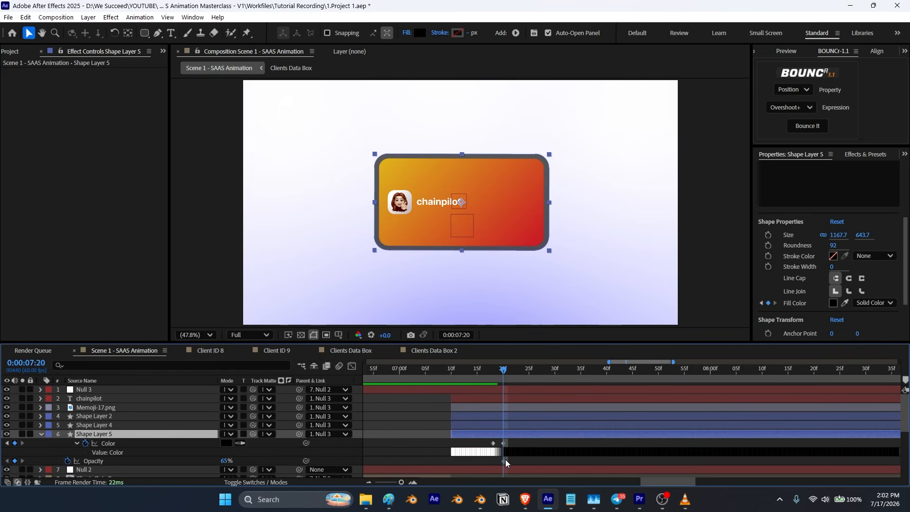
pyautogui.moveTo(504, 461); pyautogui.dragTo(493, 462)
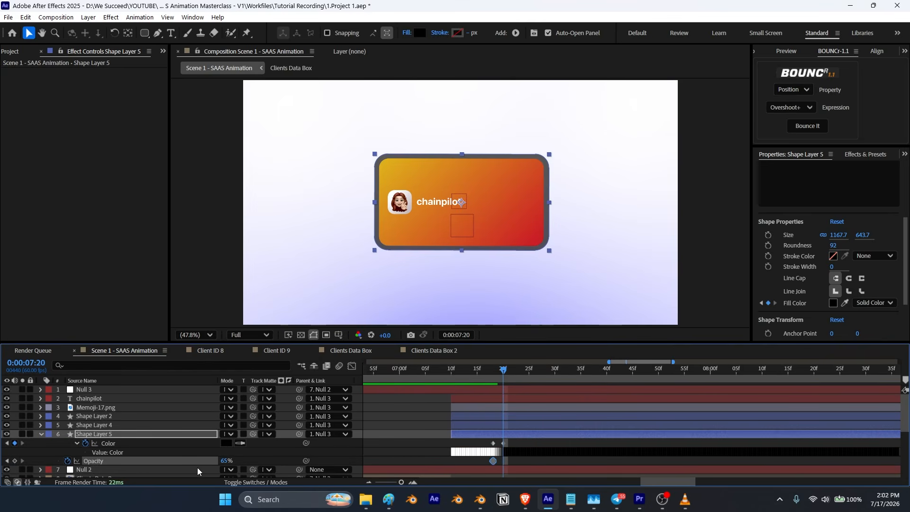
pyautogui.moveTo(222, 463); pyautogui.dragTo(365, 476)
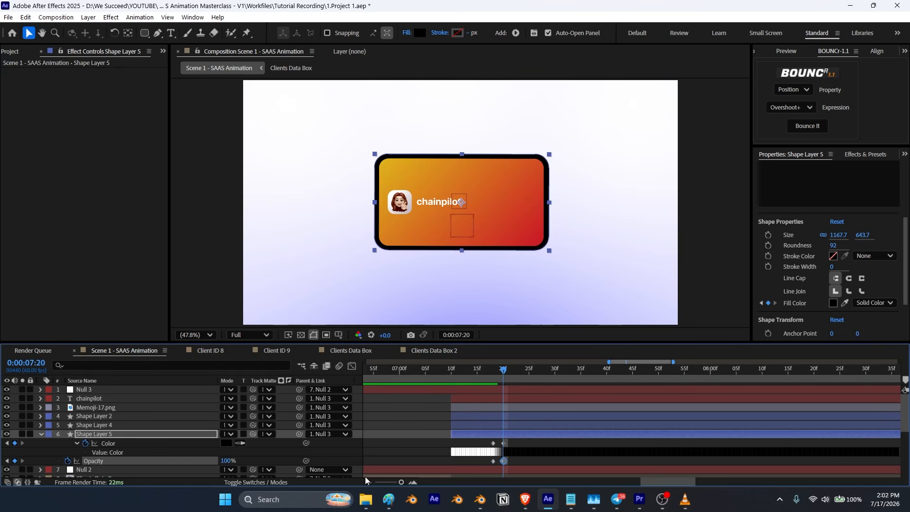
pyautogui.moveTo(504, 370); pyautogui.dragTo(477, 374)
pyautogui.press('space')
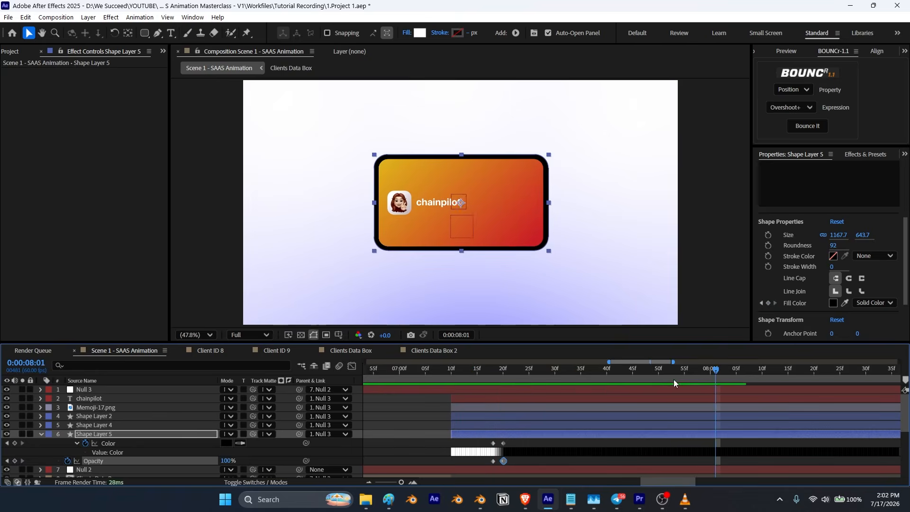
# Step: Add Size and Position keyframes to Shape Layer 4 at 7:20
pyautogui.click(505, 460)
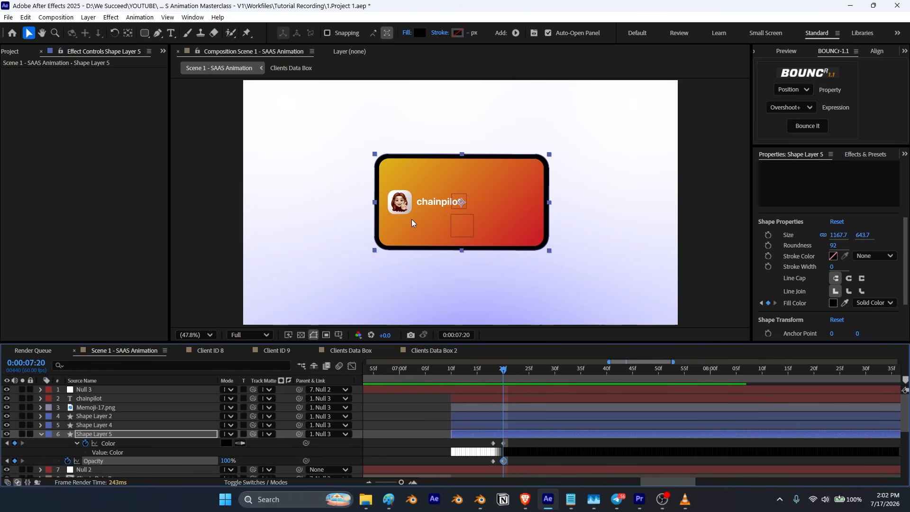
pyautogui.click(40, 434)
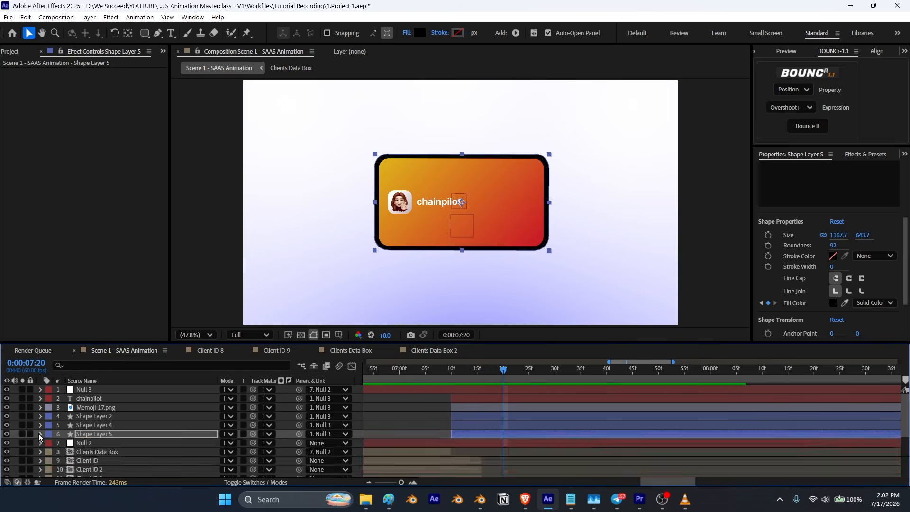
pyautogui.click(84, 425)
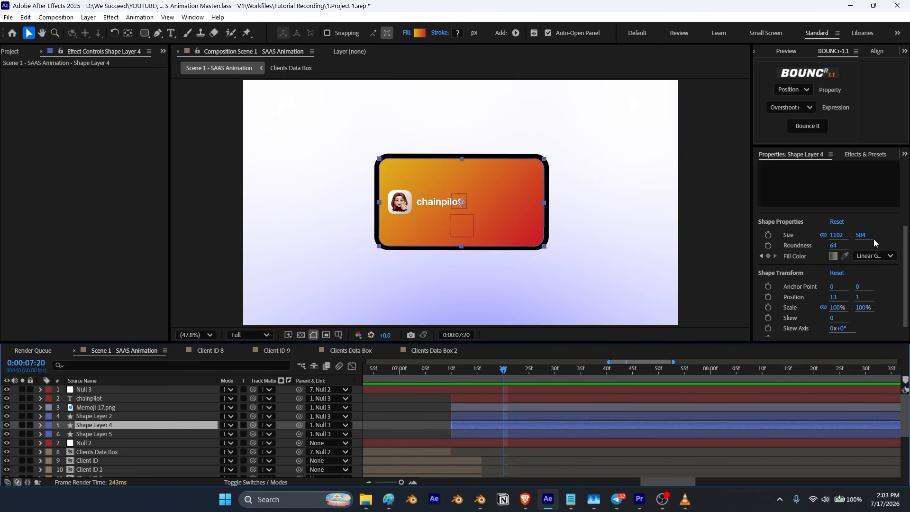
pyautogui.click(770, 238)
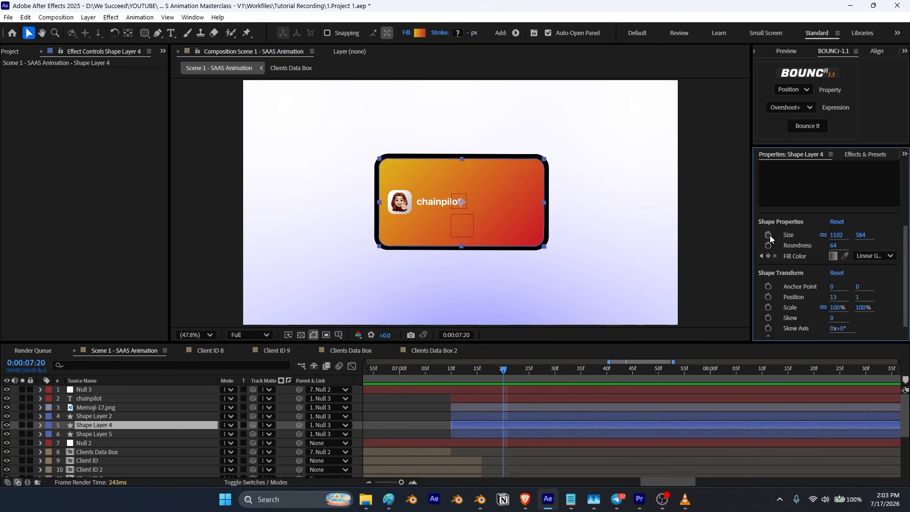
pyautogui.click(769, 235)
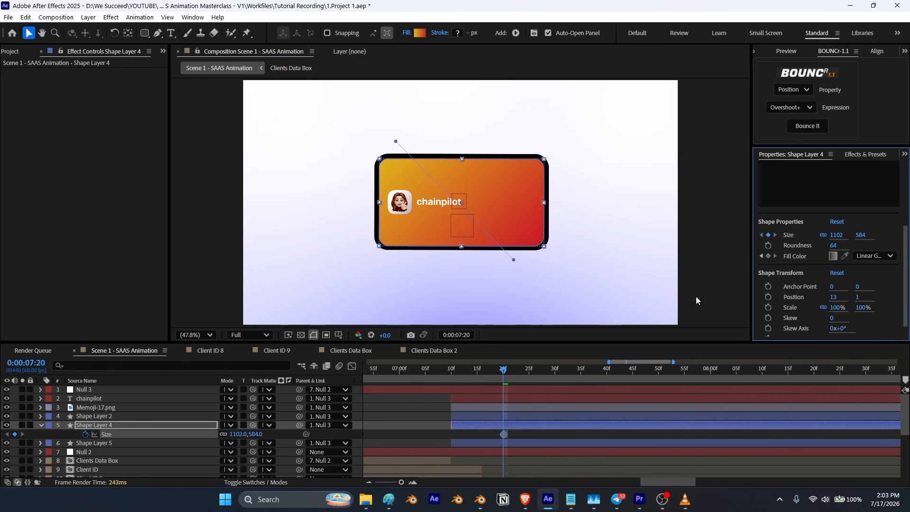
pyautogui.click(99, 425)
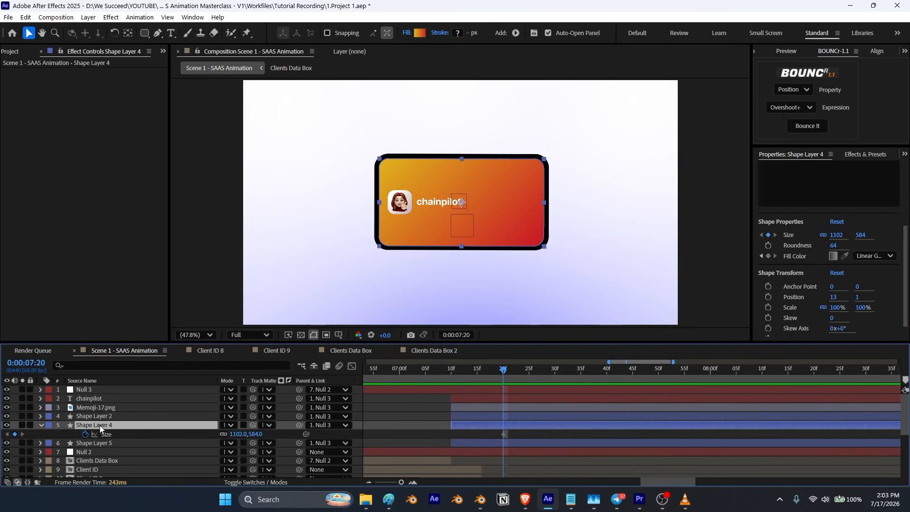
pyautogui.hotkey('alt', 'shift', 'p')
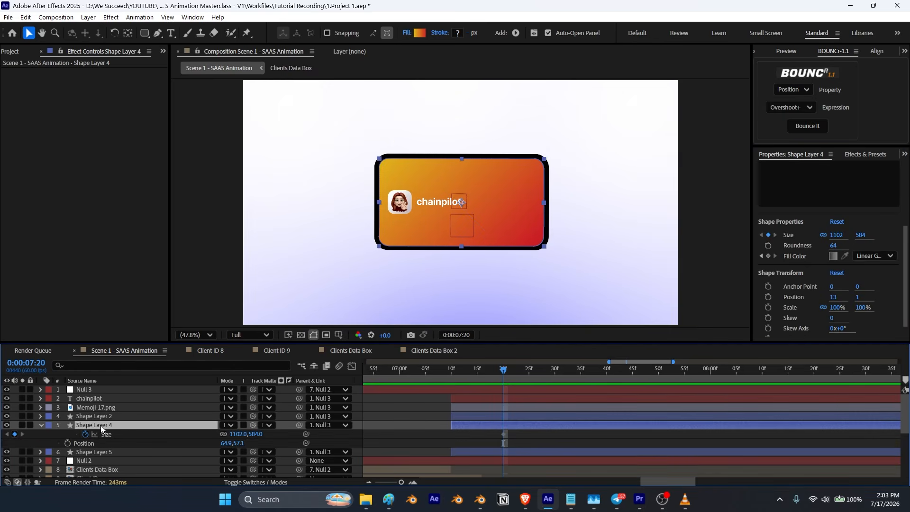
# Step: Shift Shape Layer 4's existing keyframes earlier, then at 7:20 set its size to 1102×281 and position to 64.9, -87.9
pyautogui.moveTo(520, 432); pyautogui.dragTo(482, 451)
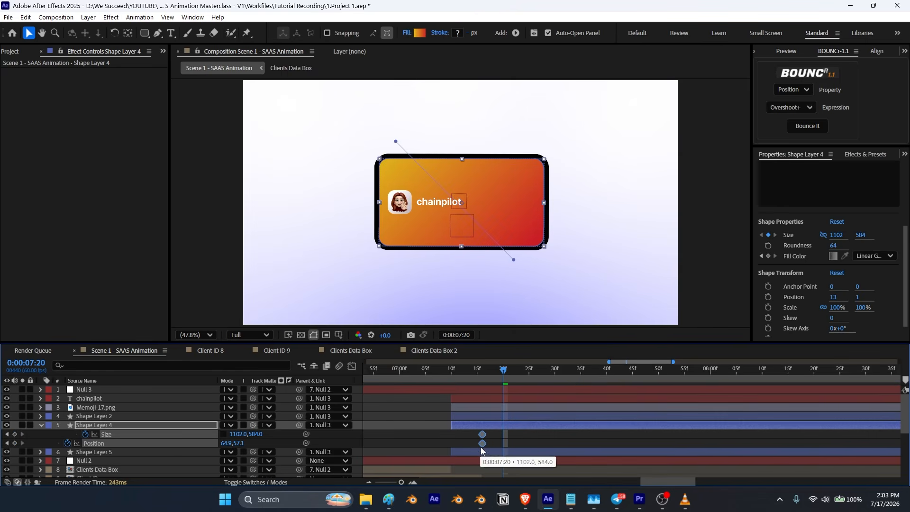
pyautogui.click(16, 444)
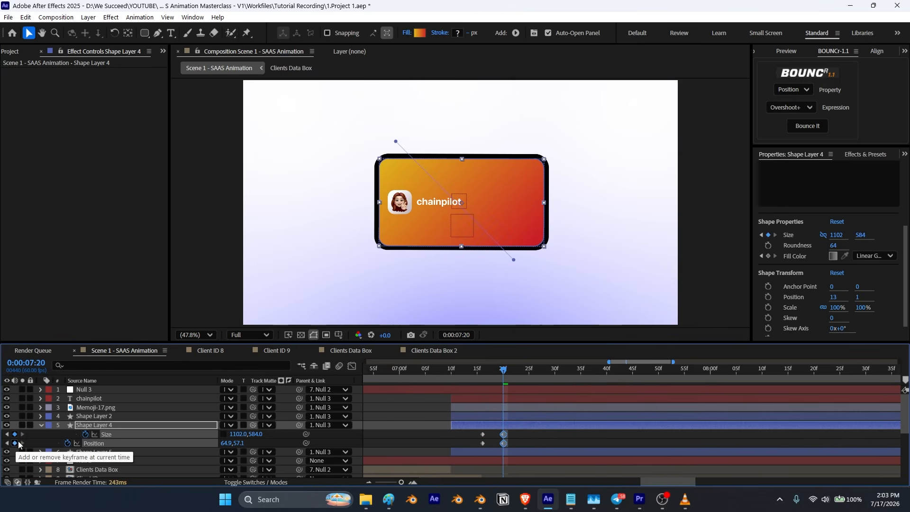
pyautogui.moveTo(255, 434); pyautogui.dragTo(125, 461)
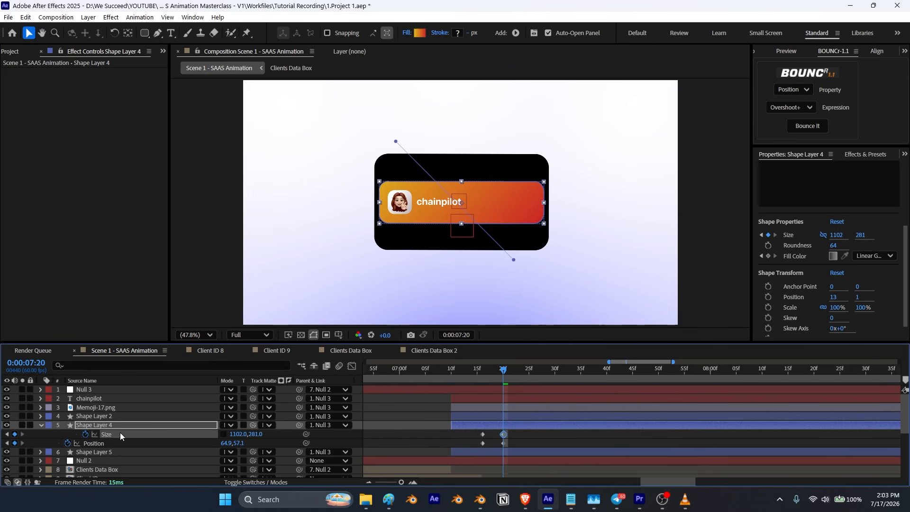
pyautogui.moveTo(236, 443); pyautogui.dragTo(141, 463)
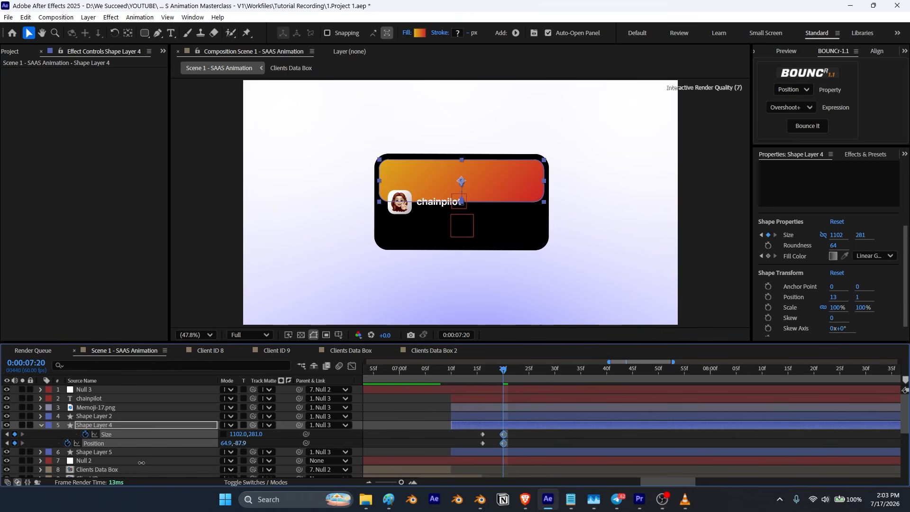
pyautogui.moveTo(141, 463); pyautogui.dragTo(142, 463)
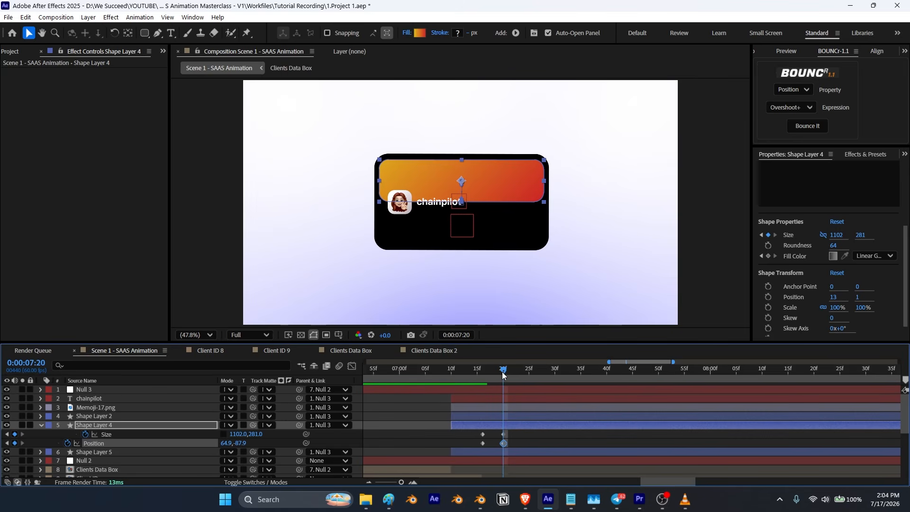
# Step: Align Shape Layer 4's starting keyframes with the start of Shape Layer 5's color and opacity keyframes
pyautogui.click(95, 453)
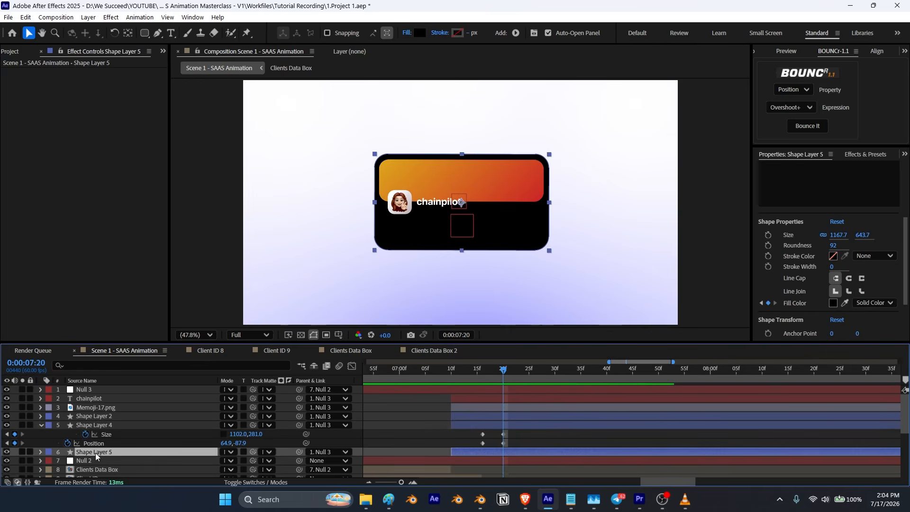
pyautogui.press('u')
pyautogui.scroll(-1, 564, 433)
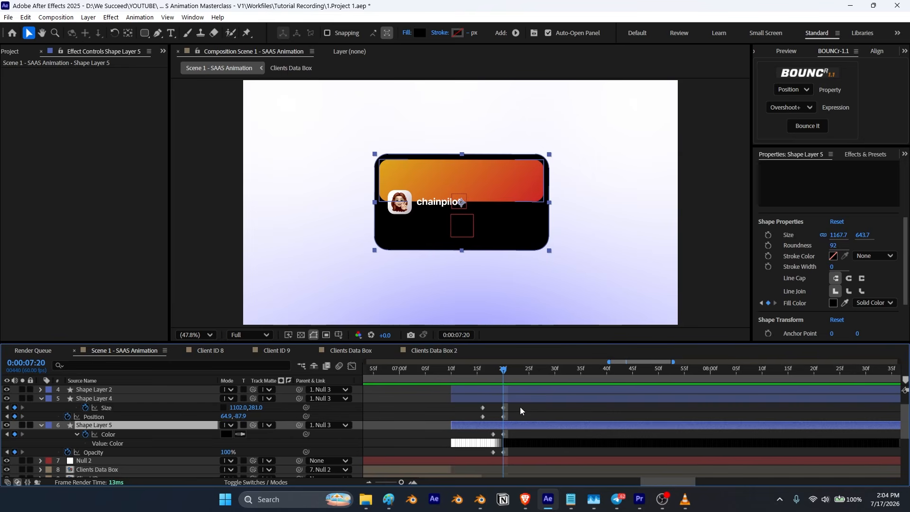
pyautogui.moveTo(475, 405)
pyautogui.mouseDown()
pyautogui.moveTo(489, 420)
pyautogui.moveTo(492, 411)
pyautogui.mouseUp()
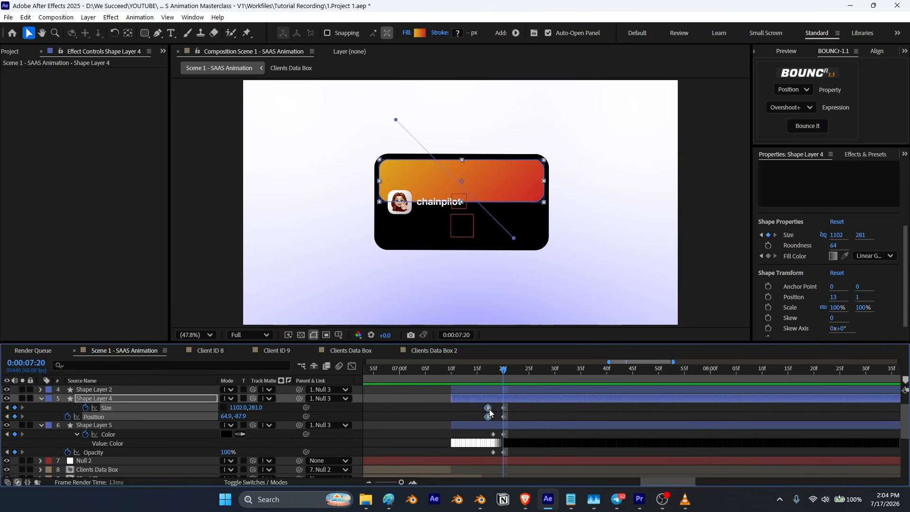
# Step: Preview the collapse animation of the gradient box around 7:15
pyautogui.moveTo(503, 377); pyautogui.dragTo(478, 379)
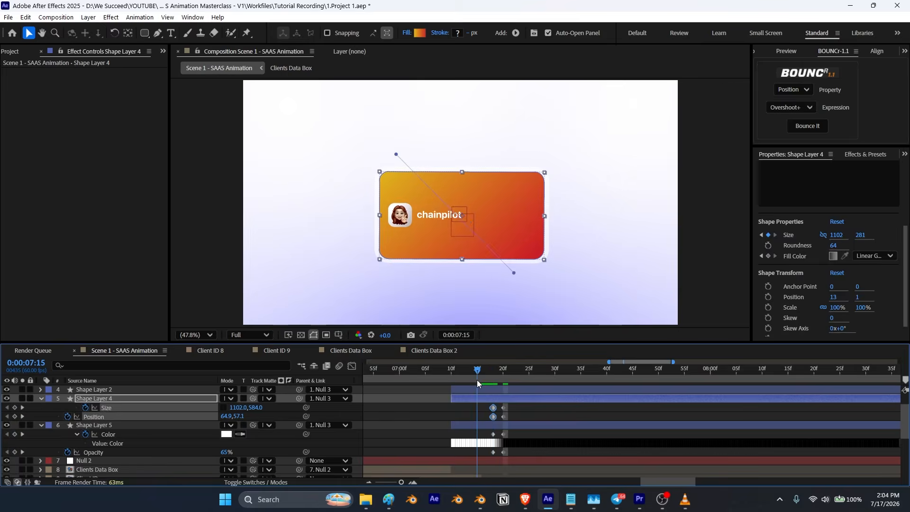
pyautogui.press('space')
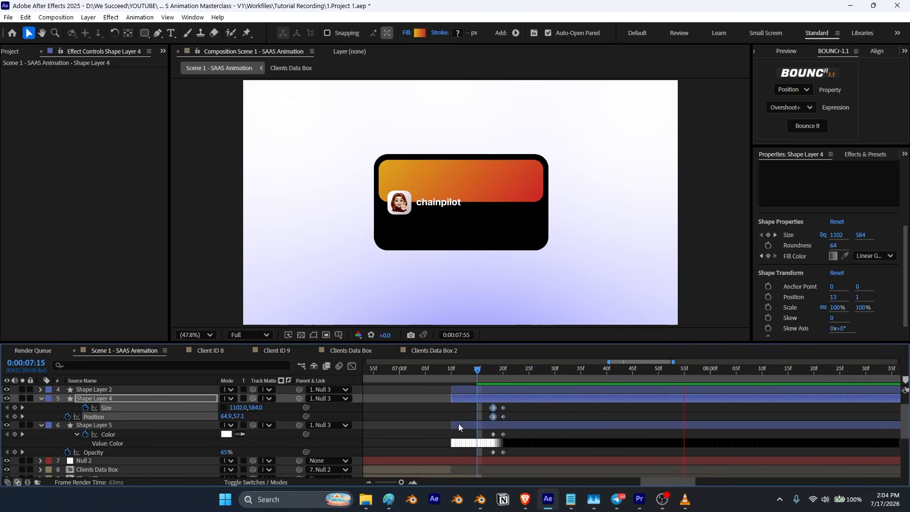
pyautogui.press('space')
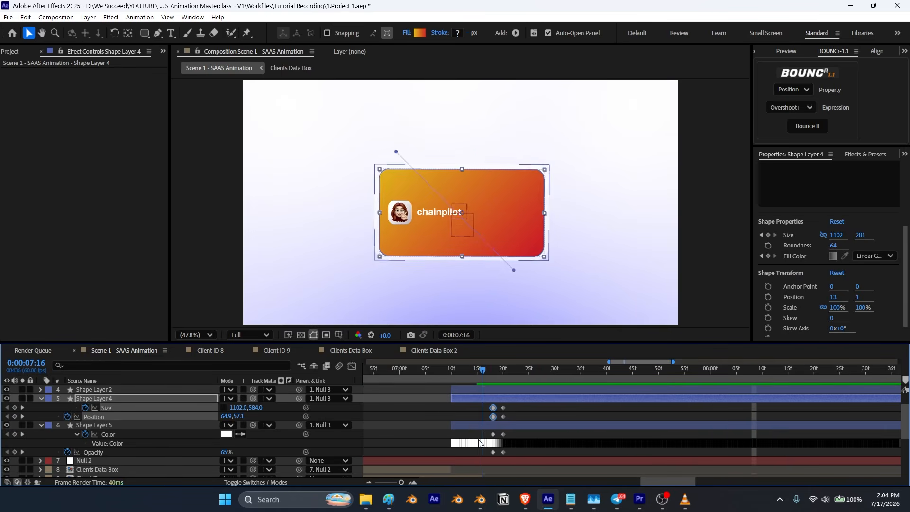
pyautogui.press('space')
# Step: Move the ending keyframes of Shape Layer 4 and Shape Layer 5 ten frames later to 7:28
pyautogui.moveTo(749, 371); pyautogui.dragTo(493, 453)
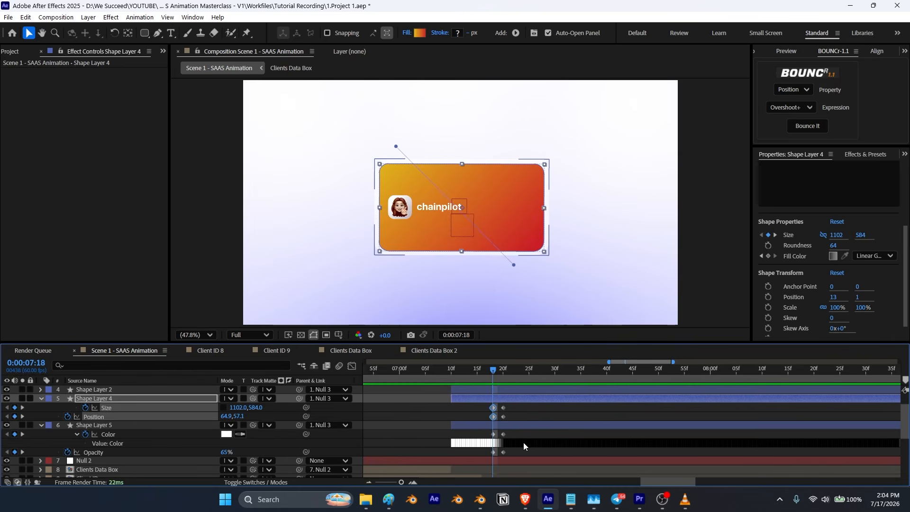
pyautogui.hotkey('shift', 'pagedown')
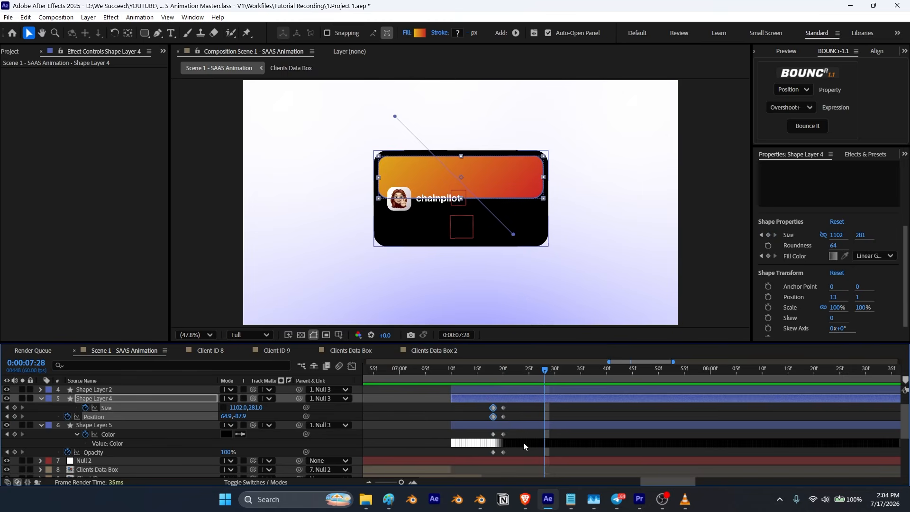
pyautogui.moveTo(514, 406); pyautogui.dragTo(498, 455)
pyautogui.moveTo(506, 412); pyautogui.dragTo(549, 411)
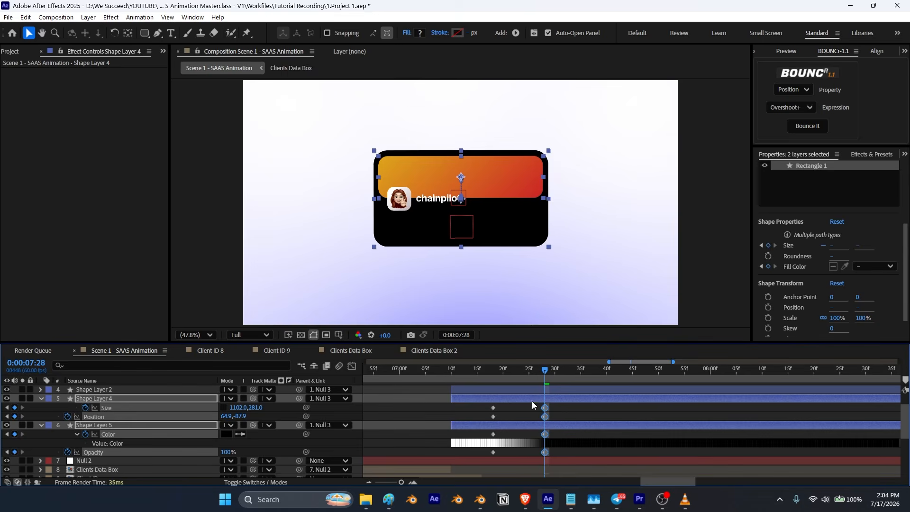
# Step: Preview the adjusted timing of the box collapse animation
pyautogui.press('space')
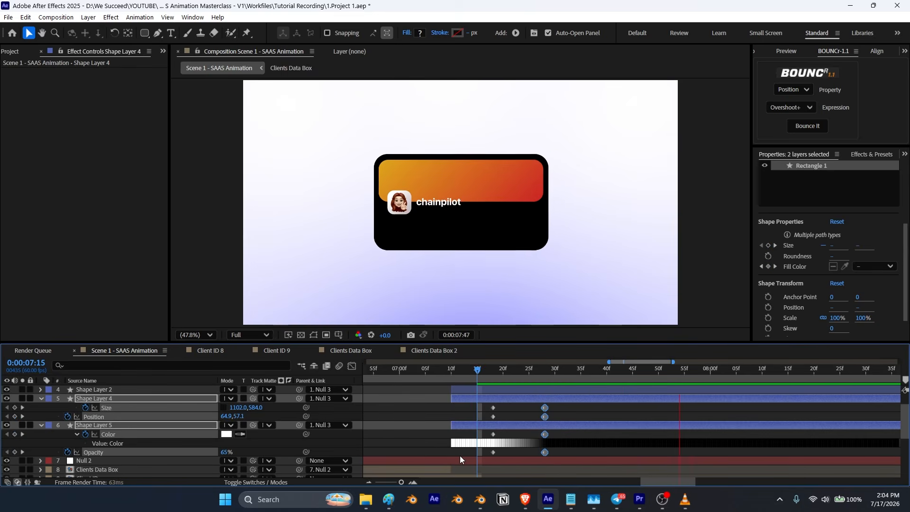
pyautogui.moveTo(792, 370); pyautogui.dragTo(457, 427)
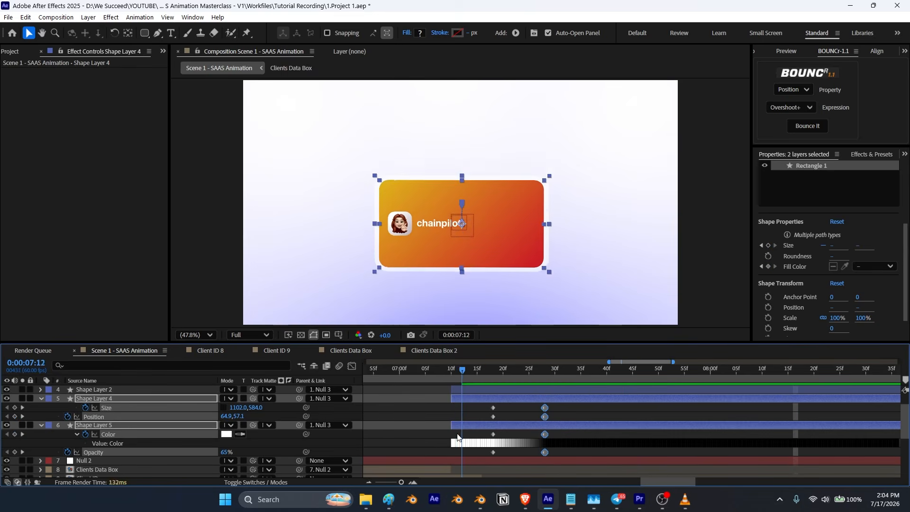
pyautogui.press('space')
pyautogui.press('space')
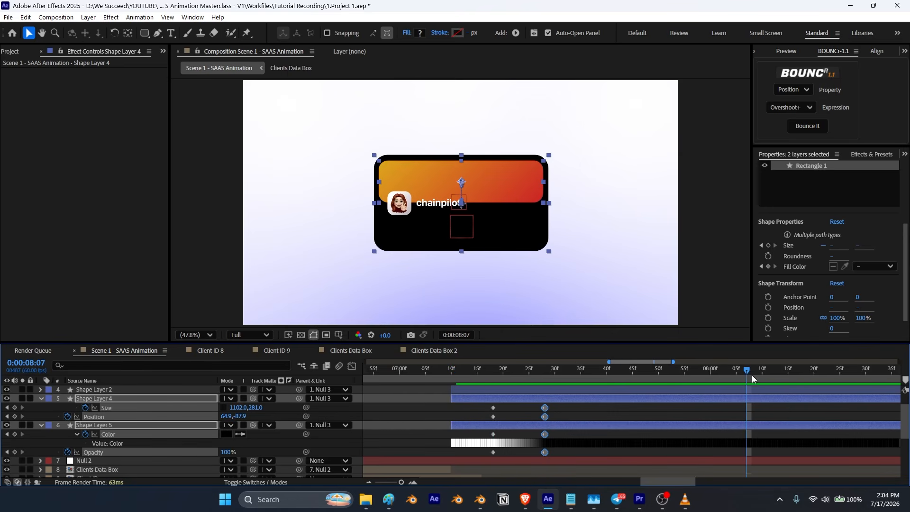
pyautogui.moveTo(749, 374); pyautogui.dragTo(526, 422)
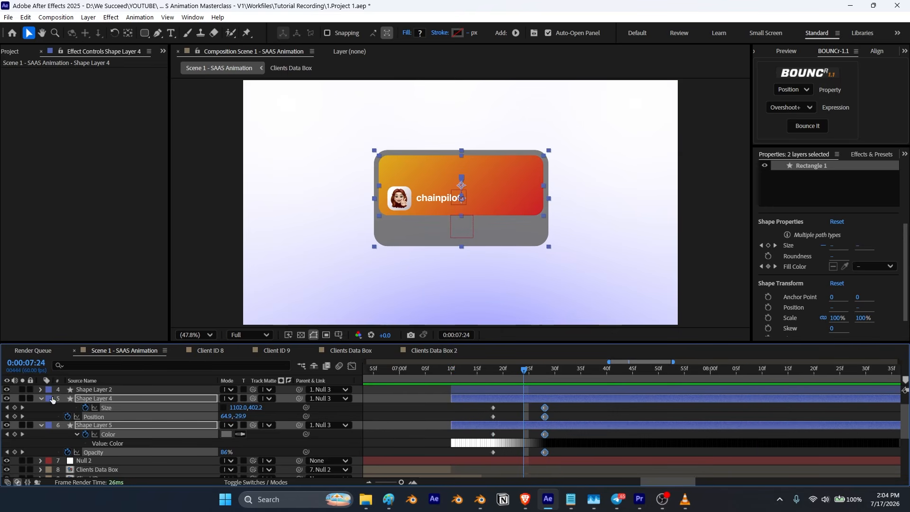
# Step: Keyframe the position of chainpilot, Memoji-17.png and Shape Layer 2, moving them down to Y 266.4 by 7:24
pyautogui.scroll(3, 57, 417)
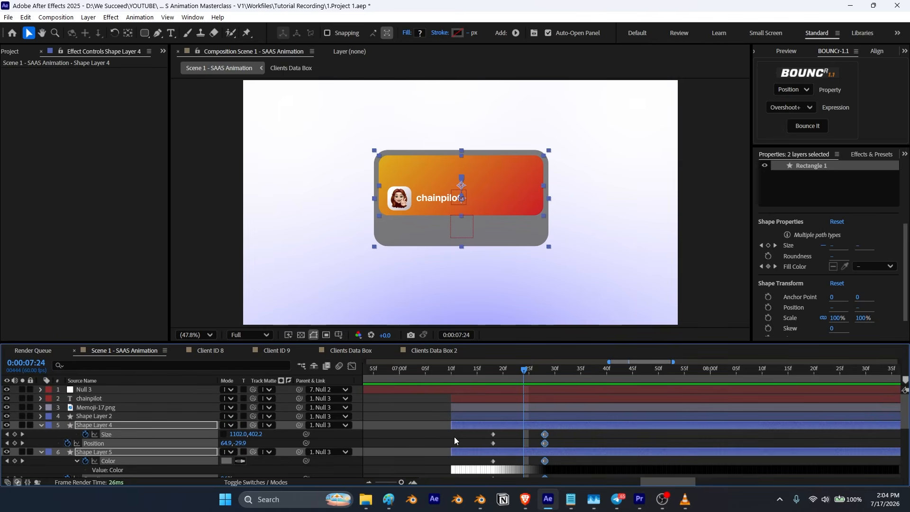
pyautogui.click(95, 415)
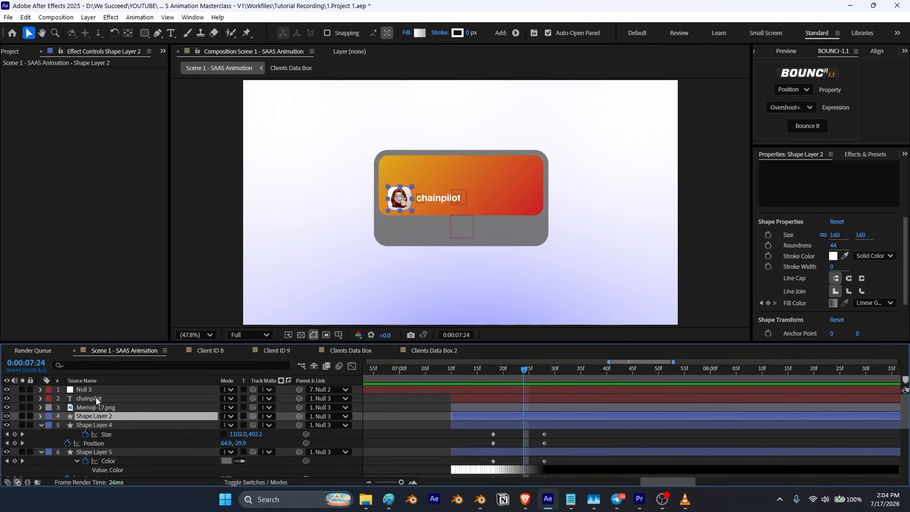
pyautogui.keyDown('shift'); pyautogui.click(96, 399); pyautogui.keyUp('shift')
pyautogui.press('p')
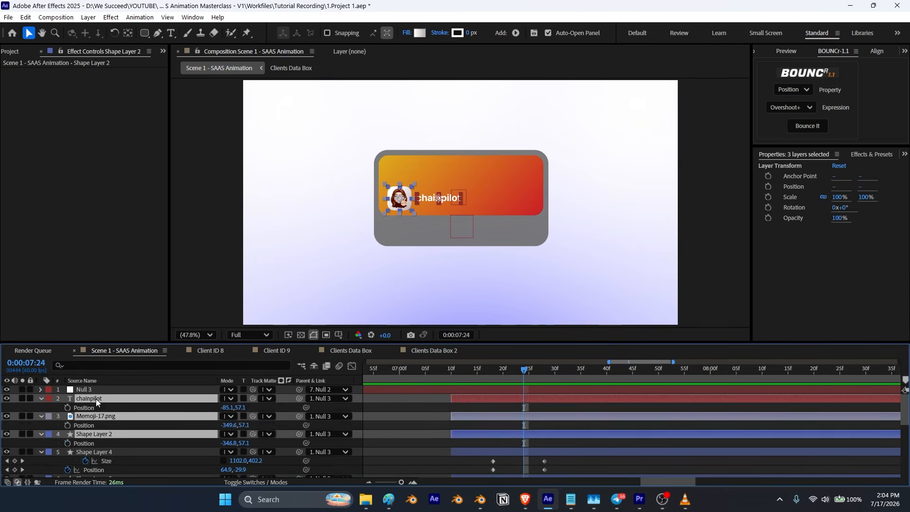
pyautogui.click(68, 408)
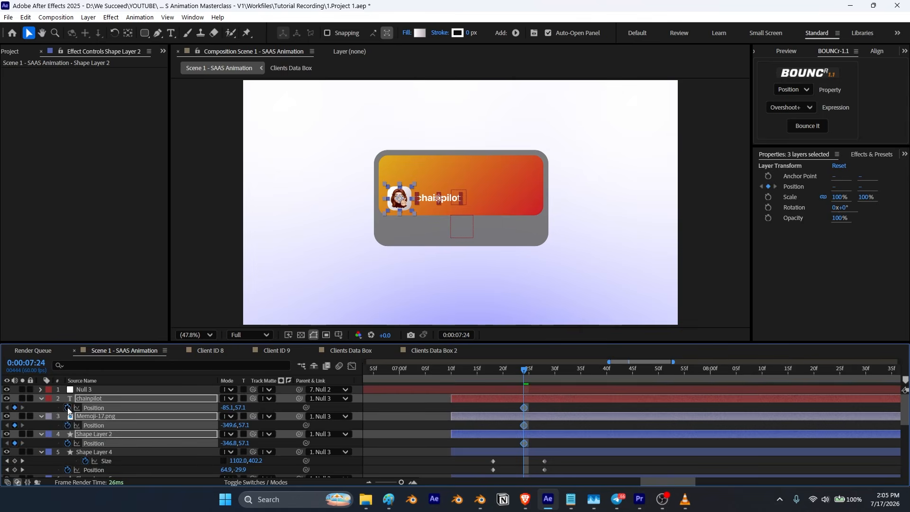
pyautogui.moveTo(525, 411); pyautogui.dragTo(493, 410)
pyautogui.moveTo(451, 203); pyautogui.dragTo(449, 234)
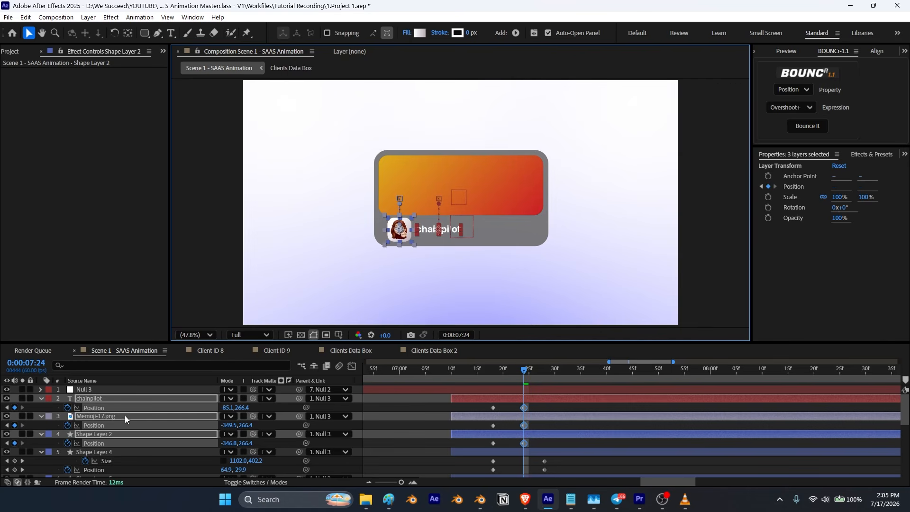
# Step: Set Shape Layer 4 as the track matte for chainpilot, Memoji-17.png and Shape Layer 2, and turn Shape Layer 4's visibility back on
pyautogui.click(41, 398)
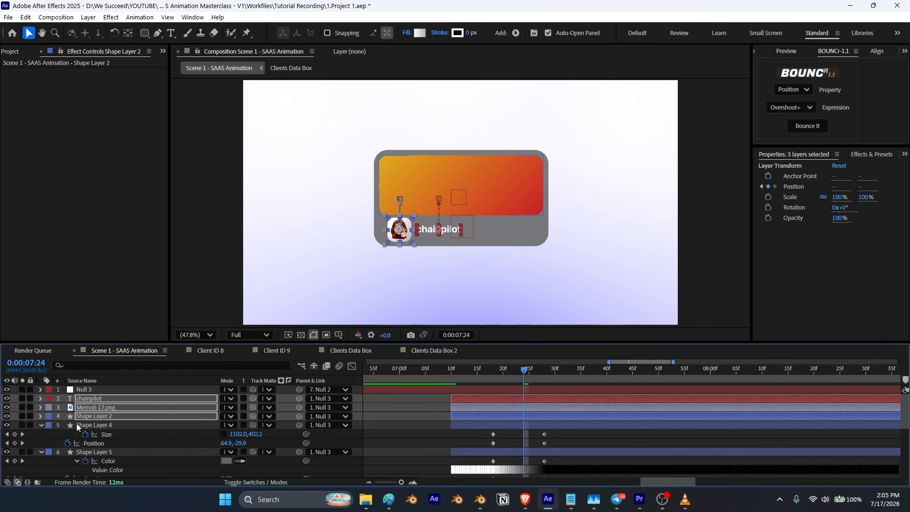
pyautogui.click(102, 425)
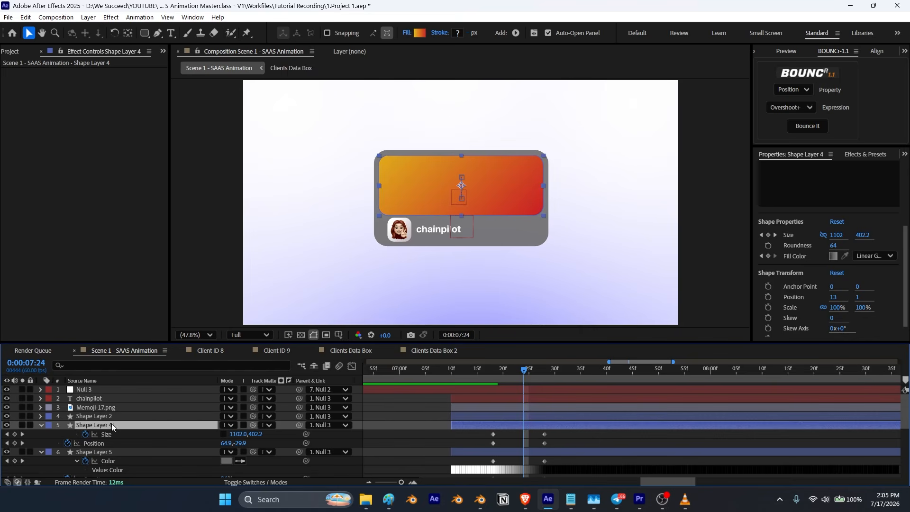
pyautogui.click(93, 415)
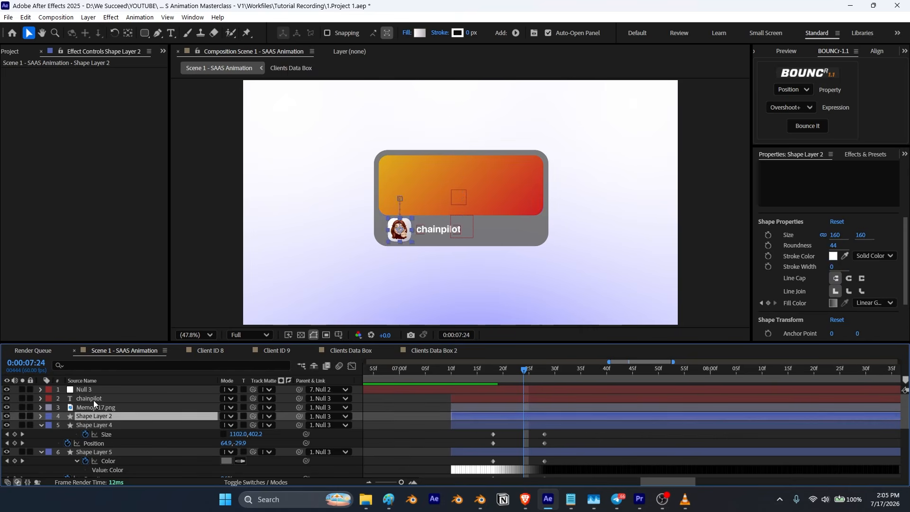
pyautogui.keyDown('shift'); pyautogui.click(93, 400); pyautogui.keyUp('shift')
pyautogui.moveTo(253, 397); pyautogui.dragTo(104, 429)
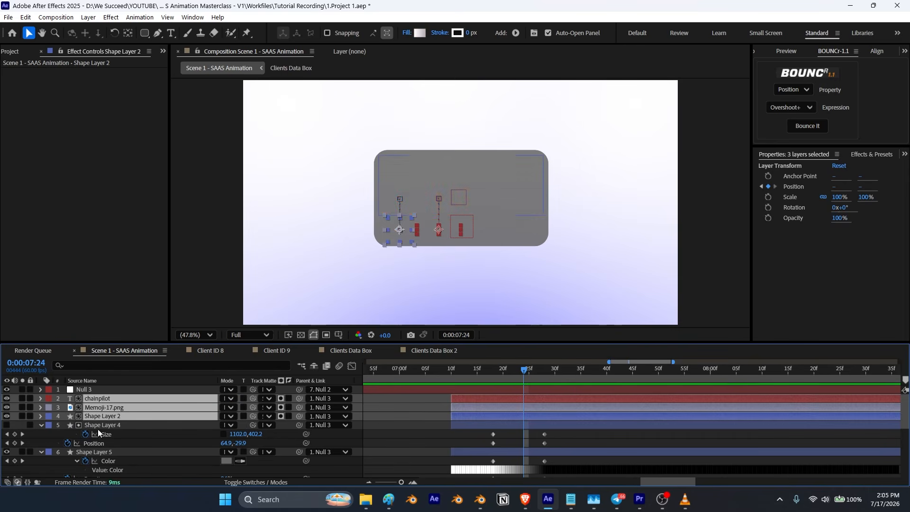
pyautogui.click(8, 425)
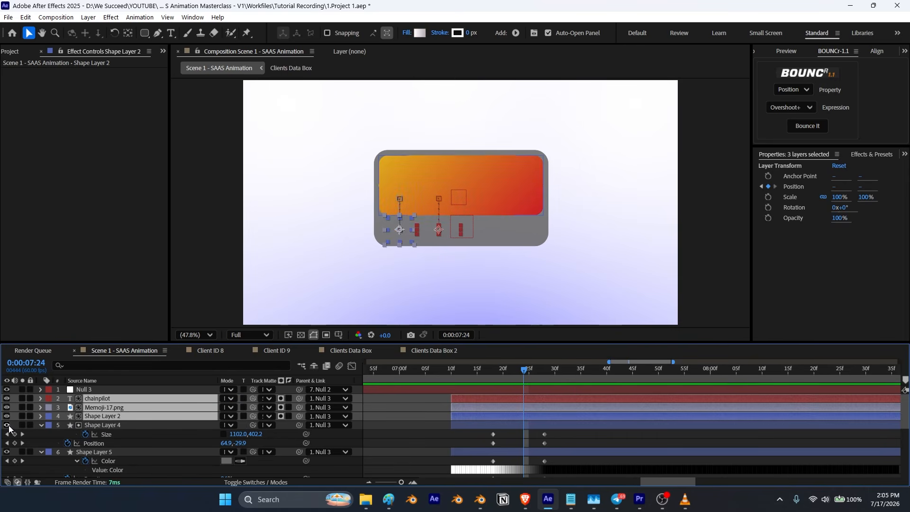
# Step: Preview the box collapse animation around the ending keyframes
pyautogui.click(357, 411)
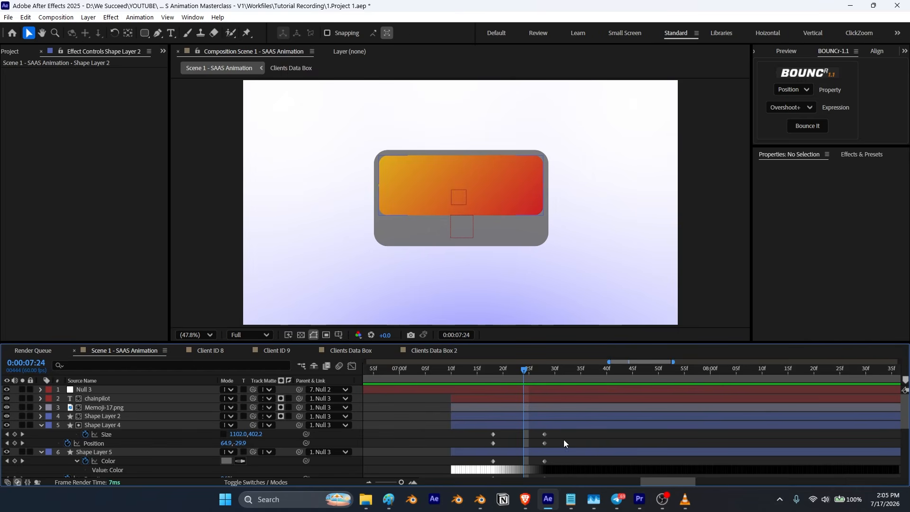
pyautogui.scroll(-1, 563, 437)
pyautogui.moveTo(522, 371); pyautogui.dragTo(494, 389)
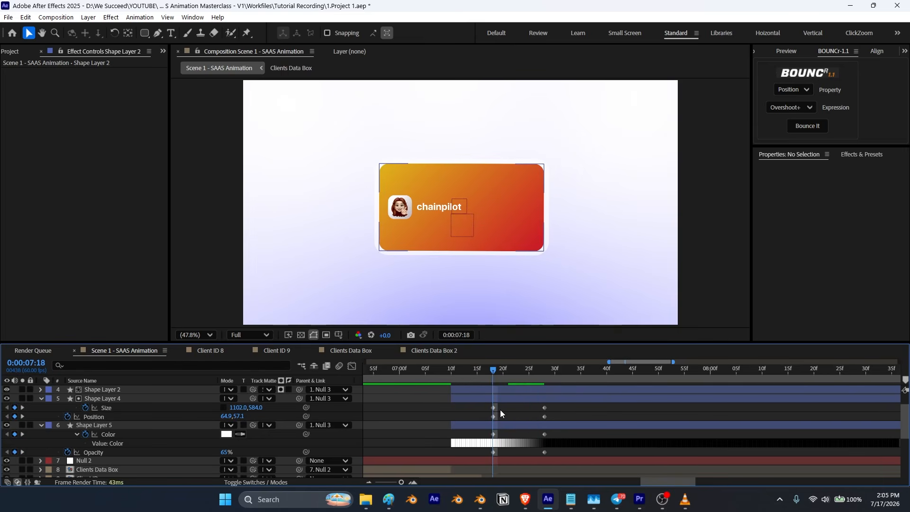
pyautogui.press('k')
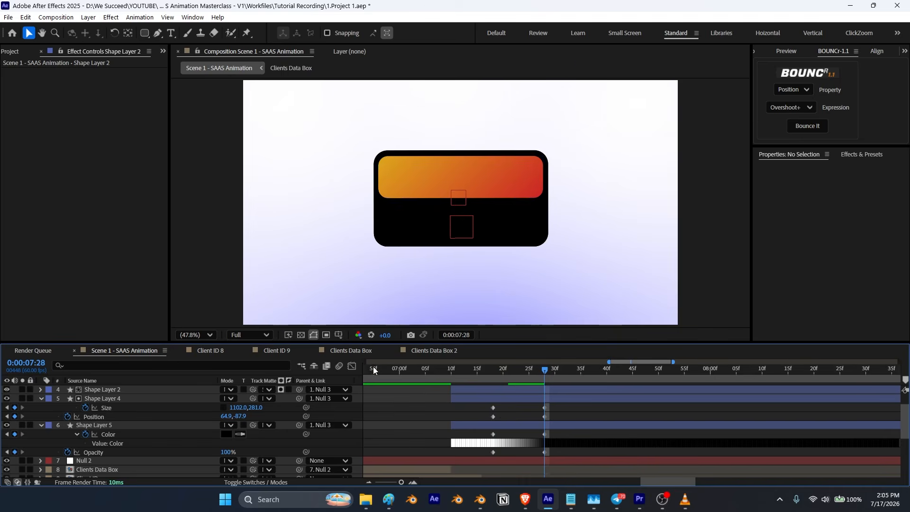
pyautogui.scroll(-2, 467, 416)
pyautogui.moveTo(487, 371); pyautogui.dragTo(460, 370)
pyautogui.press('space')
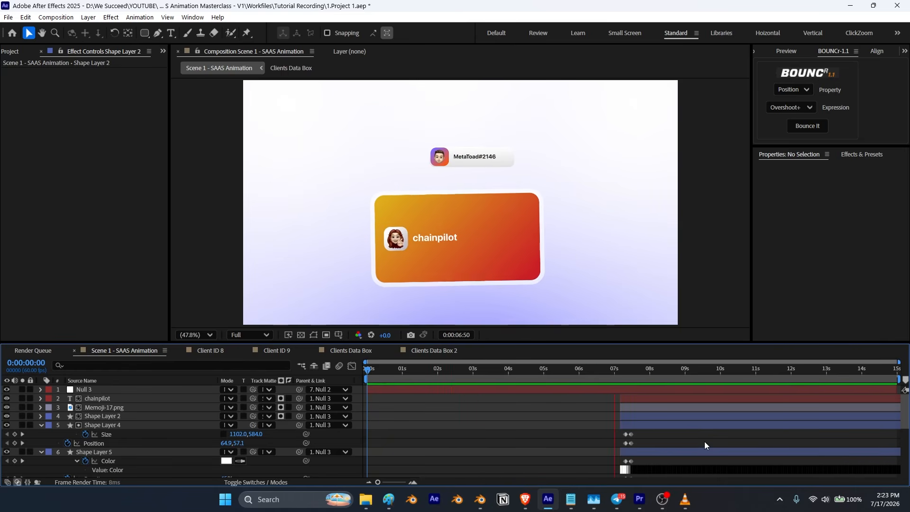
pyautogui.press('space')
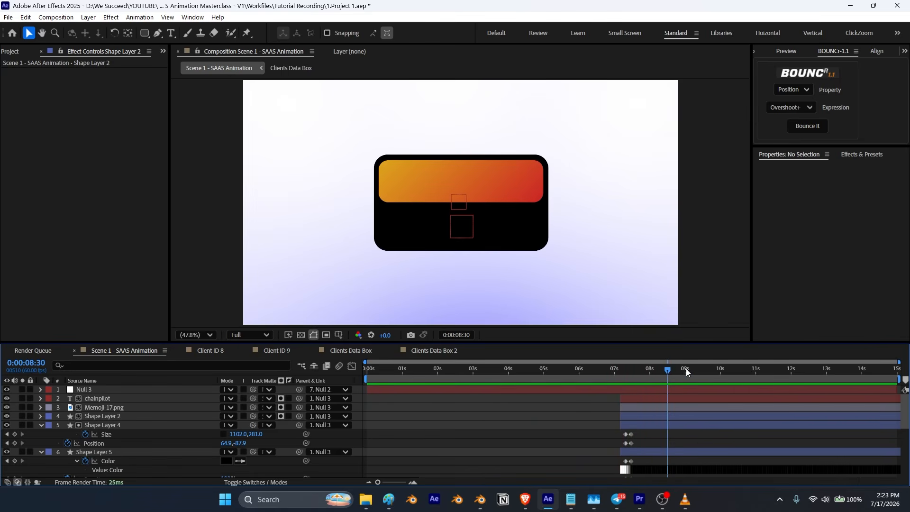
# Step: At 7:25, create a text layer reading Major-Dom
pyautogui.moveTo(668, 370); pyautogui.dragTo(629, 388)
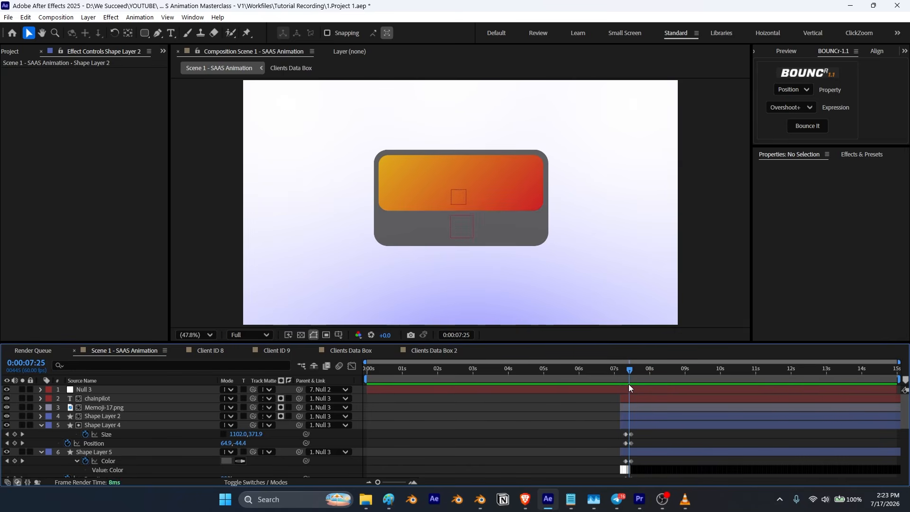
pyautogui.hotkey('ctrl', 't')
pyautogui.click(413, 277)
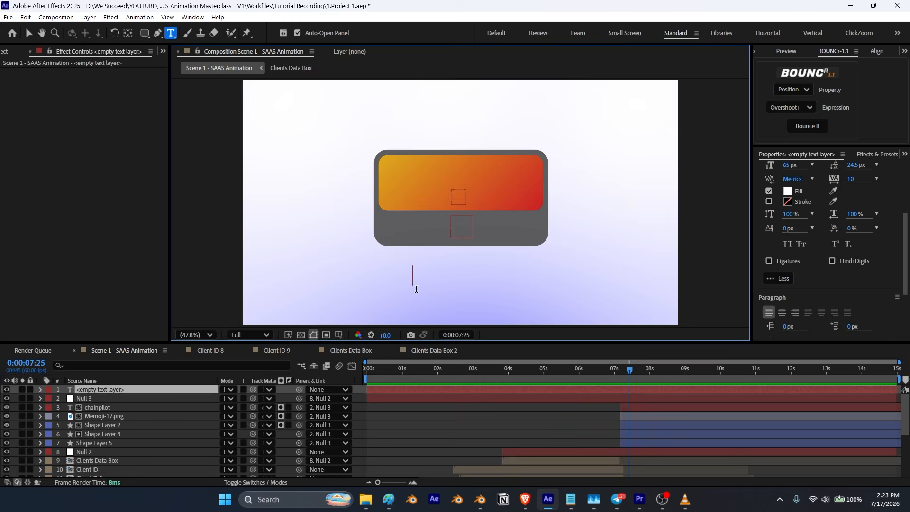
pyautogui.write('Major-Dom')
pyautogui.click(28, 33)
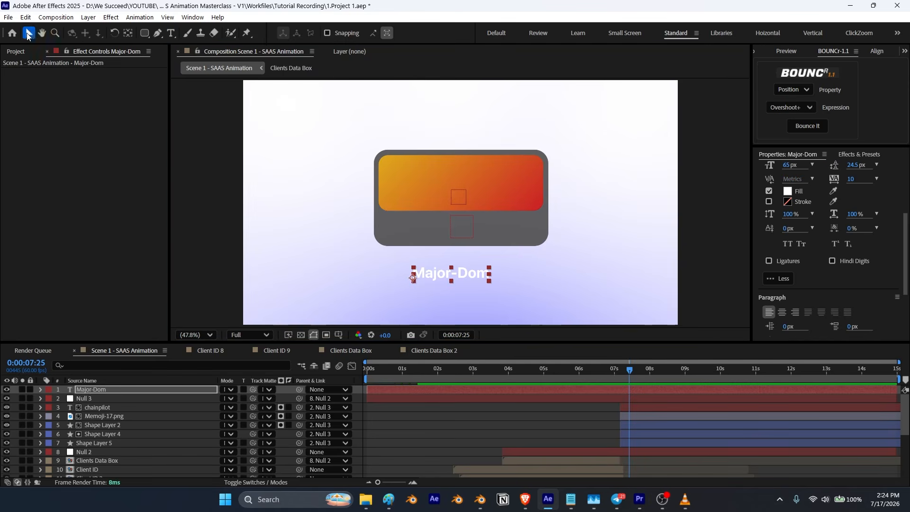
# Step: Center the Major-Dom anchor point and start the layer together with the box layers
pyautogui.click(127, 34)
pyautogui.hotkey('ctrl', 'alt', 'Home')
pyautogui.click(28, 33)
pyautogui.press('[')
pyautogui.moveTo(651, 391); pyautogui.dragTo(641, 394)
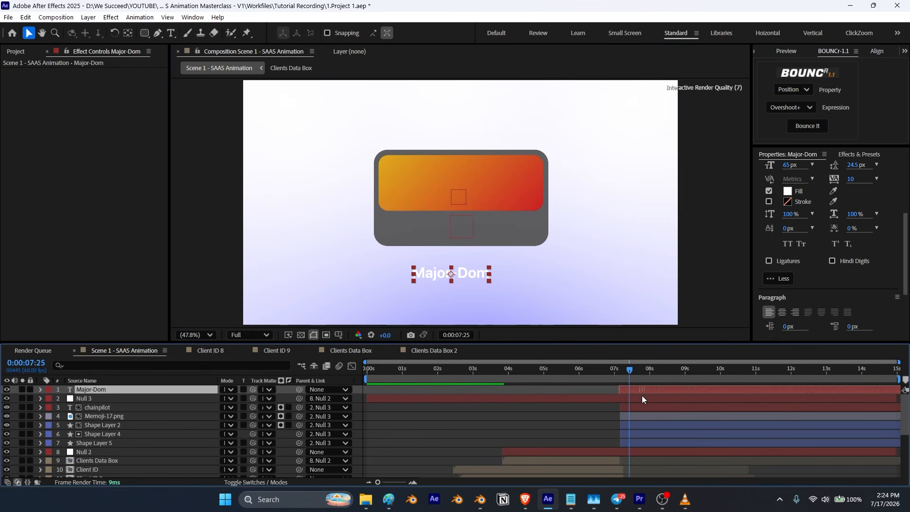
# Step: Move Major-Dom into the lower part of the box and set its font size to 72 px
pyautogui.moveTo(475, 276); pyautogui.dragTo(504, 229)
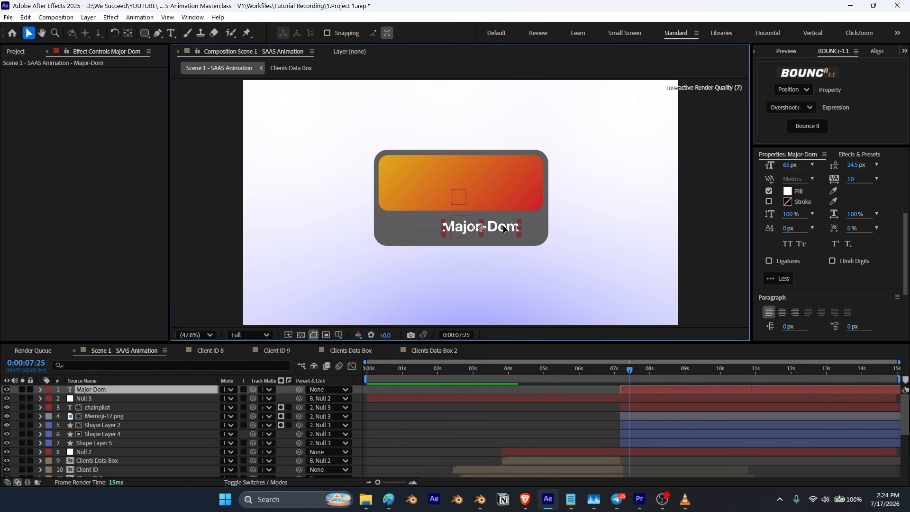
pyautogui.scroll(1, 811, 219)
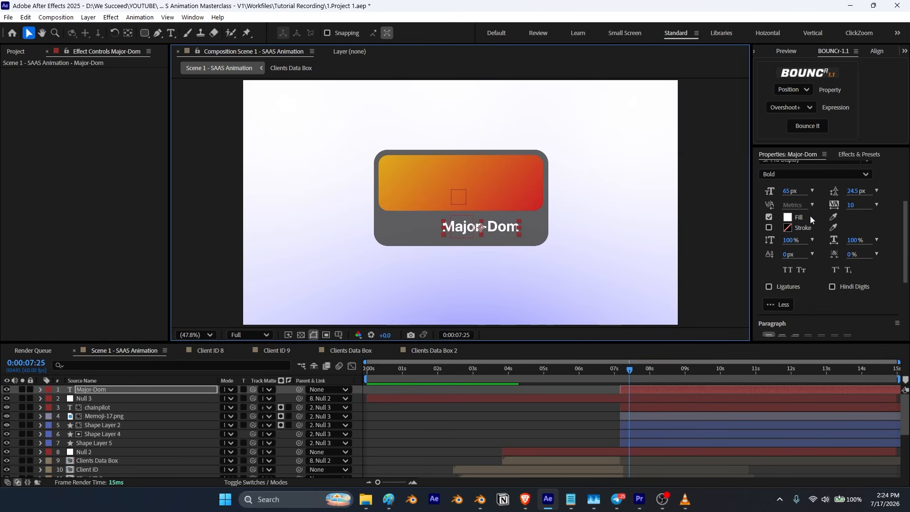
pyautogui.moveTo(787, 191); pyautogui.dragTo(791, 191)
pyautogui.moveTo(510, 227); pyautogui.dragTo(502, 227)
# Step: Import the abstract-circle-logo-icon-free-png.webp logo, scale it to 14% and place it left of Major-Dom
pyautogui.hotkey('alt', 'Tab')
pyautogui.moveTo(667, 106); pyautogui.dragTo(388, 204)
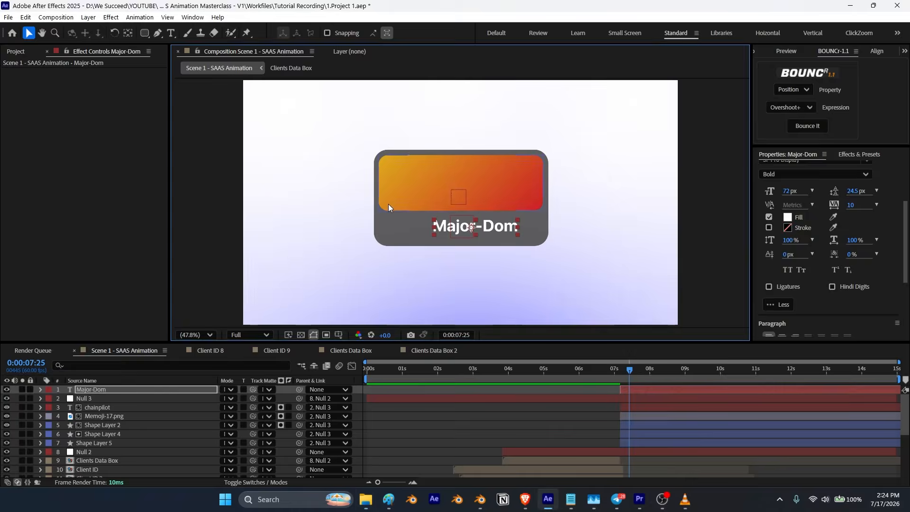
pyautogui.moveTo(839, 197); pyautogui.dragTo(806, 211)
pyautogui.moveTo(462, 202); pyautogui.dragTo(413, 226)
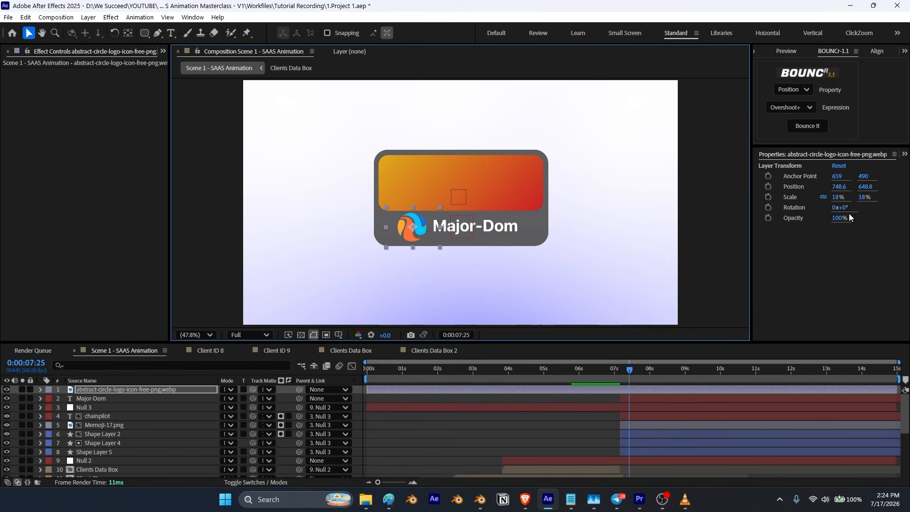
pyautogui.moveTo(838, 198); pyautogui.dragTo(837, 199)
pyautogui.moveTo(415, 222); pyautogui.dragTo(418, 222)
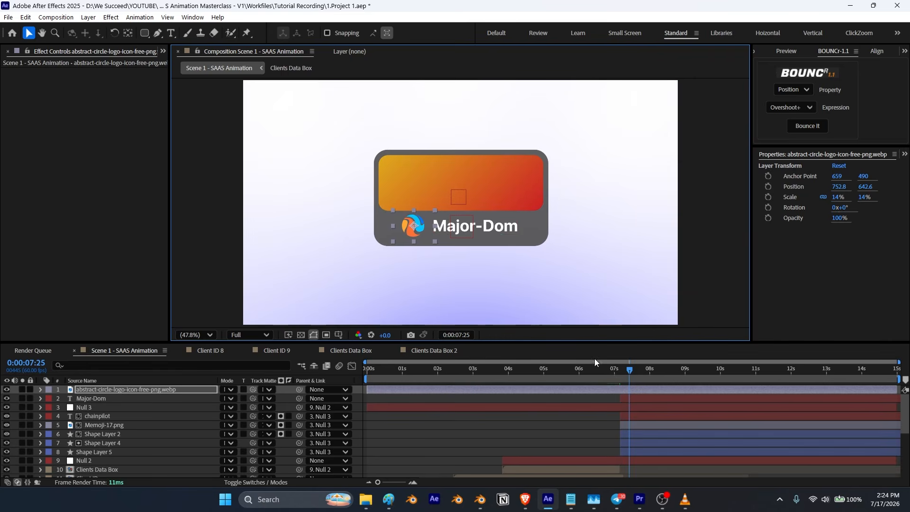
# Step: Start the logo layer with the box layers and add position keyframes to the logo and Major-Dom
pyautogui.press('[')
pyautogui.moveTo(657, 390); pyautogui.dragTo(647, 394)
pyautogui.keyDown('shift'); pyautogui.click(103, 398); pyautogui.keyUp('shift')
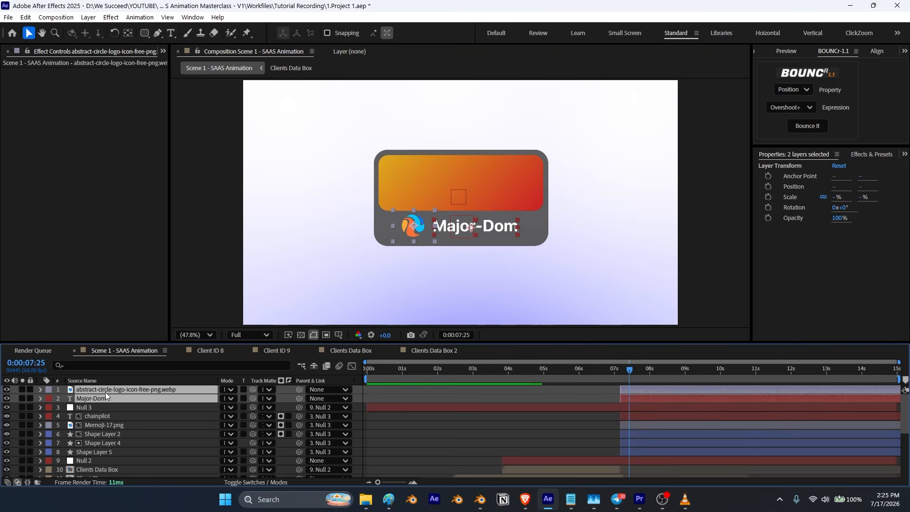
pyautogui.press('p')
pyautogui.click(67, 399)
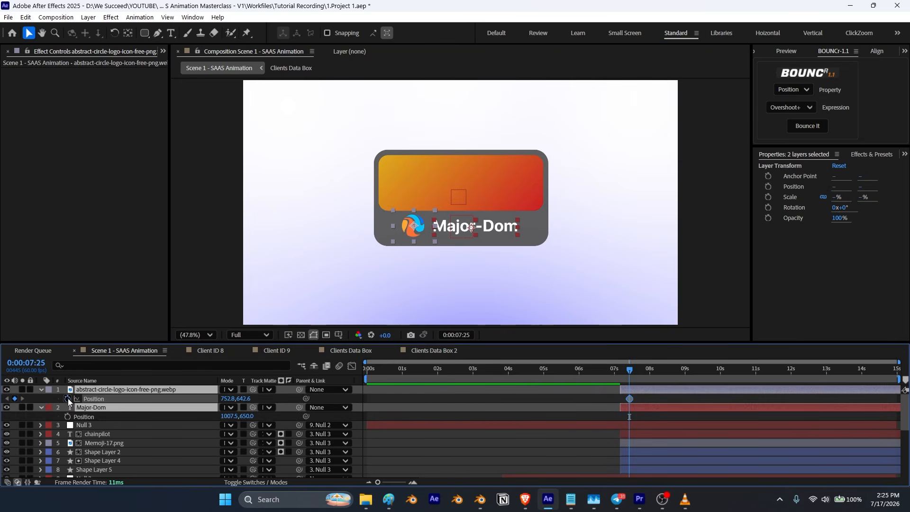
pyautogui.moveTo(635, 398); pyautogui.dragTo(643, 400)
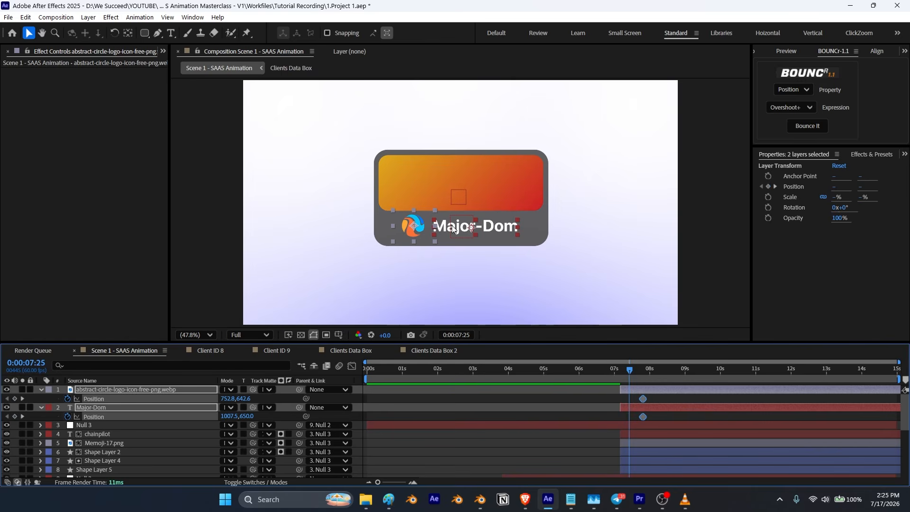
# Step: Move the logo and Major-Dom up at 7:25 so they slide down into place by 7:35
pyautogui.moveTo(453, 229); pyautogui.dragTo(455, 202)
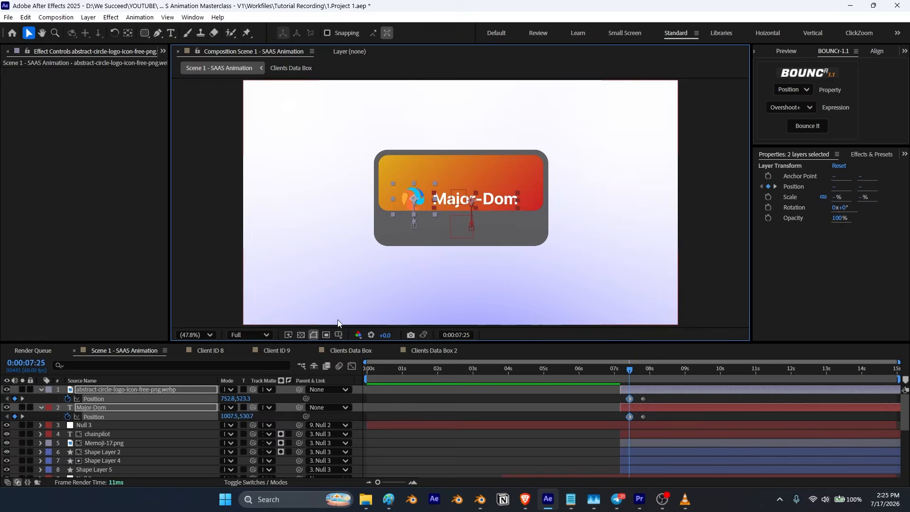
pyautogui.hotkey('shift', 'pagedown')
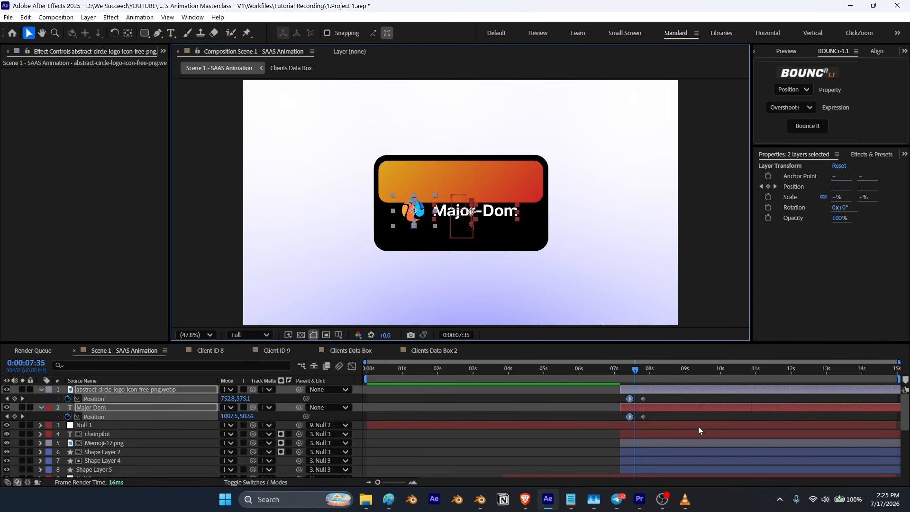
pyautogui.moveTo(649, 397); pyautogui.dragTo(635, 414)
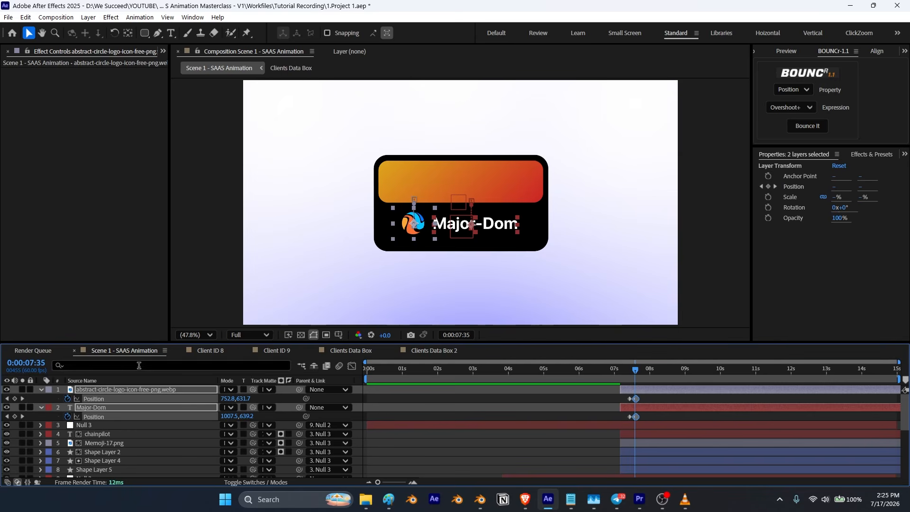
# Step: Move the logo and Major-Dom layers below Shape Layer 4 and apply a BOUNCr Overshoot+ to their position
pyautogui.click(41, 391)
pyautogui.moveTo(90, 391); pyautogui.dragTo(95, 430)
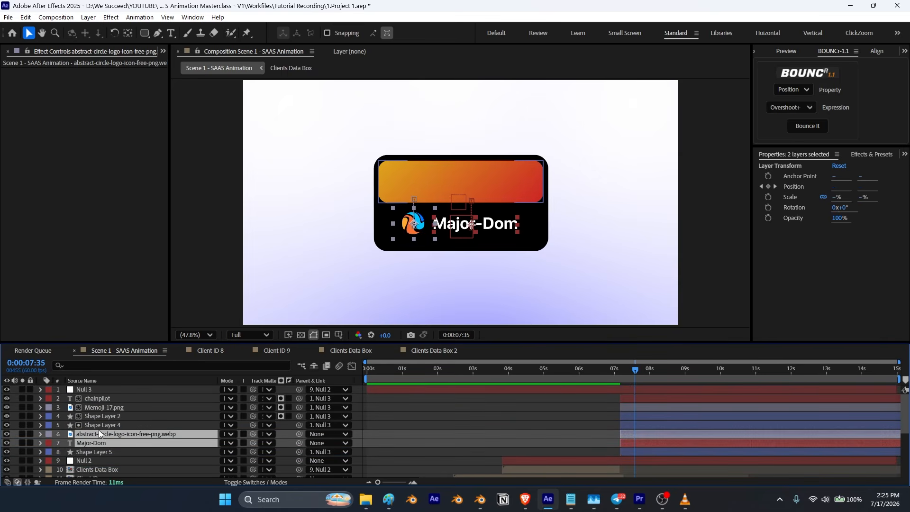
pyautogui.click(97, 433)
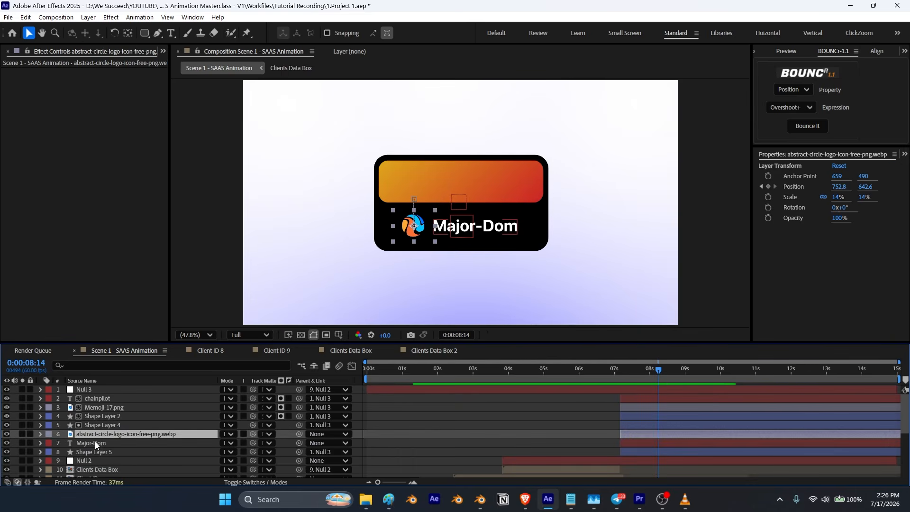
pyautogui.keyDown('shift'); pyautogui.click(95, 443); pyautogui.keyUp('shift')
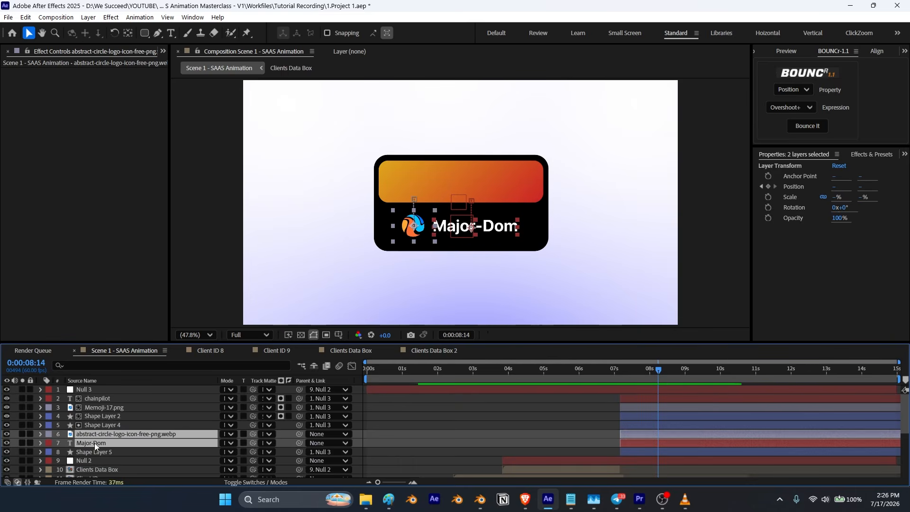
pyautogui.press('p')
pyautogui.moveTo(647, 441); pyautogui.dragTo(622, 469)
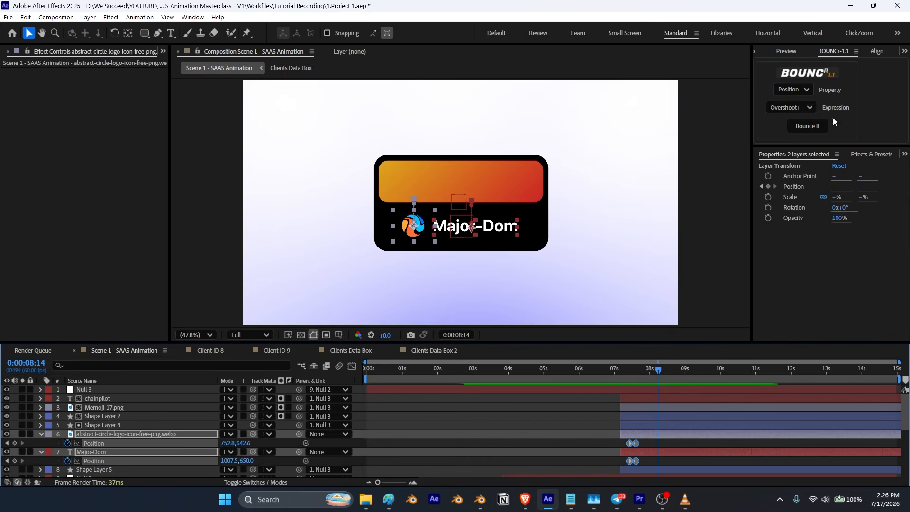
pyautogui.click(808, 127)
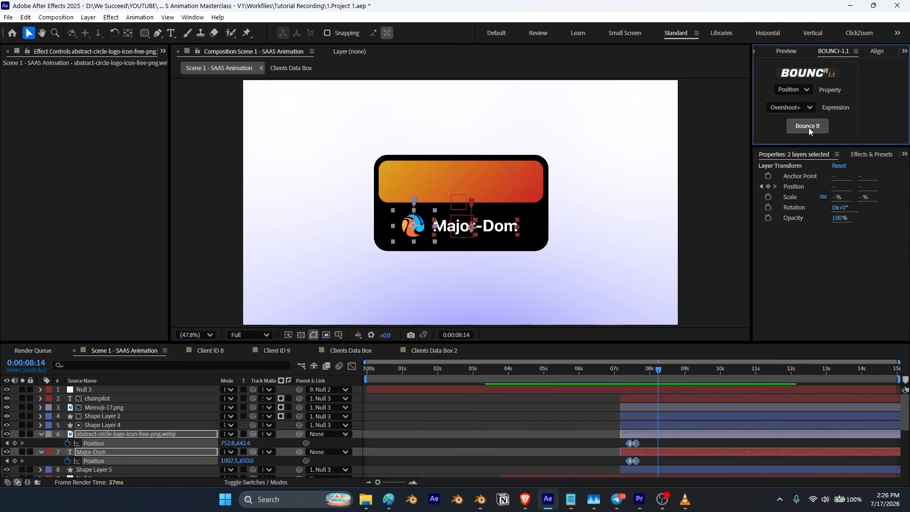
pyautogui.scroll(-1, 142, 456)
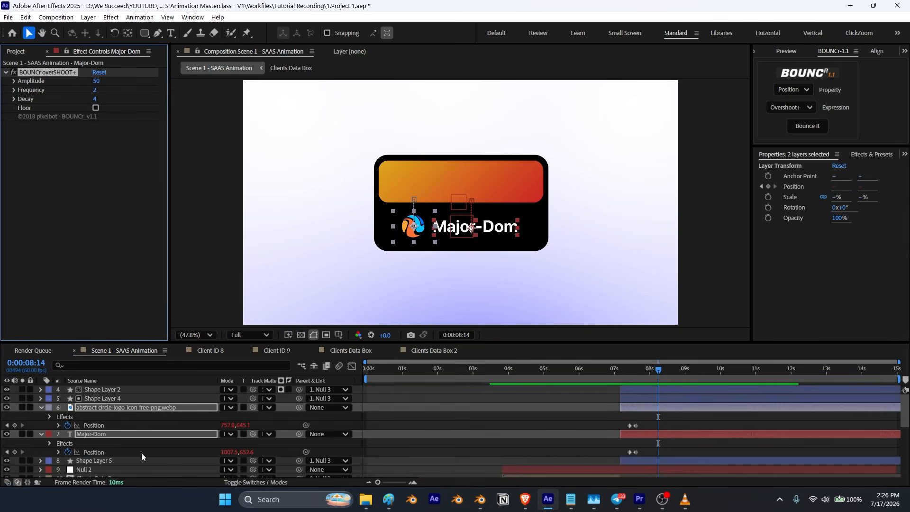
pyautogui.click(42, 408)
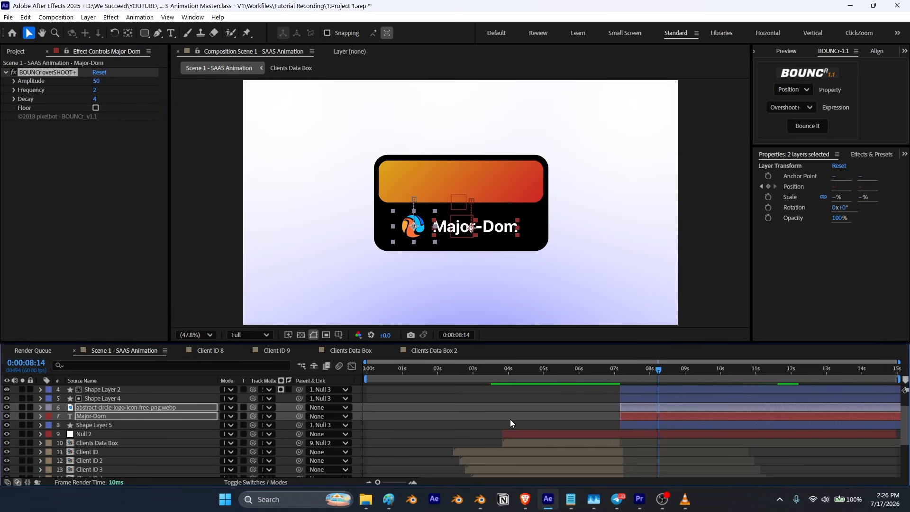
# Step: Preview the logo and Major-Dom entrance animation
pyautogui.moveTo(659, 373); pyautogui.dragTo(622, 378)
pyautogui.press('space')
pyautogui.press('space')
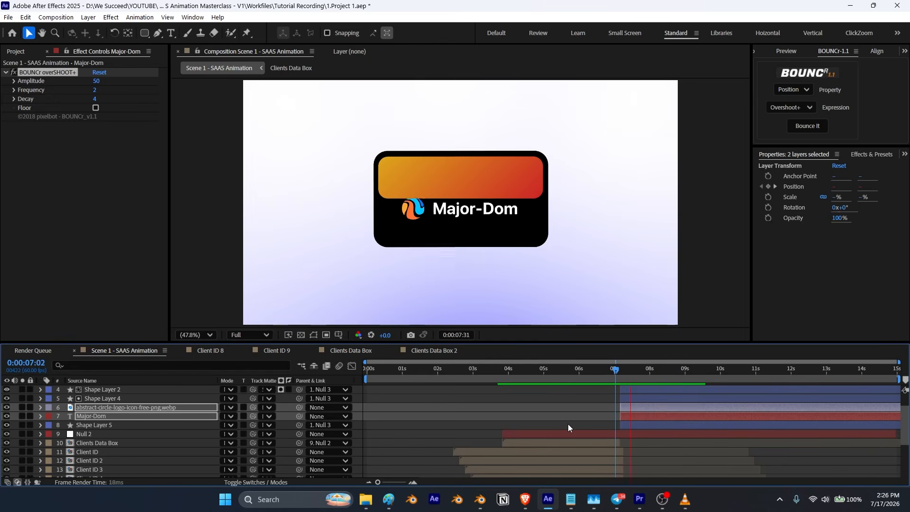
pyautogui.moveTo(661, 371); pyautogui.dragTo(642, 373)
pyautogui.click(559, 407)
# Step: Create a text layer reading Introducing inside the gradient part of the box
pyautogui.click(170, 33)
pyautogui.click(399, 179)
pyautogui.write('Introducing')
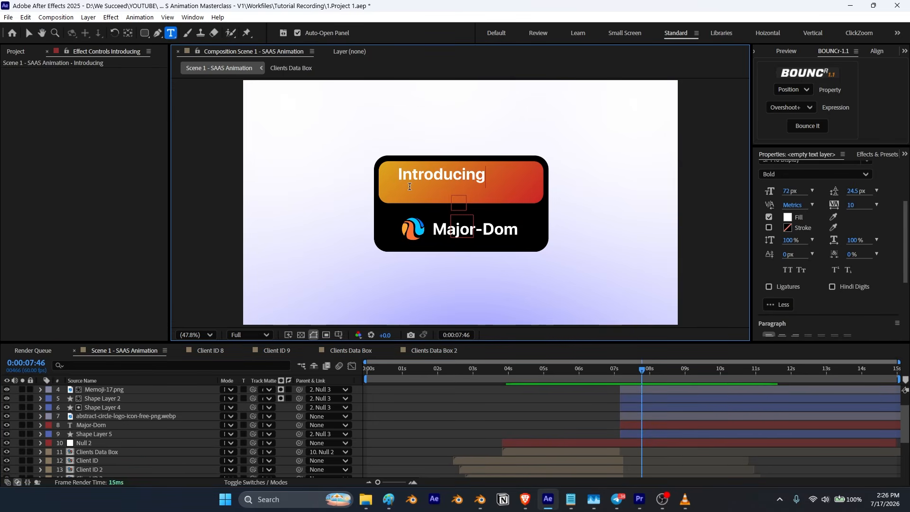
pyautogui.click(29, 33)
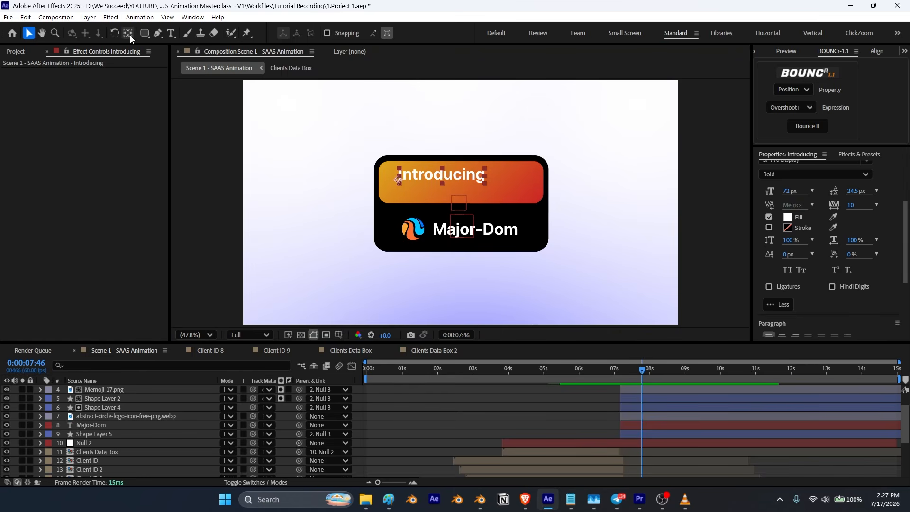
# Step: Reposition the Introducing text, set its font style to Regular and its tracking to 78
pyautogui.moveTo(467, 181); pyautogui.dragTo(487, 187)
pyautogui.scroll(2, 830, 213)
pyautogui.click(816, 232)
pyautogui.click(807, 293)
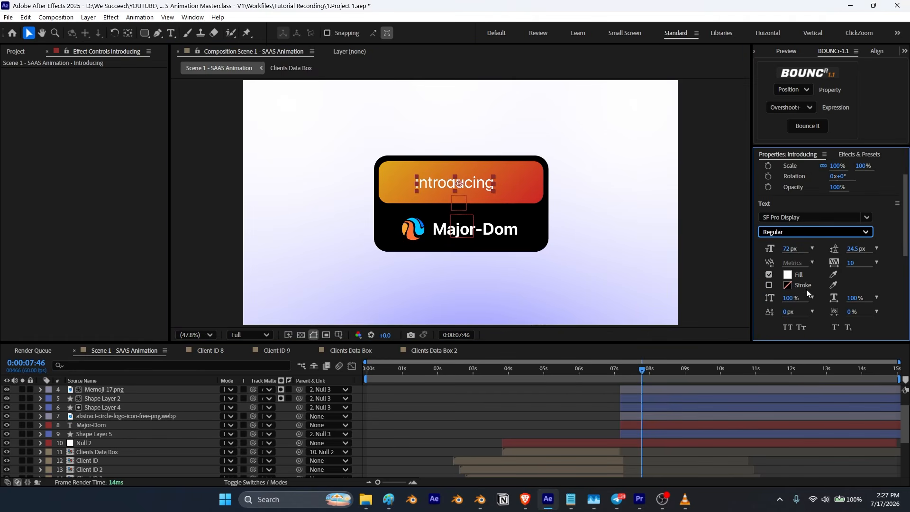
pyautogui.moveTo(850, 265); pyautogui.dragTo(885, 266)
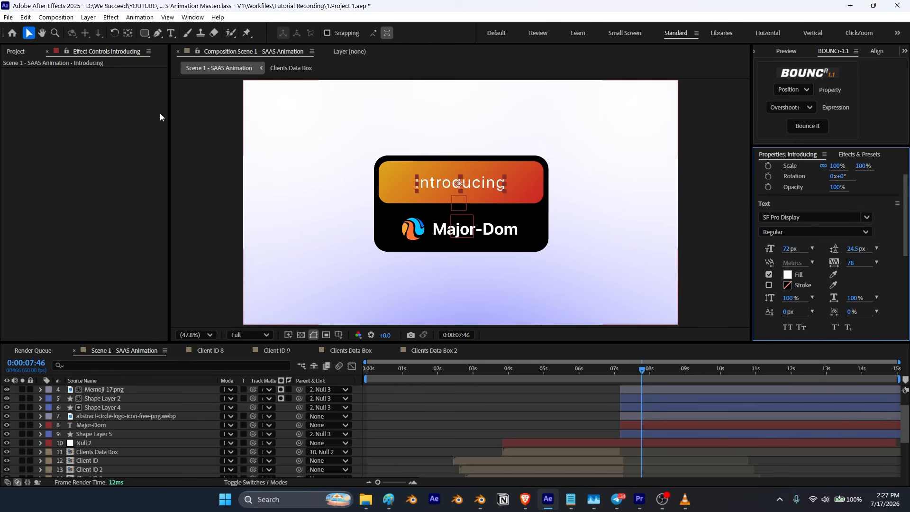
# Step: Center the Introducing anchor point and apply the character right preset from SAAS Text Effect
pyautogui.doubleClick(129, 37)
pyautogui.click(860, 155)
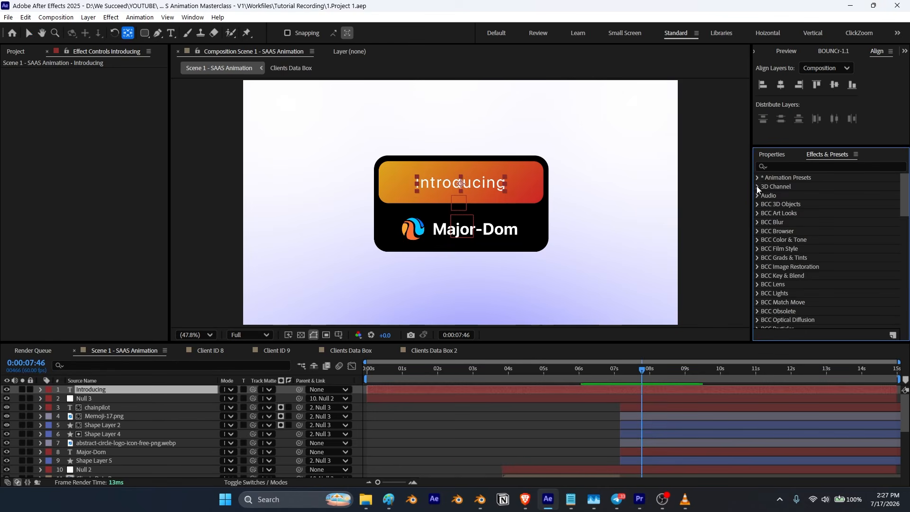
pyautogui.click(758, 178)
pyautogui.click(767, 196)
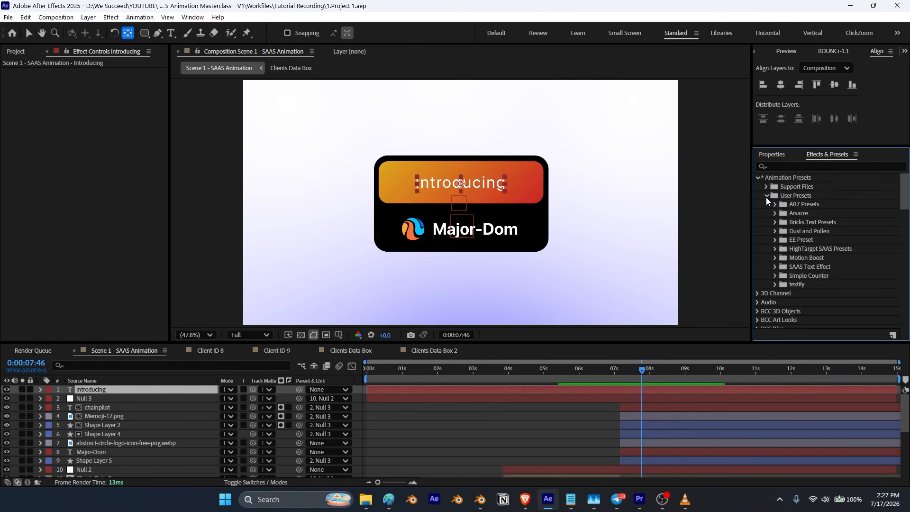
pyautogui.click(775, 267)
pyautogui.scroll(-1, 809, 292)
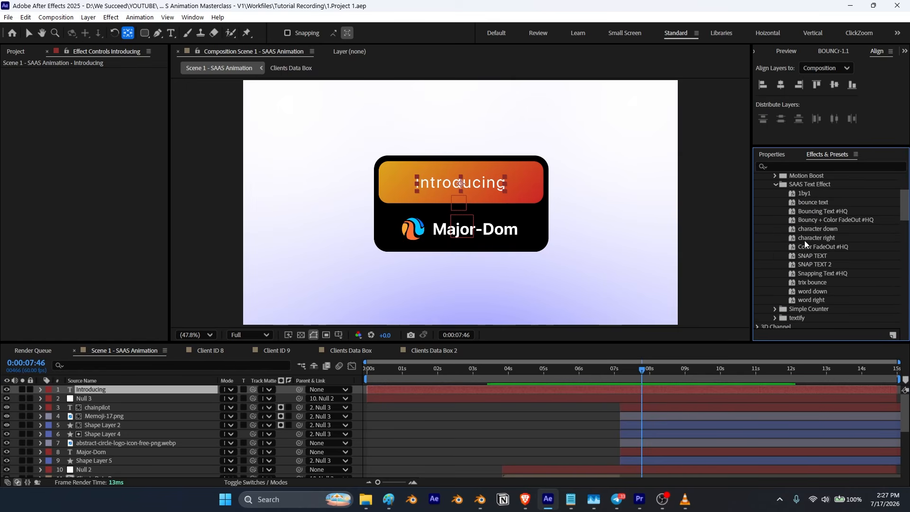
pyautogui.moveTo(816, 240); pyautogui.dragTo(545, 237)
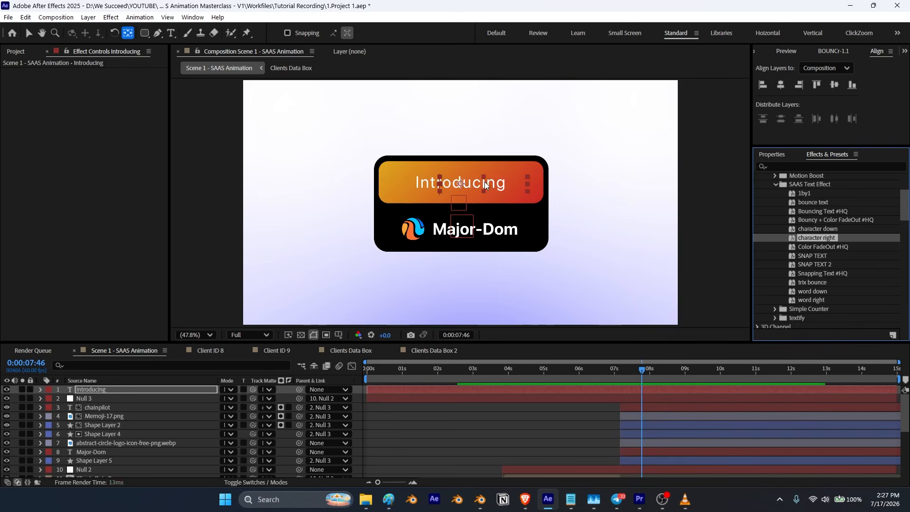
# Step: Apply the BOUNCr Overshoot+ bounce to the selected position keyframes of Shape Layer 4
pyautogui.press('v')
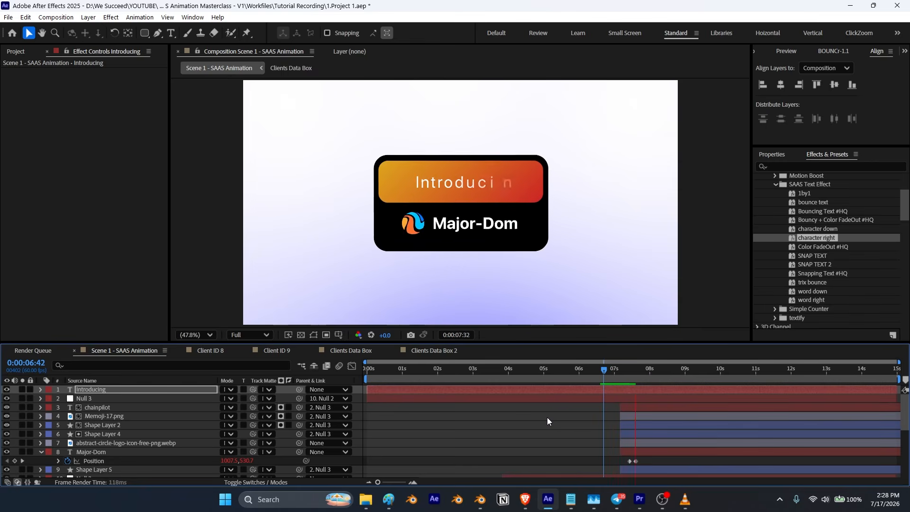
pyautogui.click(672, 370)
pyautogui.moveTo(671, 370); pyautogui.dragTo(631, 396)
pyautogui.click(98, 435)
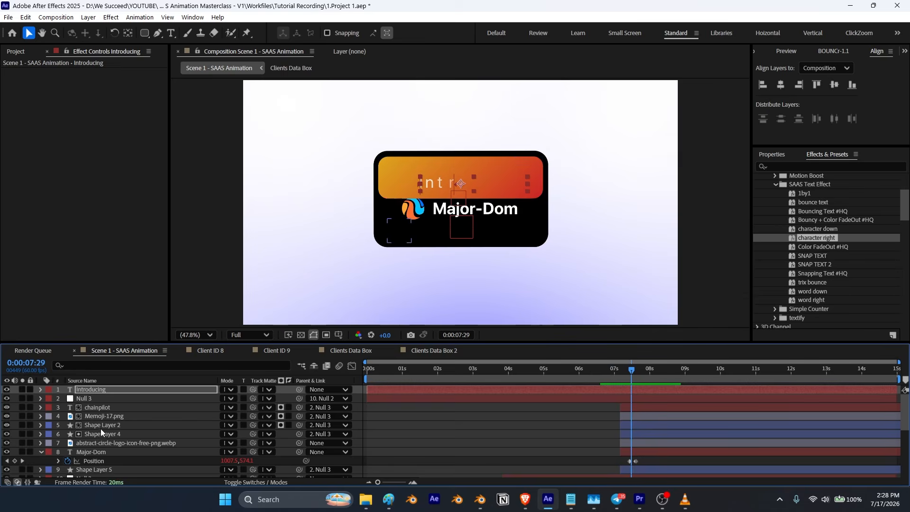
pyautogui.press('u')
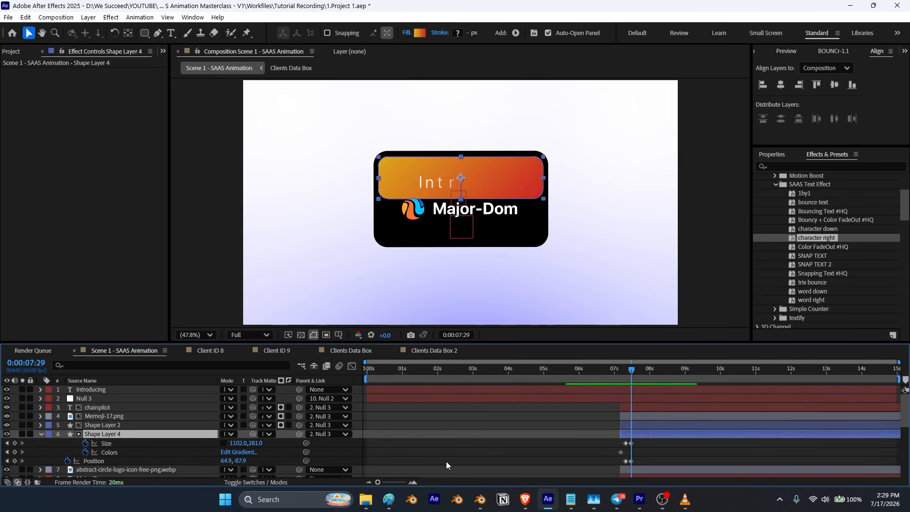
pyautogui.moveTo(636, 463); pyautogui.dragTo(608, 465)
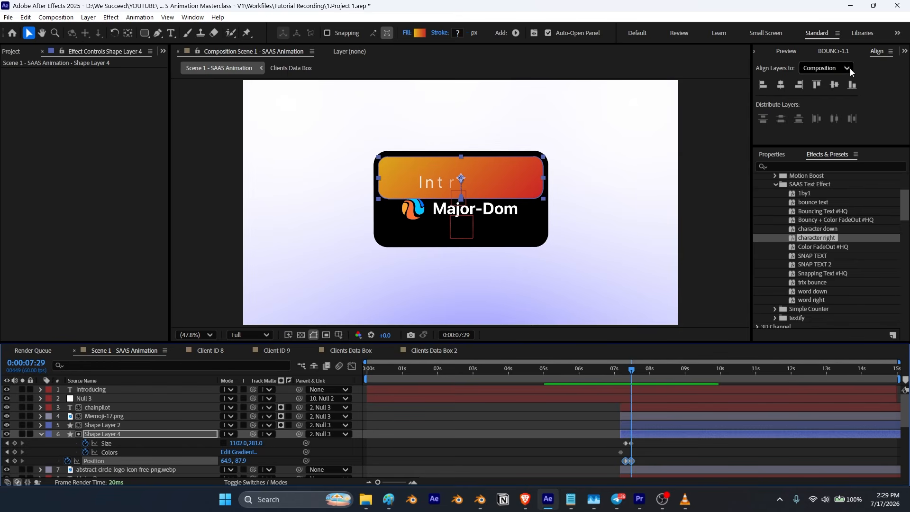
pyautogui.click(835, 51)
pyautogui.click(793, 89)
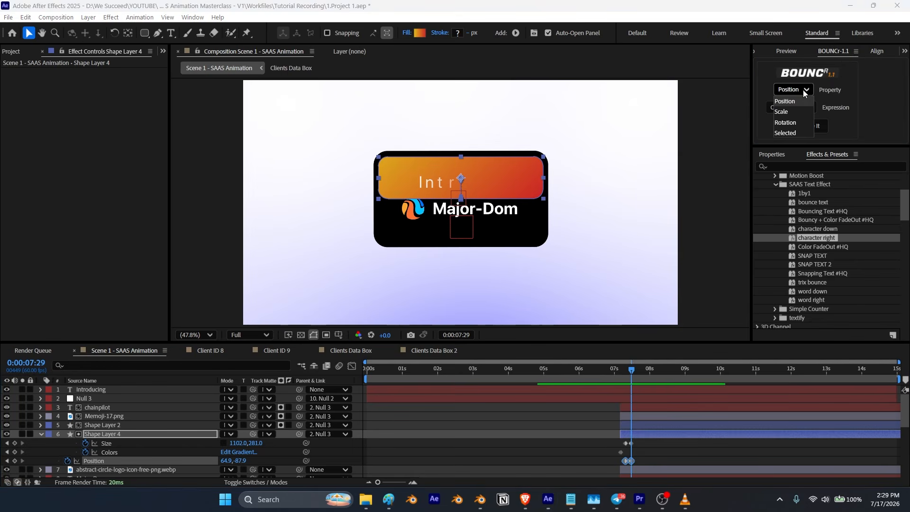
pyautogui.click(799, 133)
pyautogui.click(801, 128)
# Step: Preview the box's bounce animation around the 7-second mark
pyautogui.moveTo(630, 369); pyautogui.dragTo(599, 375)
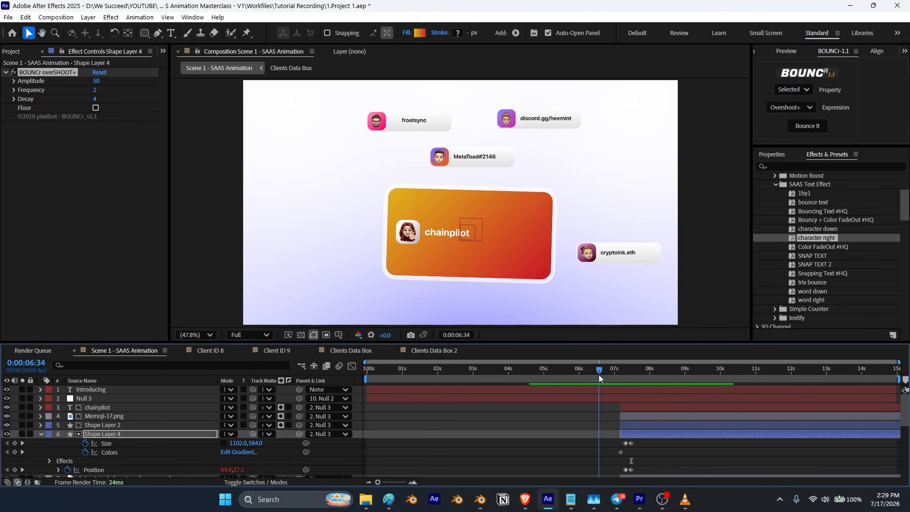
pyautogui.press('space')
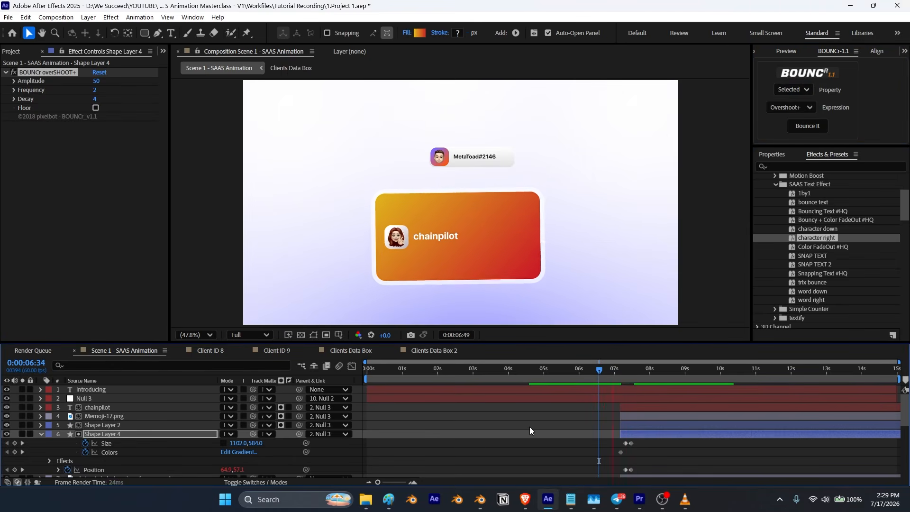
pyautogui.press('space')
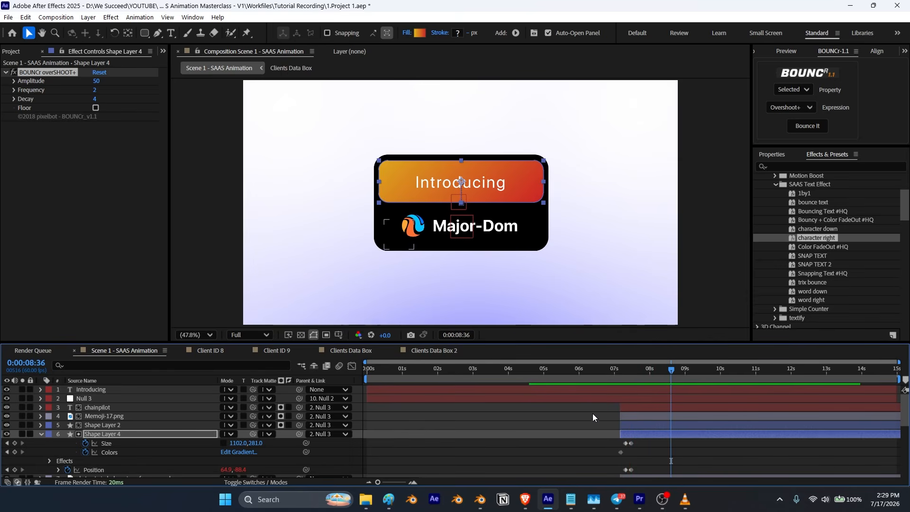
pyautogui.moveTo(670, 370); pyautogui.dragTo(683, 370)
# Step: Shorten the work area to end at about 9 seconds and preview the scene from the start
pyautogui.moveTo(895, 378); pyautogui.dragTo(694, 400)
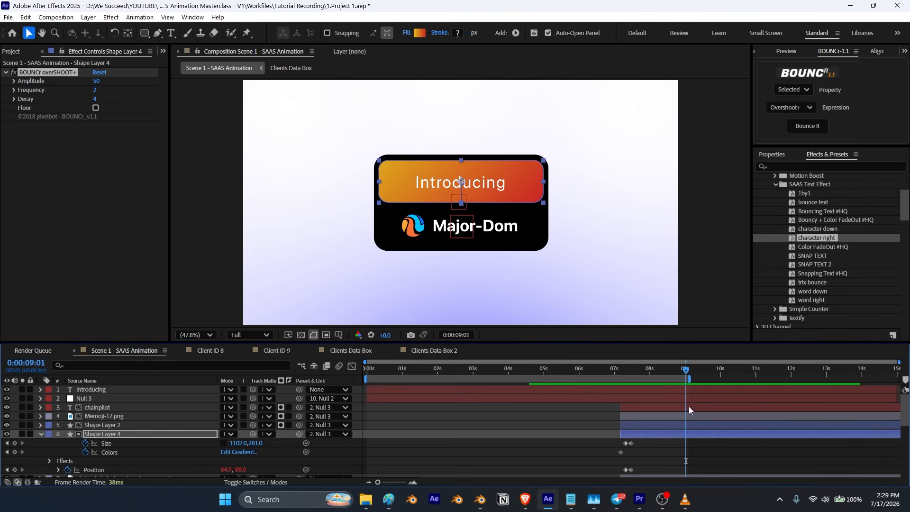
pyautogui.moveTo(685, 369); pyautogui.dragTo(373, 381)
pyautogui.press('space')
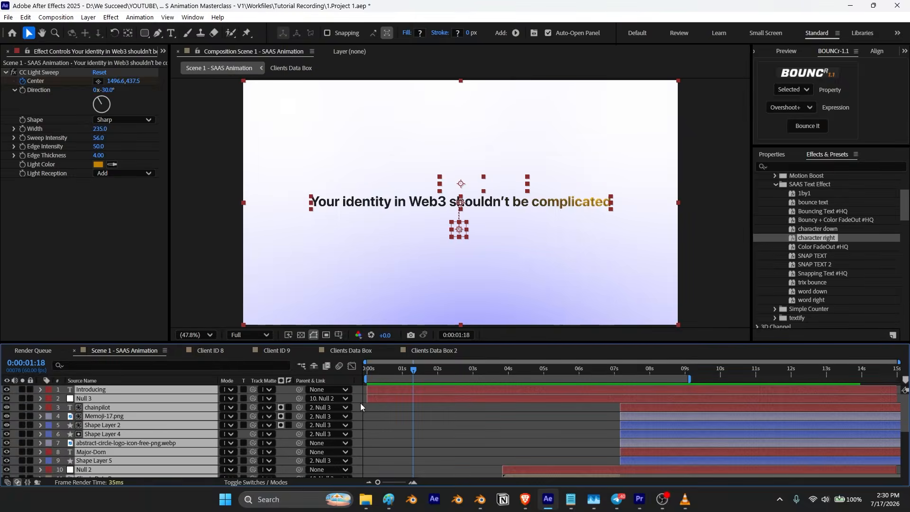
pyautogui.press('space')
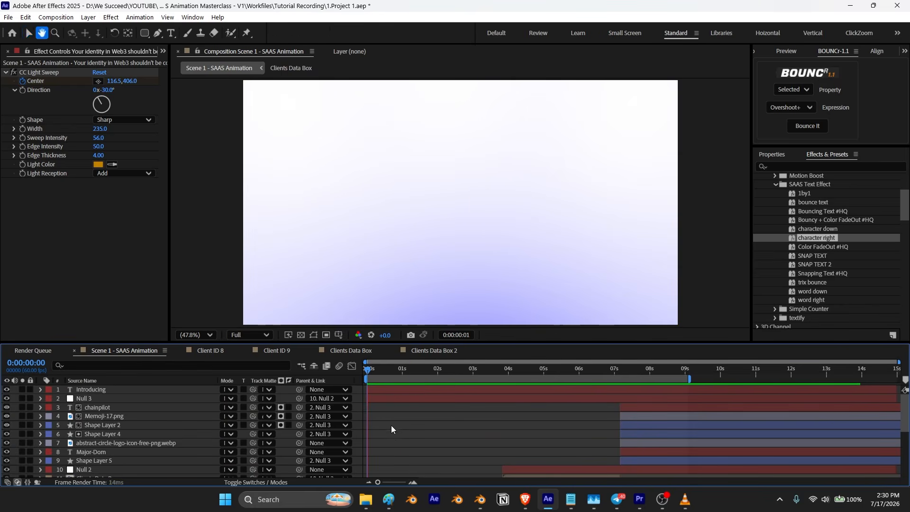